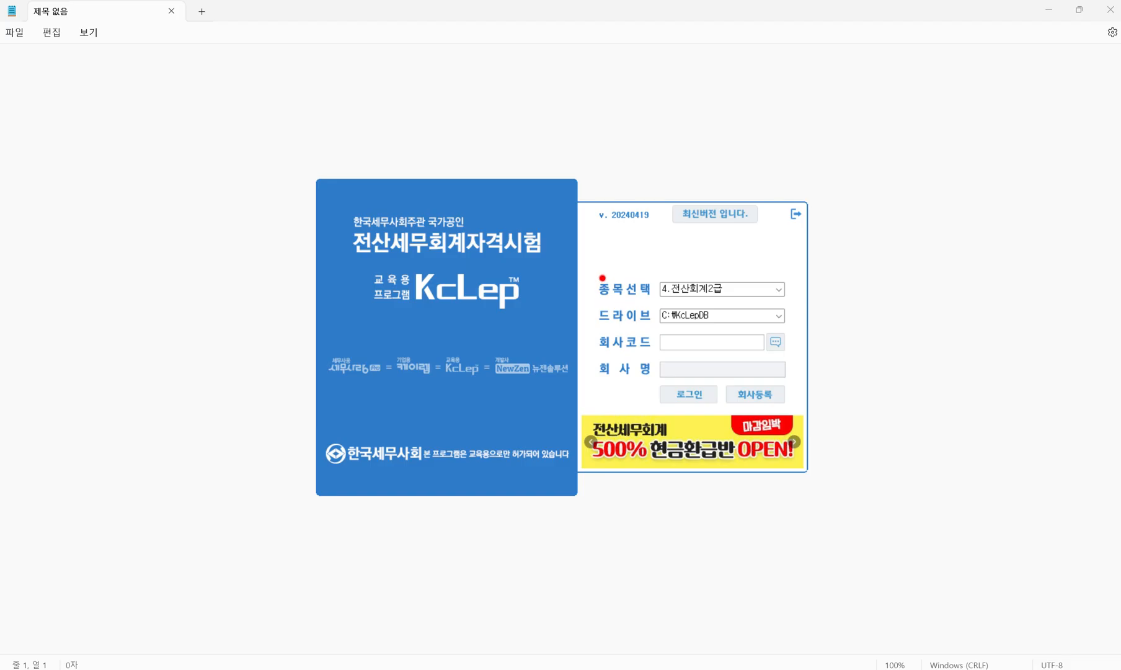
pyautogui.moveTo(575, 270)
pyautogui.mouseDown()
pyautogui.moveTo(594, 293)
pyautogui.moveTo(798, 303)
pyautogui.mouseUp()
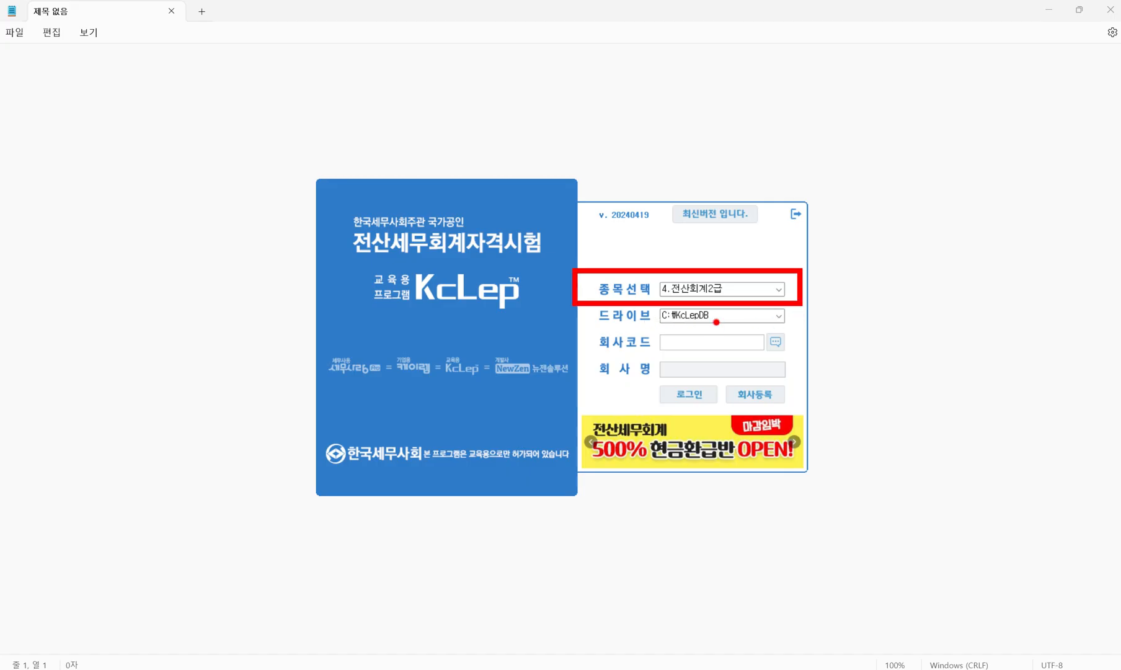
pyautogui.moveTo(734, 316); pyautogui.dragTo(738, 317)
pyautogui.moveTo(719, 375); pyautogui.dragTo(796, 410)
pyautogui.press('Escape')
# Step: Open company registration (회사등록), regenerate the company codes (회사코드재생성), and close the registration window
pyautogui.click(755, 400)
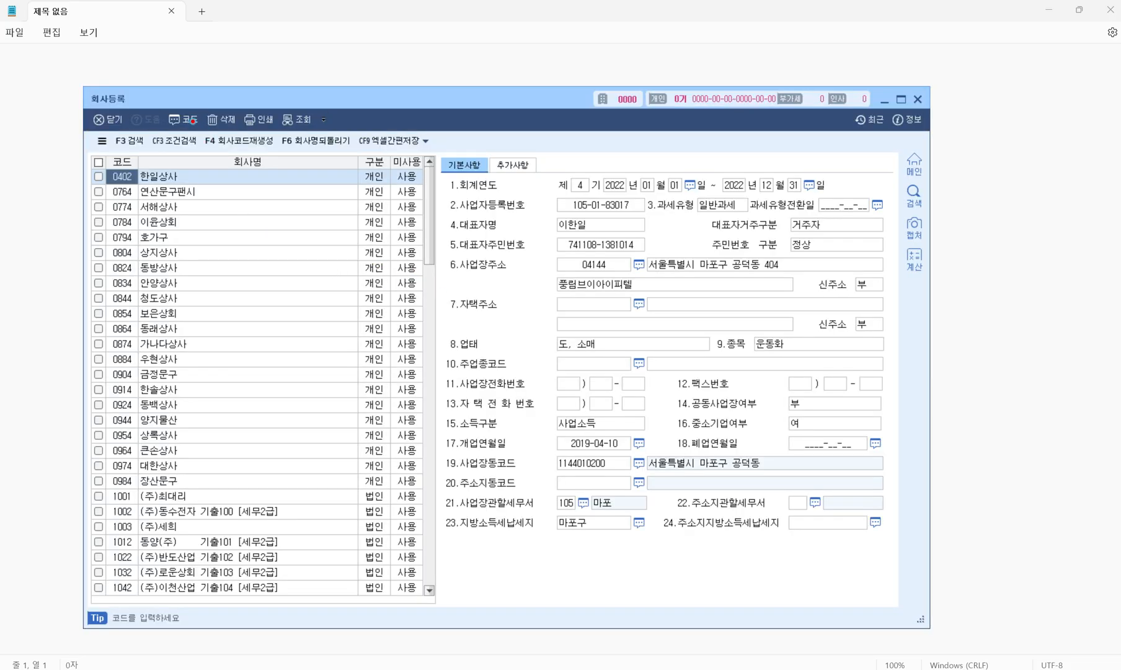
pyautogui.click(247, 141)
pyautogui.click(480, 389)
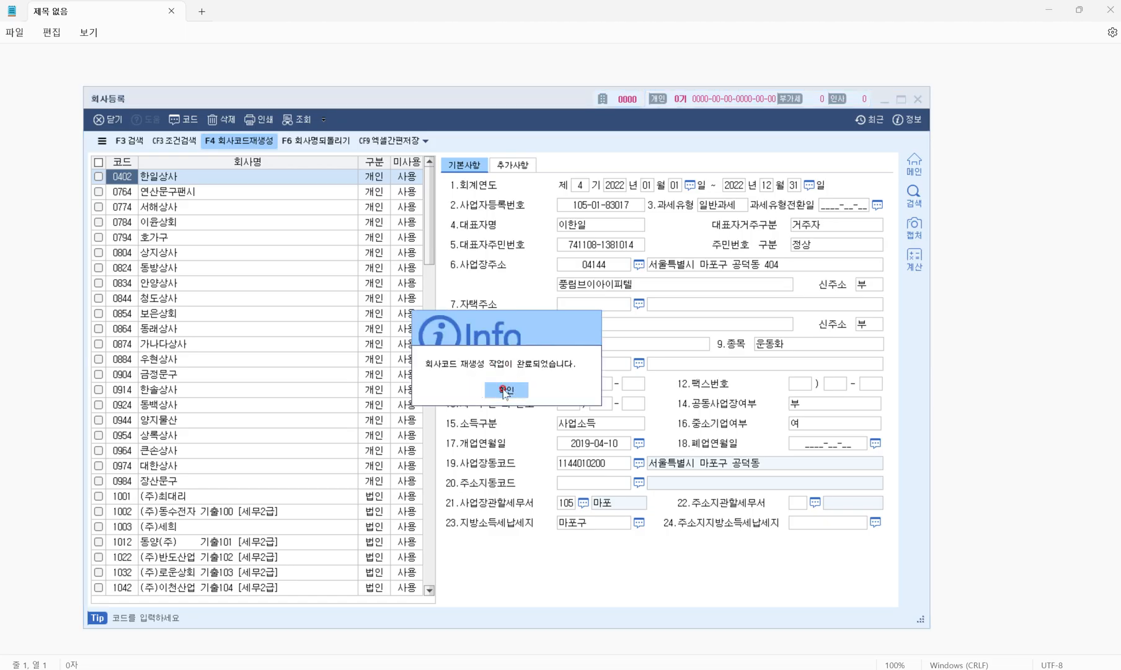
pyautogui.click(506, 391)
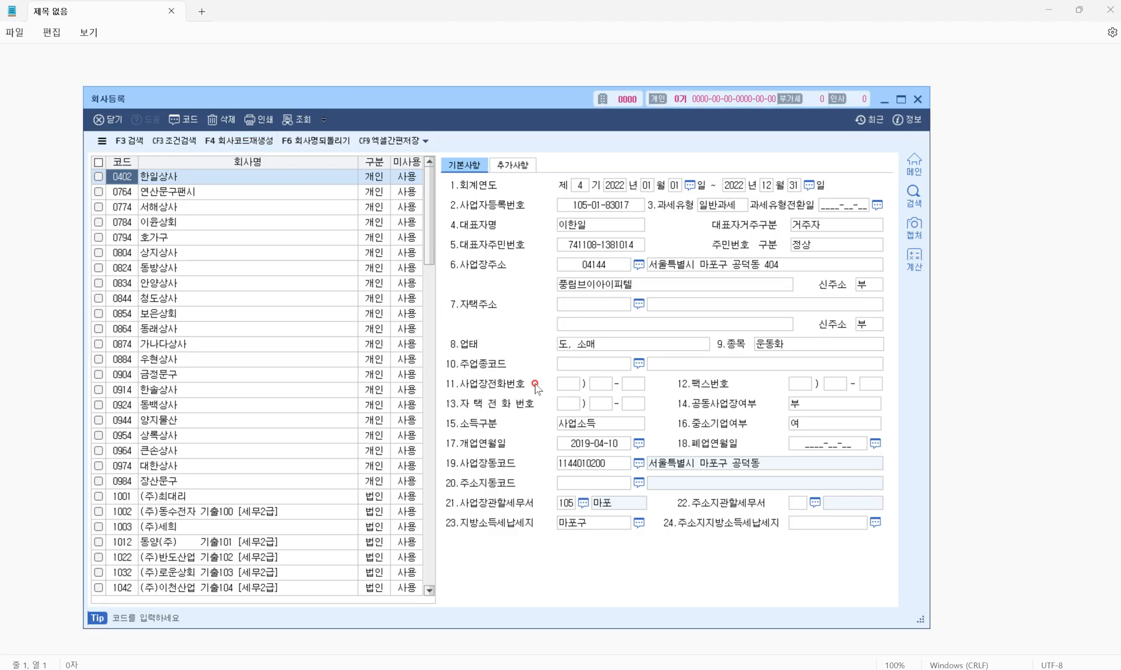
pyautogui.click(919, 101)
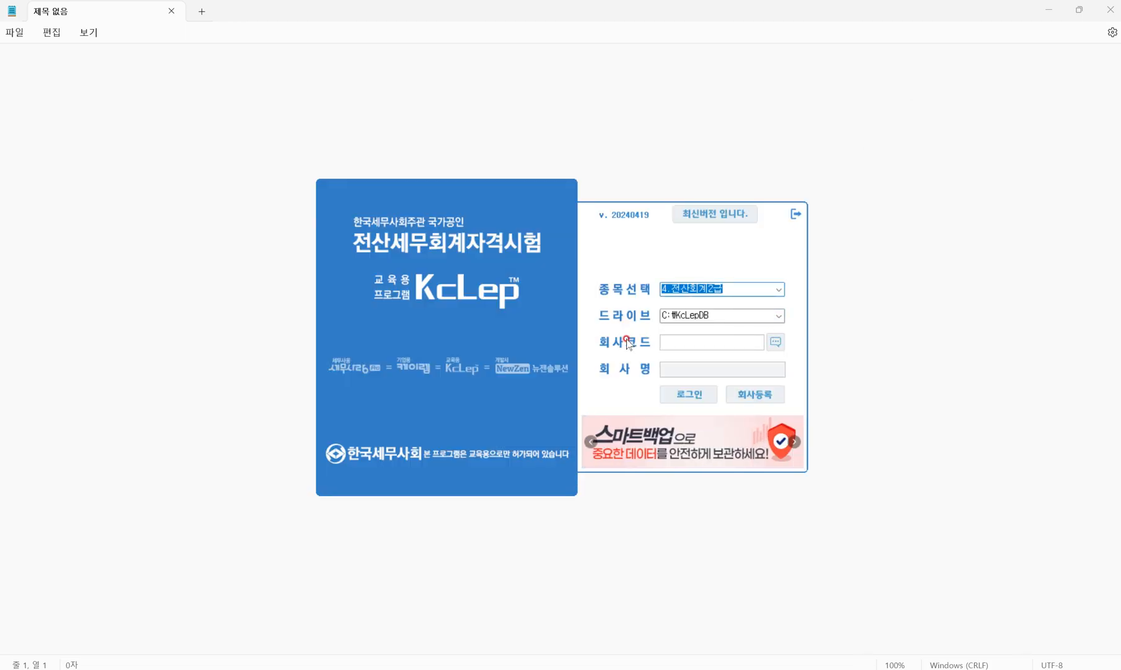
# Step: Look up company code 1154 (슈리상사) and log in to that company for 전산회계2급
pyautogui.click(776, 347)
pyautogui.write('1154')
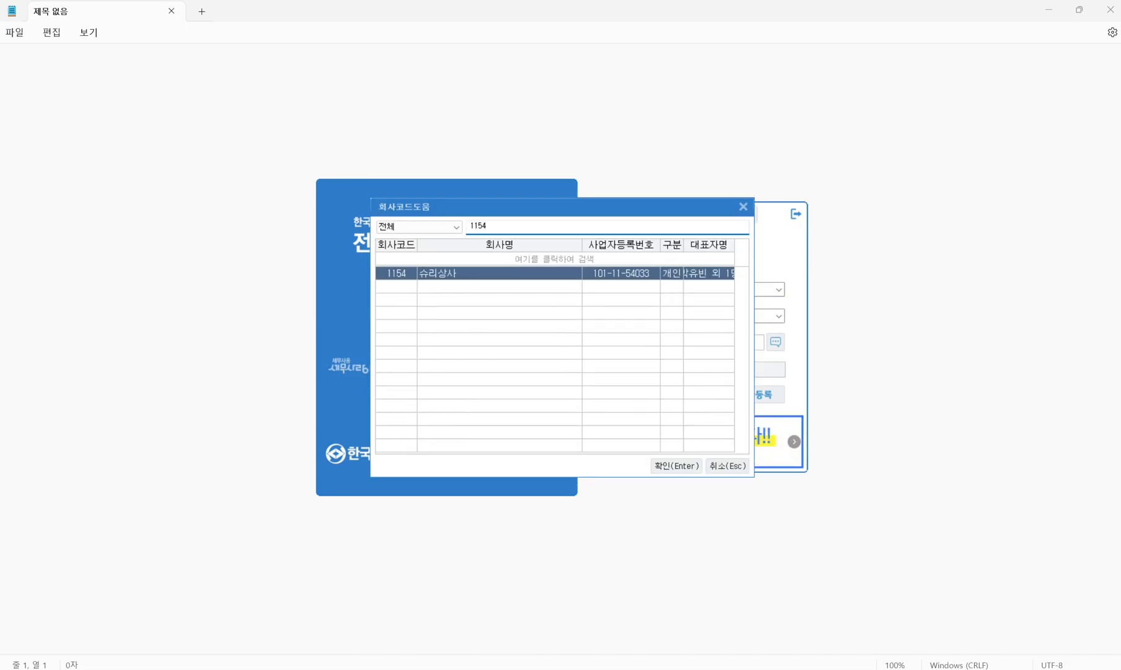
pyautogui.moveTo(360, 252)
pyautogui.mouseDown()
pyautogui.moveTo(395, 298)
pyautogui.moveTo(745, 303)
pyautogui.mouseUp()
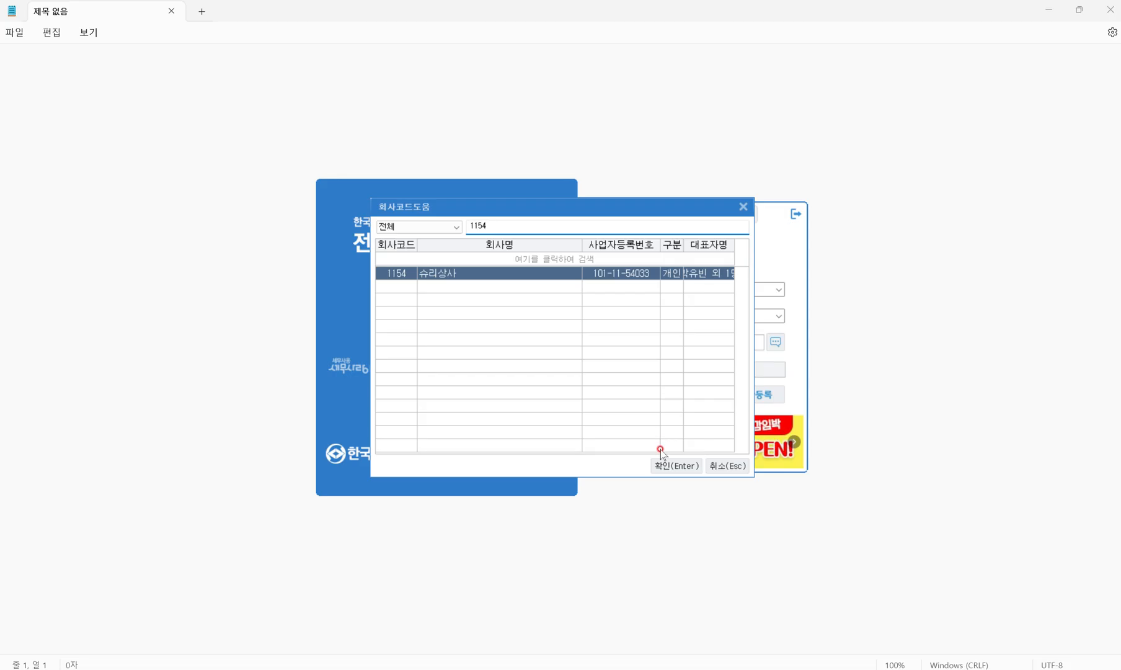
pyautogui.click(675, 465)
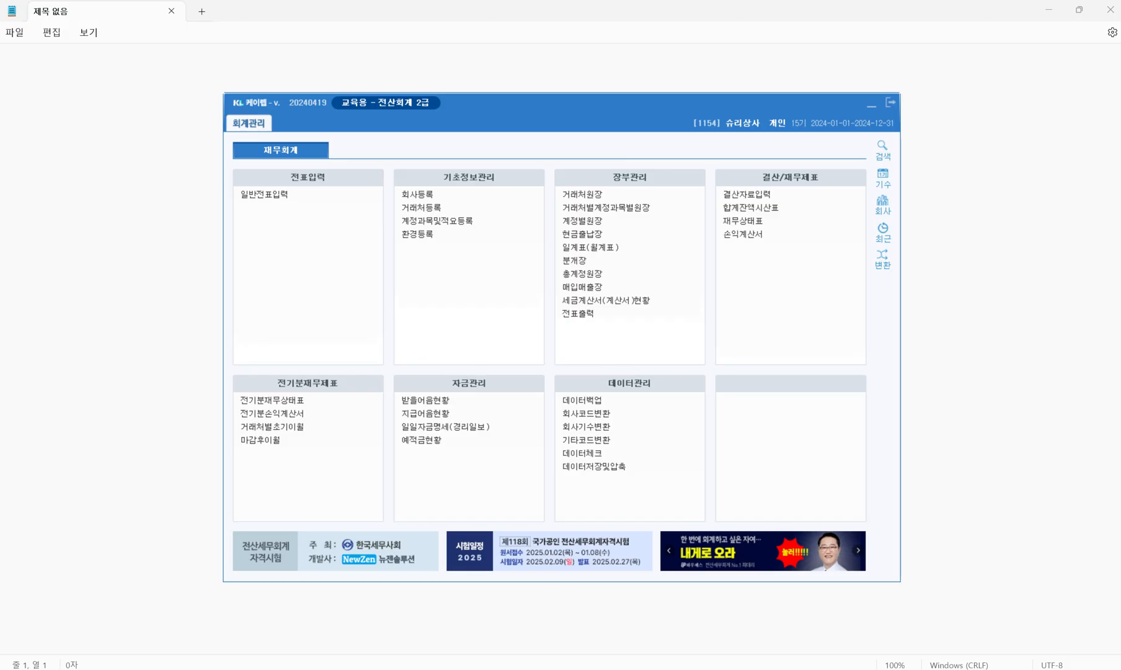
# Step: Switch to the exam document in Hangul and examine the company overview, accounting period, and Problem 1's instructions and business registration certificate
pyautogui.hotkey('alt', 'Tab')
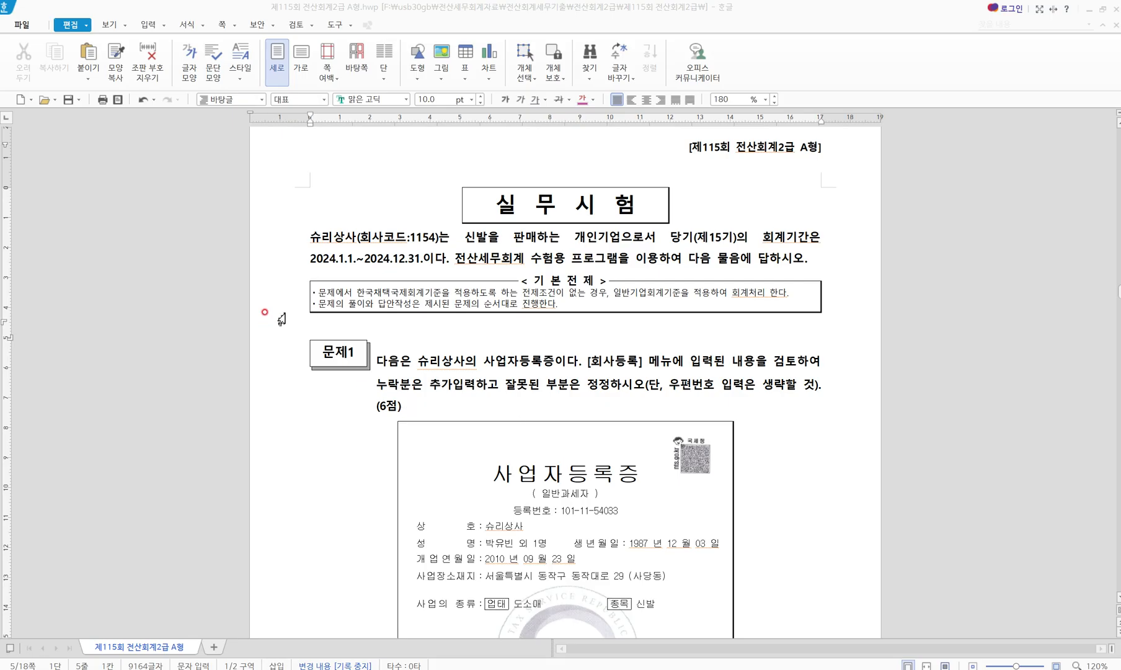
pyautogui.moveTo(306, 248); pyautogui.dragTo(364, 248)
pyautogui.moveTo(465, 247); pyautogui.dragTo(617, 247)
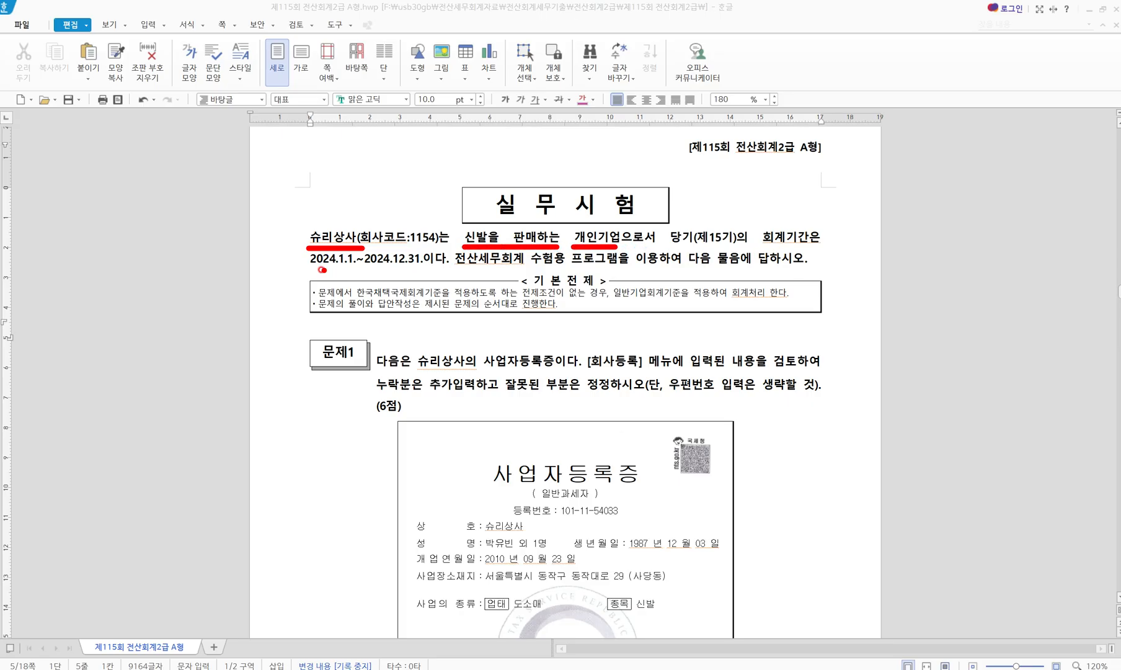
pyautogui.moveTo(307, 268); pyautogui.dragTo(443, 268)
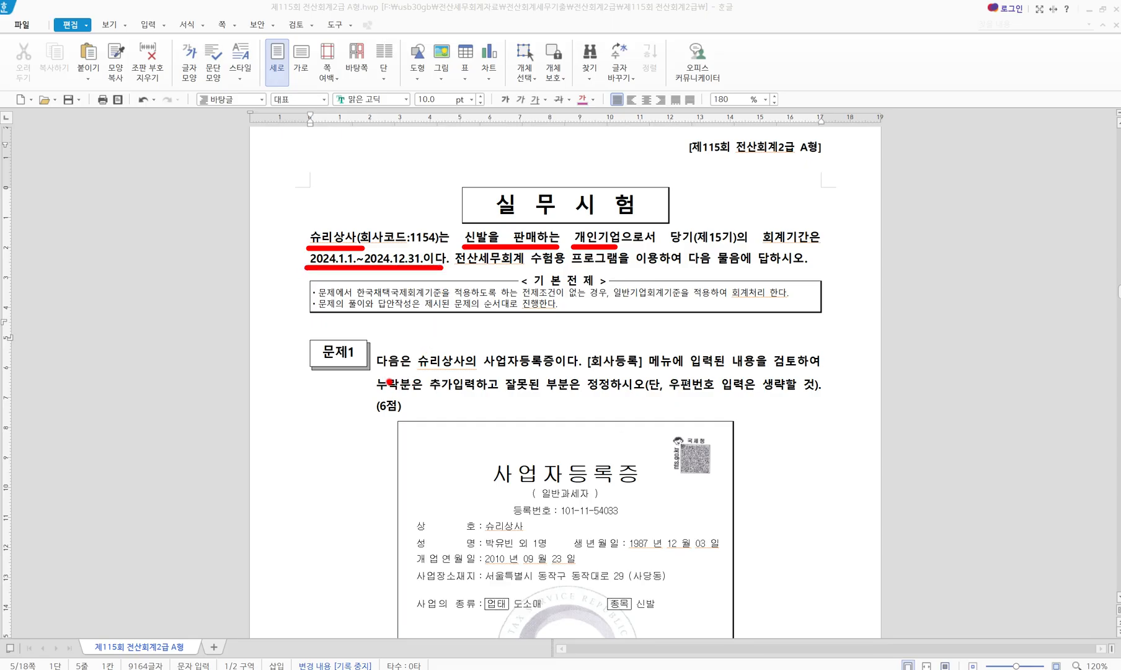
pyautogui.scroll(-6, 389, 381)
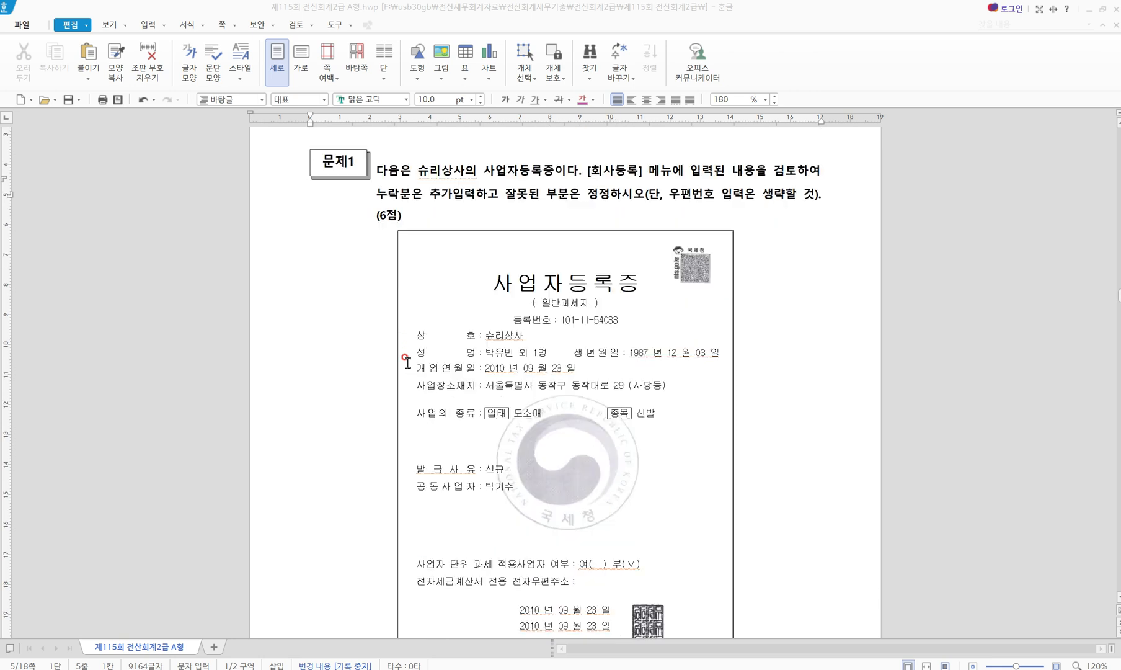
pyautogui.scroll(-3, 406, 359)
pyautogui.scroll(3, 403, 354)
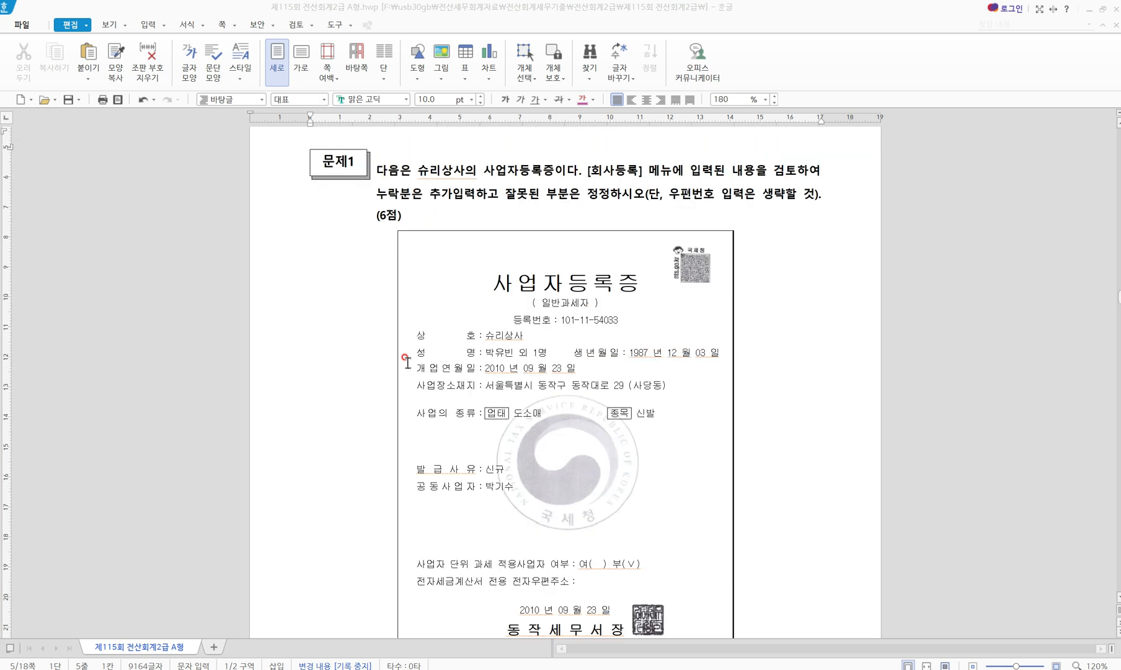
pyautogui.moveTo(572, 150)
pyautogui.mouseDown()
pyautogui.moveTo(637, 193)
pyautogui.moveTo(676, 189)
pyautogui.mouseUp()
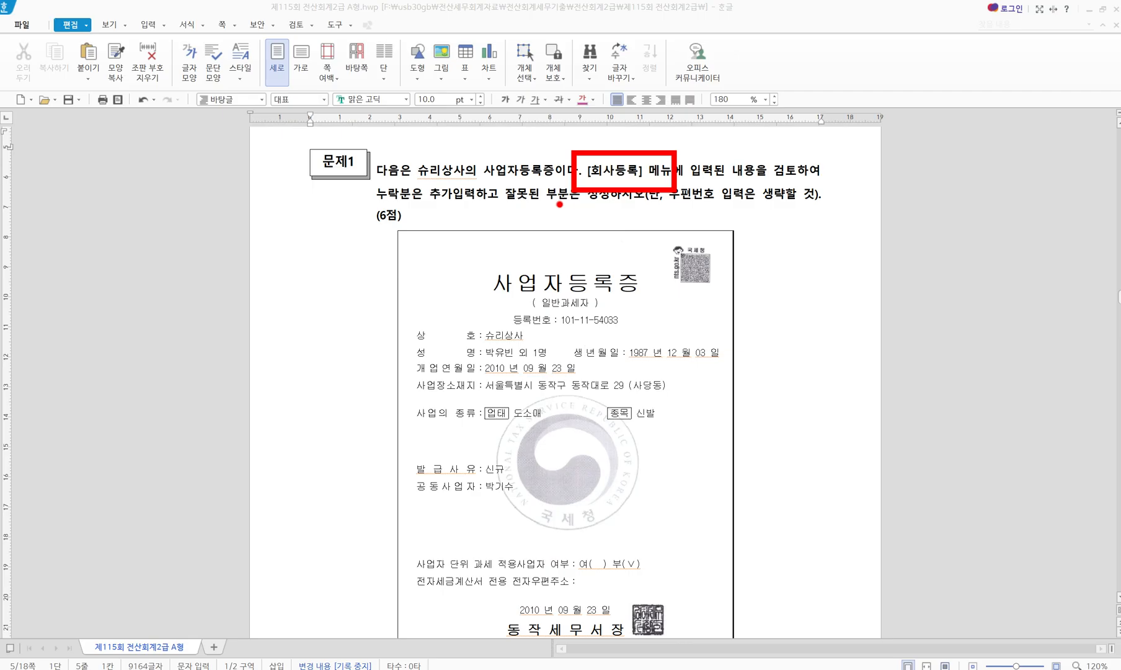
pyautogui.moveTo(576, 202)
pyautogui.mouseDown()
pyautogui.moveTo(804, 201)
pyautogui.moveTo(795, 222)
pyautogui.mouseUp()
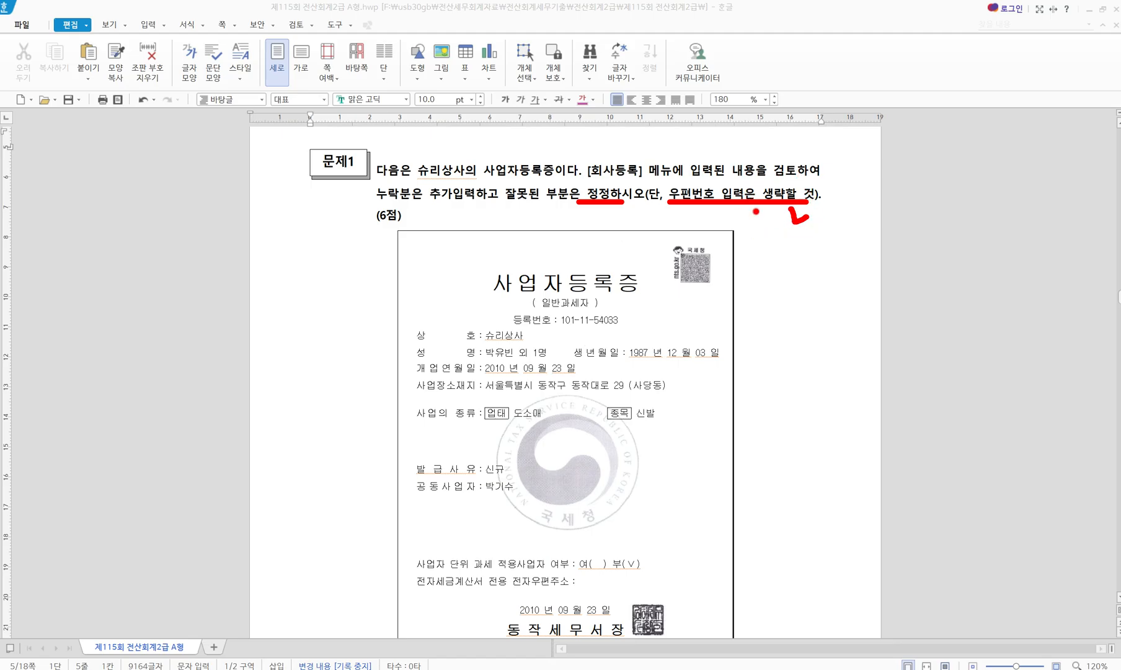
pyautogui.press('e')
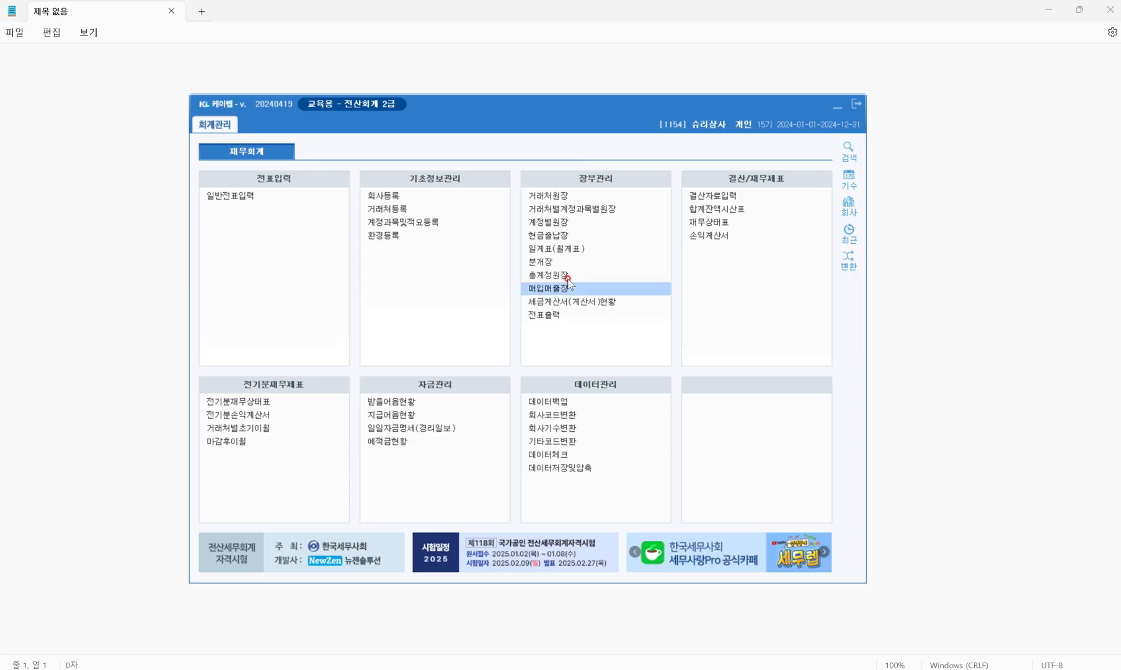
# Step: Switch to KcLep, open 회사등록 for 슈리상사, and compare its basic details with the business registration certificate in the exam document
pyautogui.click(466, 223)
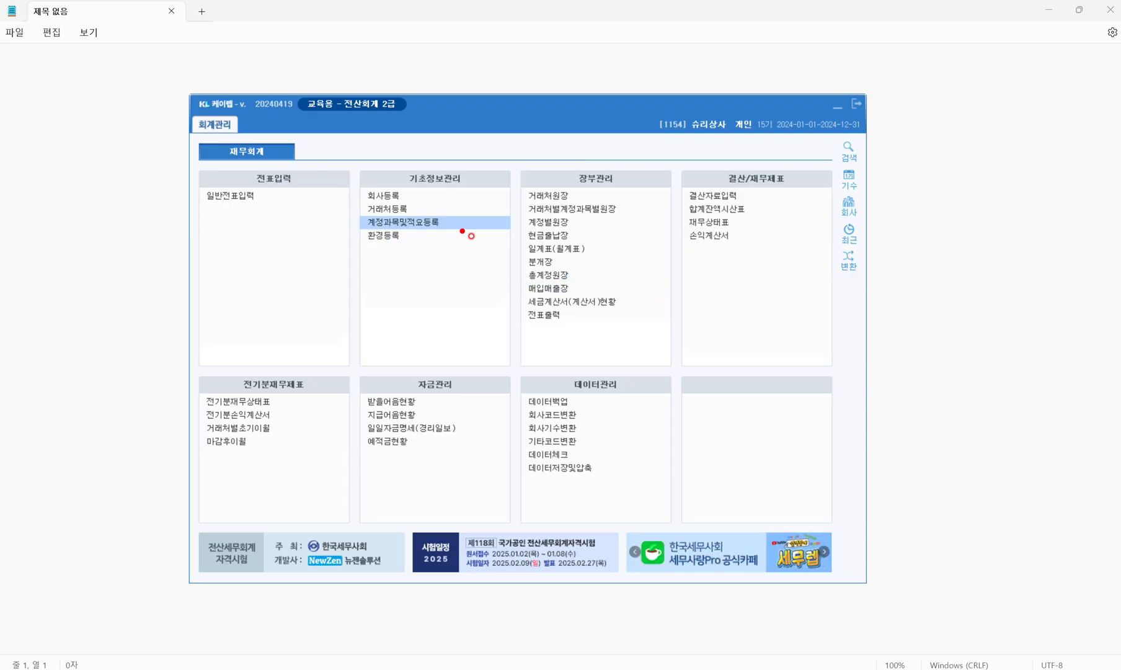
pyautogui.moveTo(348, 185); pyautogui.dragTo(435, 205)
pyautogui.press('Escape')
pyautogui.click(393, 197)
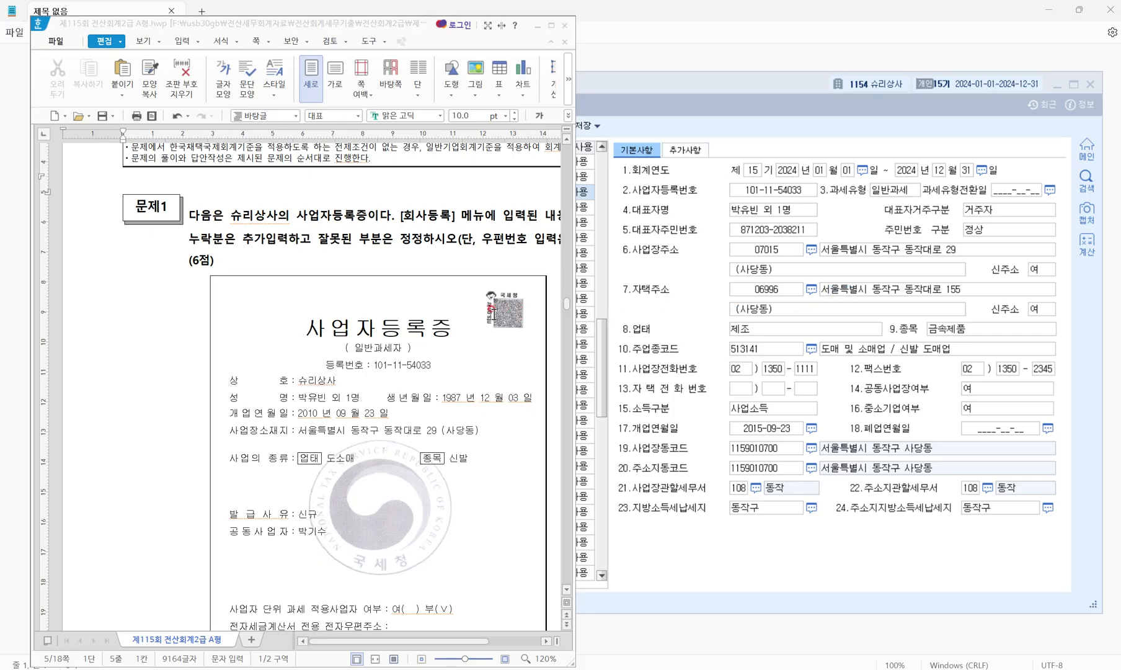
pyautogui.moveTo(592, 107)
pyautogui.mouseDown()
pyautogui.moveTo(596, 265)
pyautogui.moveTo(942, 510)
pyautogui.moveTo(1068, 547)
pyautogui.mouseUp()
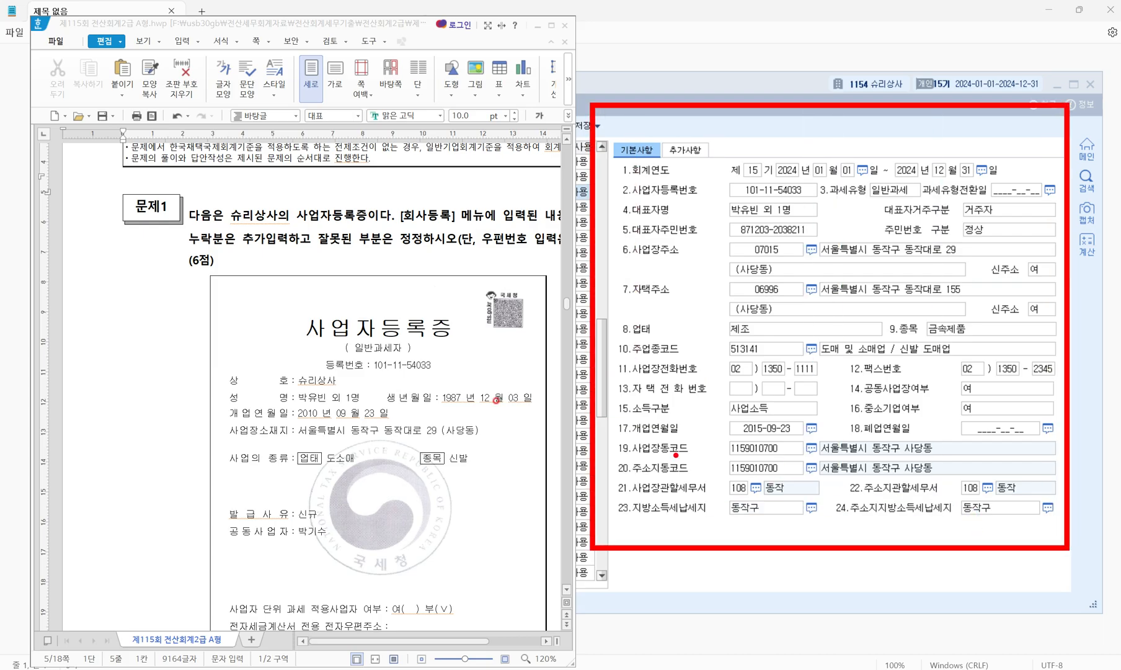
pyautogui.moveTo(114, 189)
pyautogui.mouseDown()
pyautogui.moveTo(277, 368)
pyautogui.moveTo(497, 535)
pyautogui.moveTo(563, 622)
pyautogui.mouseUp()
pyautogui.press('Escape')
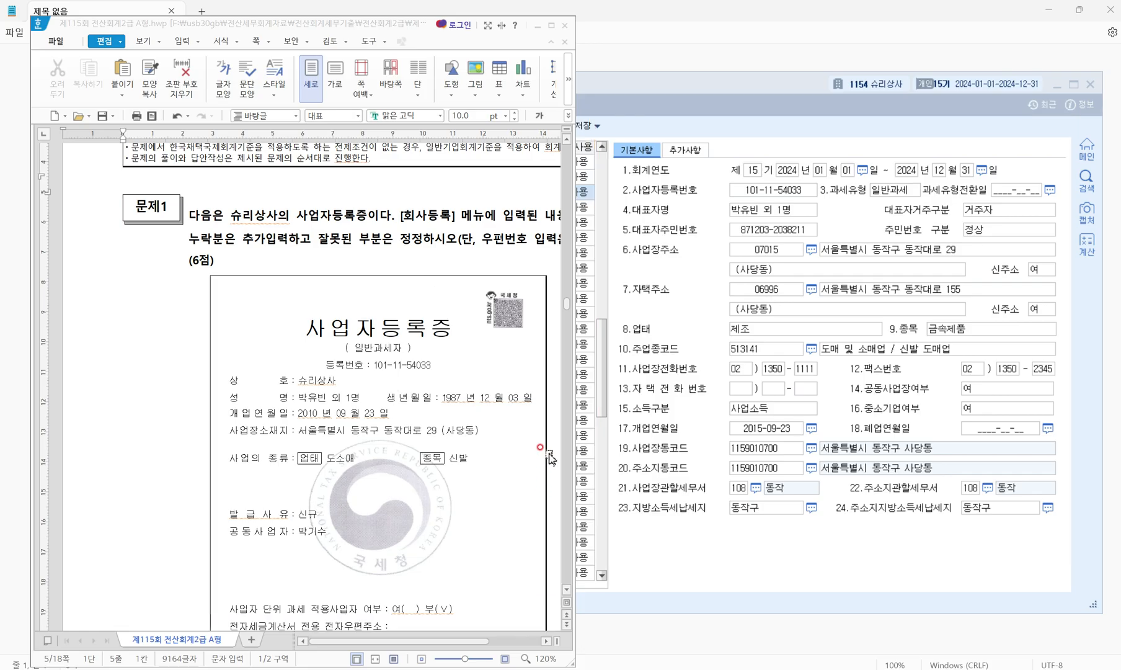
pyautogui.click(553, 448)
pyautogui.scroll(-1, 557, 438)
pyautogui.scroll(-1, 557, 438)
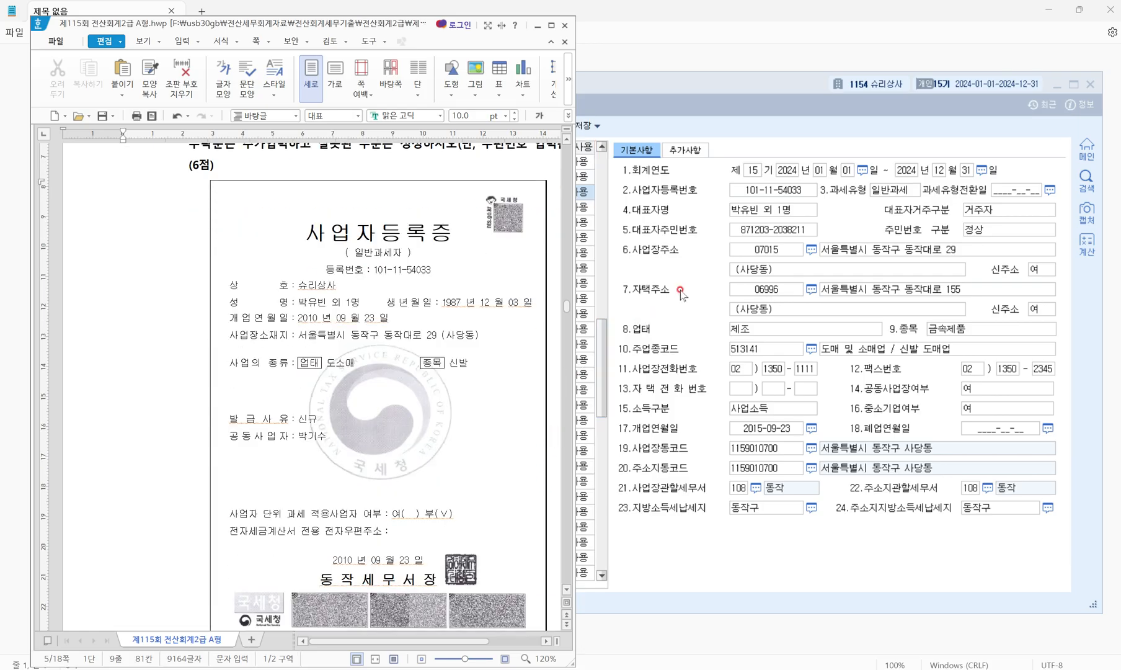
# Step: Set the company's business type (업태) to 도소매 and its business item (종목) to 신발
pyautogui.click(747, 329)
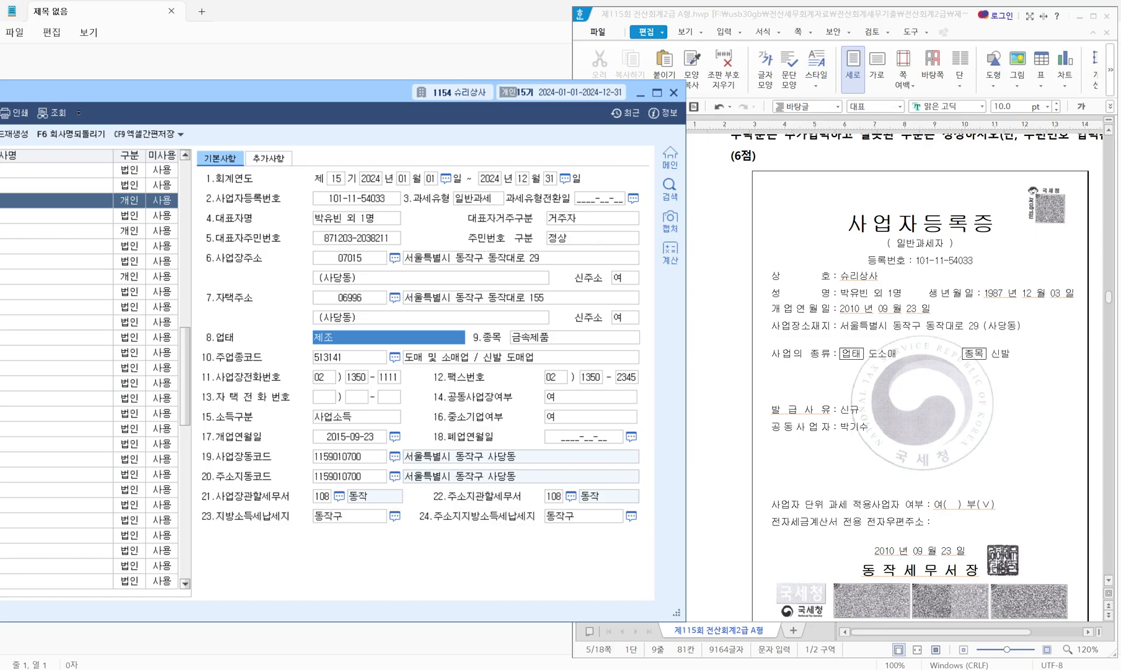
pyautogui.click(373, 339)
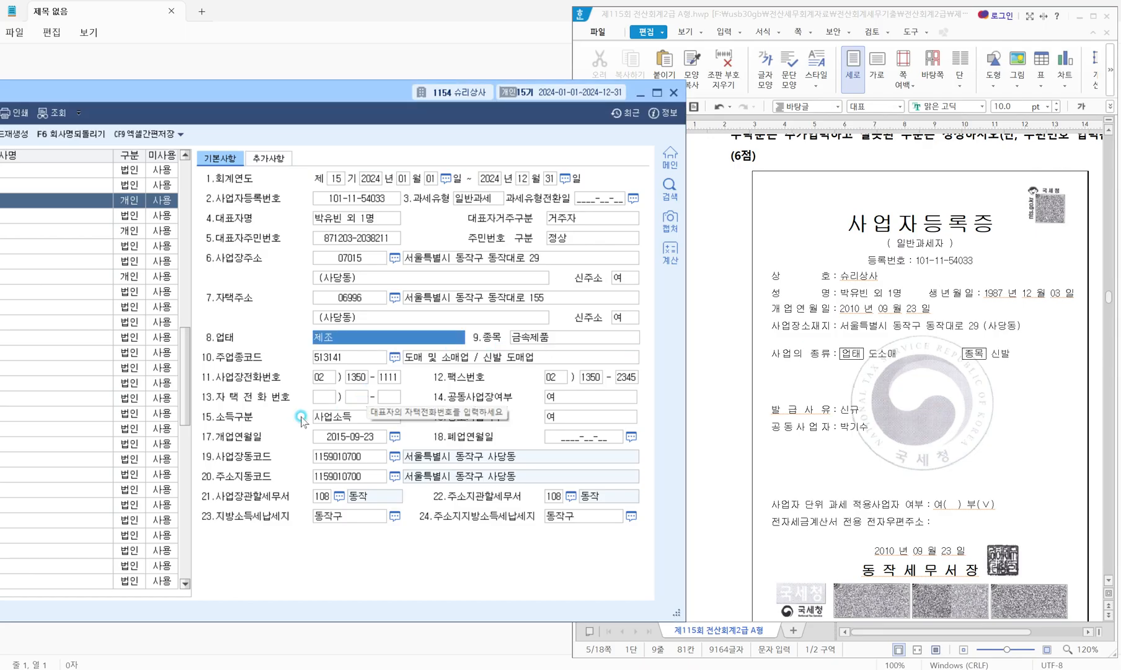
pyautogui.write('도소매')
pyautogui.press('Return')
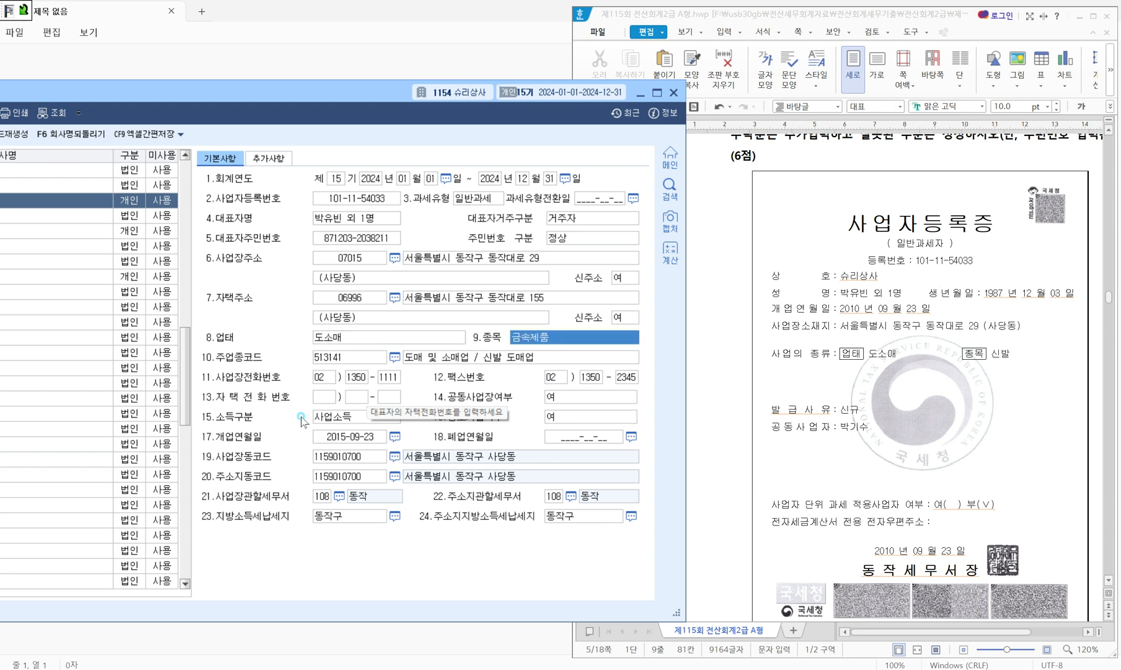
pyautogui.write('신발')
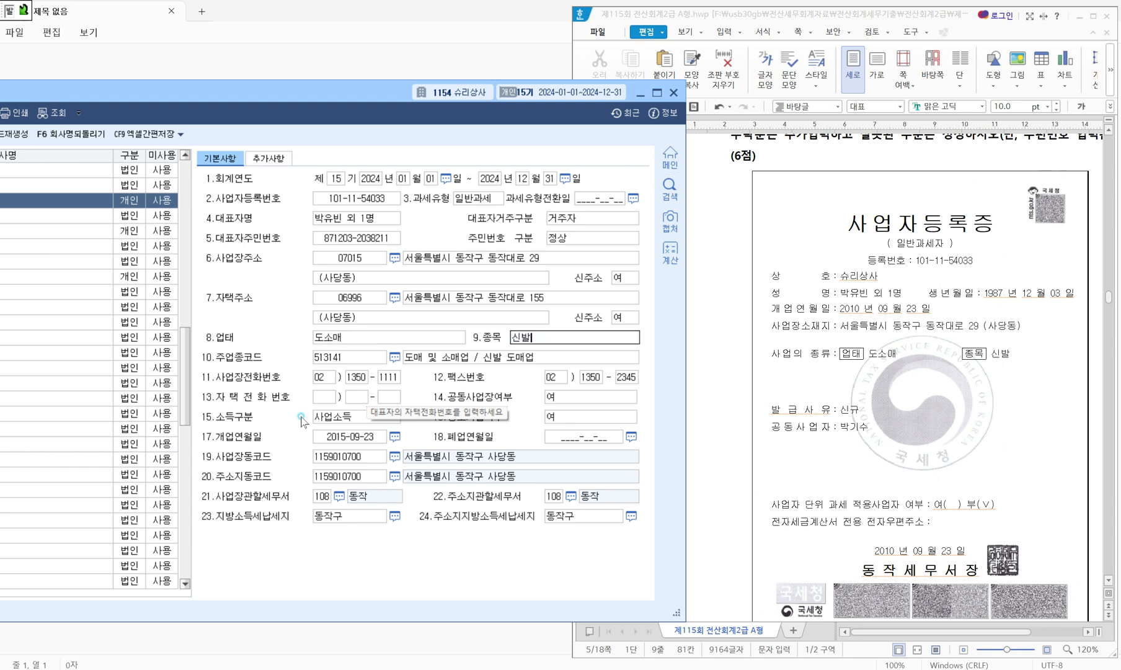
pyautogui.press('Return')
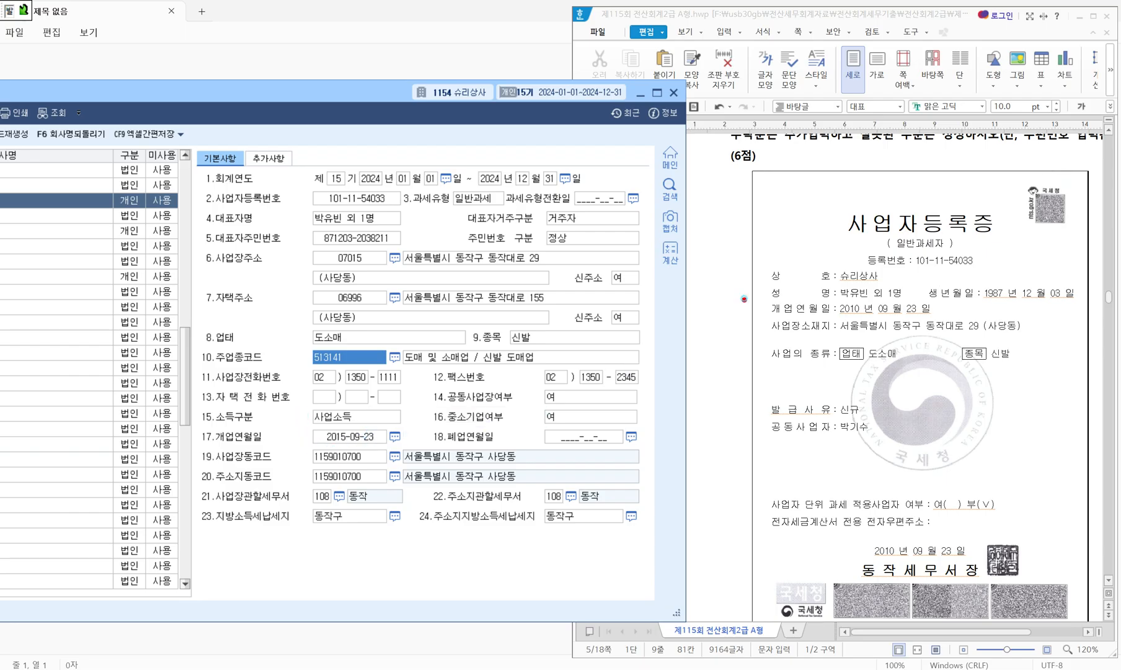
# Step: Correct the company's opening date (개업연월일) to 2010-09-23 as given on the business registration certificate
pyautogui.moveTo(753, 297)
pyautogui.mouseDown()
pyautogui.moveTo(791, 322)
pyautogui.moveTo(936, 328)
pyautogui.mouseUp()
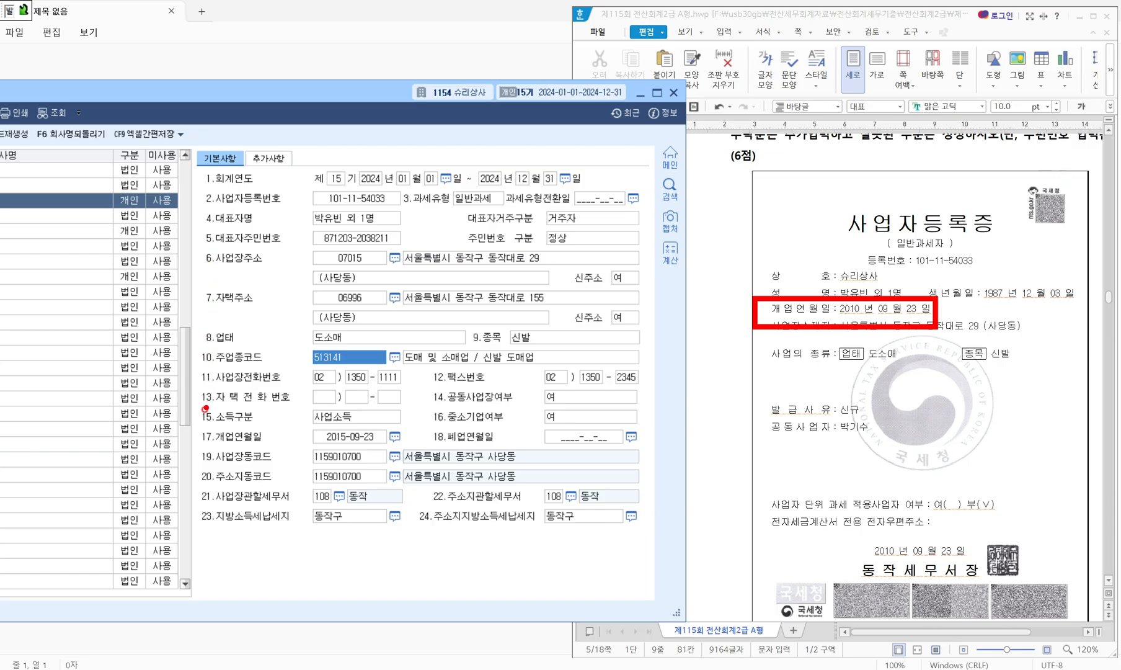
pyautogui.moveTo(196, 424)
pyautogui.mouseDown()
pyautogui.moveTo(332, 455)
pyautogui.moveTo(403, 449)
pyautogui.mouseUp()
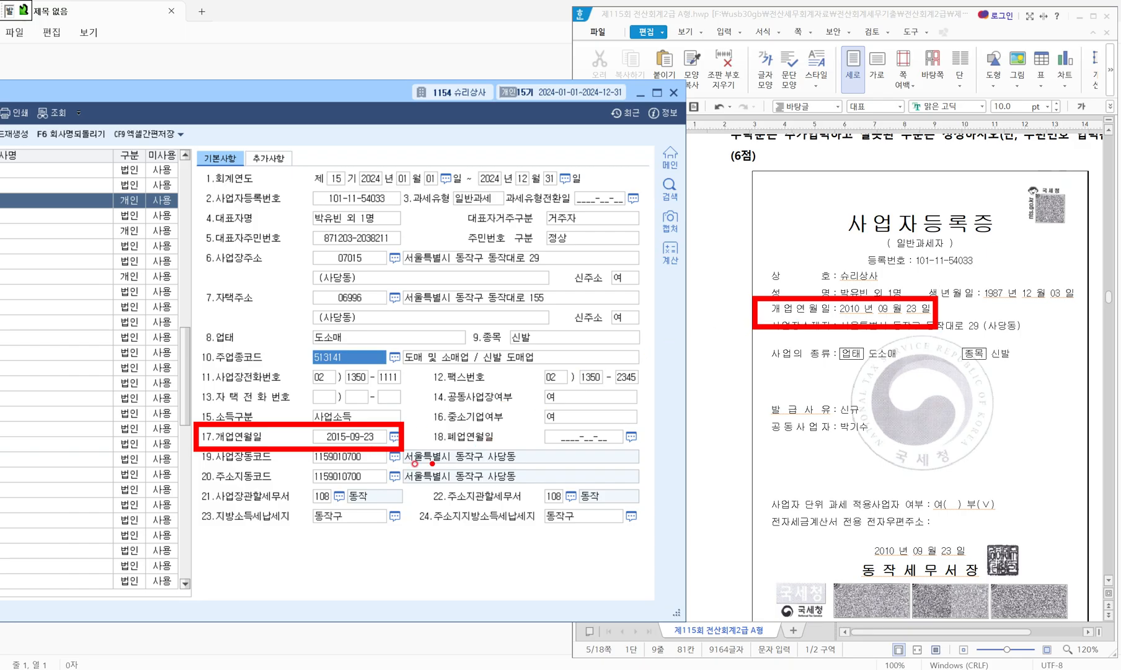
pyautogui.press('Escape')
pyautogui.click(332, 437)
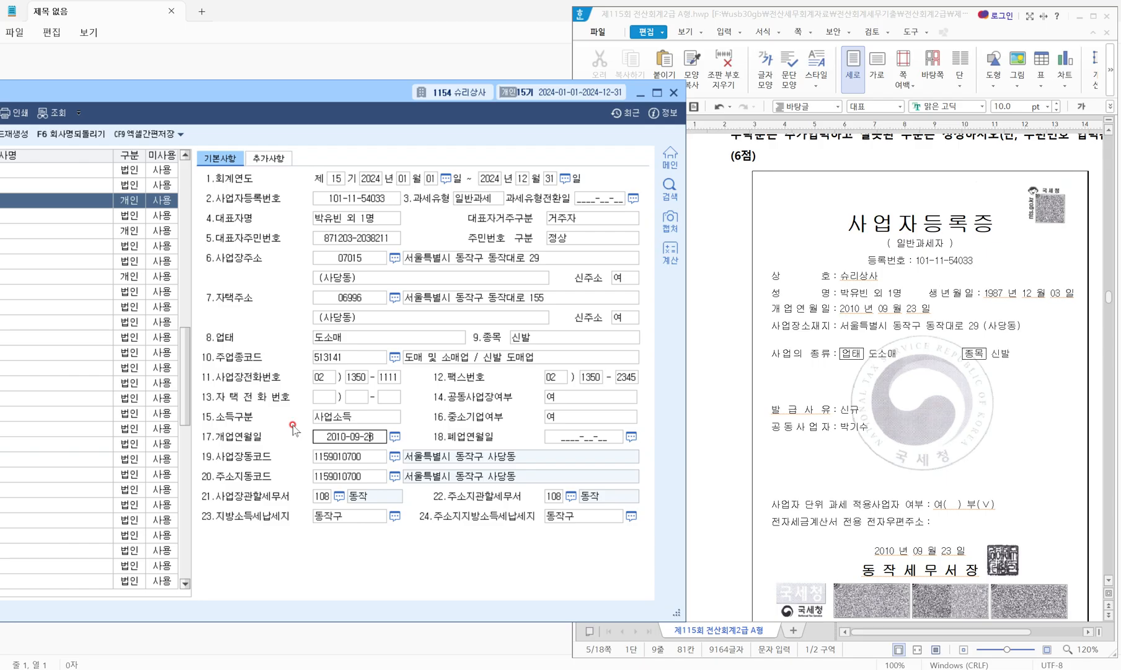
pyautogui.press('Return')
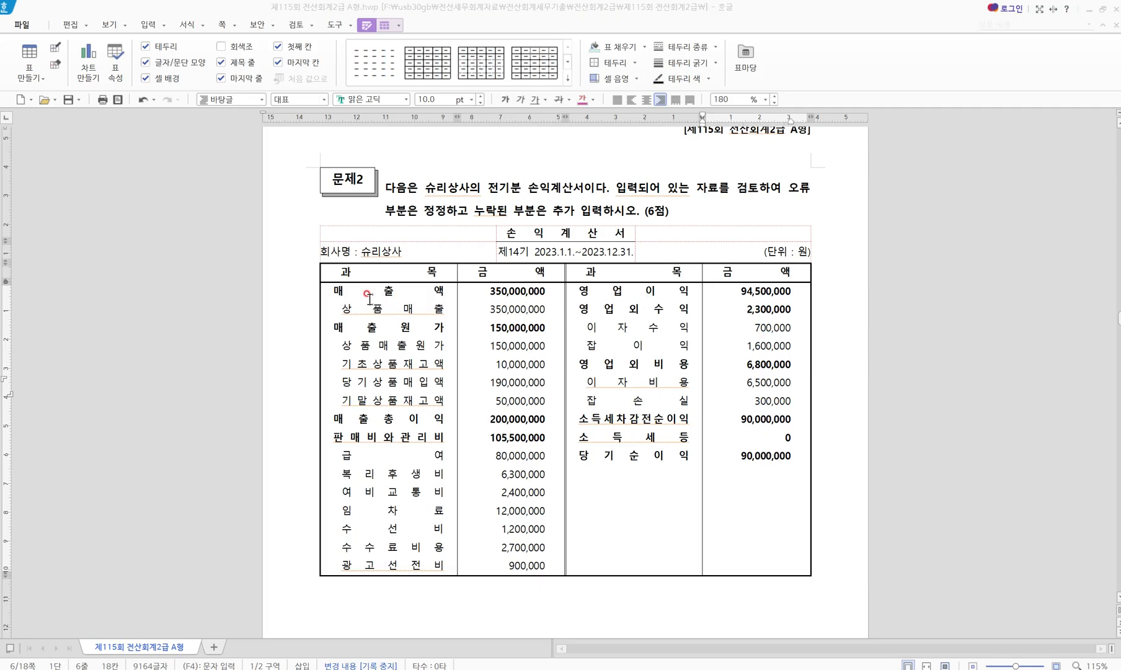
# Step: Examine Problem 2's instructions on correcting and completing the prior-period income statement, along with its table of accounts and amounts
pyautogui.click(402, 211)
pyautogui.moveTo(482, 168)
pyautogui.mouseDown()
pyautogui.moveTo(483, 205)
pyautogui.moveTo(590, 197)
pyautogui.mouseUp()
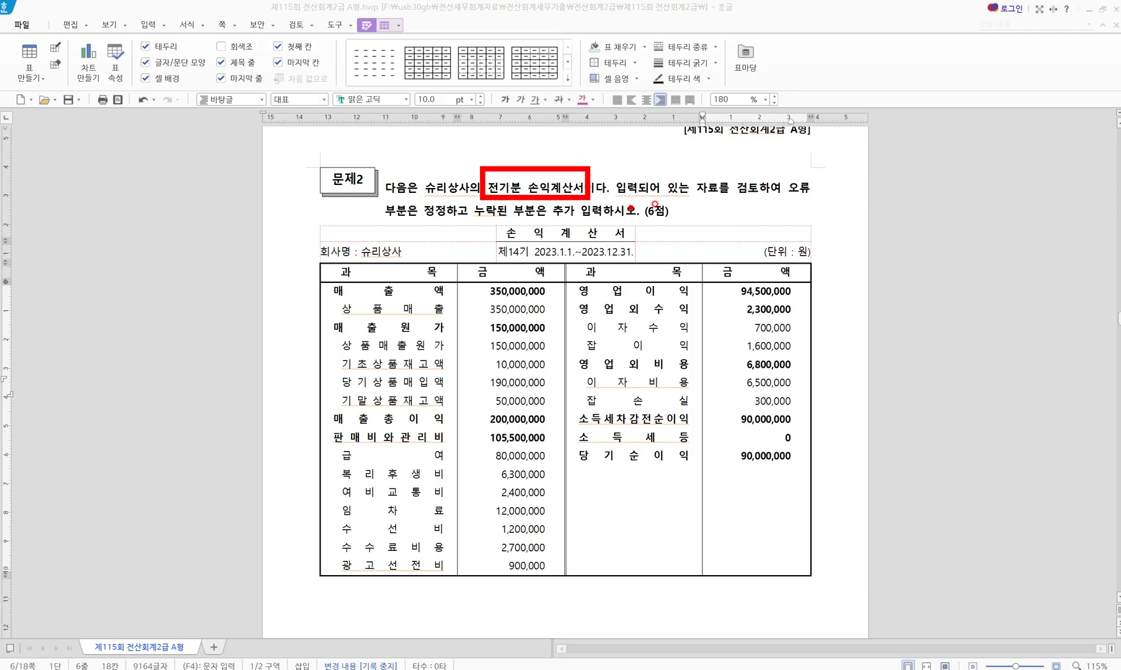
pyautogui.moveTo(779, 198); pyautogui.dragTo(813, 199)
pyautogui.moveTo(384, 217); pyautogui.dragTo(577, 218)
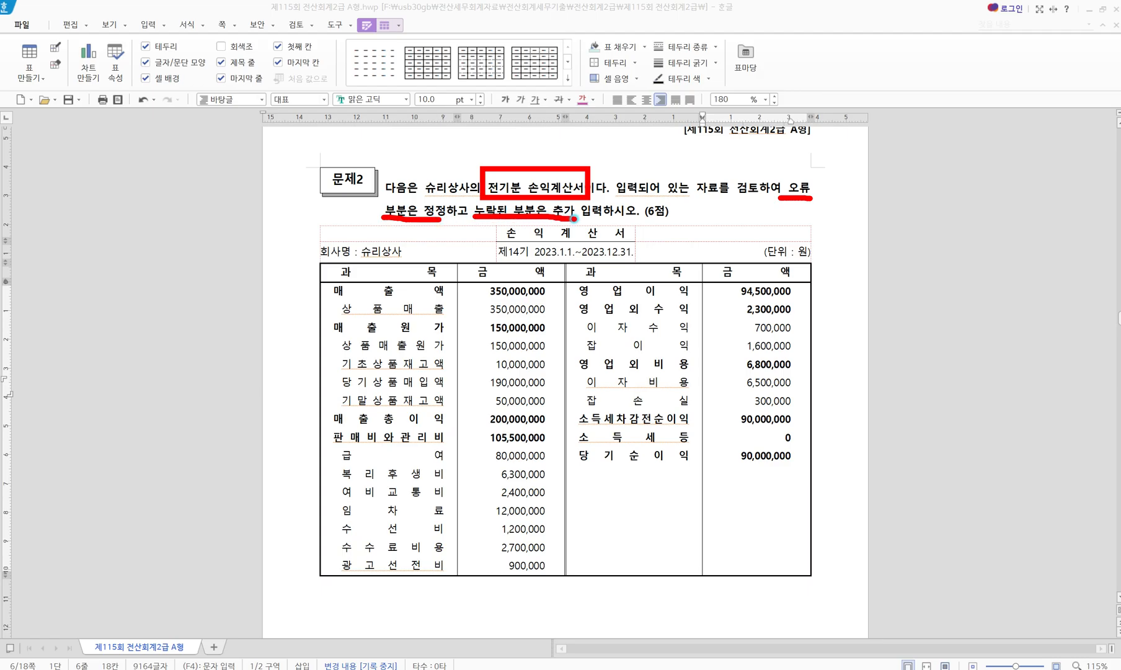
pyautogui.moveTo(295, 259); pyautogui.dragTo(872, 594)
pyautogui.moveTo(822, 421); pyautogui.dragTo(857, 415)
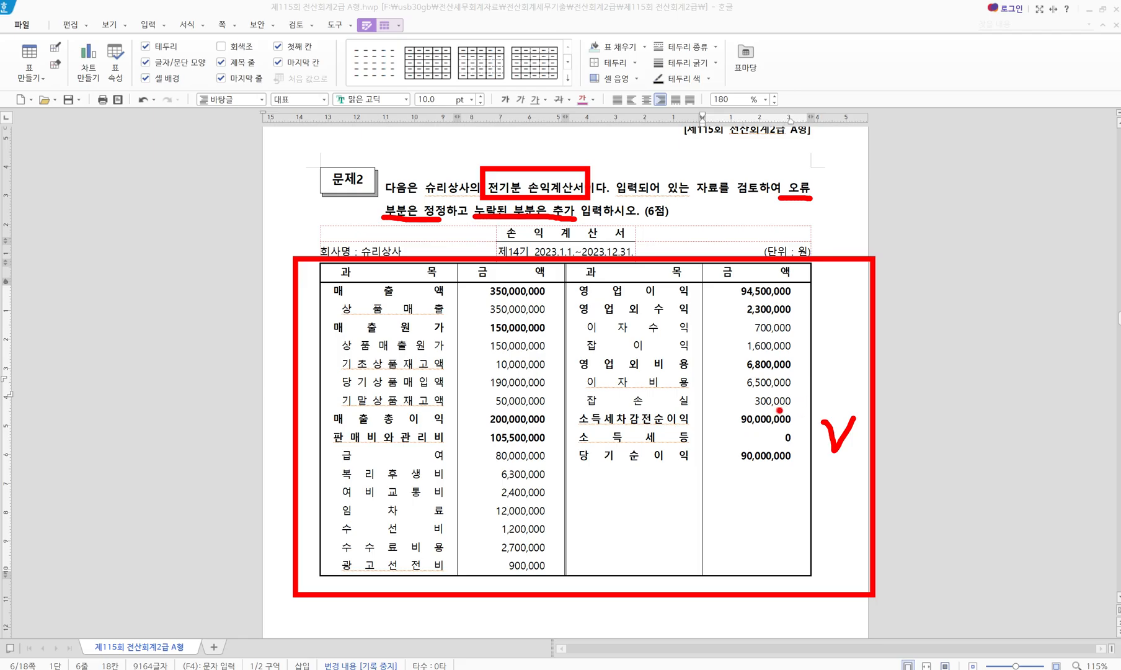
pyautogui.press('Escape')
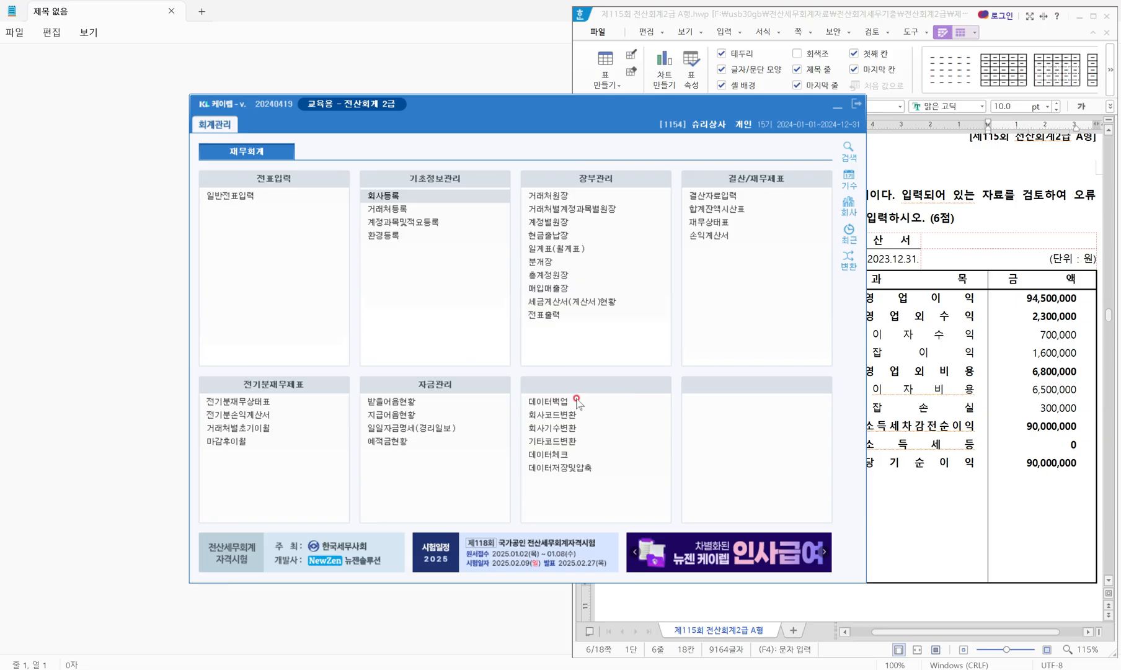
# Step: Open 전기분손익계산서 in KcLep and compare its accounts and amounts with the income statement in Problem 2
pyautogui.click(241, 420)
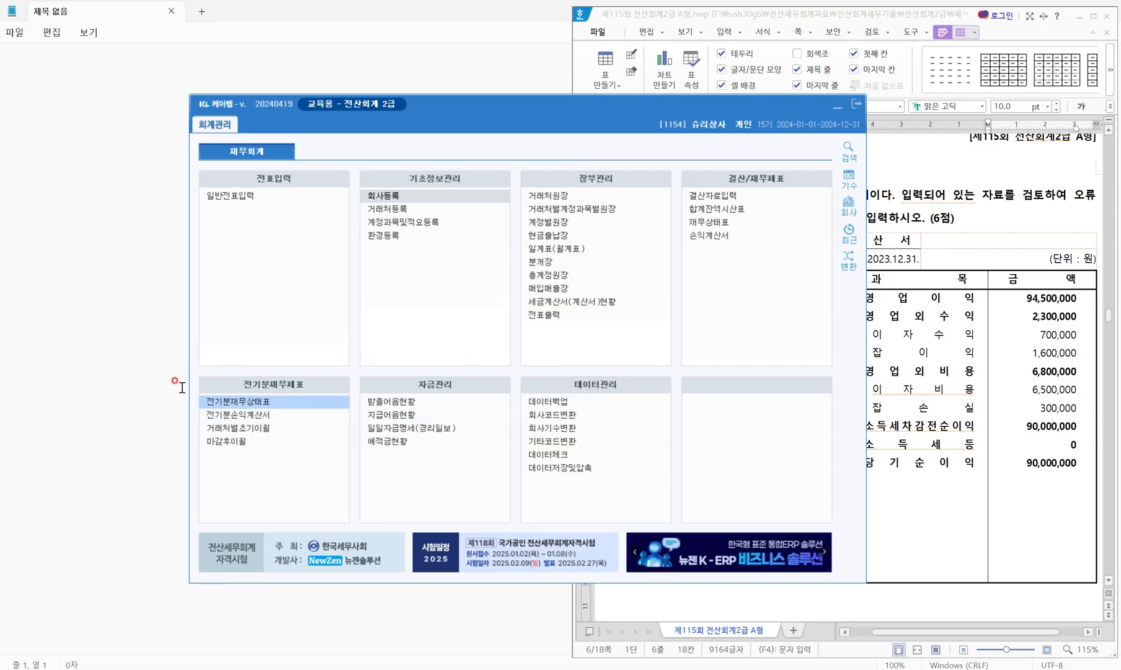
pyautogui.moveTo(174, 367); pyautogui.dragTo(357, 478)
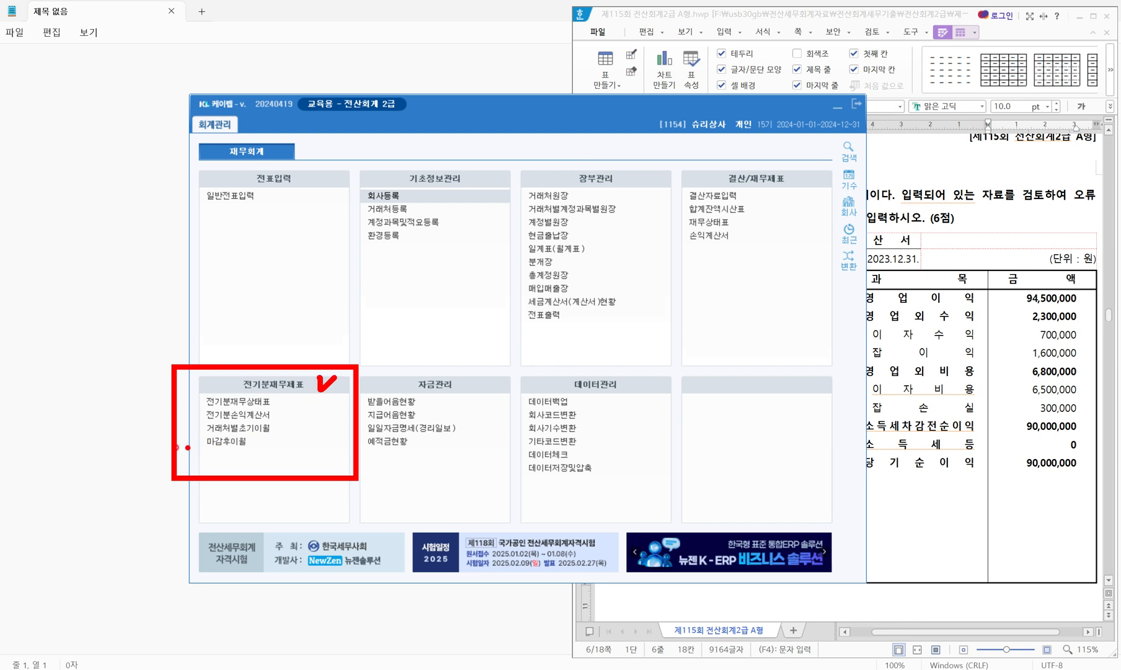
pyautogui.moveTo(184, 409); pyautogui.dragTo(288, 425)
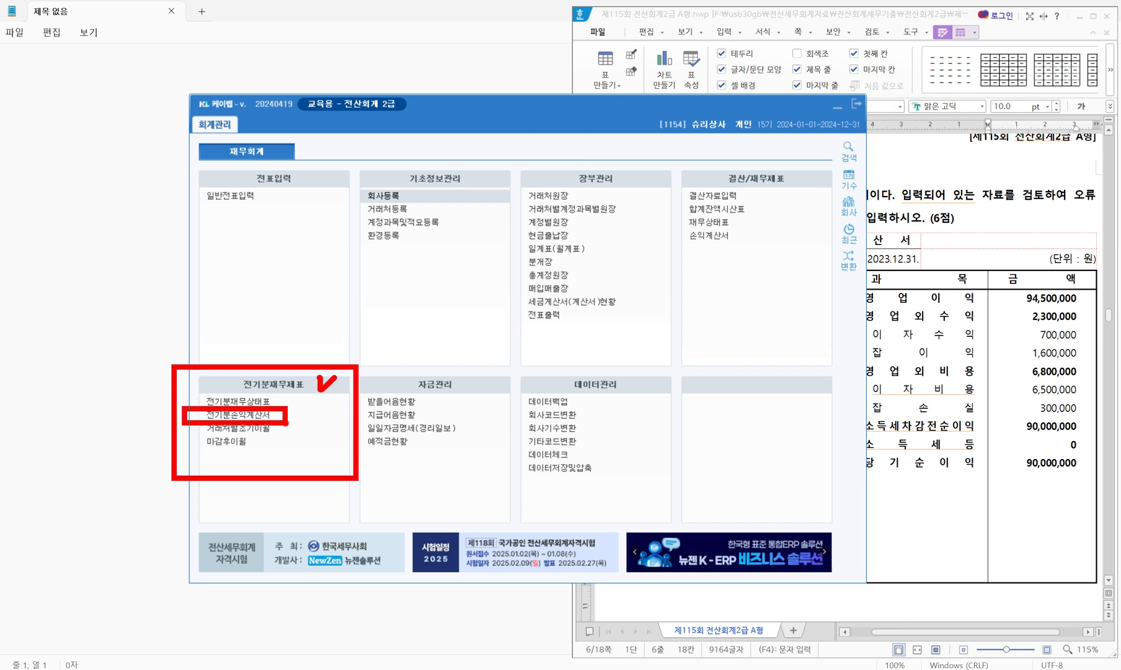
pyautogui.press('Escape')
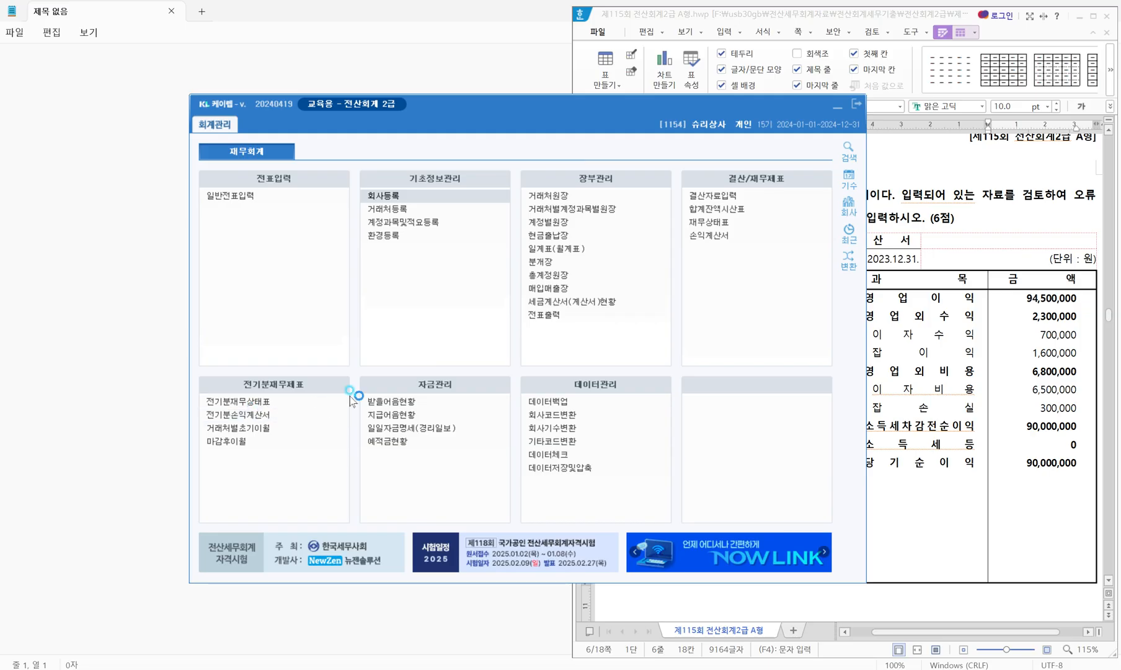
pyautogui.click(832, 110)
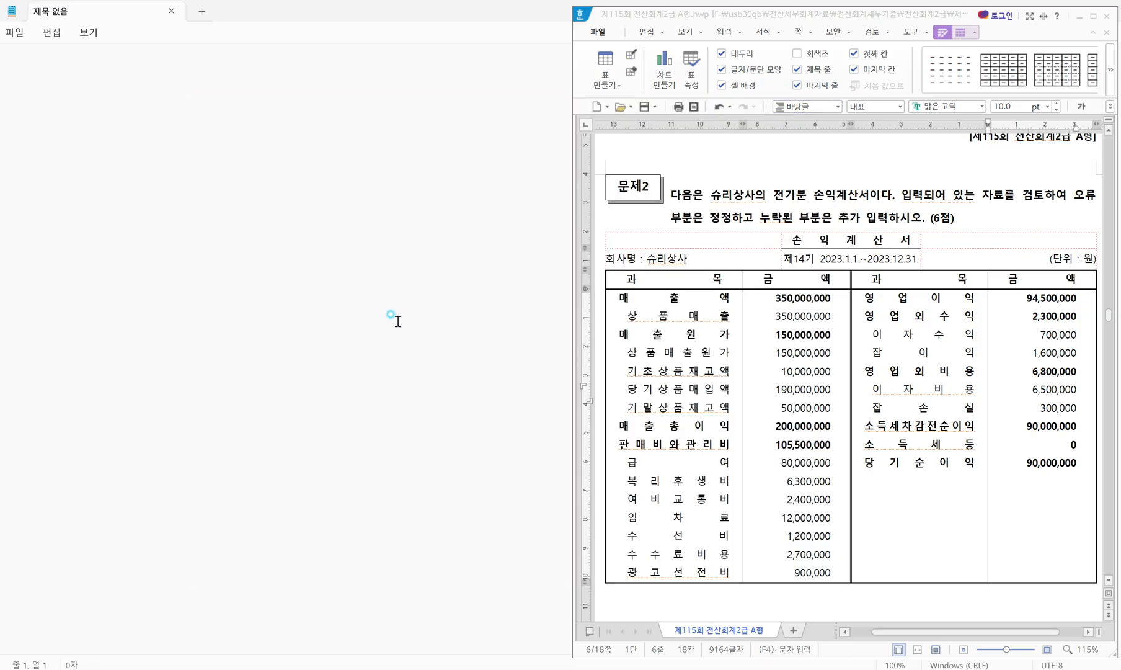
pyautogui.moveTo(447, 87); pyautogui.dragTo(469, 94)
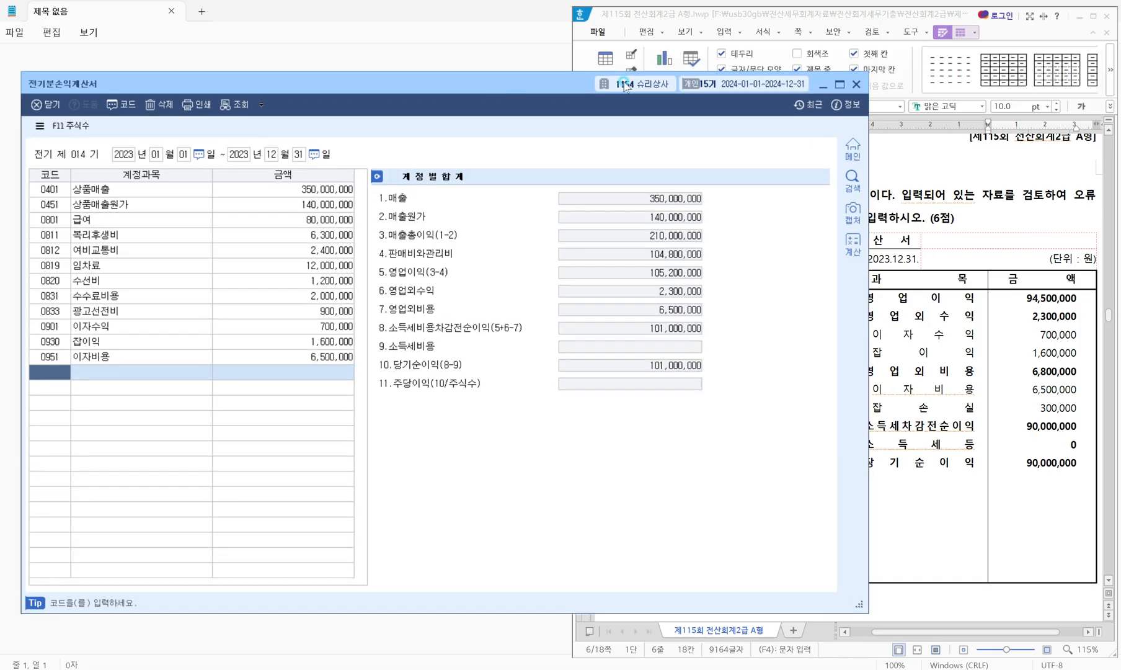
pyautogui.click(783, 22)
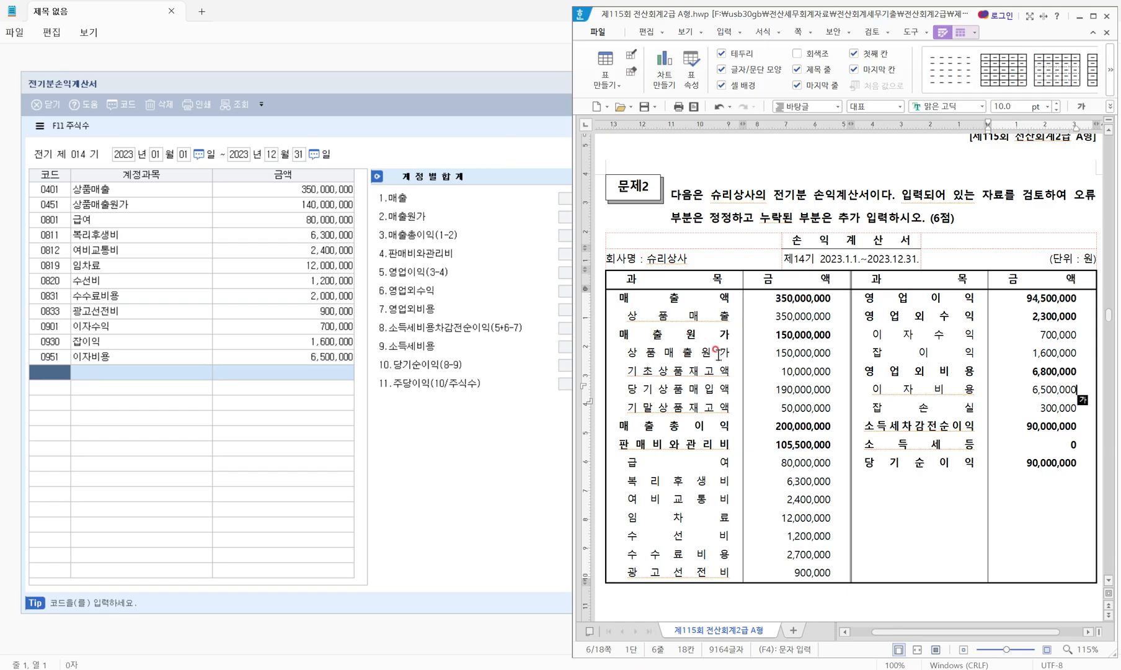
# Step: Correct the cost breakdown of 상품매출원가 by setting 당기상품매입액 to 190,000,000, and confirm the breakdown
pyautogui.click(324, 211)
pyautogui.moveTo(356, 237); pyautogui.dragTo(300, 273)
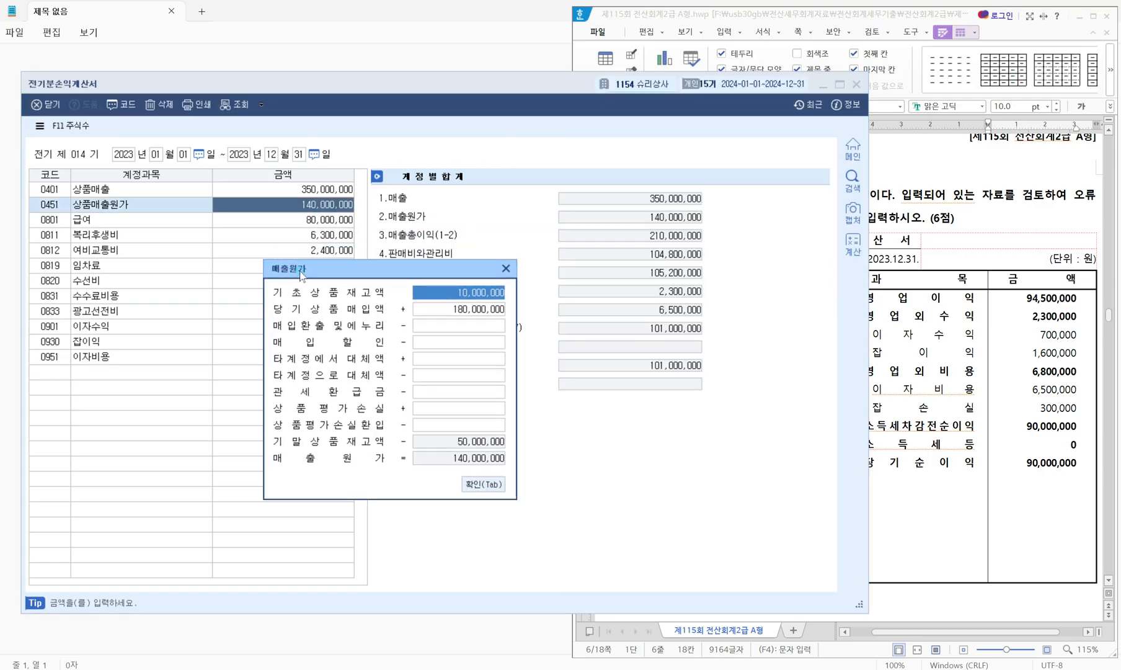
pyautogui.moveTo(373, 288); pyautogui.dragTo(407, 330)
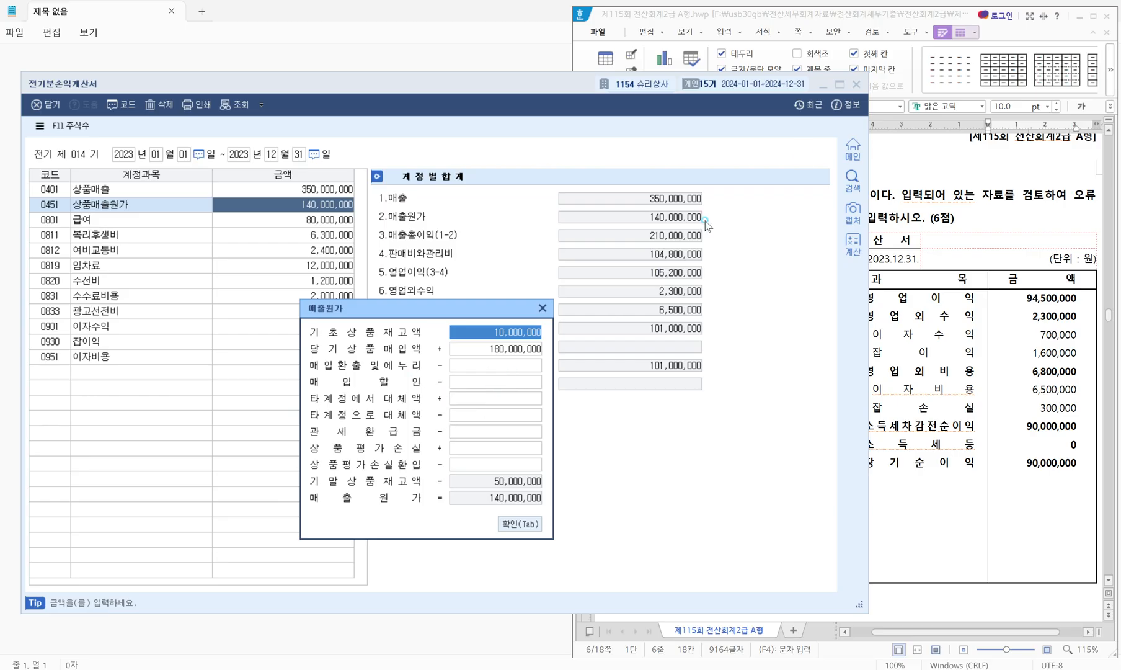
pyautogui.click(813, 20)
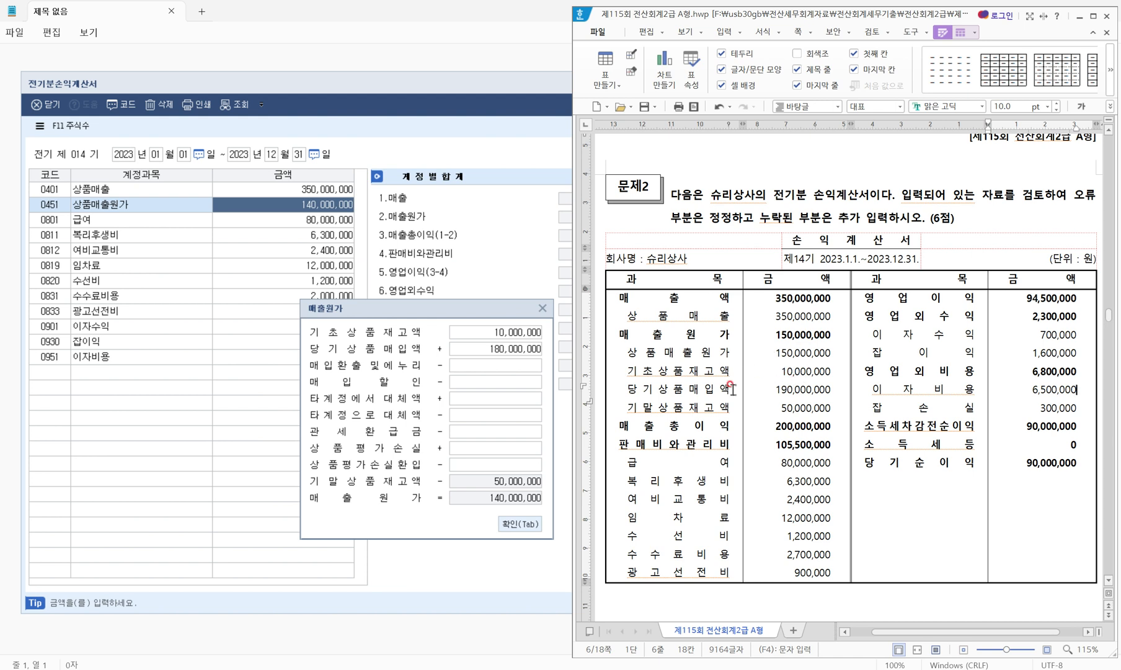
pyautogui.press('Hangul')
pyautogui.click(494, 349)
pyautogui.press('BackSpace')
pyautogui.write('190,000,000')
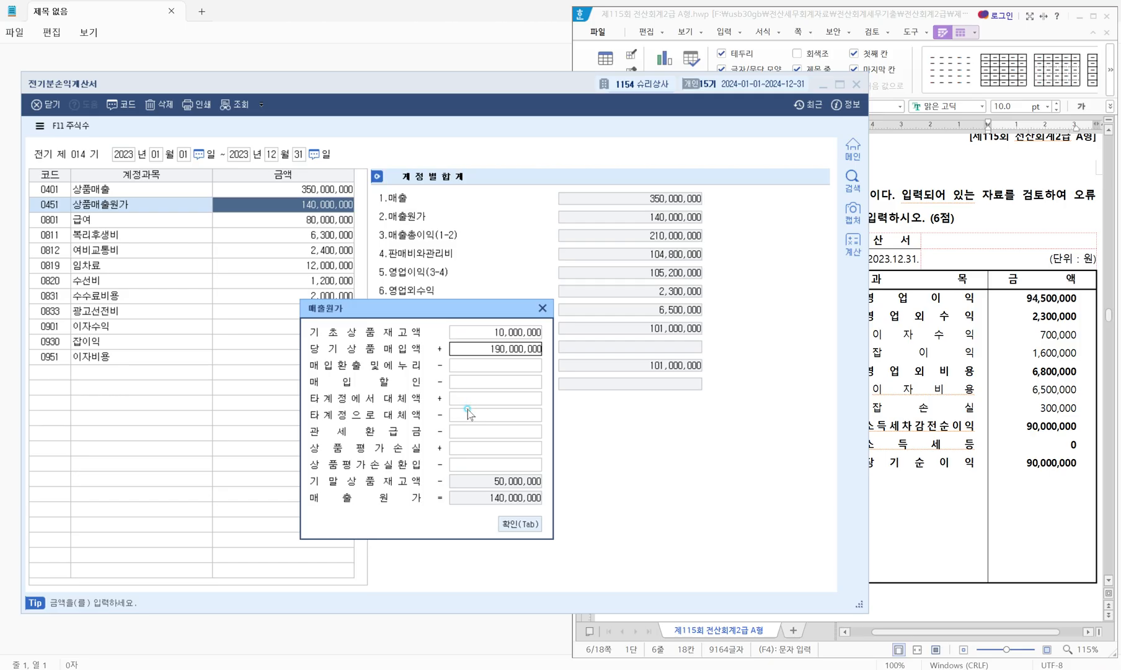
pyautogui.press('Return')
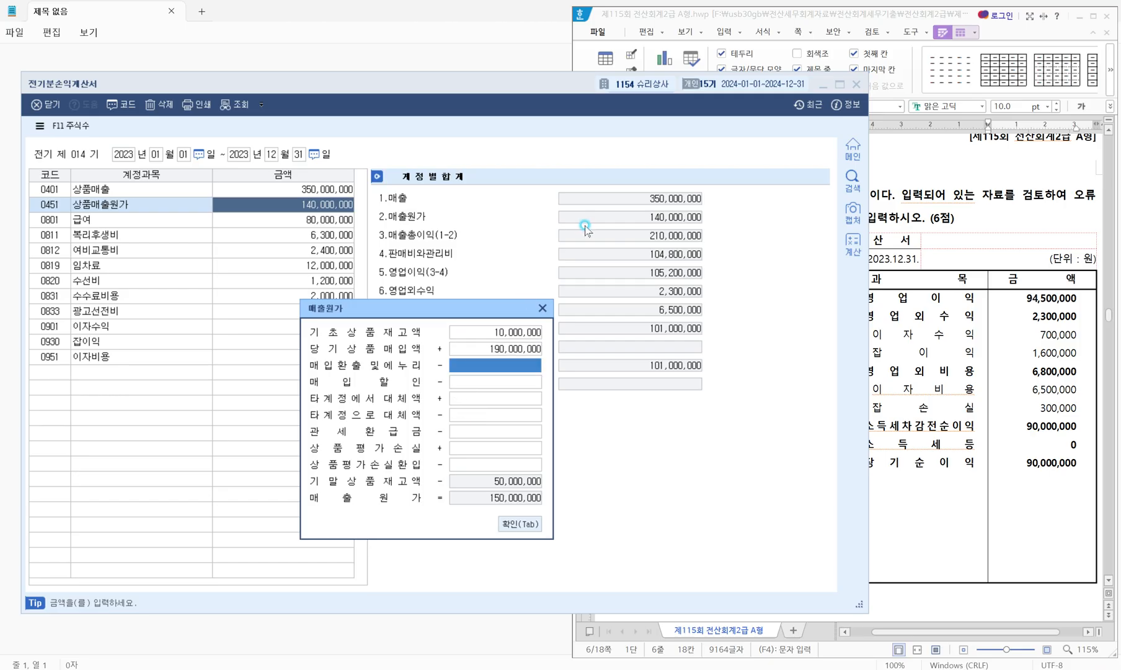
pyautogui.click(684, 21)
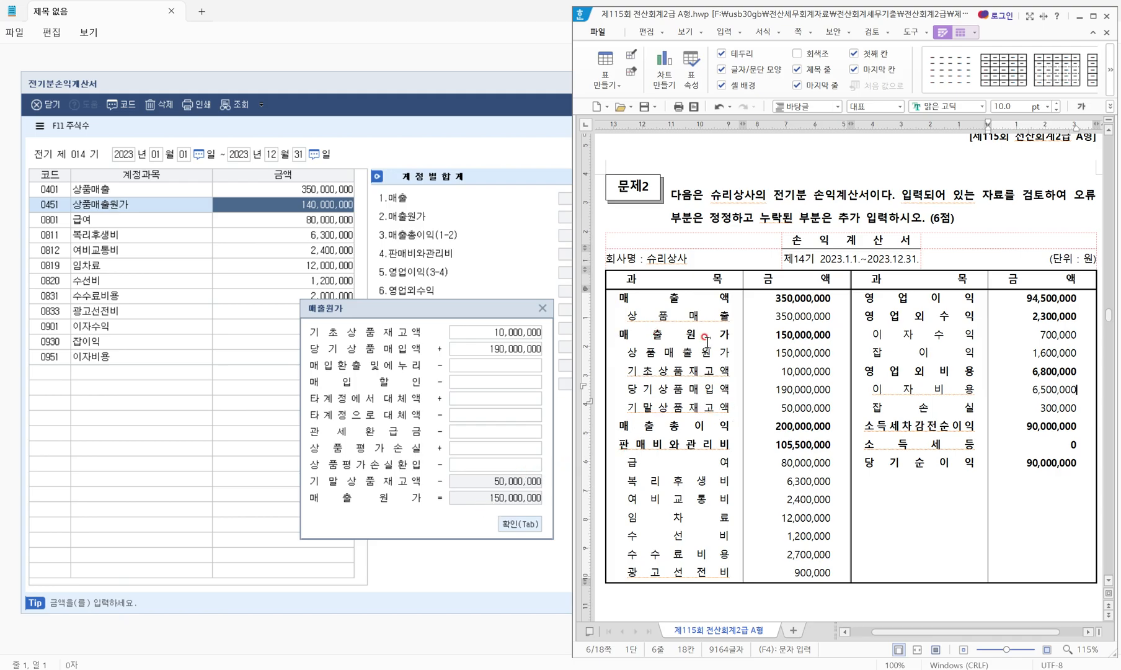
pyautogui.click(527, 522)
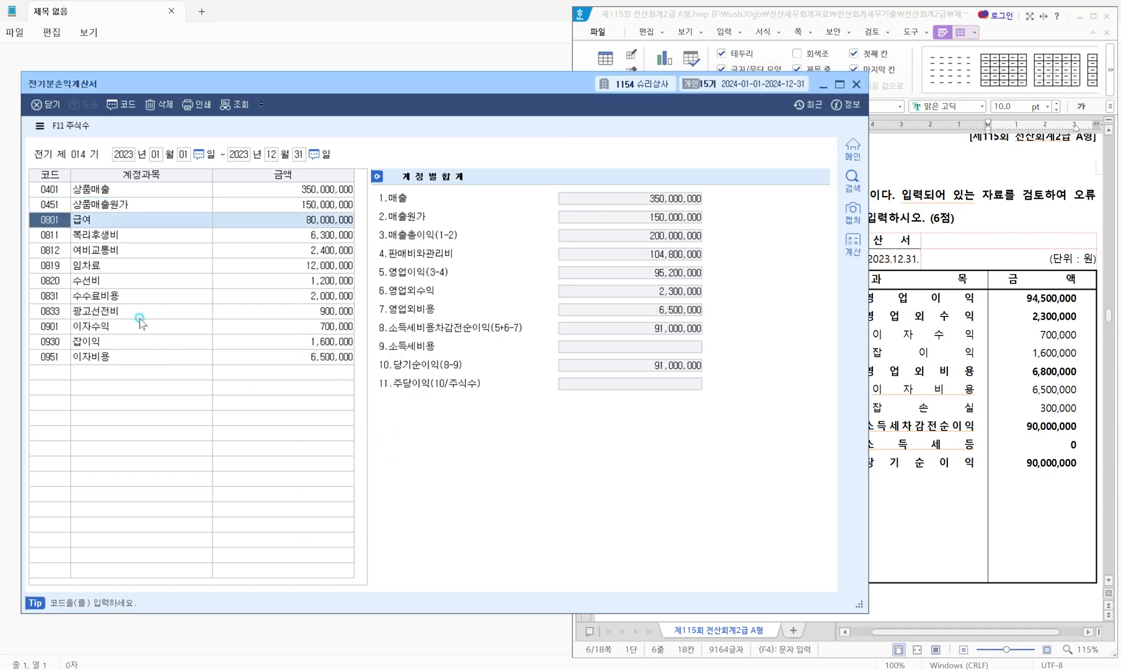
# Step: Correct the amount of 수수료비용 to 2,700,000 as given in the exam's income statement
pyautogui.click(135, 297)
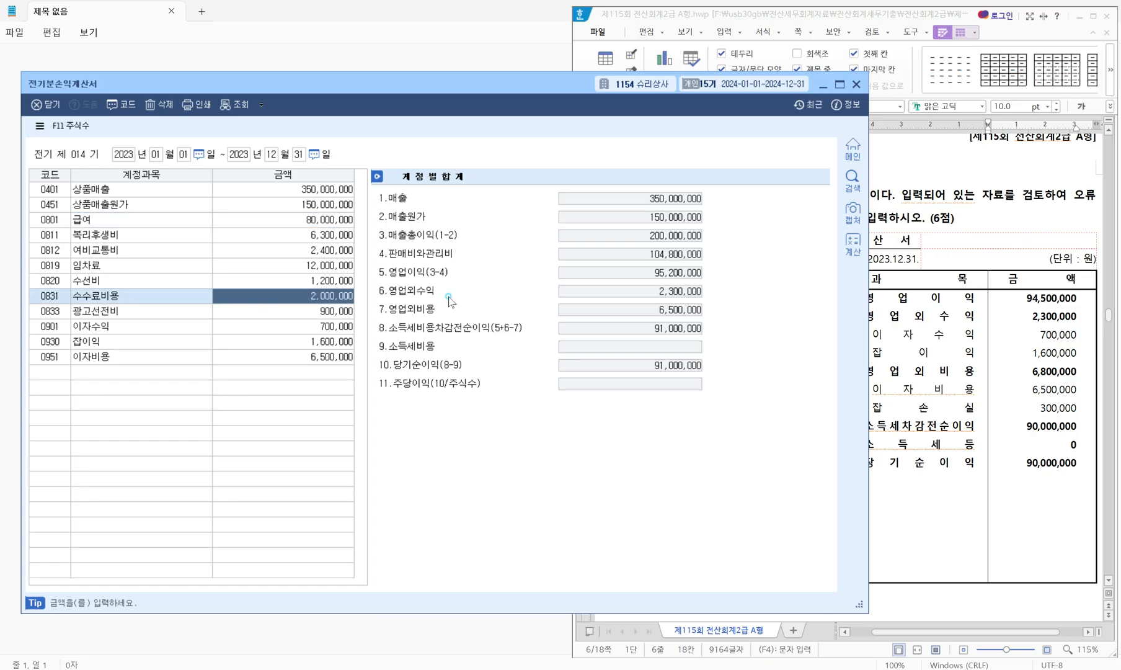
pyautogui.click(729, 18)
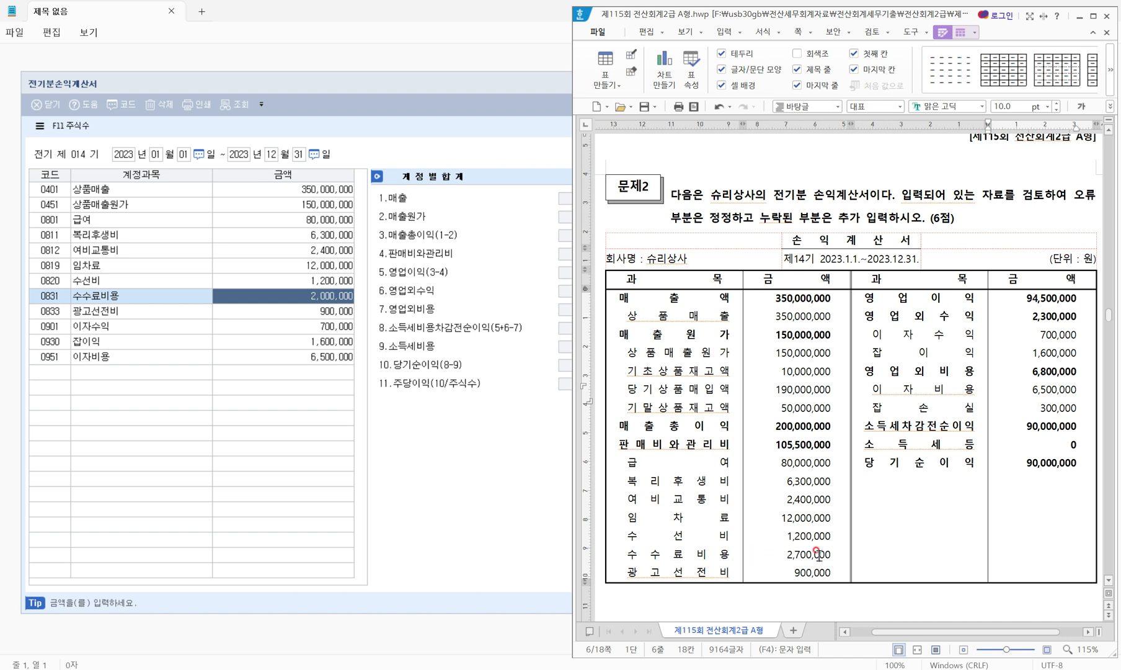
pyautogui.click(307, 296)
pyautogui.write('2')
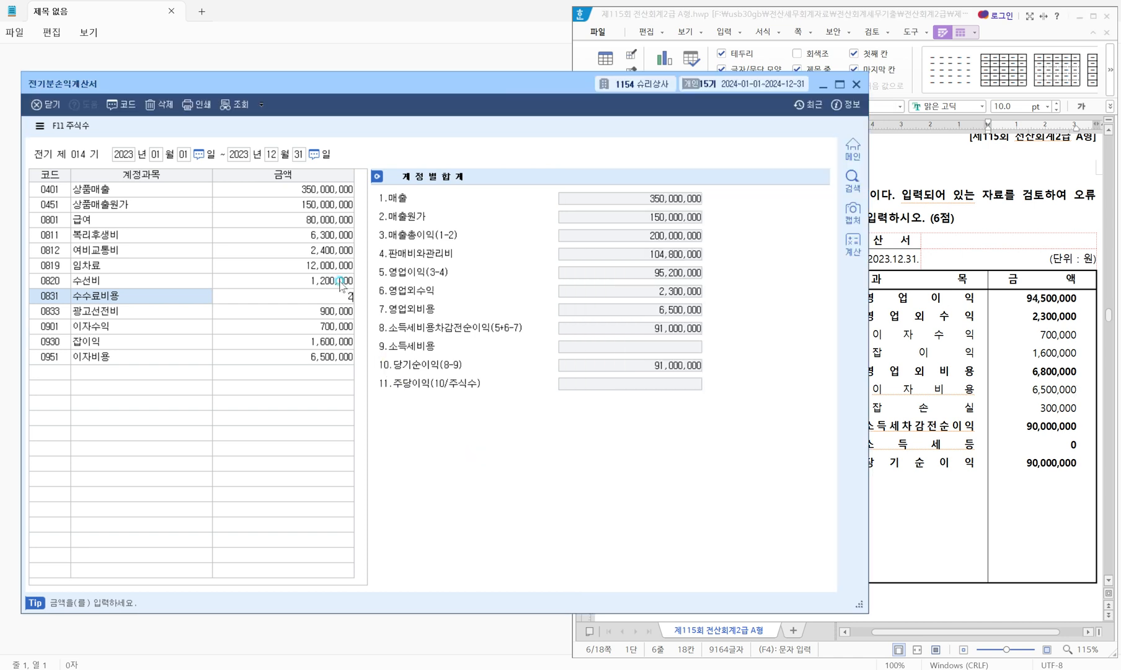
pyautogui.write(',700,000')
pyautogui.press('Return')
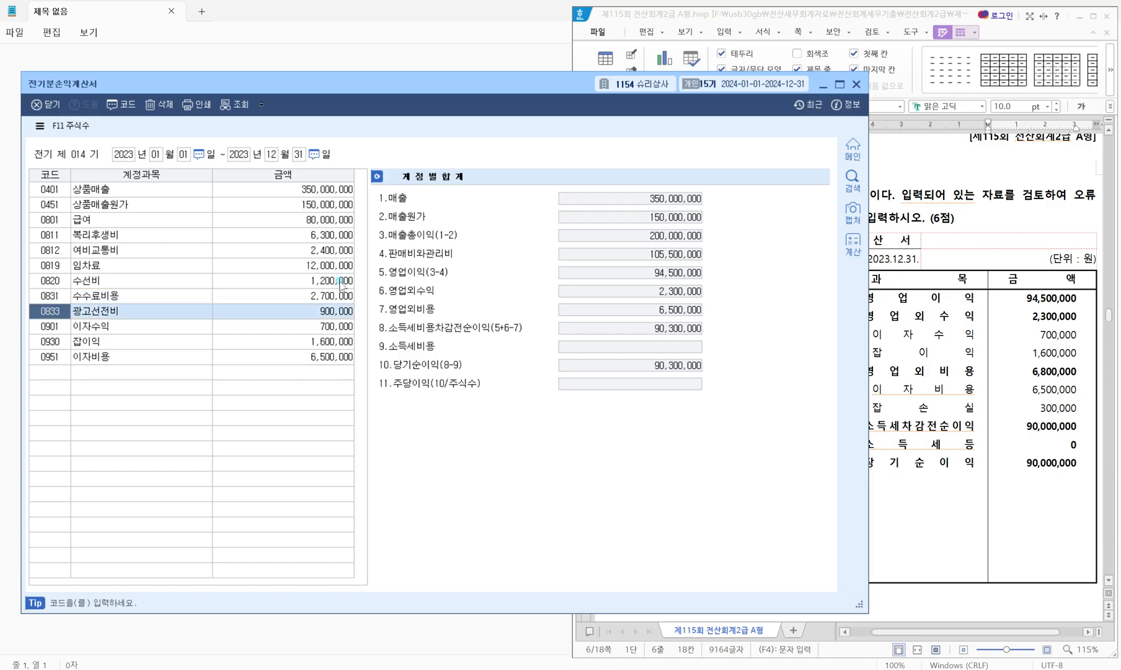
# Step: Add the omitted account 잡손실 (code 0980) in the empty row below 이자비용
pyautogui.click(788, 20)
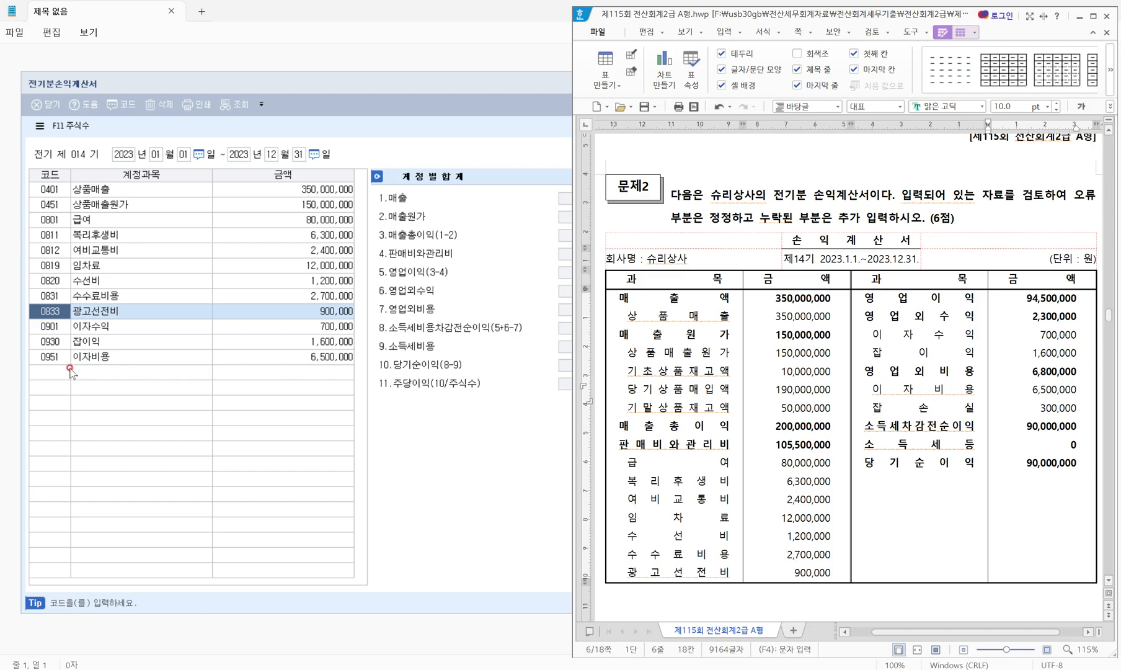
pyautogui.click(45, 372)
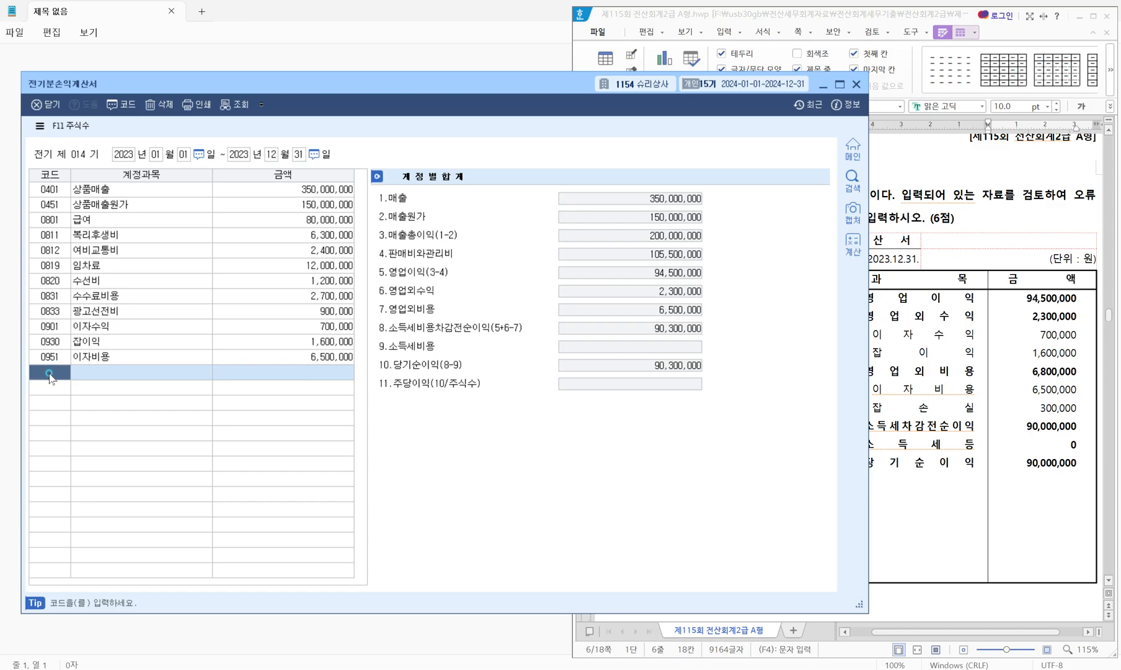
pyautogui.doubleClick(49, 374)
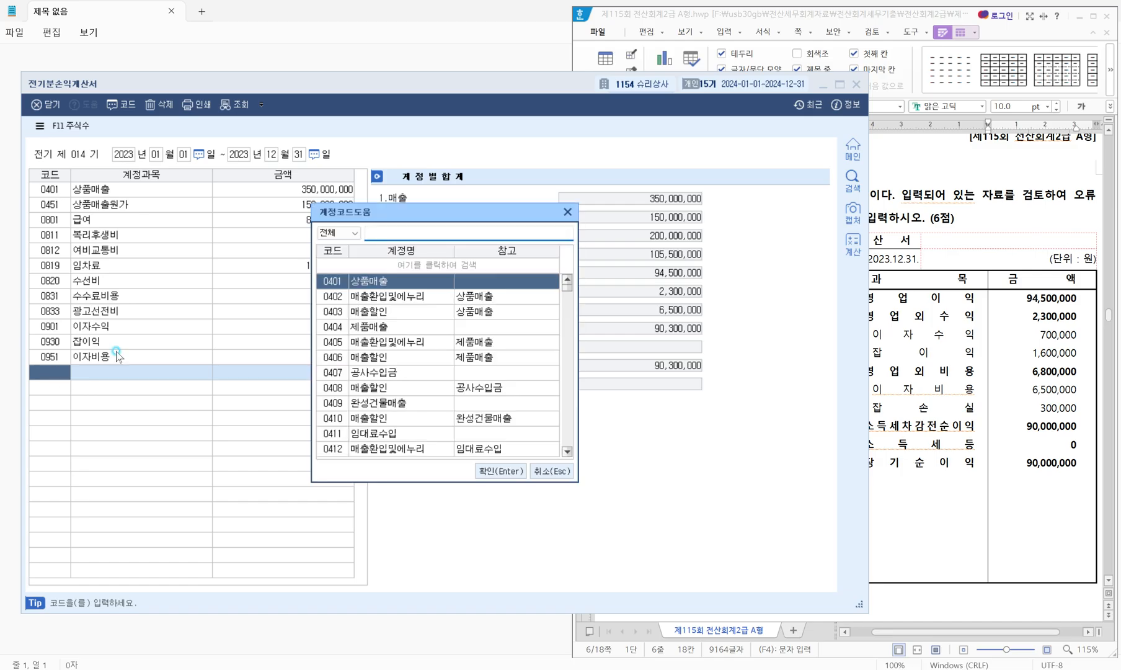
pyautogui.moveTo(153, 332); pyautogui.dragTo(156, 399)
pyautogui.moveTo(209, 349)
pyautogui.mouseDown()
pyautogui.moveTo(212, 394)
pyautogui.moveTo(263, 397)
pyautogui.mouseUp()
pyautogui.moveTo(305, 213)
pyautogui.mouseDown()
pyautogui.moveTo(320, 523)
pyautogui.moveTo(569, 246)
pyautogui.moveTo(347, 193)
pyautogui.mouseUp()
pyautogui.moveTo(227, 297)
pyautogui.mouseDown()
pyautogui.moveTo(277, 279)
pyautogui.moveTo(283, 302)
pyautogui.mouseUp()
pyautogui.press('Escape')
pyautogui.write('잡손실')
pyautogui.press('Return')
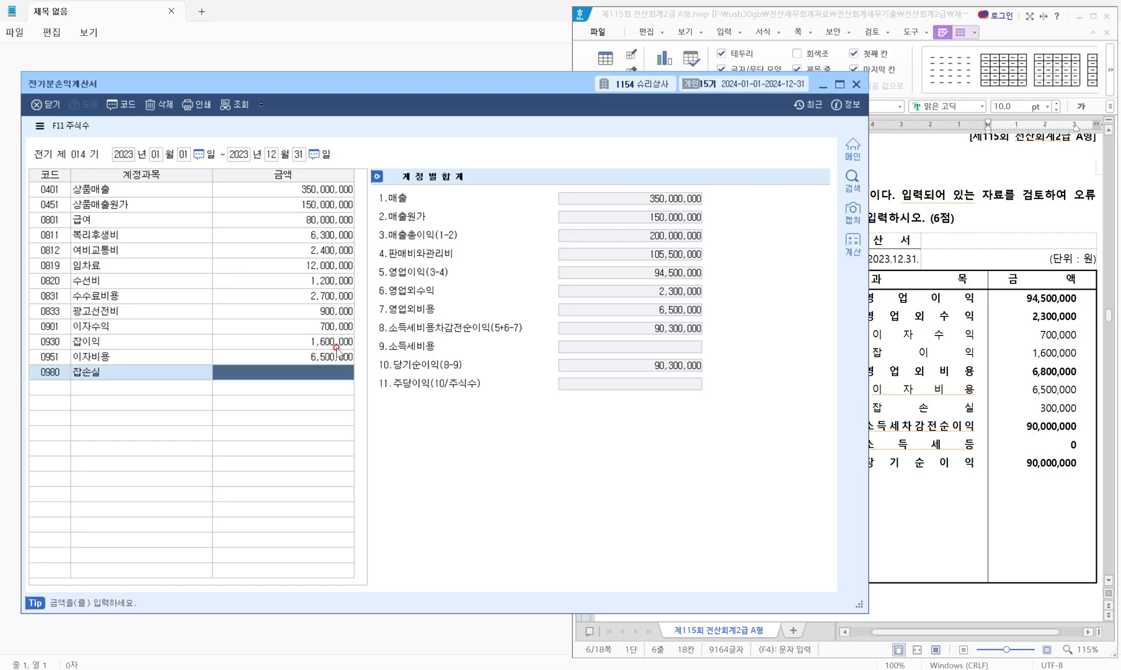
# Step: Enter 300,000 as the amount of 잡손실, matching the exam's income statement
pyautogui.click(859, 472)
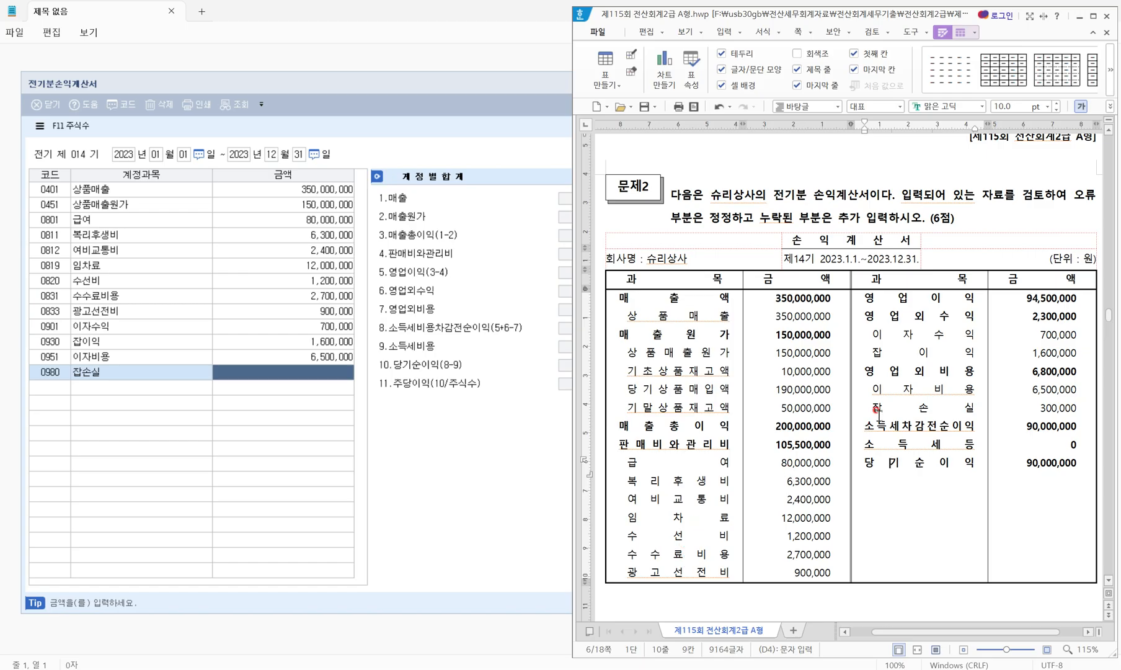
pyautogui.click(318, 373)
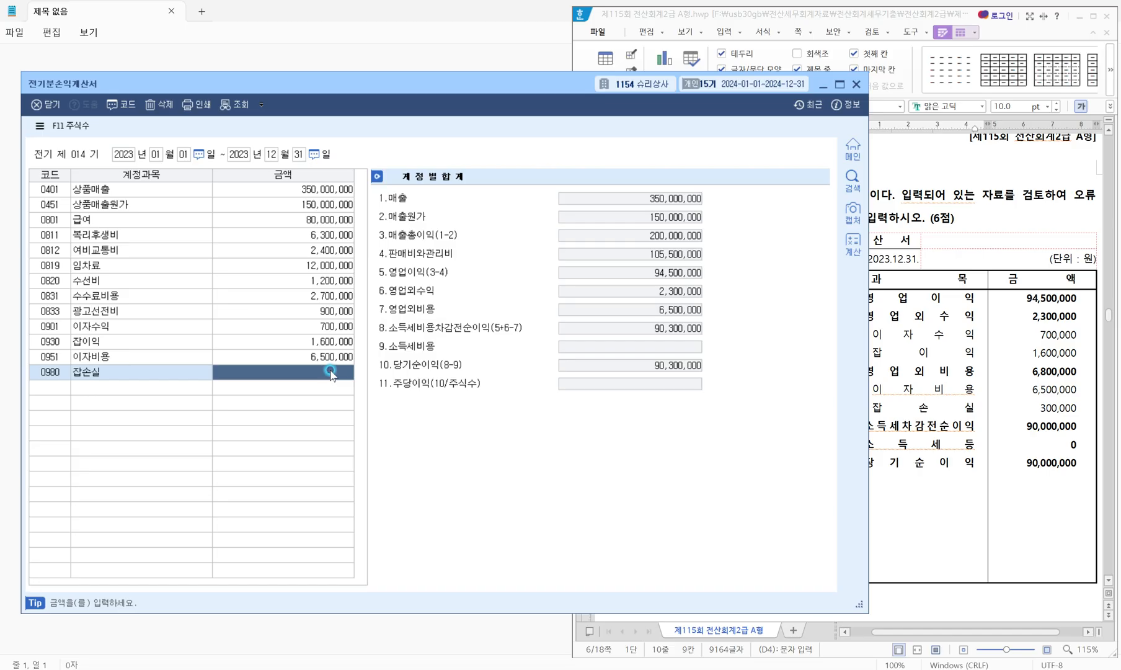
pyautogui.write('300,000')
pyautogui.press('Return')
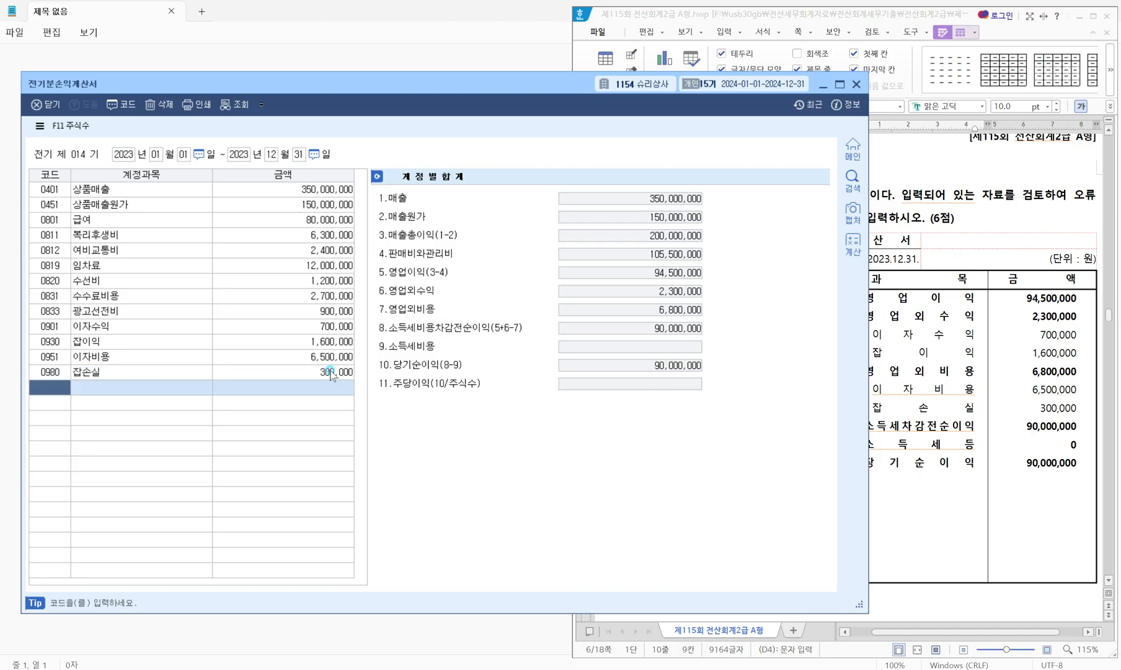
# Step: Compare 당기순이익 in the corrected prior-period income statement with the figure in the exam document
pyautogui.moveTo(501, 85); pyautogui.dragTo(485, 86)
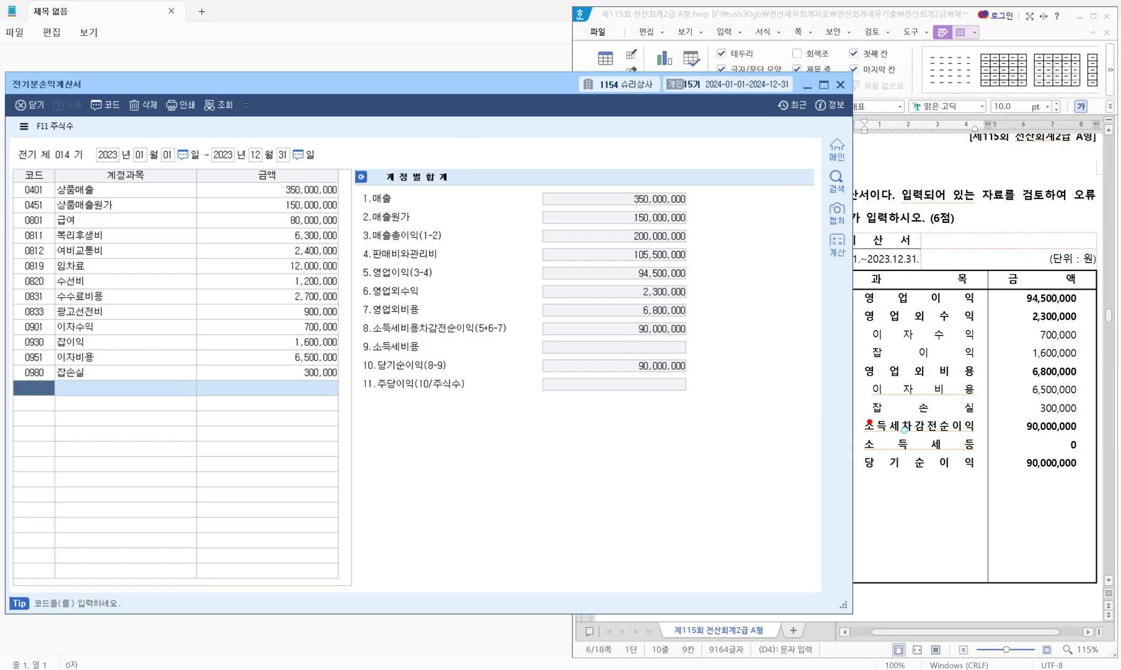
pyautogui.moveTo(854, 449)
pyautogui.mouseDown()
pyautogui.moveTo(1006, 482)
pyautogui.moveTo(1103, 484)
pyautogui.mouseUp()
pyautogui.moveTo(345, 347)
pyautogui.mouseDown()
pyautogui.moveTo(728, 390)
pyautogui.moveTo(829, 424)
pyautogui.moveTo(846, 445)
pyautogui.mouseUp()
pyautogui.moveTo(778, 458)
pyautogui.mouseDown()
pyautogui.moveTo(807, 456)
pyautogui.moveTo(823, 469)
pyautogui.mouseUp()
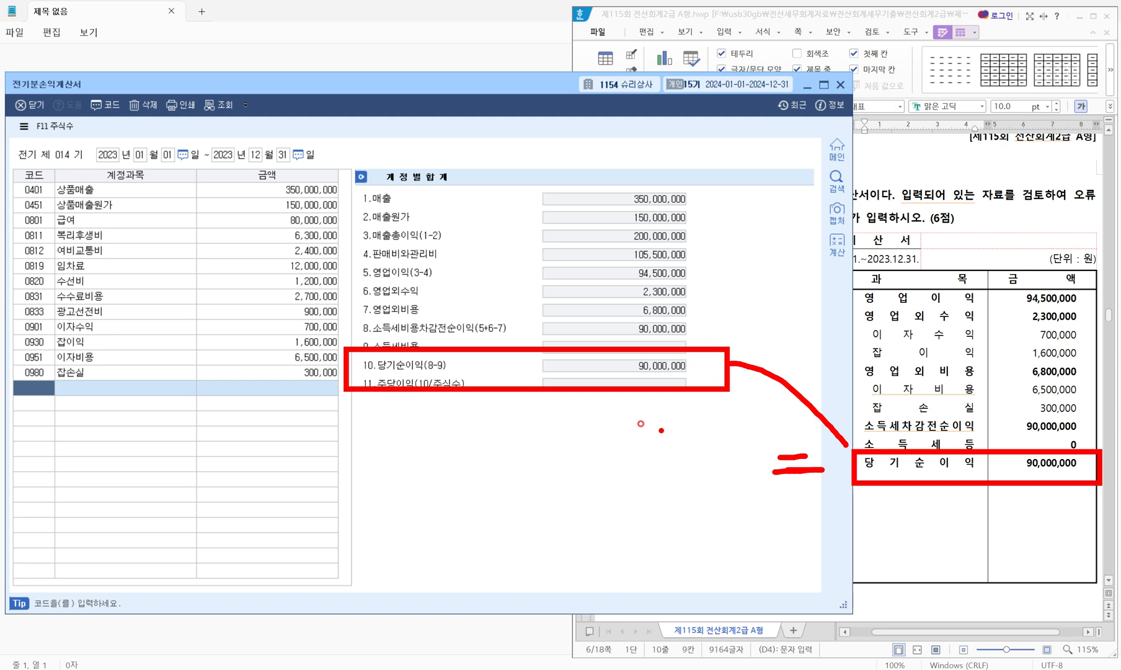
pyautogui.press('Escape')
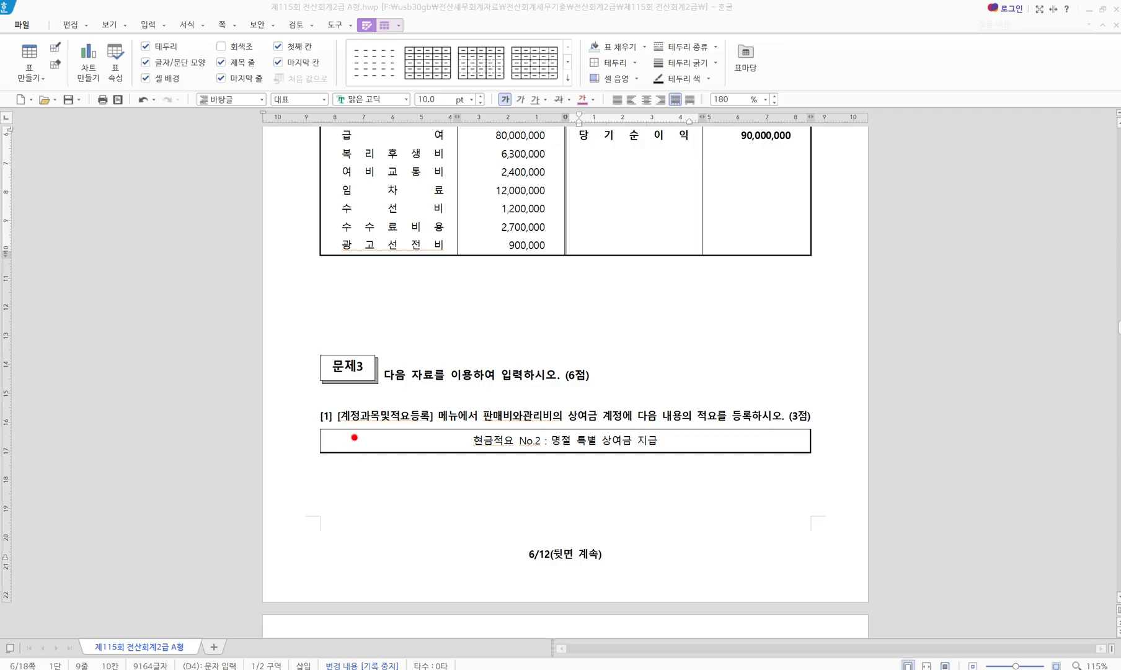
# Step: Examine Problem 3 [1] for the required screen, the account concerned and the 현금적요 number and text to register
pyautogui.moveTo(326, 399); pyautogui.dragTo(461, 442)
pyautogui.moveTo(429, 395); pyautogui.dragTo(452, 384)
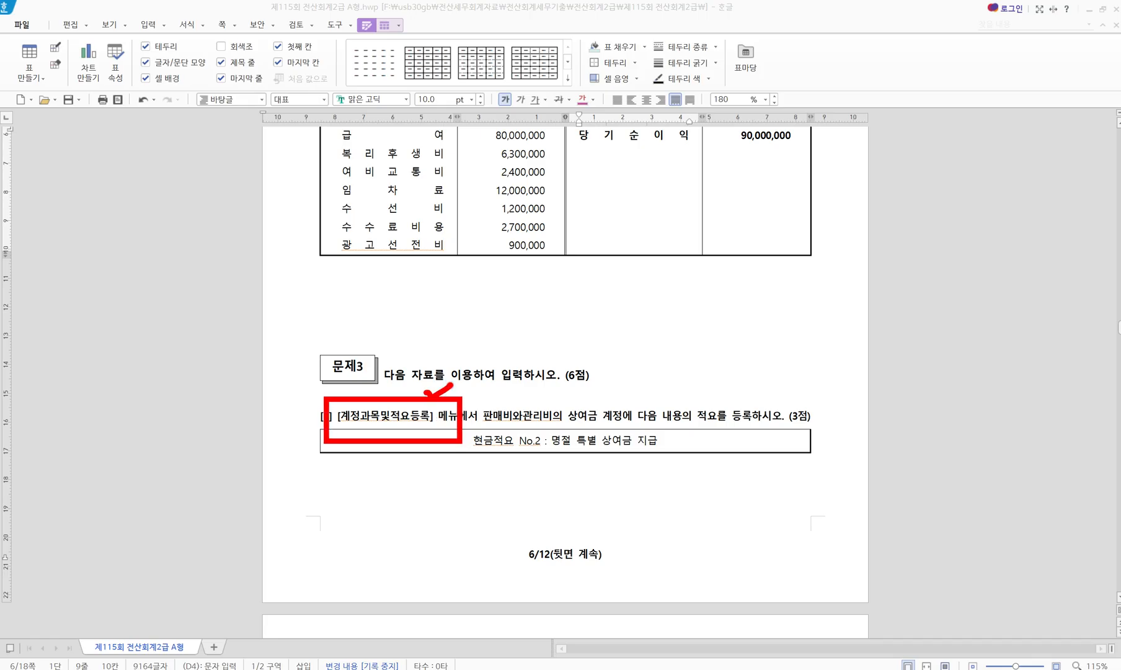
pyautogui.moveTo(483, 425); pyautogui.dragTo(597, 428)
pyautogui.moveTo(466, 457); pyautogui.dragTo(677, 457)
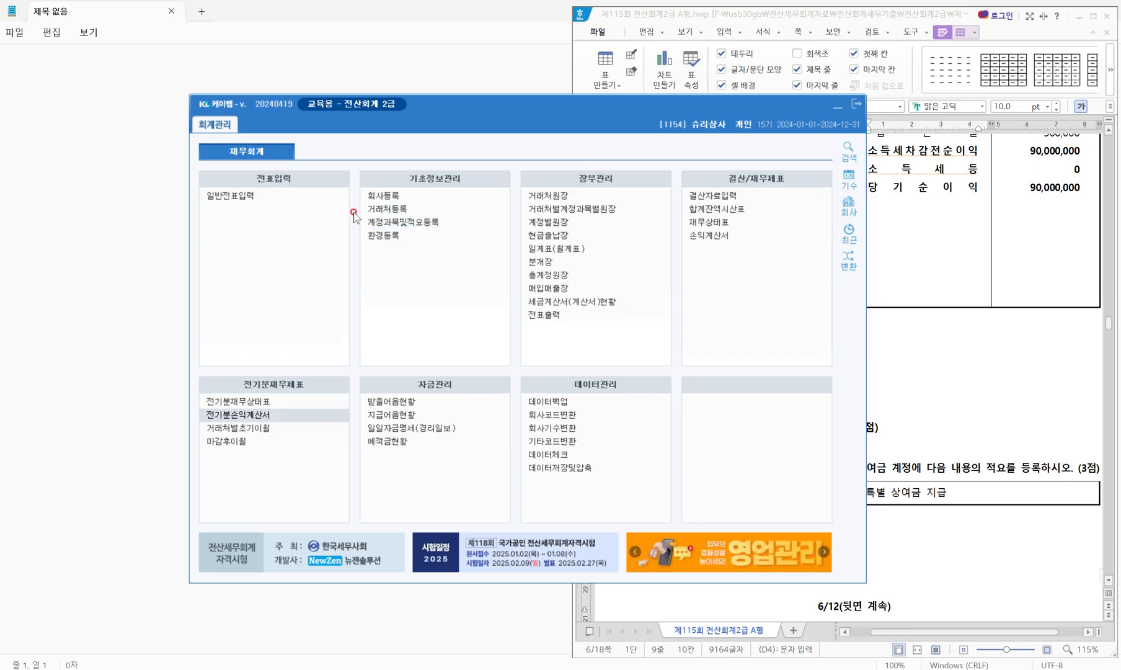
# Step: Open 계정과목및적요등록 in KcLep and look over the account code ranges under 계정체계
pyautogui.click(337, 195)
pyautogui.moveTo(352, 159)
pyautogui.mouseDown()
pyautogui.moveTo(428, 190)
pyautogui.moveTo(490, 188)
pyautogui.mouseUp()
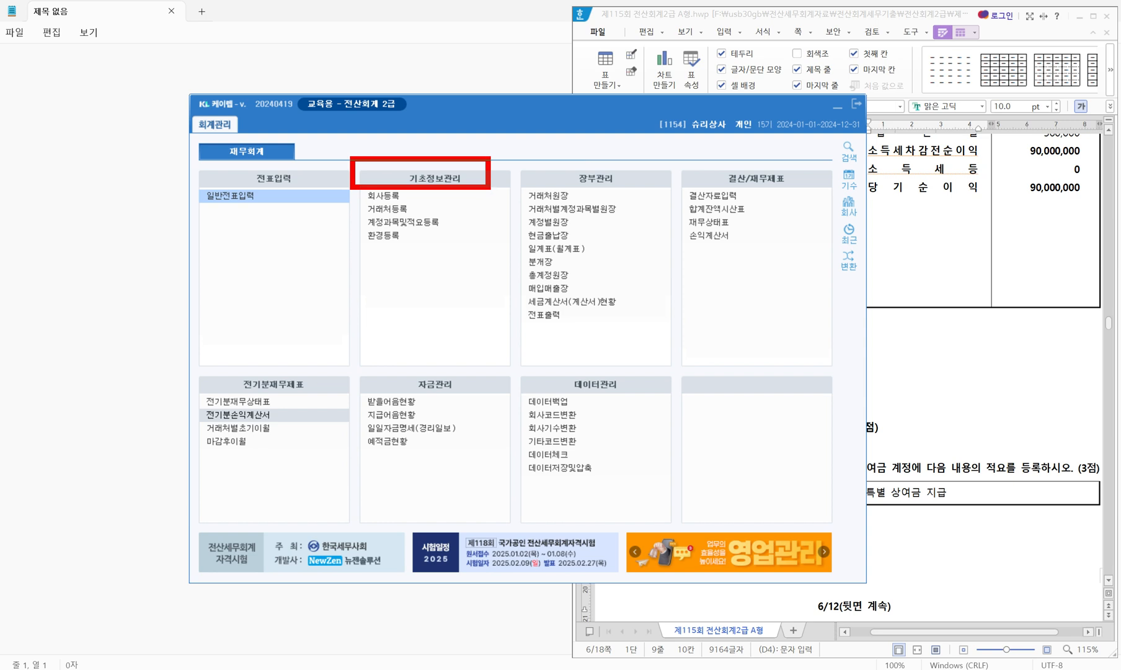
pyautogui.moveTo(339, 212); pyautogui.dragTo(462, 236)
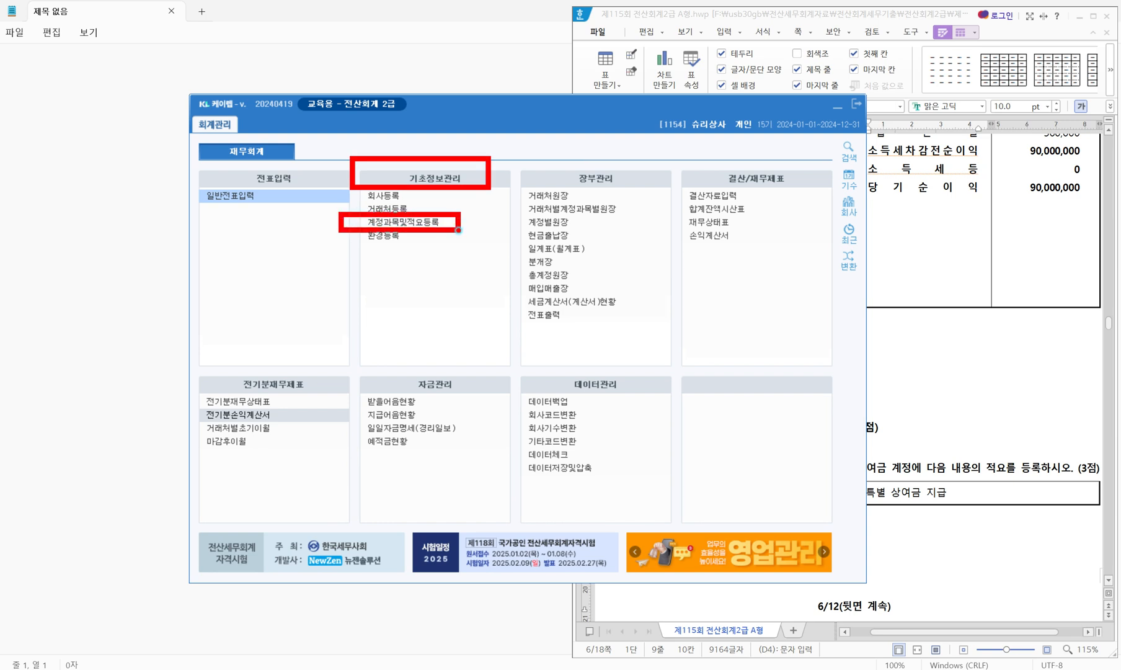
pyautogui.press('Escape')
pyautogui.click(427, 225)
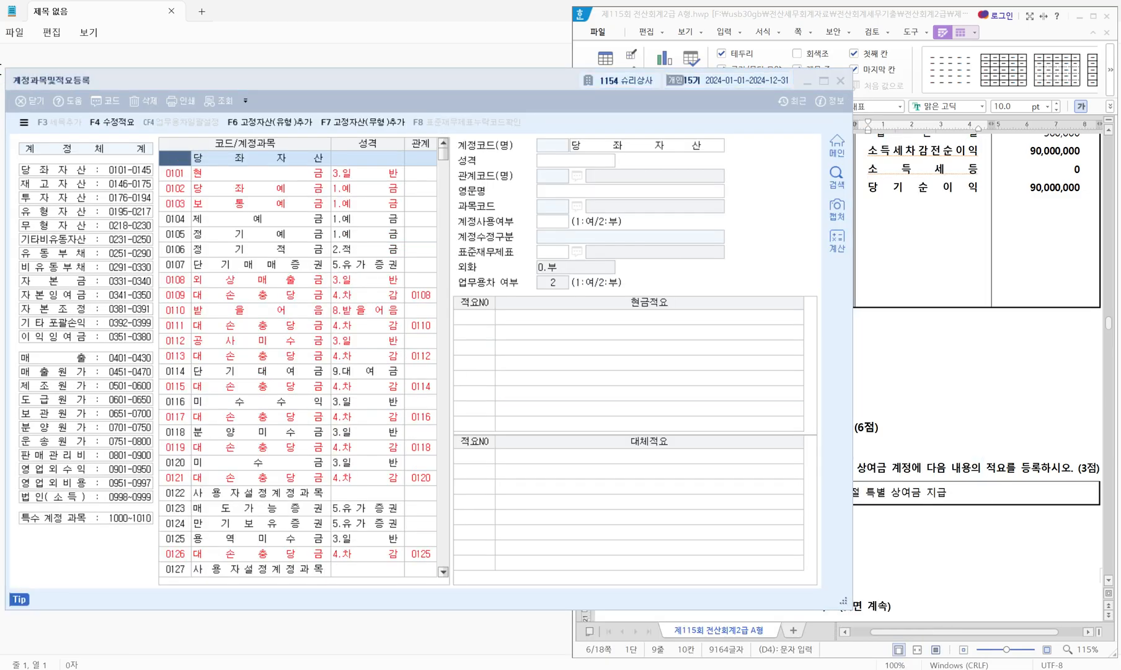
pyautogui.moveTo(7, 64); pyautogui.dragTo(112, 100)
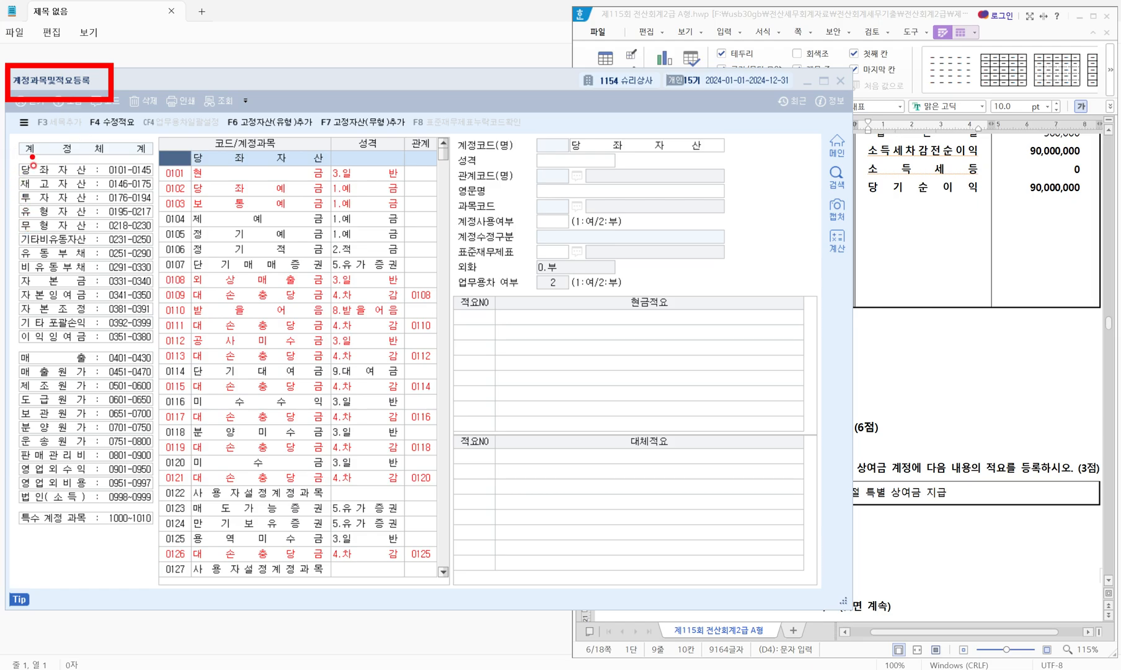
pyautogui.moveTo(10, 137); pyautogui.dragTo(149, 165)
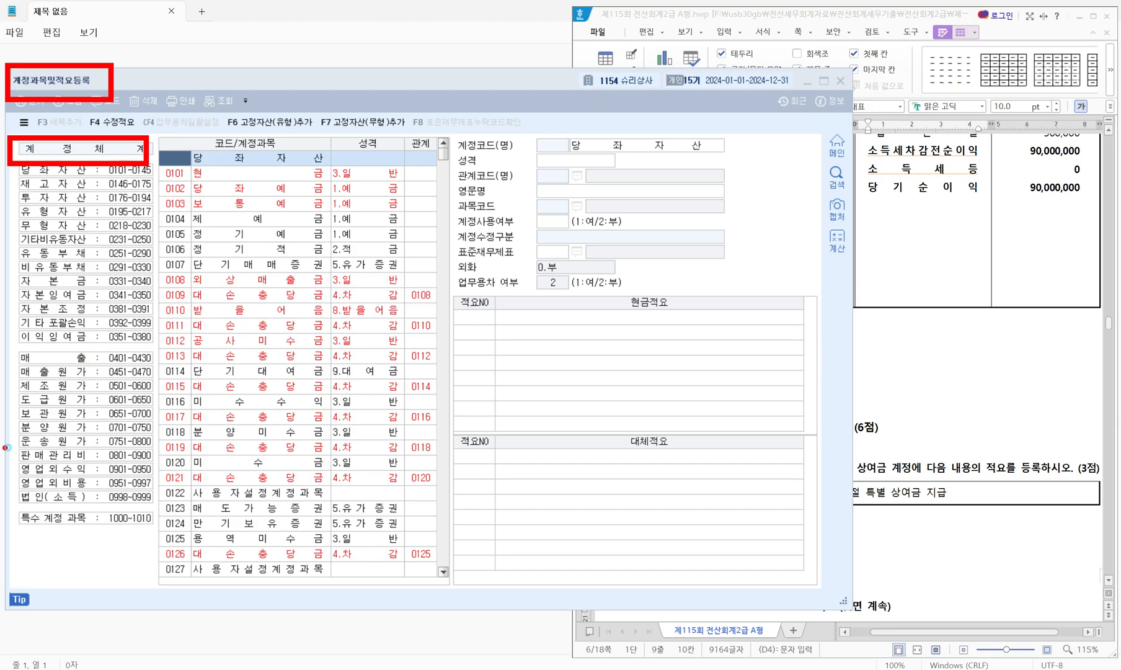
# Step: Jump to the 판매관리비 account range (0801-0900) and select account 0803 상여금
pyautogui.moveTo(6, 446); pyautogui.dragTo(160, 467)
pyautogui.press('Escape')
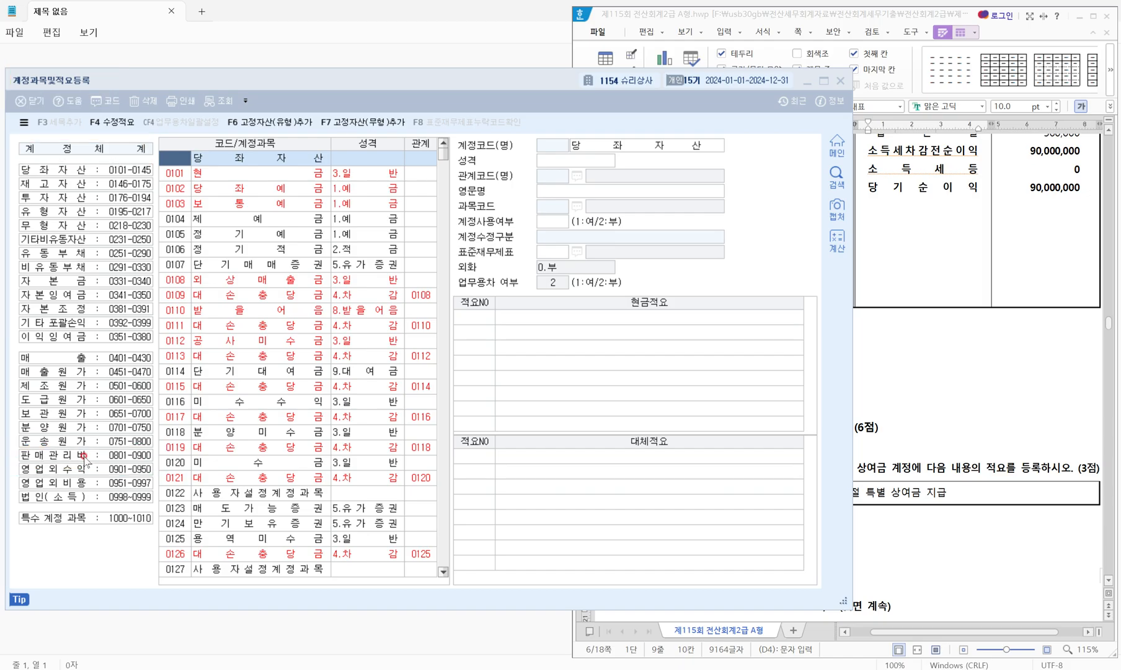
pyautogui.click(87, 456)
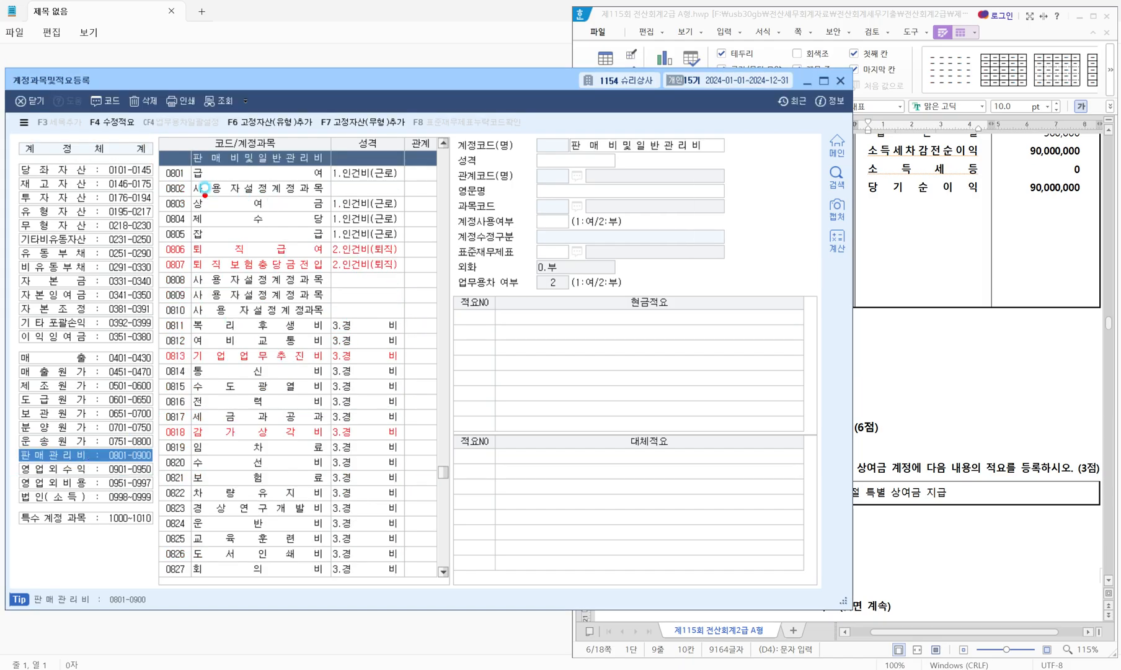
pyautogui.moveTo(172, 139); pyautogui.dragTo(324, 167)
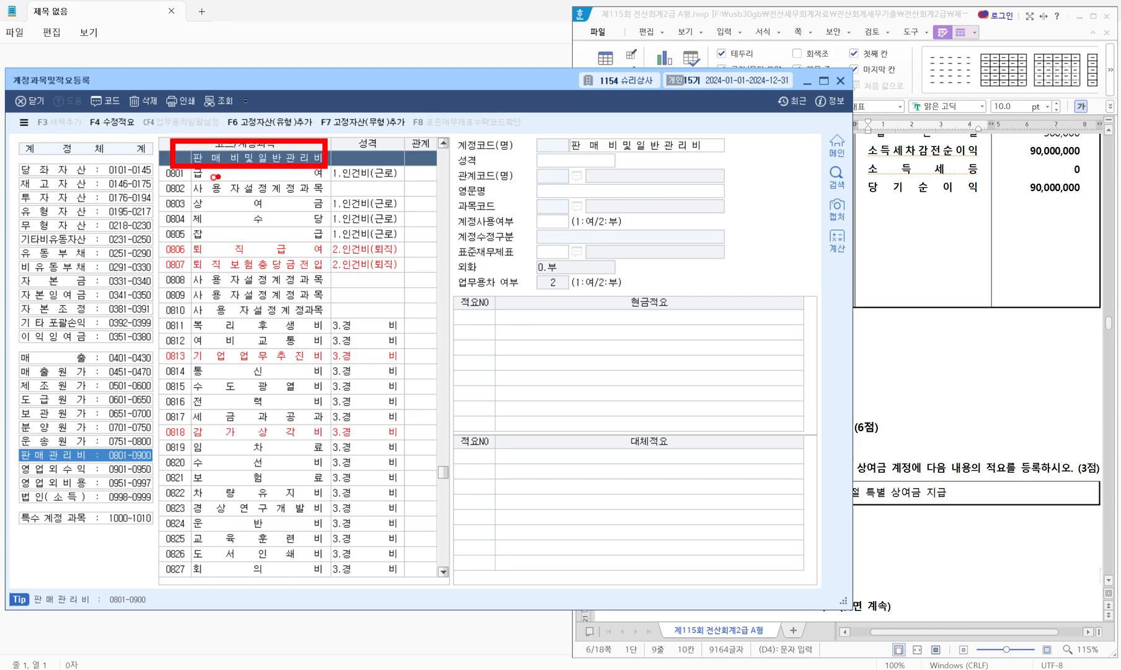
pyautogui.moveTo(167, 192)
pyautogui.mouseDown()
pyautogui.moveTo(207, 221)
pyautogui.moveTo(341, 215)
pyautogui.mouseUp()
pyautogui.click(291, 205)
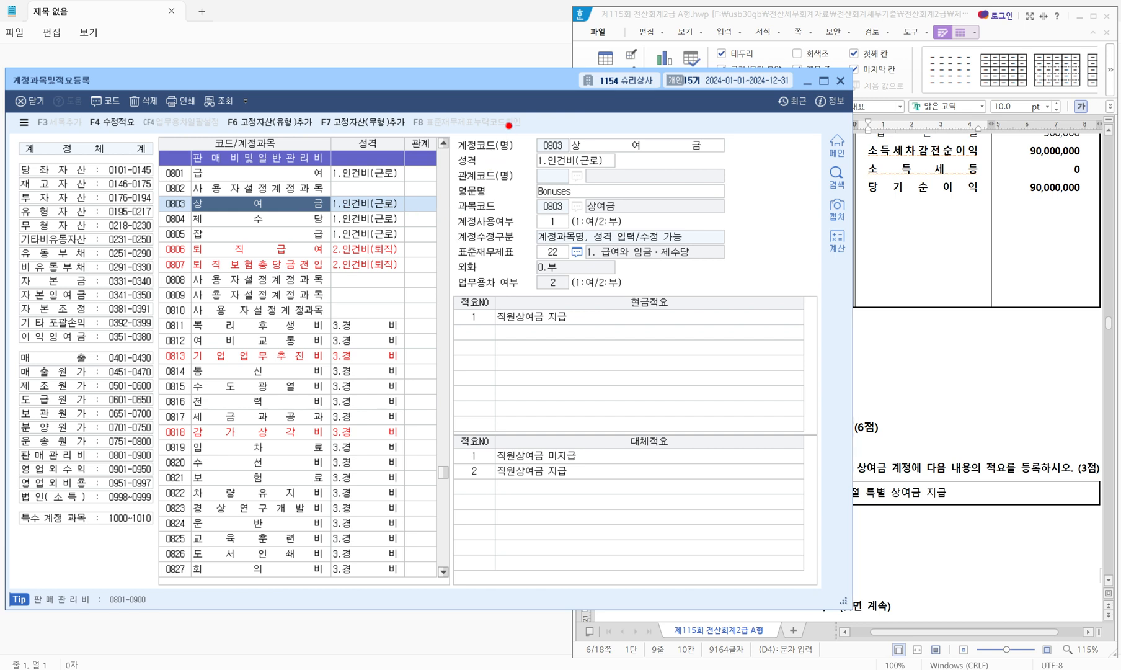
# Step: Register 현금적요 number 2 for account 0803 상여금 with the text 명절 특별 상여금 지급
pyautogui.moveTo(507, 125); pyautogui.dragTo(722, 174)
pyautogui.moveTo(582, 279); pyautogui.dragTo(680, 319)
pyautogui.moveTo(470, 326); pyautogui.dragTo(492, 321)
pyautogui.click(475, 332)
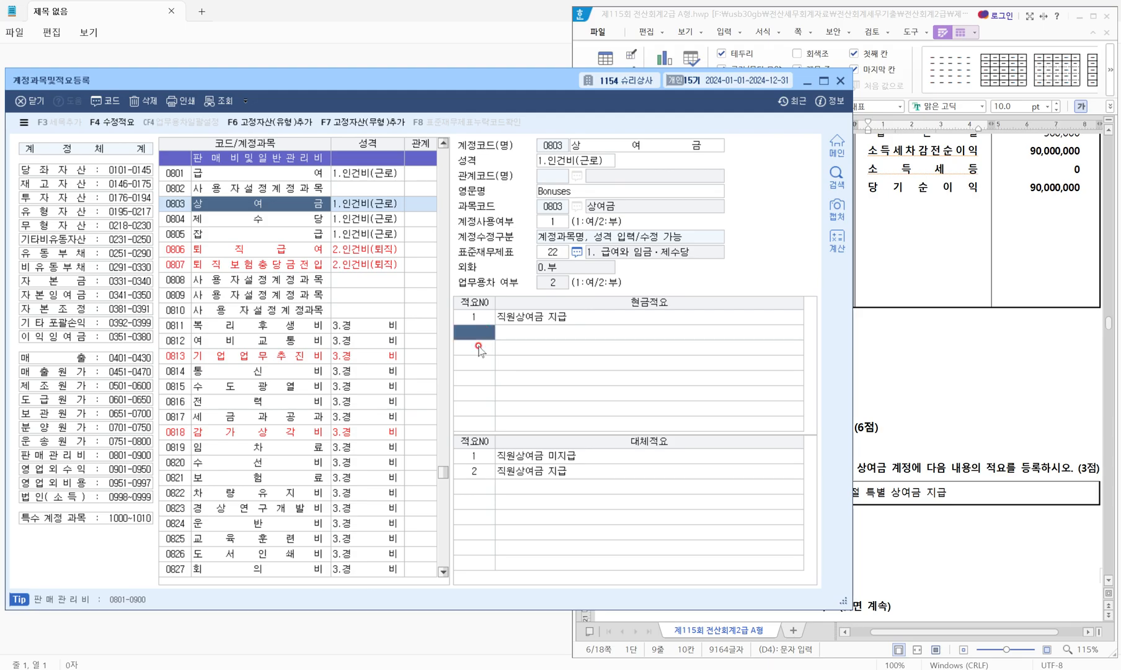
pyautogui.press('Return')
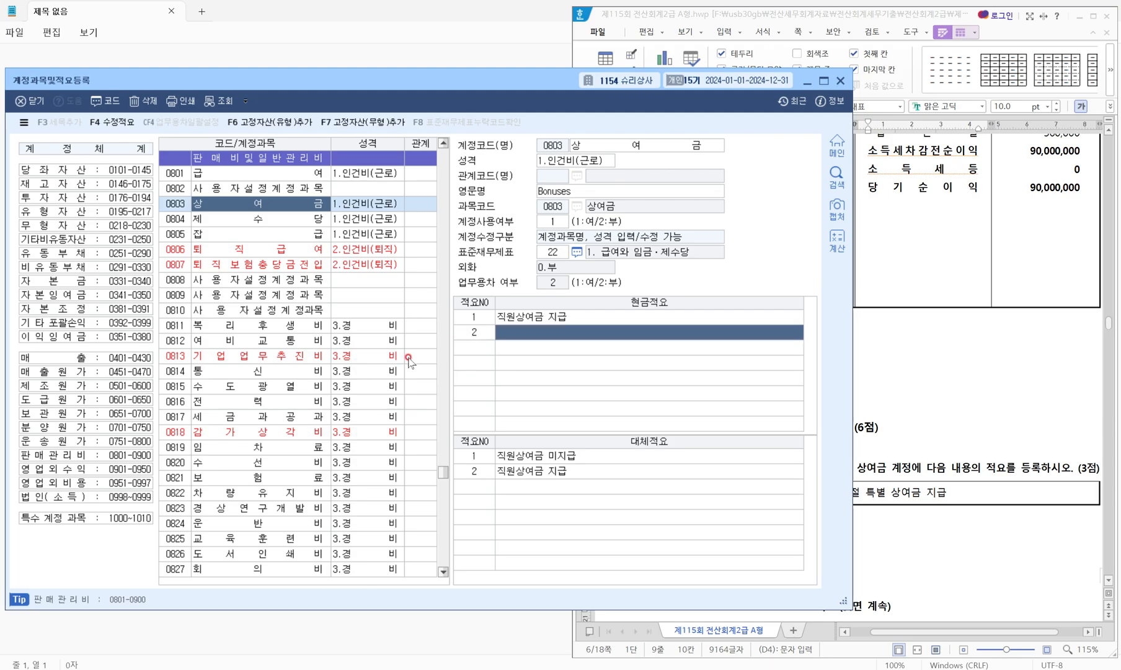
pyautogui.write('명ㅈ')
pyautogui.write('특벼')
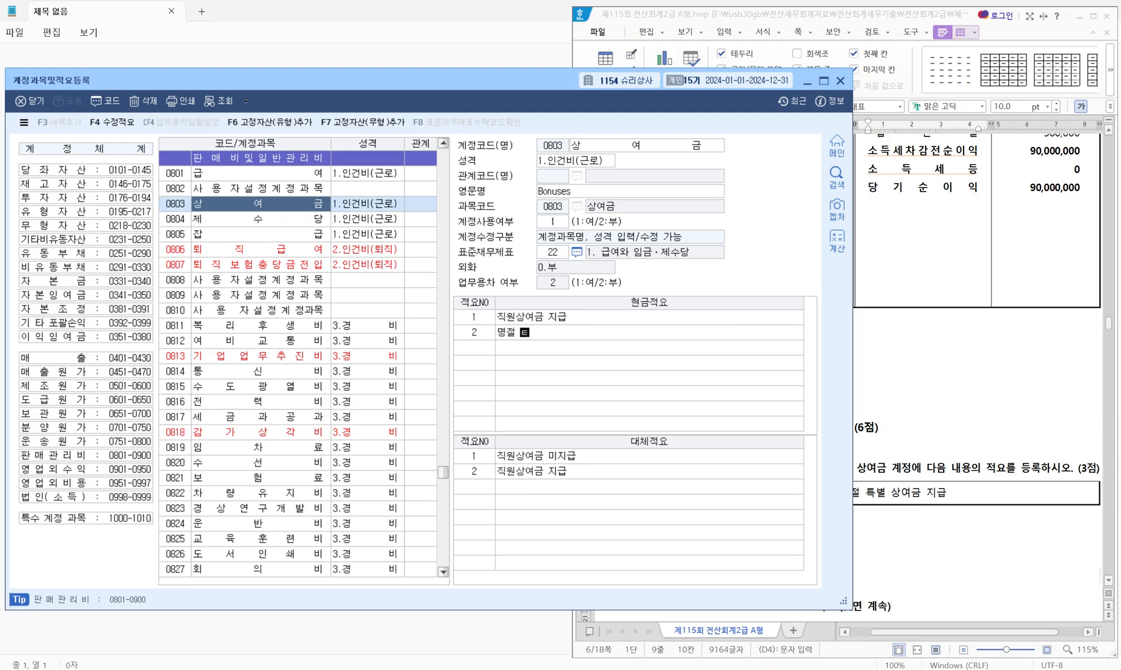
pyautogui.write(' 상여금 지급')
pyautogui.press('Return')
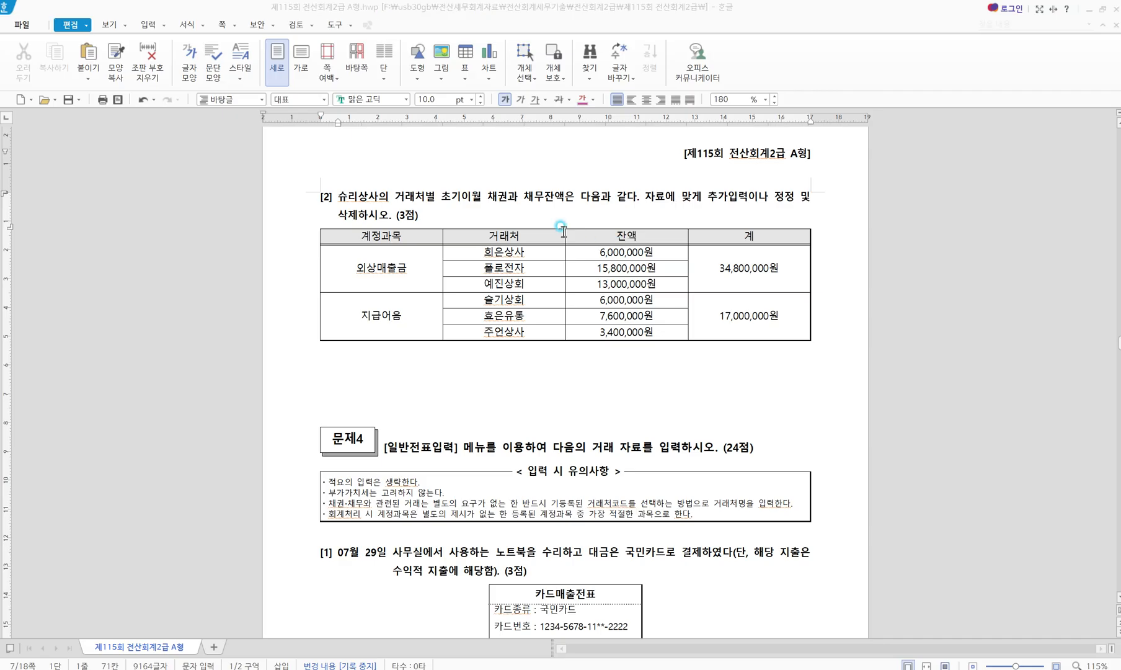
# Step: Examine Problem 3 [2] for the accounts, 거래처 and opening balances to add, correct or delete in 거래처별초기이월
pyautogui.click(336, 214)
pyautogui.moveTo(383, 182)
pyautogui.mouseDown()
pyautogui.moveTo(473, 213)
pyautogui.moveTo(496, 210)
pyautogui.moveTo(519, 178)
pyautogui.moveTo(548, 178)
pyautogui.mouseUp()
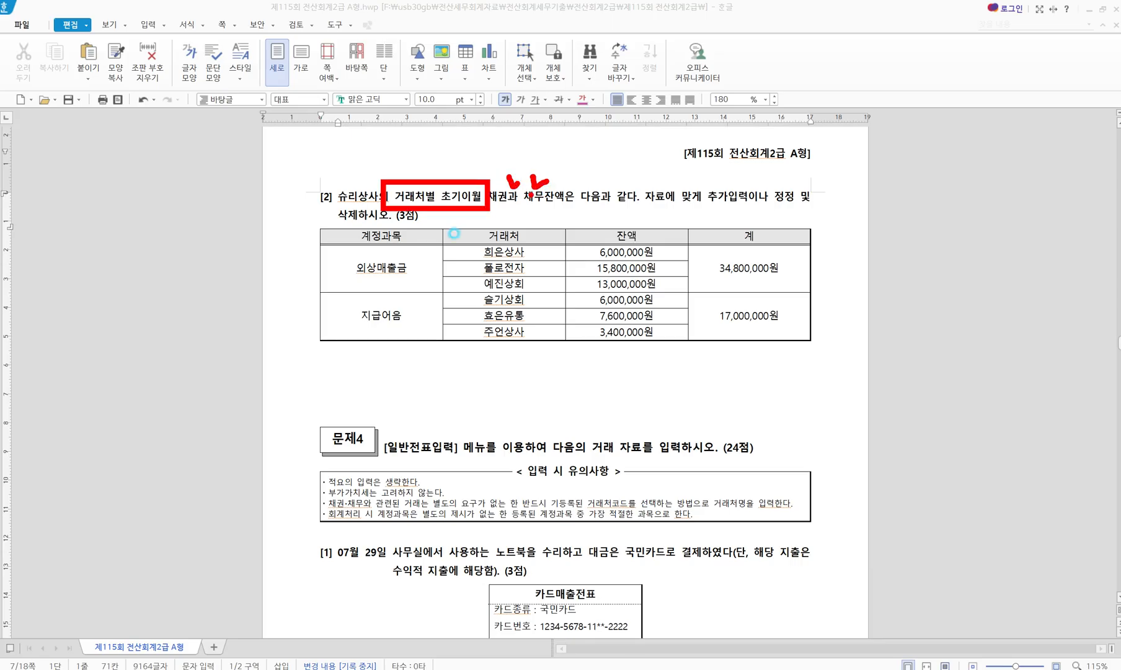
pyautogui.moveTo(333, 248); pyautogui.dragTo(434, 285)
pyautogui.moveTo(329, 304); pyautogui.dragTo(423, 338)
pyautogui.moveTo(442, 219)
pyautogui.mouseDown()
pyautogui.moveTo(468, 363)
pyautogui.moveTo(803, 362)
pyautogui.mouseUp()
pyautogui.click(751, 340)
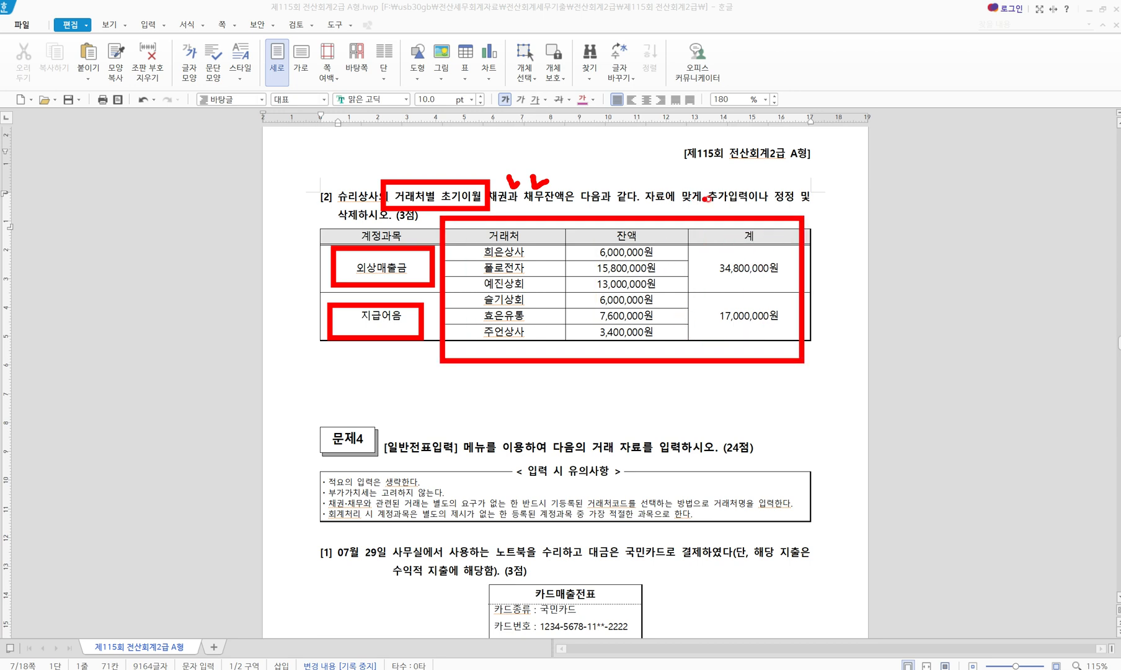
pyautogui.moveTo(720, 204)
pyautogui.mouseDown()
pyautogui.moveTo(707, 176)
pyautogui.moveTo(723, 206)
pyautogui.moveTo(788, 208)
pyautogui.mouseUp()
pyautogui.moveTo(335, 225)
pyautogui.mouseDown()
pyautogui.moveTo(365, 203)
pyautogui.moveTo(375, 223)
pyautogui.mouseUp()
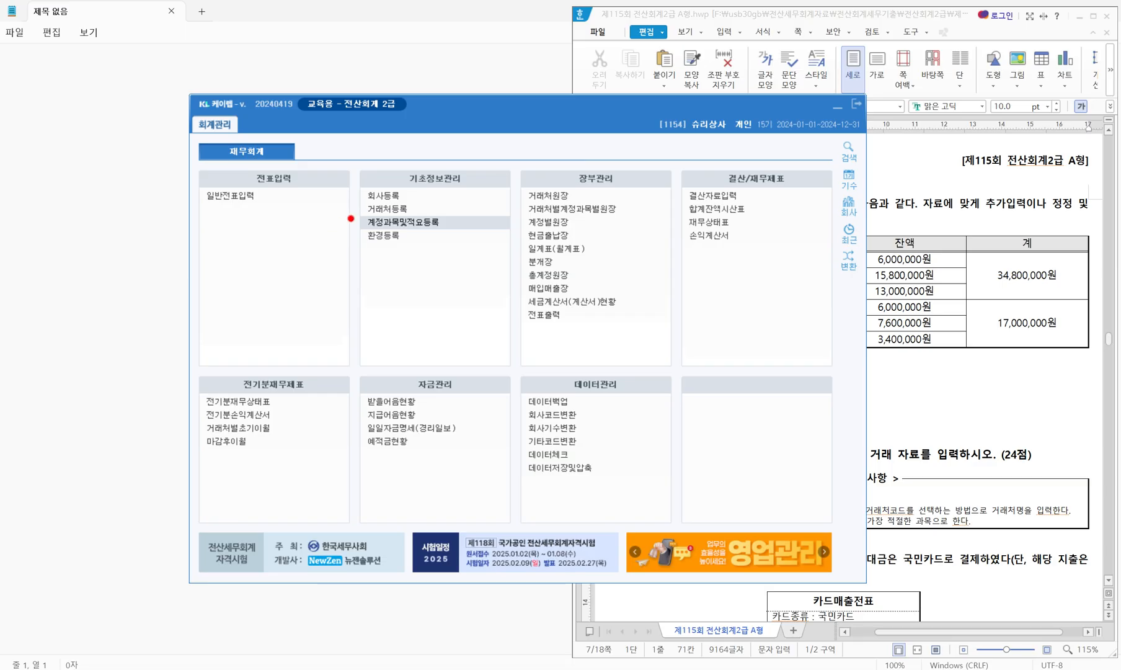
# Step: Open 거래처별초기이월 in KcLep and bring the exam's 외상매출금 balance table into view for reference
pyautogui.moveTo(183, 415); pyautogui.dragTo(276, 438)
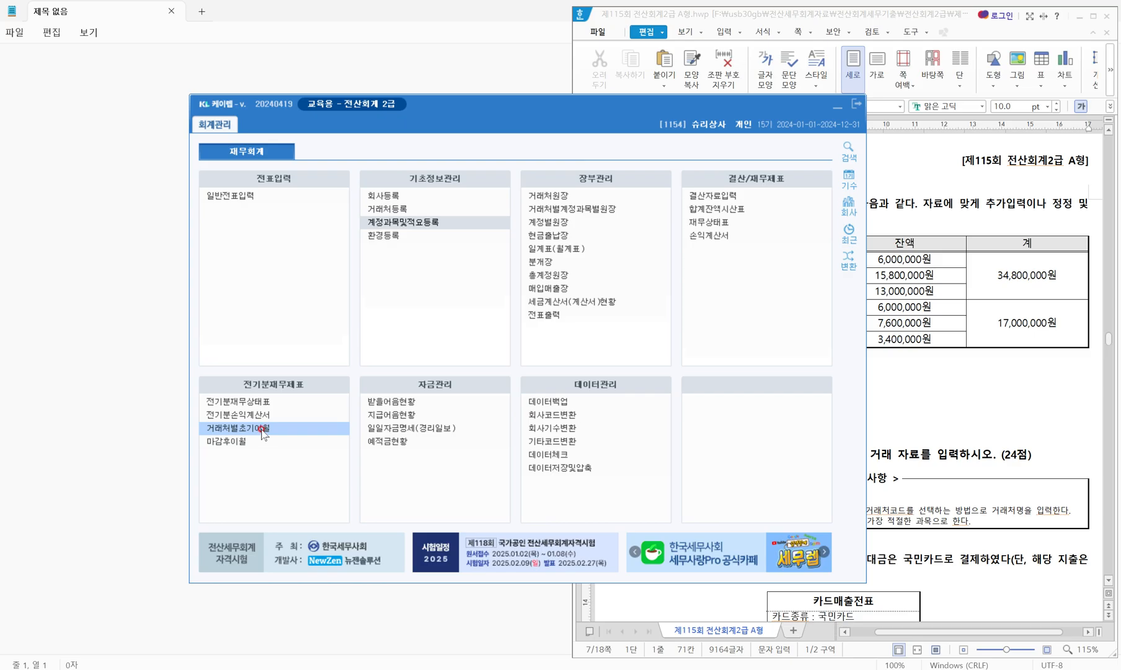
pyautogui.click(291, 428)
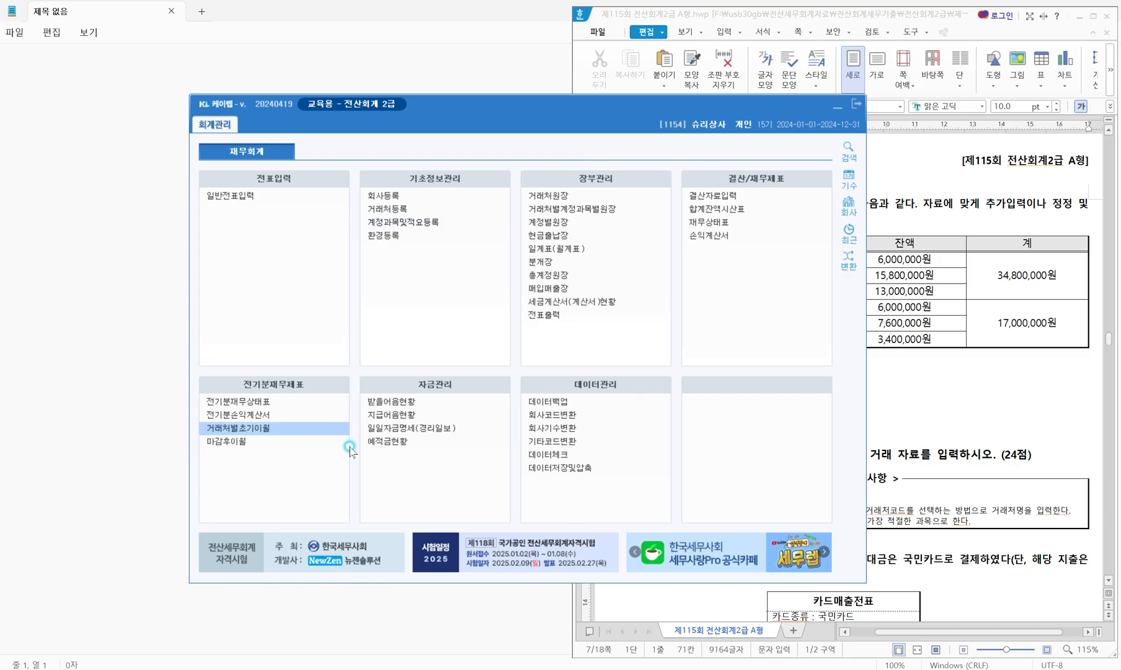
pyautogui.click(835, 110)
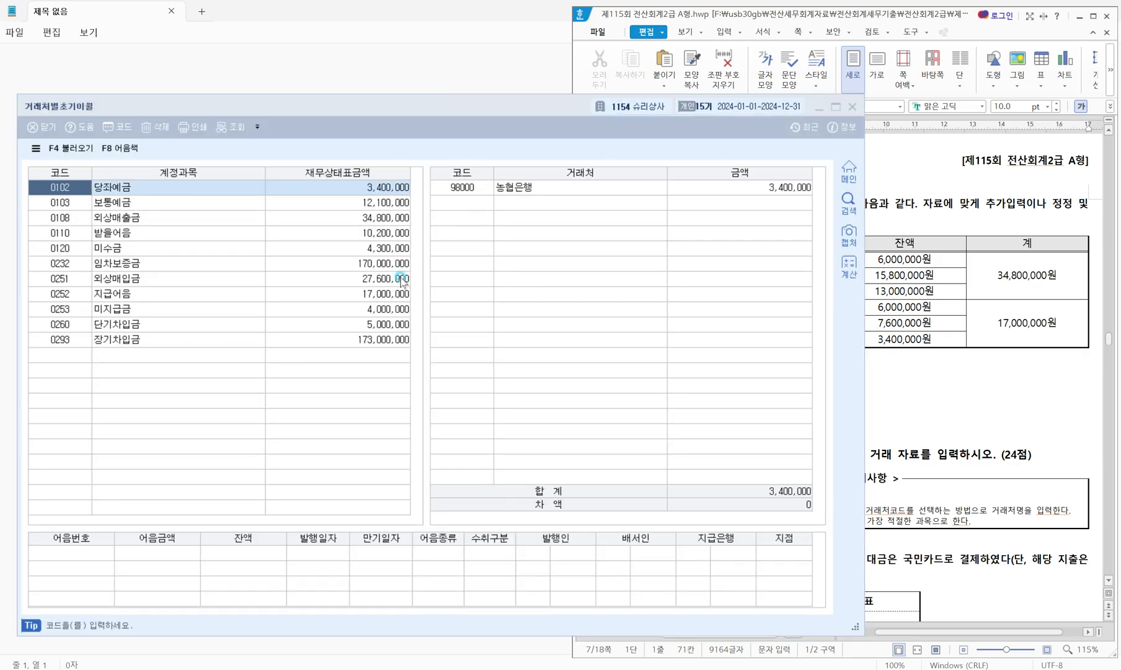
pyautogui.click(906, 274)
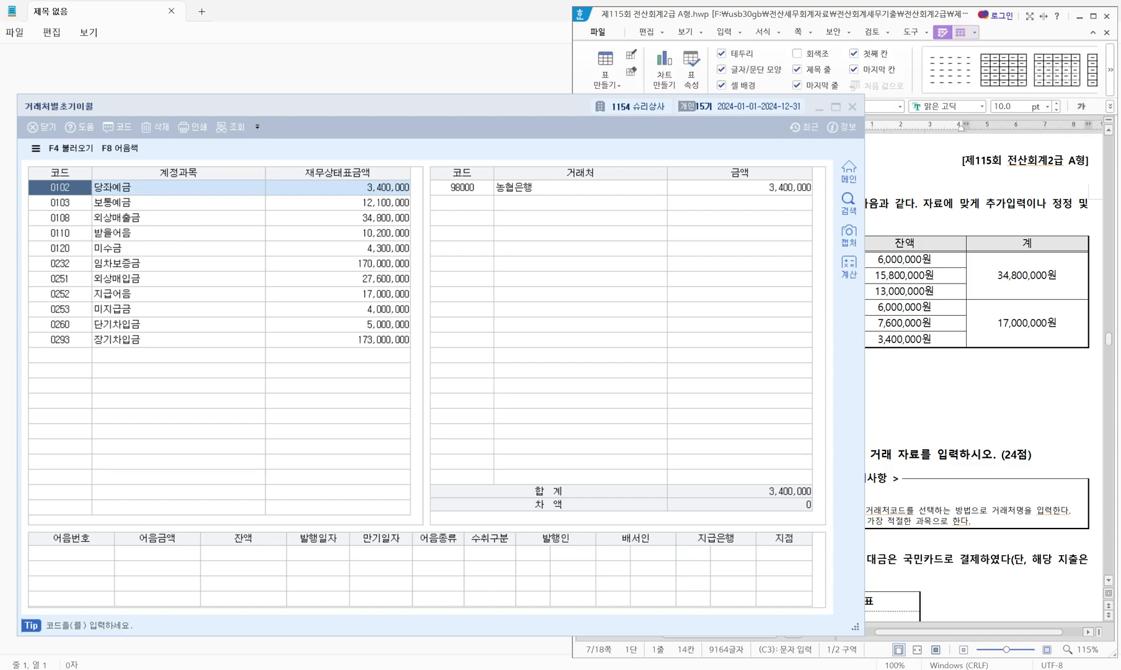
pyautogui.click(899, 290)
pyautogui.click(847, 18)
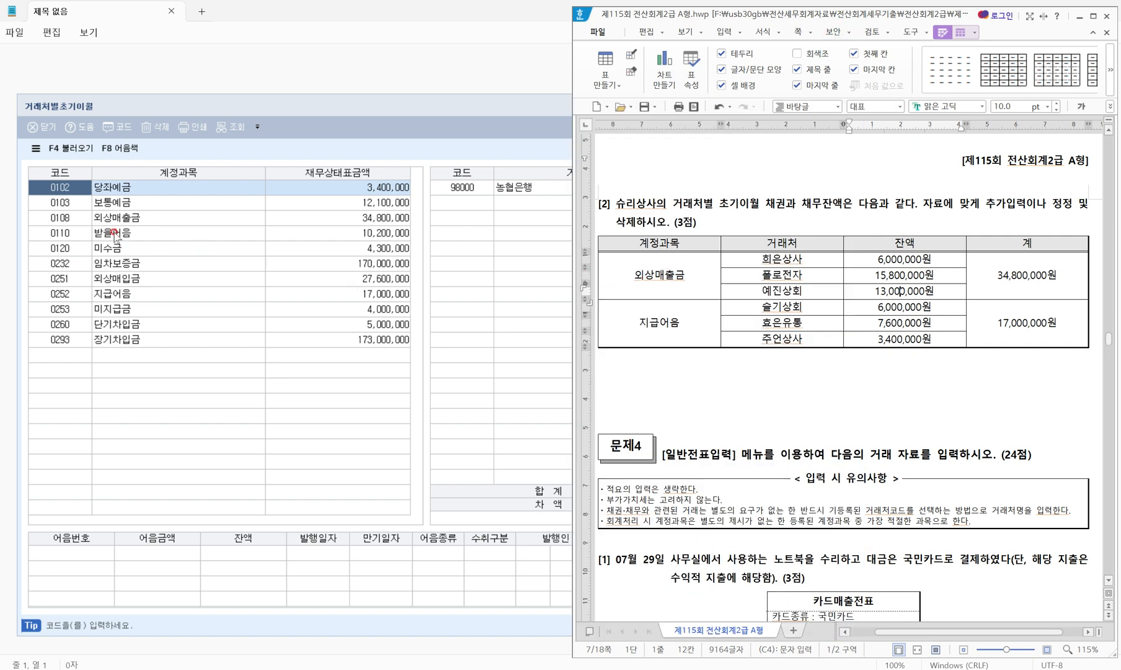
# Step: Select 외상매출금 and set the opening balance of 폴로전자 to 15,800,000
pyautogui.moveTo(70, 204); pyautogui.dragTo(166, 232)
pyautogui.click(138, 218)
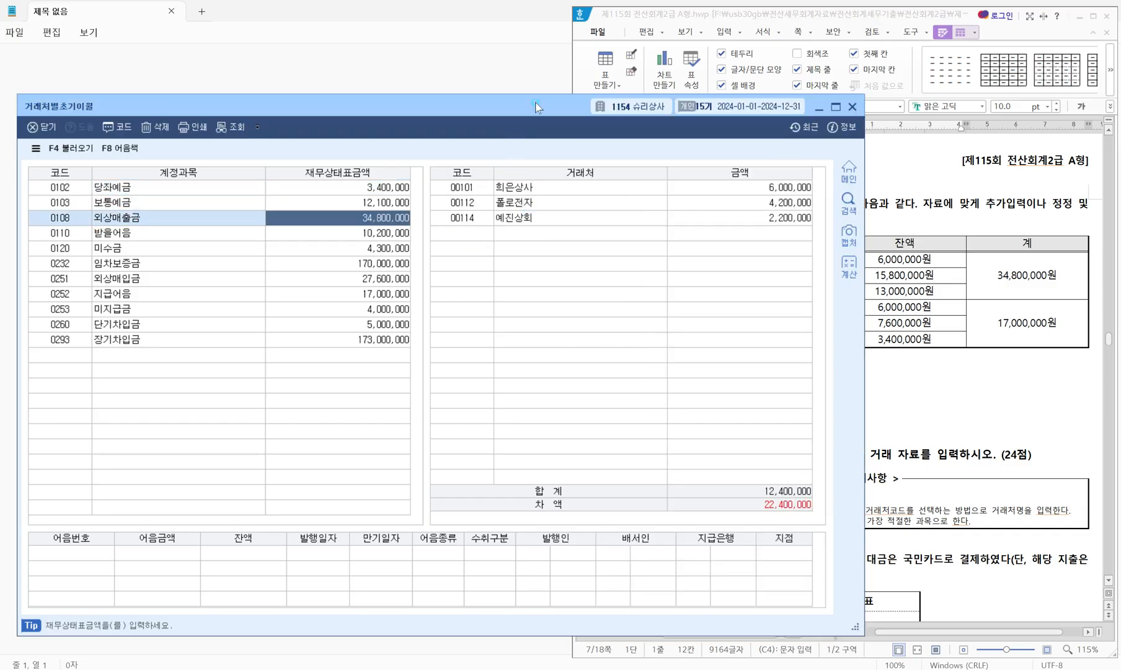
pyautogui.moveTo(538, 108); pyautogui.dragTo(423, 117)
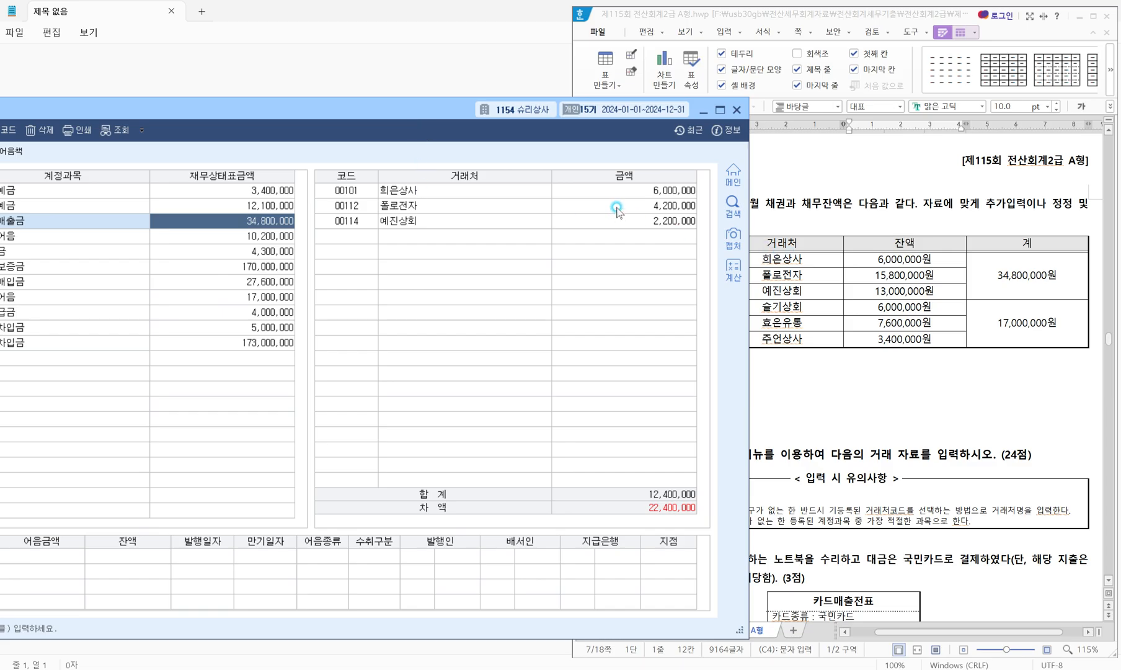
pyautogui.click(629, 192)
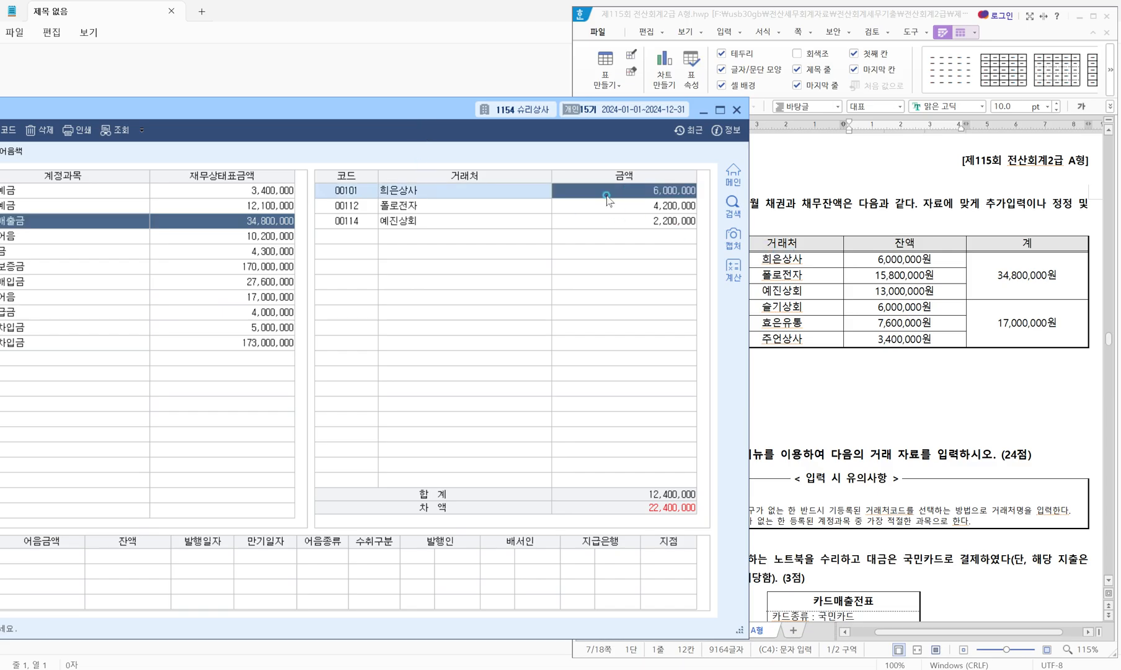
pyautogui.click(609, 207)
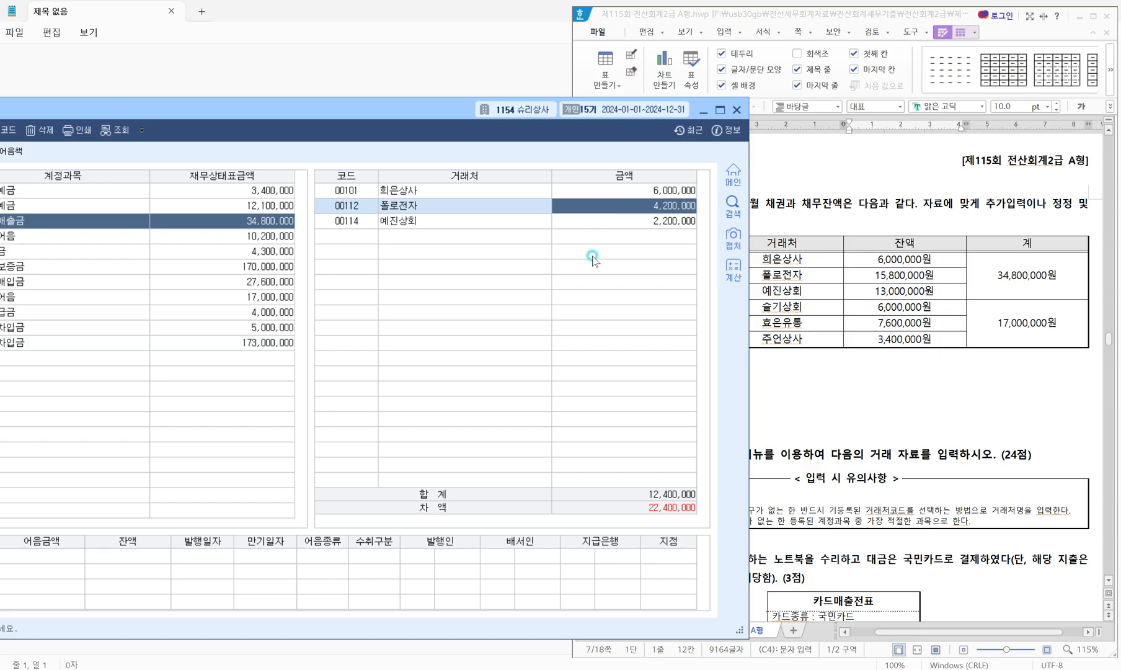
pyautogui.write('15,800,000')
pyautogui.press('Return')
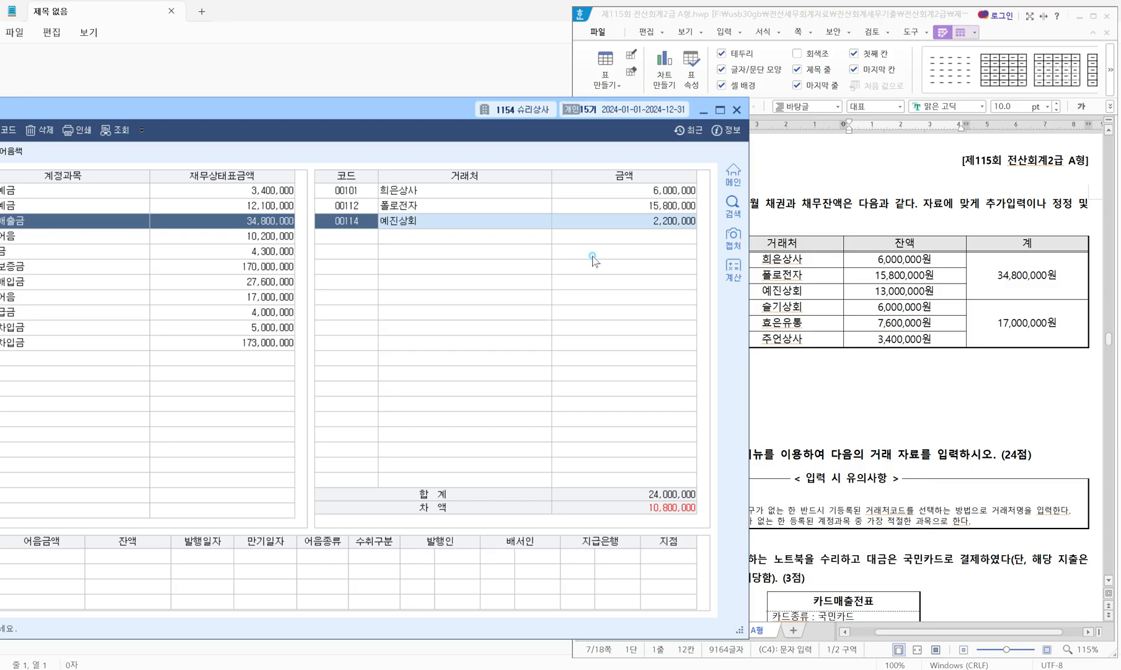
# Step: Set the 외상매출금 opening balance of 예진상회 to 13,000,000 and compare the account's total with the exam table
pyautogui.click(626, 220)
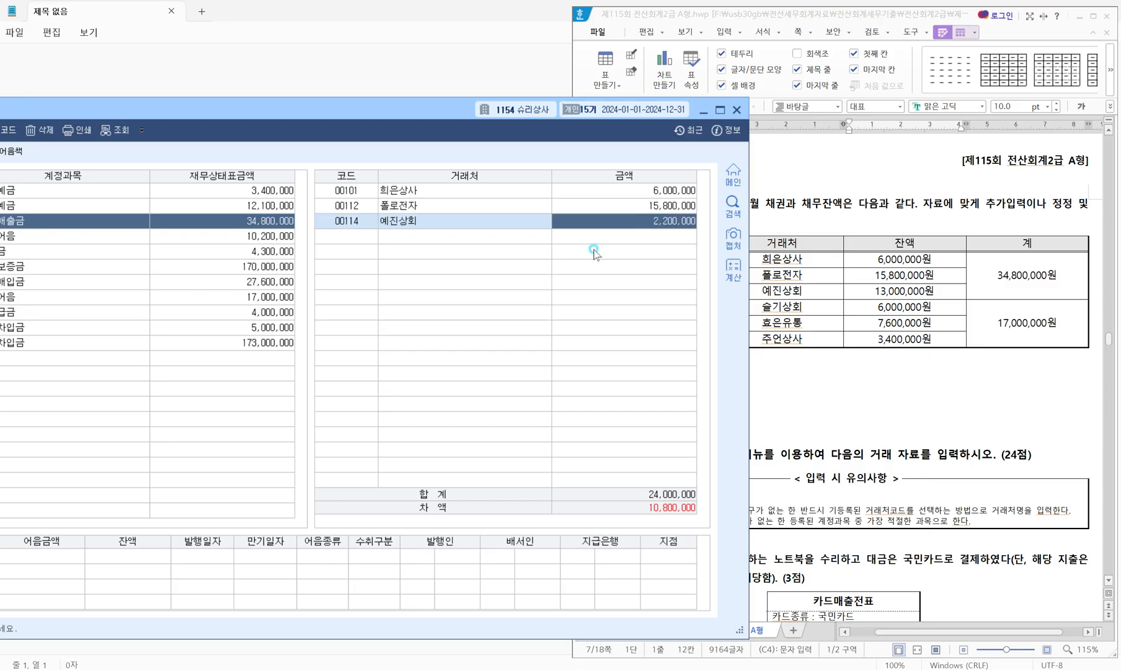
pyautogui.write('13000000')
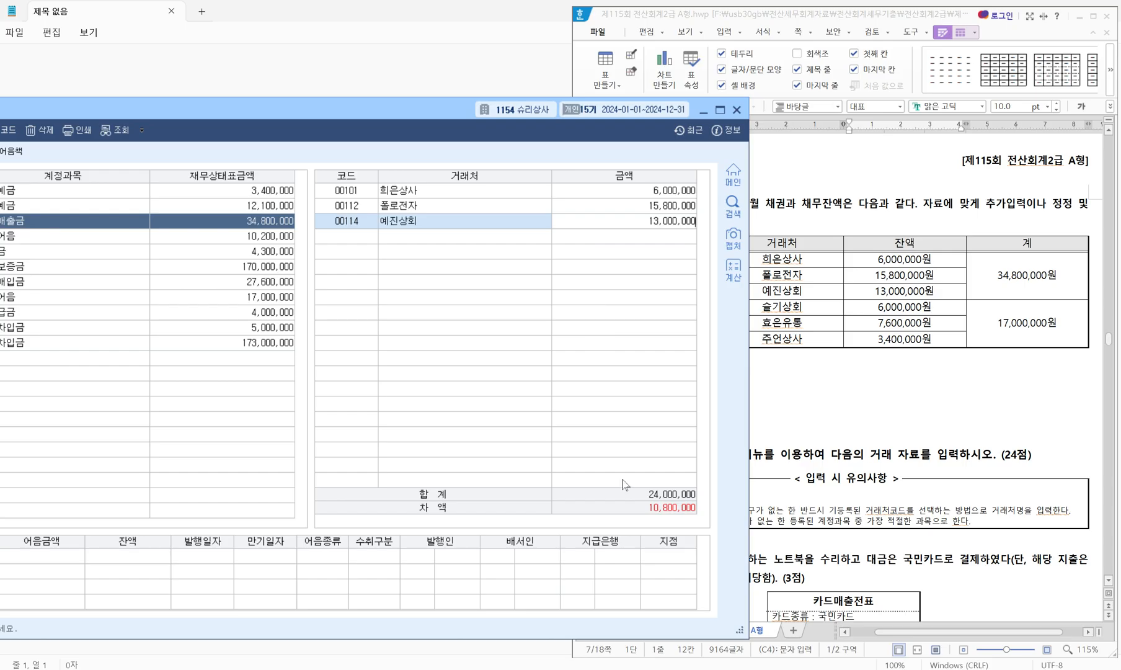
pyautogui.press('Return')
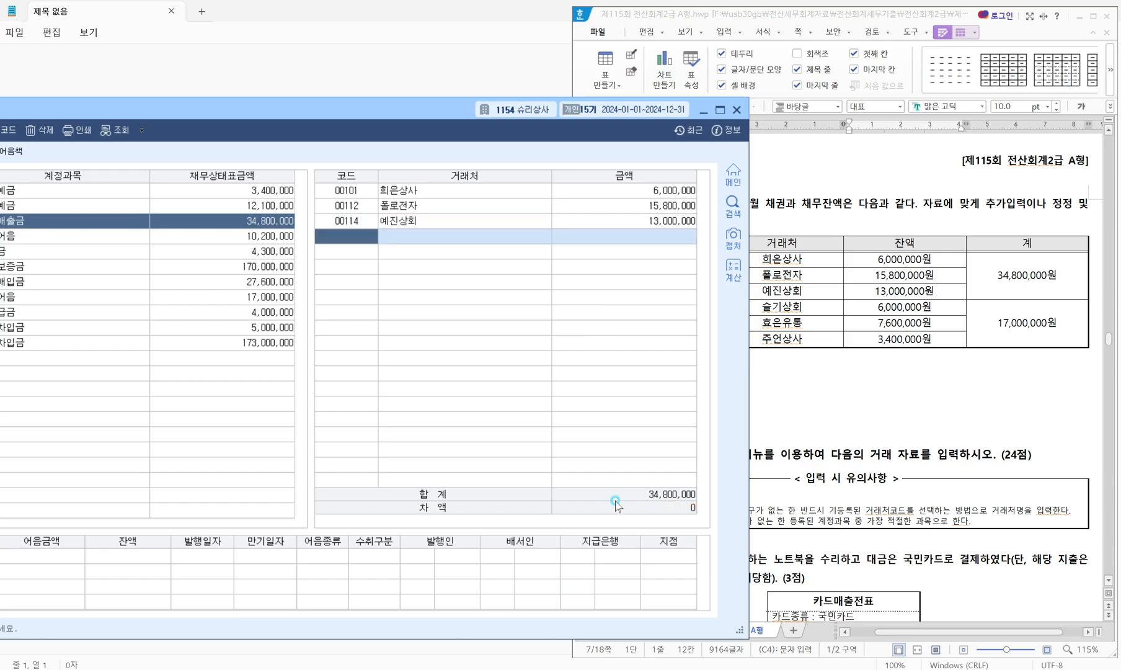
pyautogui.moveTo(605, 465); pyautogui.dragTo(711, 507)
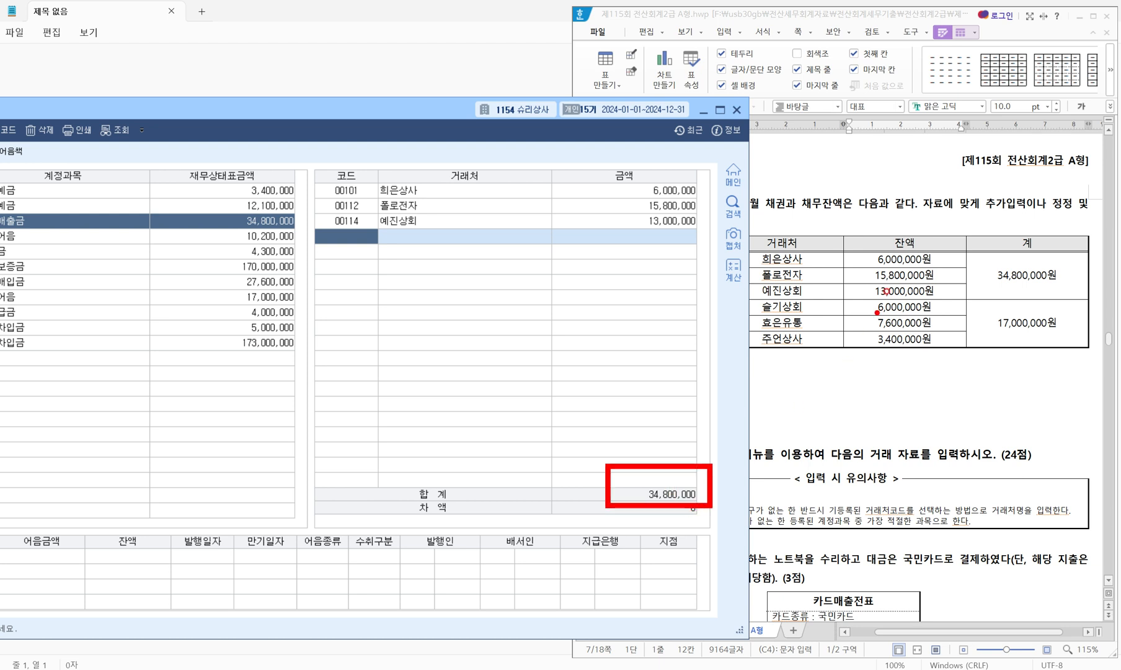
pyautogui.moveTo(972, 249); pyautogui.dragTo(1083, 289)
pyautogui.moveTo(998, 279)
pyautogui.mouseDown()
pyautogui.moveTo(744, 447)
pyautogui.moveTo(728, 413)
pyautogui.moveTo(725, 433)
pyautogui.mouseUp()
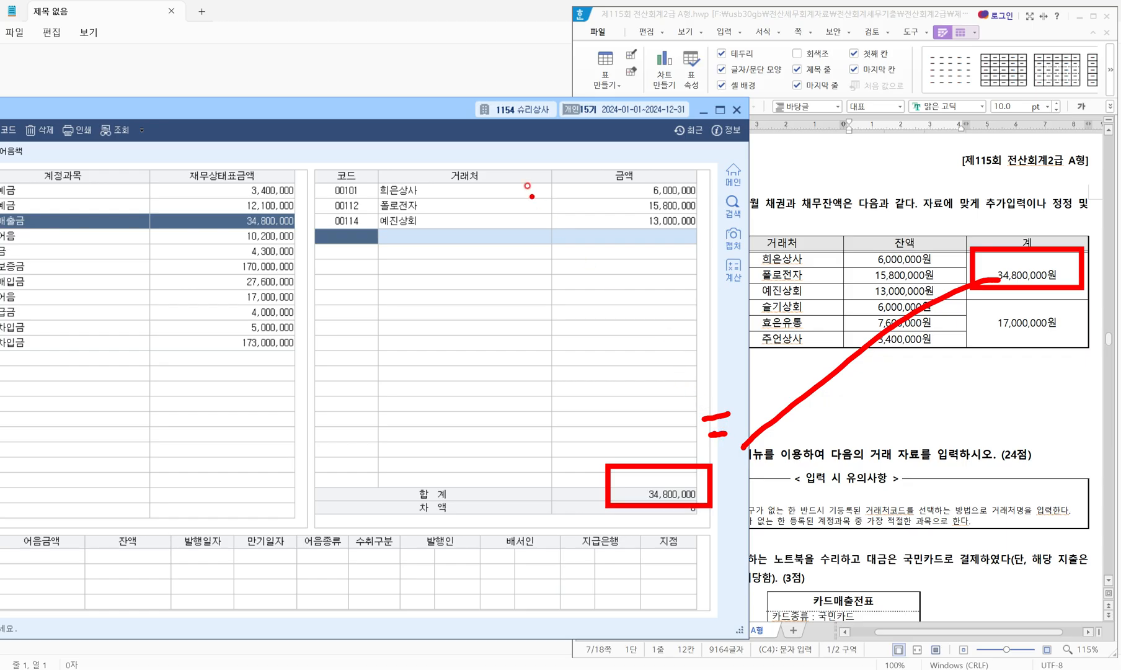
# Step: Select 지급어음 and compare its registered 거래처 and amounts with the exam table
pyautogui.moveTo(421, 110); pyautogui.dragTo(471, 115)
pyautogui.click(876, 212)
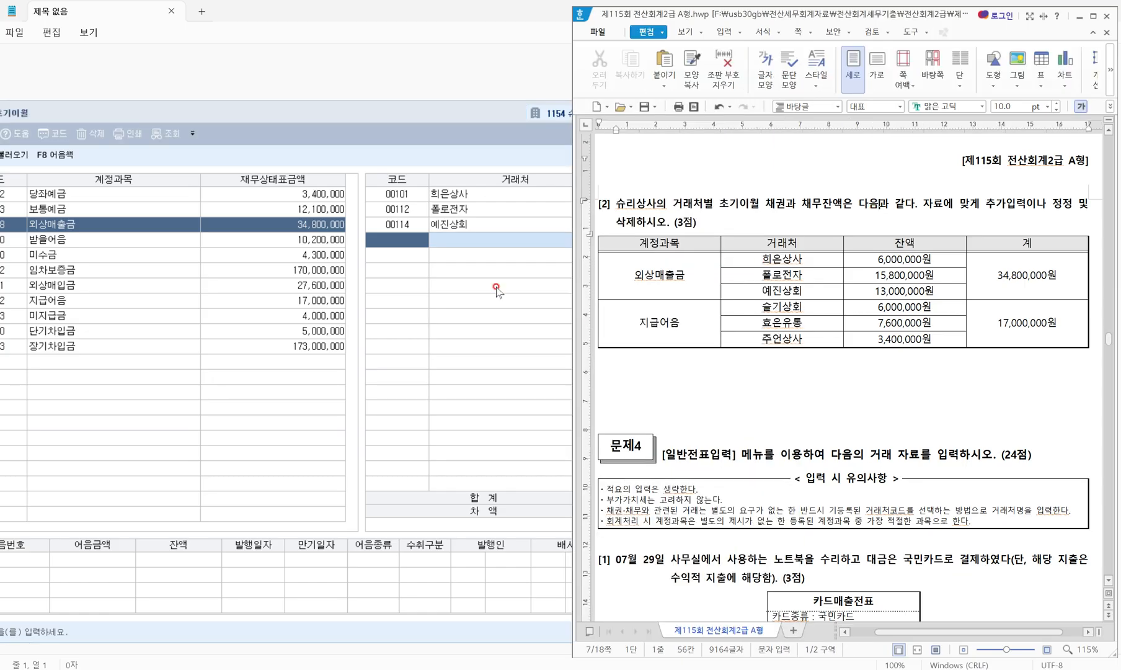
pyautogui.click(73, 304)
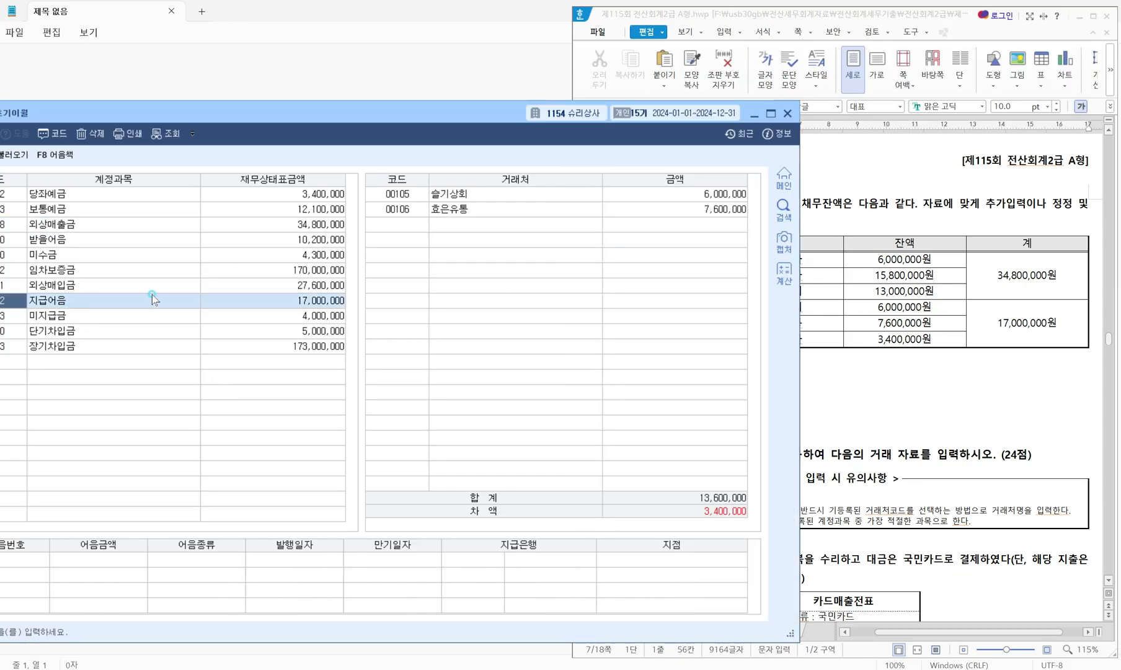
pyautogui.moveTo(461, 115); pyautogui.dragTo(407, 114)
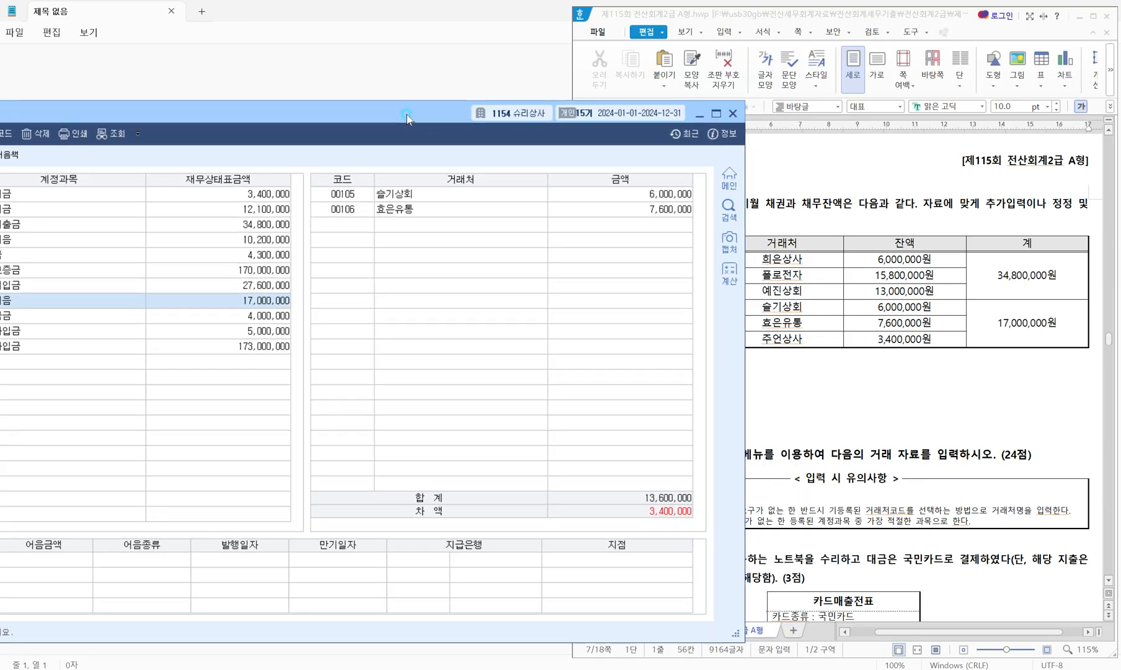
pyautogui.click(794, 305)
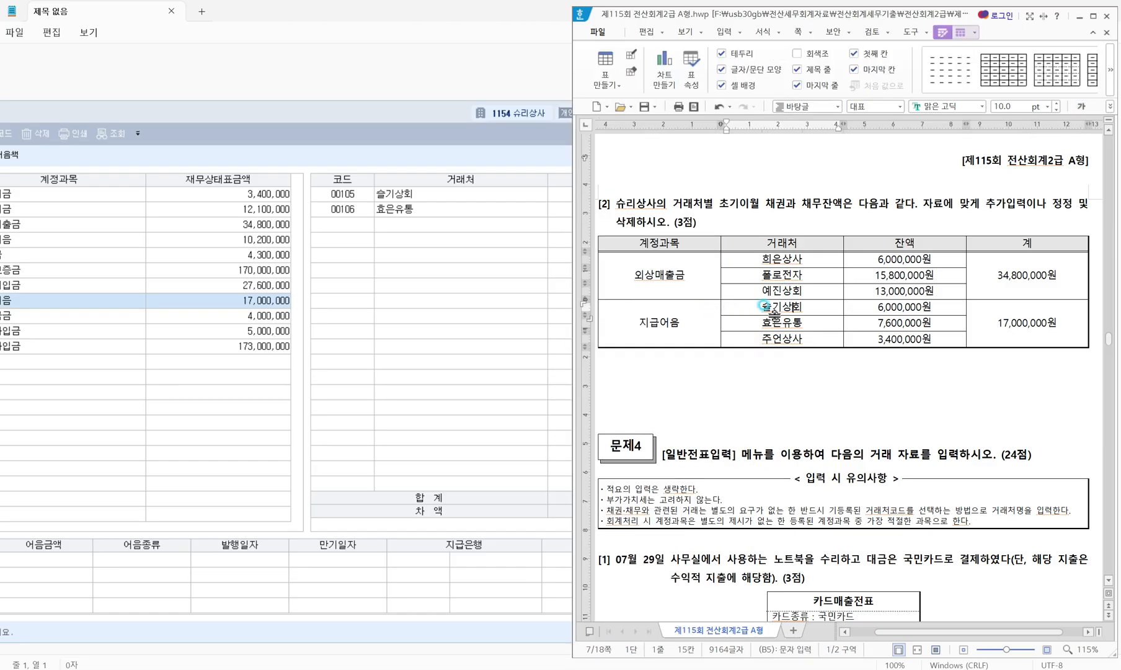
pyautogui.click(357, 116)
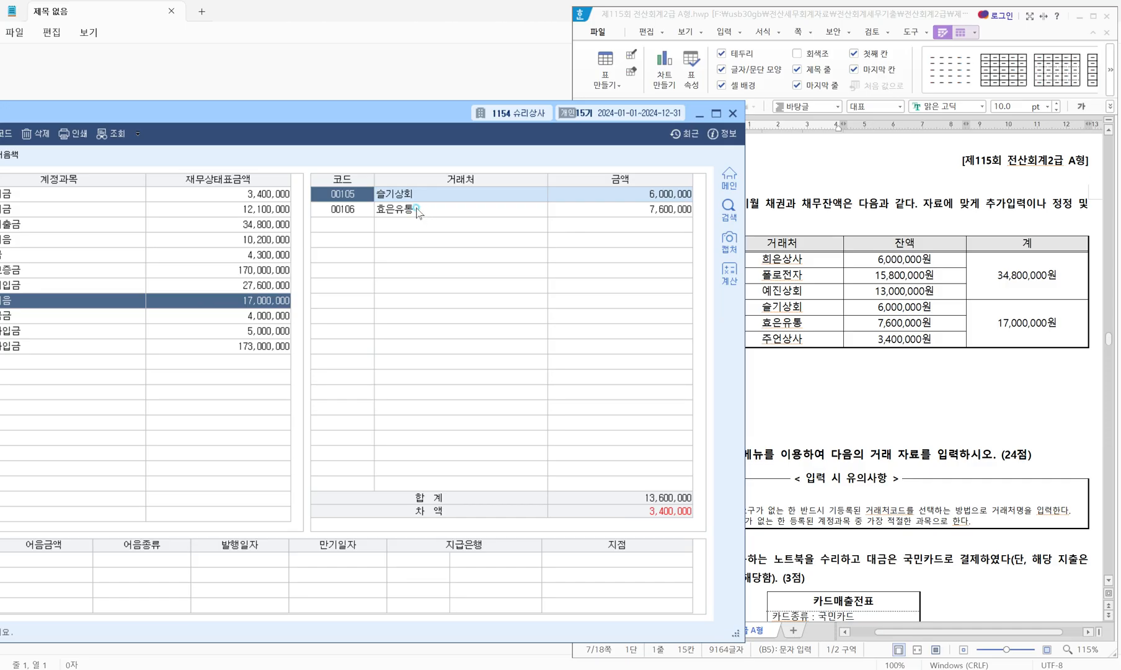
pyautogui.click(624, 211)
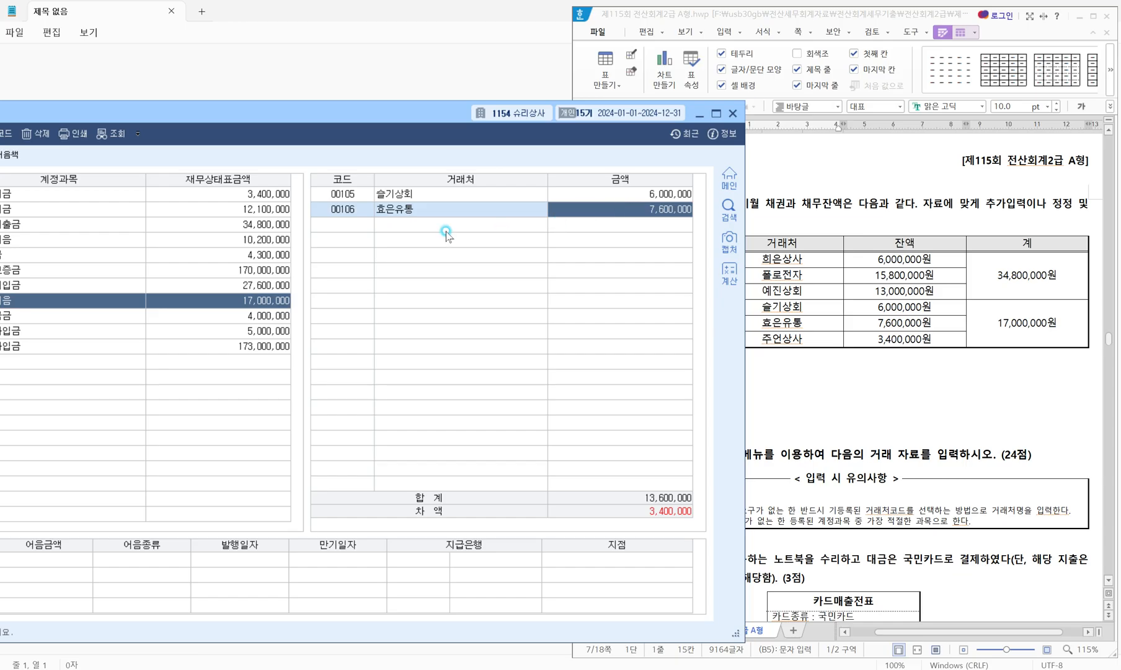
# Step: Add 주언상사 to the 지급어음 opening balances with an amount of 3,400,000
pyautogui.click(339, 223)
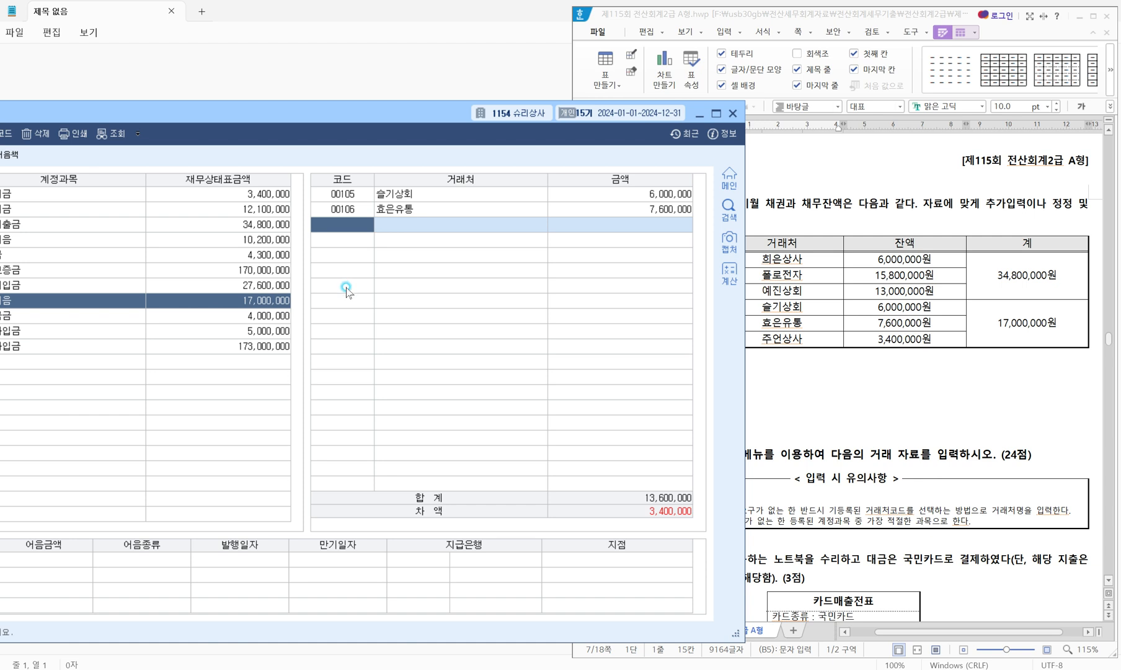
pyautogui.doubleClick(352, 228)
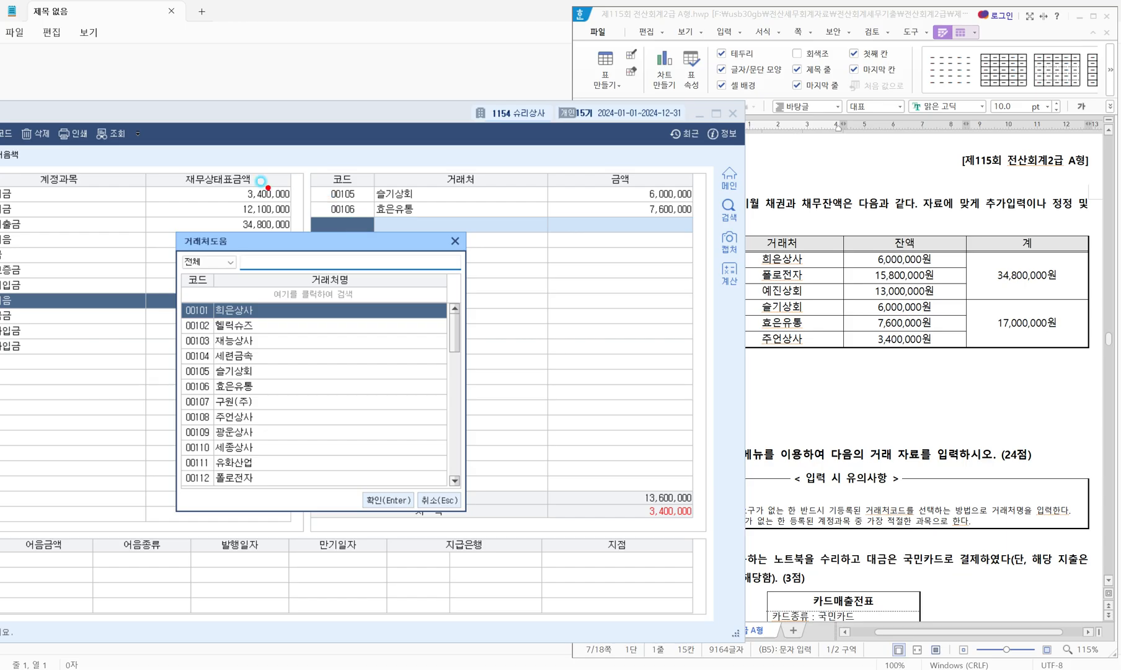
pyautogui.moveTo(251, 174)
pyautogui.mouseDown()
pyautogui.moveTo(278, 173)
pyautogui.moveTo(254, 213)
pyautogui.moveTo(279, 193)
pyautogui.moveTo(319, 210)
pyautogui.mouseUp()
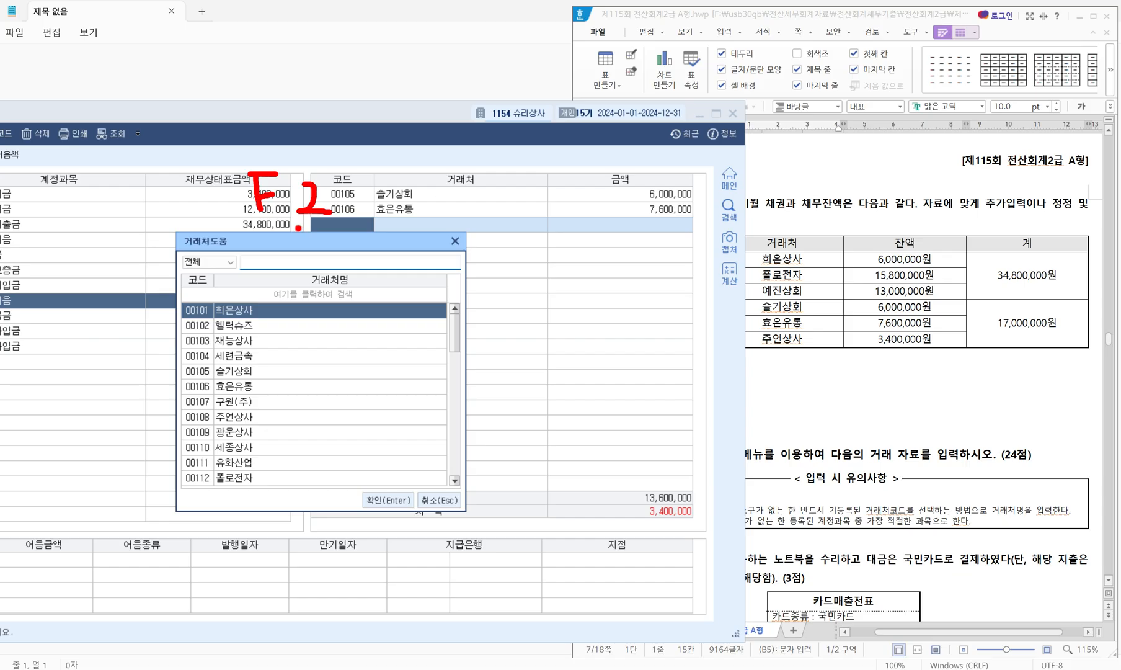
pyautogui.click(263, 260)
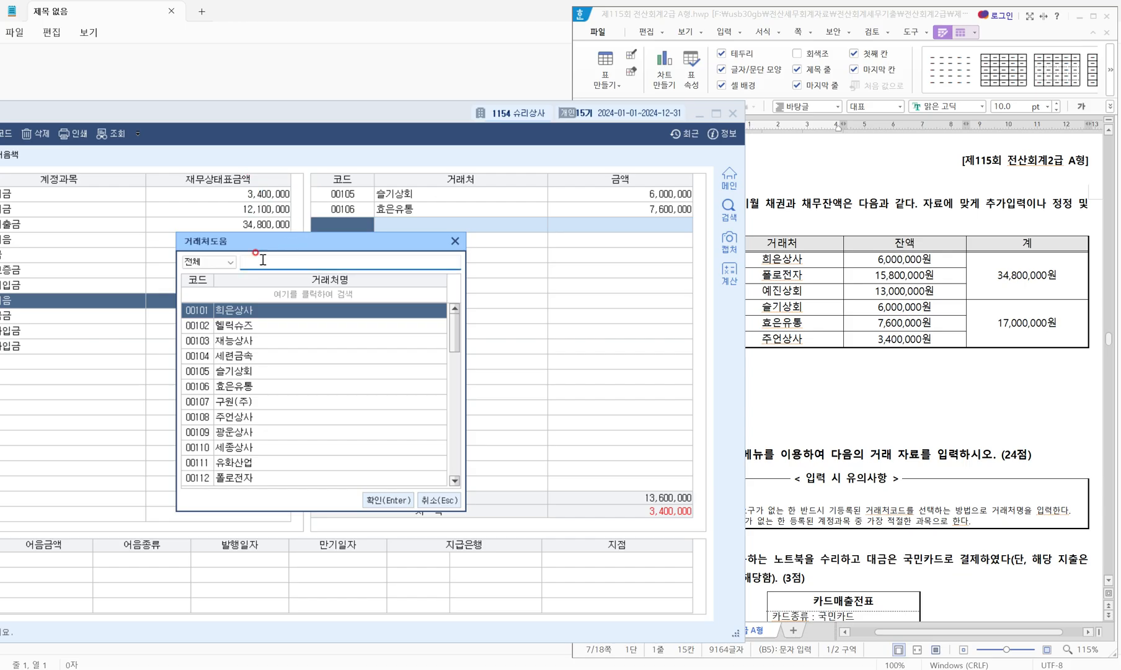
pyautogui.write('주언')
pyautogui.press('Return')
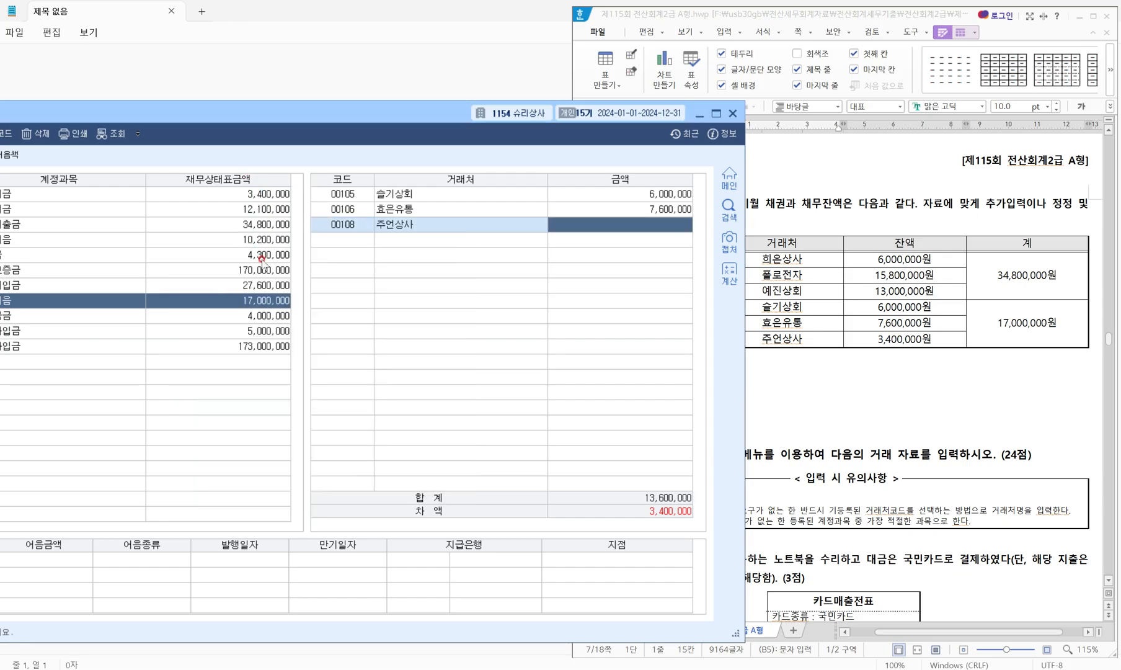
pyautogui.write('3,400,000')
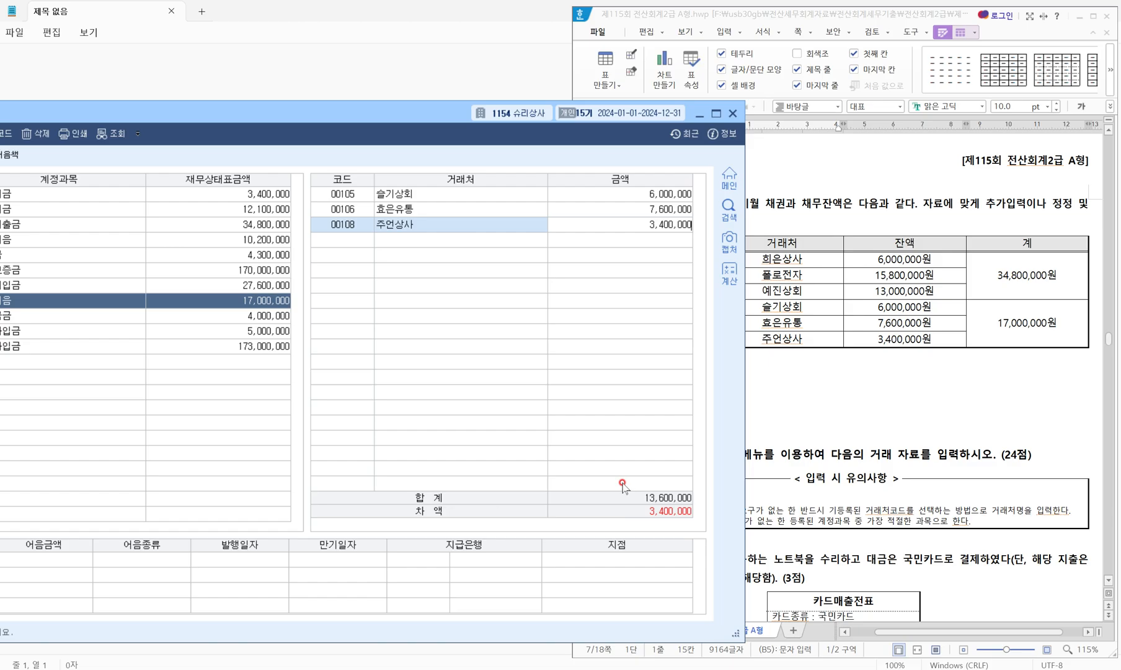
pyautogui.press('Return')
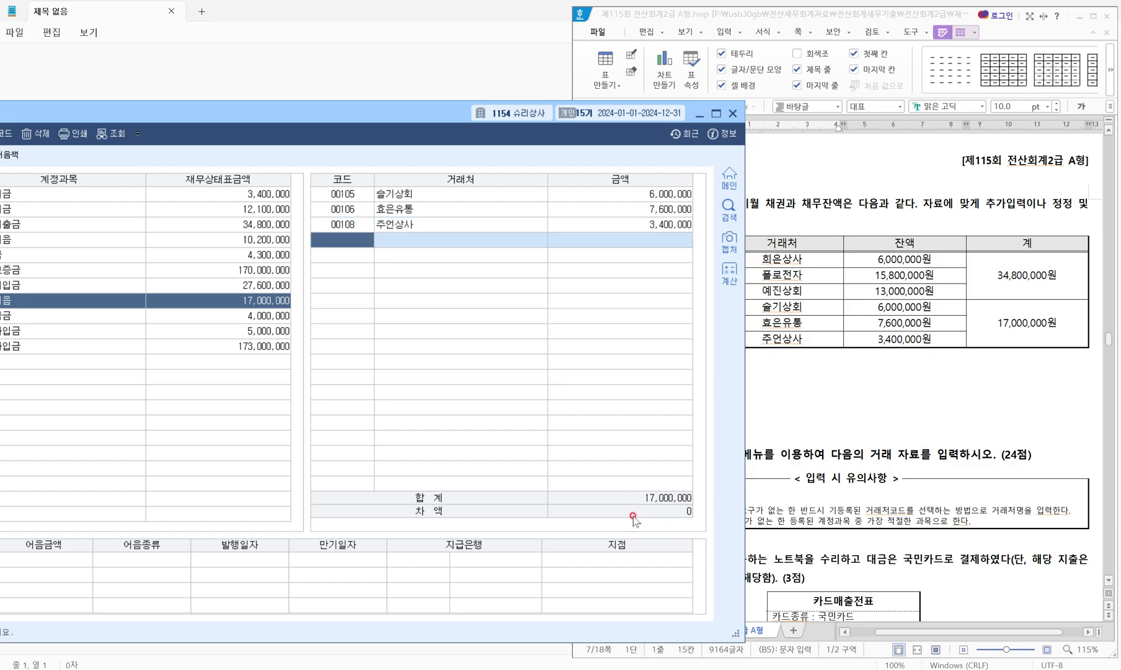
# Step: Compare the 지급어음 total and difference with the exam's balance table
pyautogui.moveTo(377, 466)
pyautogui.mouseDown()
pyautogui.moveTo(551, 532)
pyautogui.moveTo(730, 529)
pyautogui.moveTo(898, 417)
pyautogui.moveTo(959, 342)
pyautogui.mouseUp()
pyautogui.moveTo(822, 395)
pyautogui.mouseDown()
pyautogui.moveTo(861, 393)
pyautogui.moveTo(857, 419)
pyautogui.mouseUp()
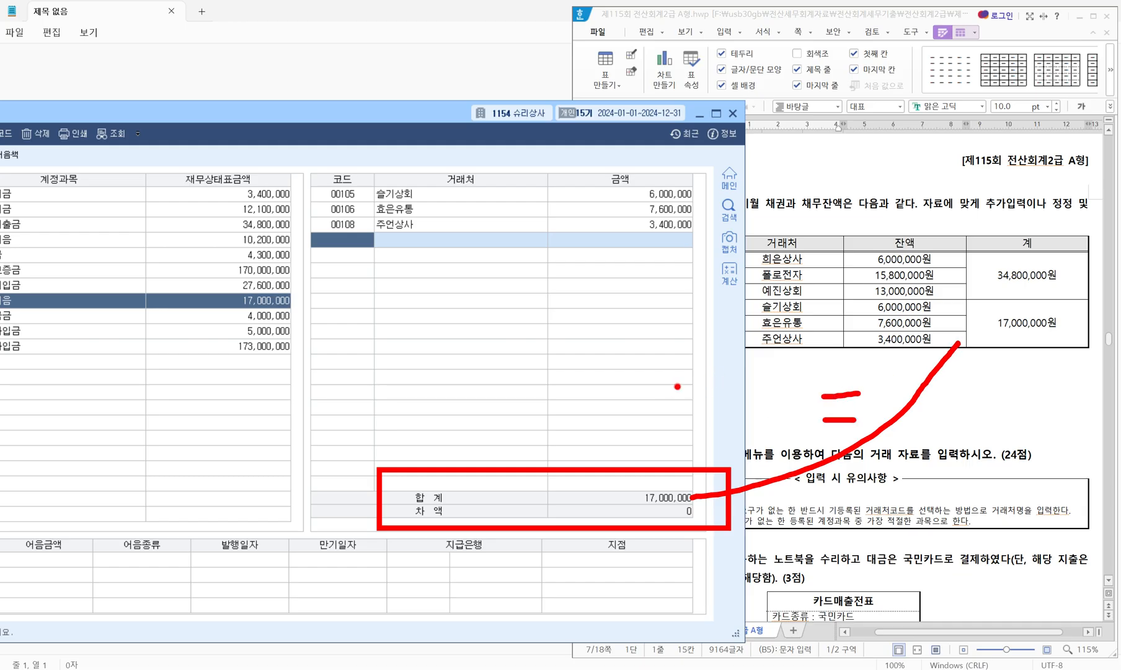
pyautogui.press('Escape')
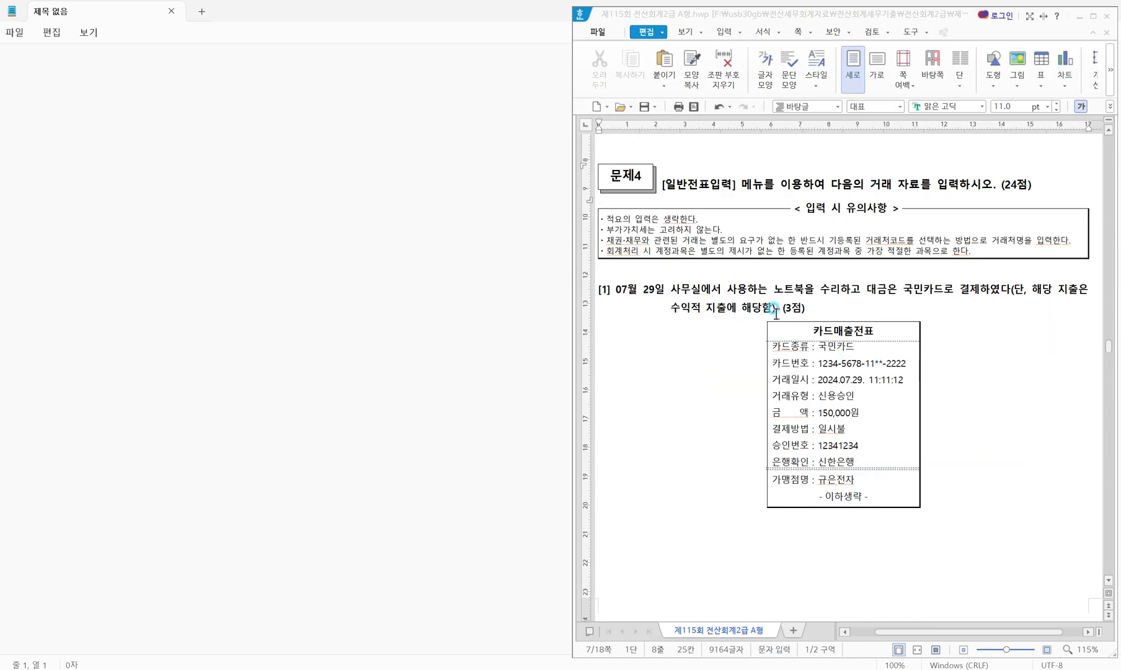
# Step: Maximize the exam document and examine 문제4 [1] for the notebook repair, payment method, 수익적 지출 condition and card slip amount
pyautogui.click(1093, 17)
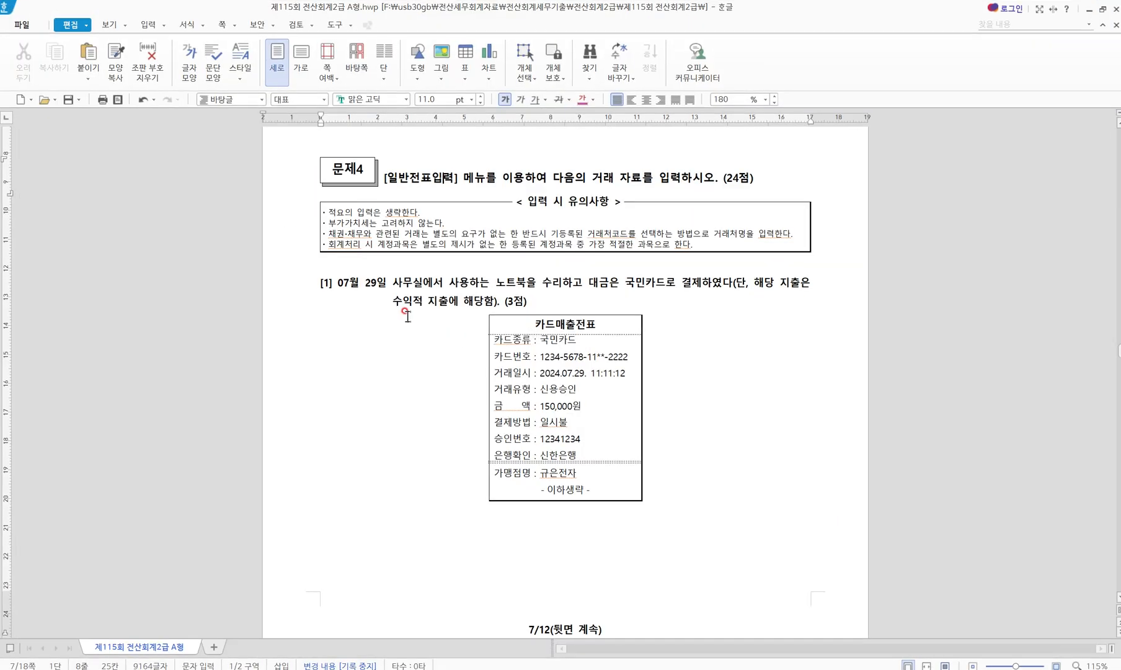
pyautogui.moveTo(377, 156); pyautogui.dragTo(519, 204)
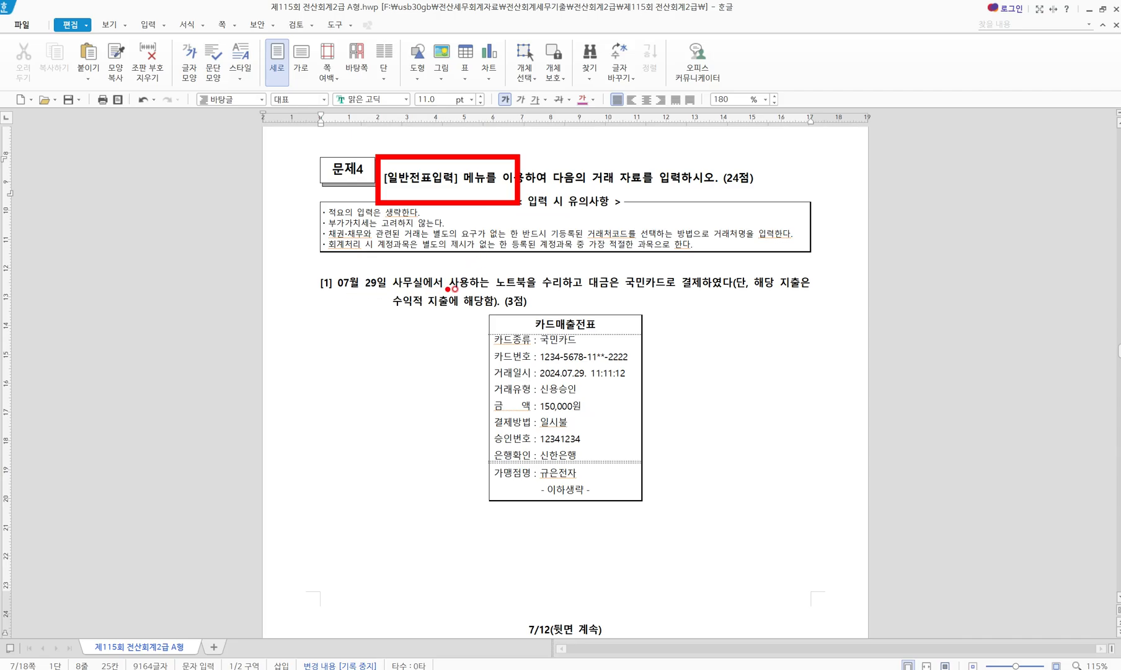
pyautogui.moveTo(478, 270)
pyautogui.mouseDown()
pyautogui.moveTo(532, 293)
pyautogui.moveTo(699, 294)
pyautogui.mouseUp()
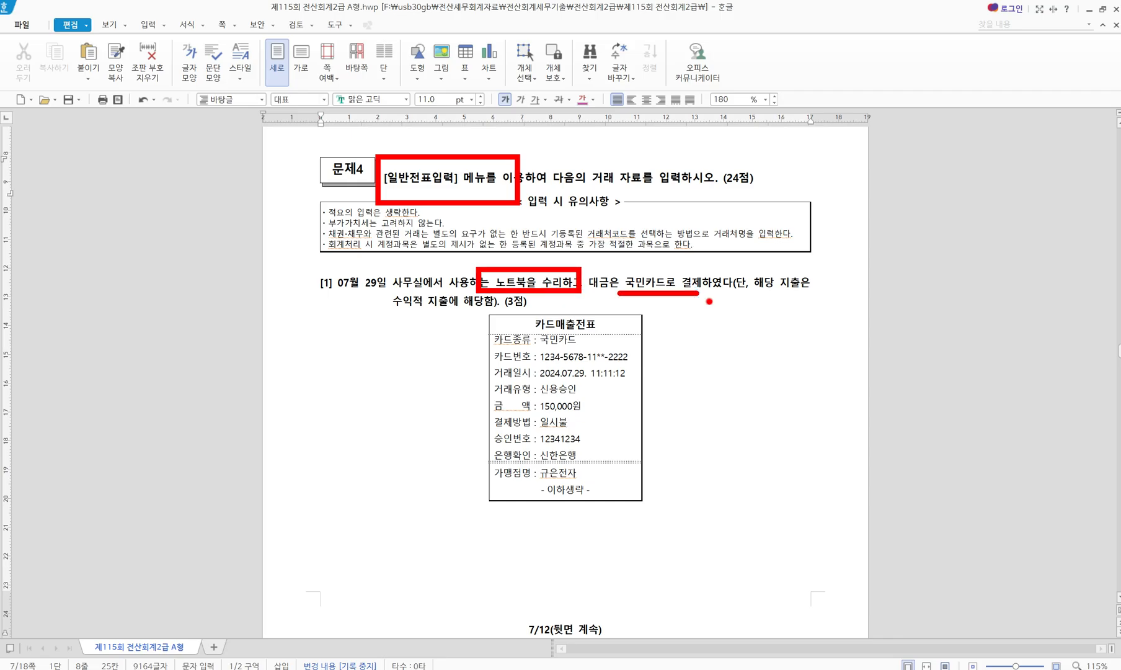
pyautogui.moveTo(390, 310); pyautogui.dragTo(452, 310)
pyautogui.moveTo(491, 394); pyautogui.dragTo(593, 416)
pyautogui.moveTo(395, 319)
pyautogui.mouseDown()
pyautogui.moveTo(395, 355)
pyautogui.moveTo(398, 341)
pyautogui.mouseUp()
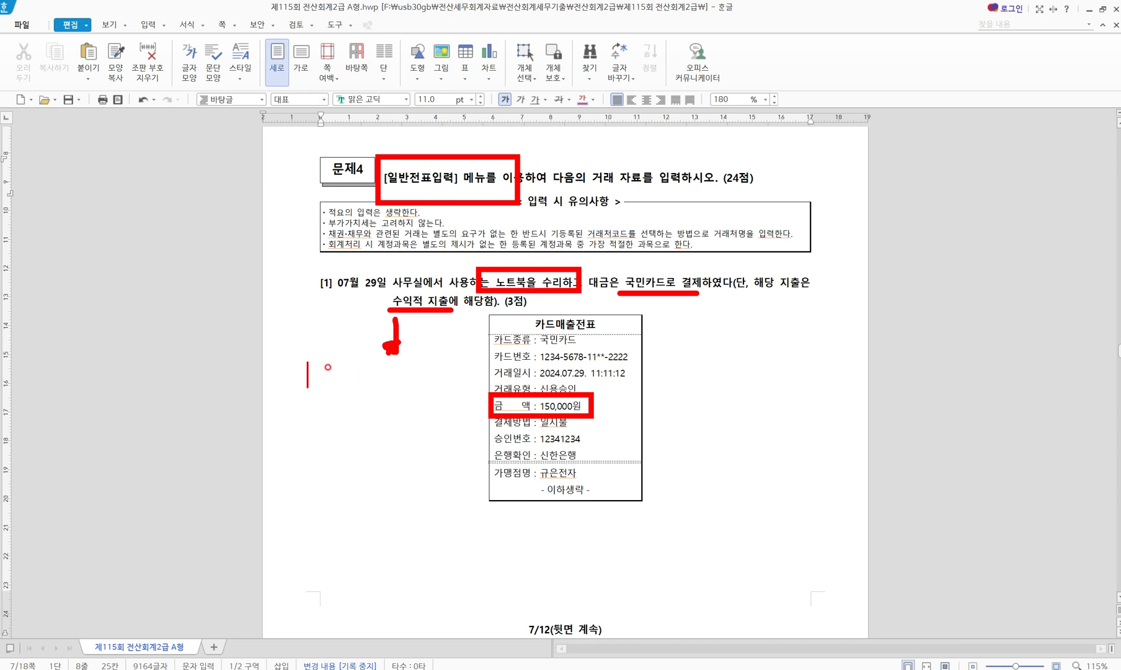
# Step: Note beside the 수익적 지출 condition on screen: "비용 처리", "비품 수리" and "수선비(판)"
pyautogui.write('비용 ')
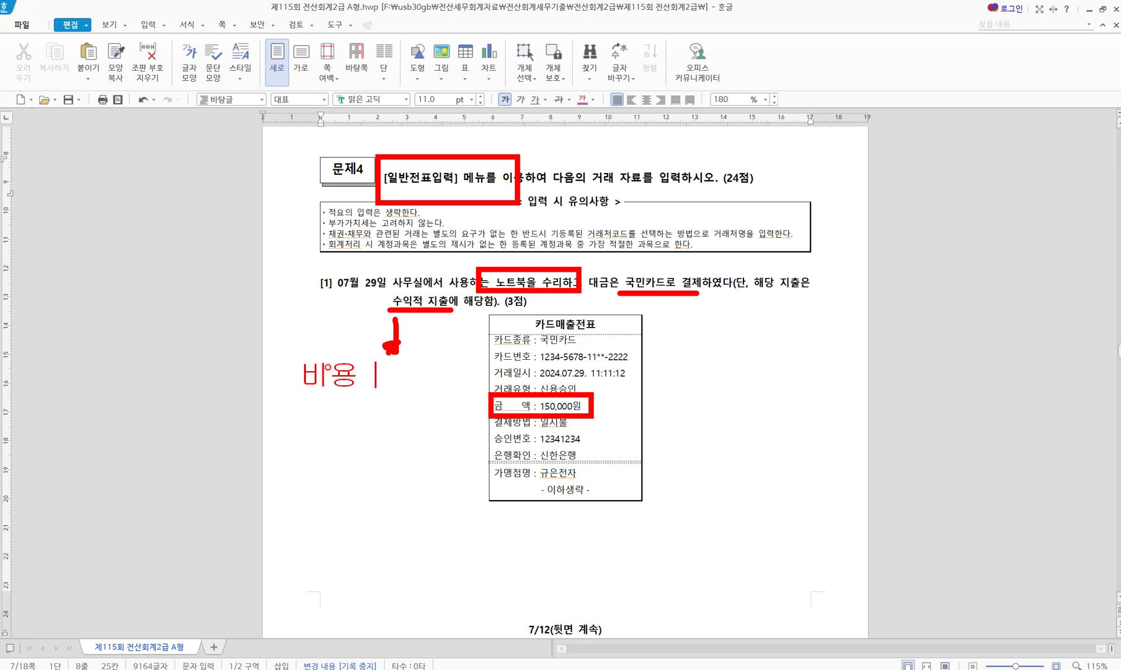
pyautogui.write('처리')
pyautogui.press('Return')
pyautogui.write('비')
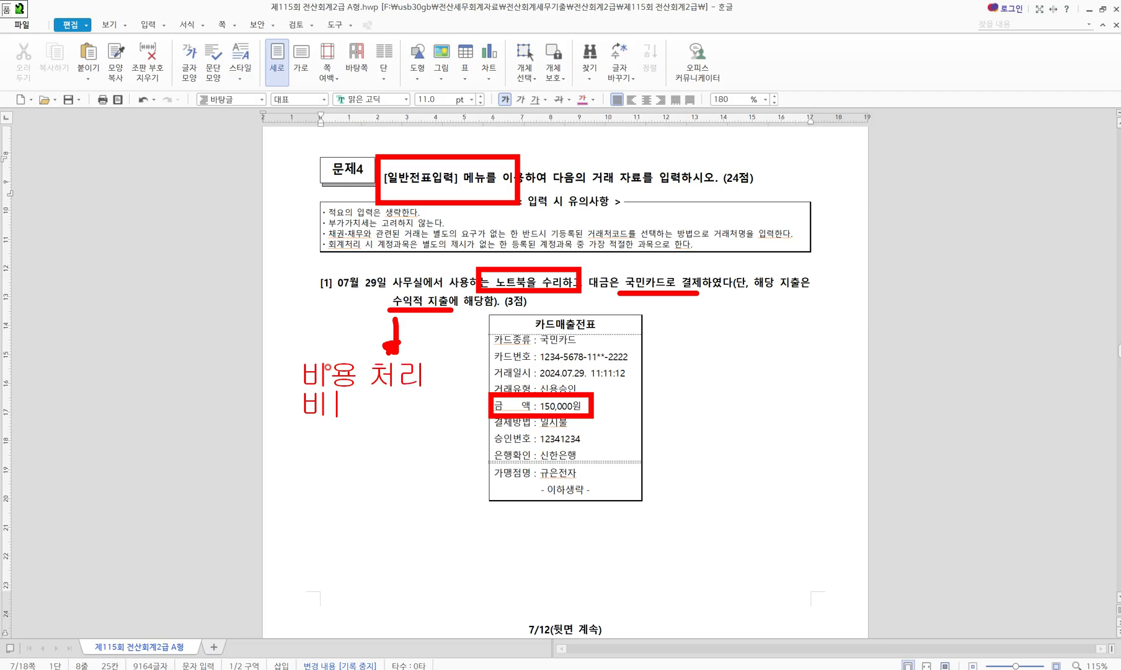
pyautogui.write('품 수리')
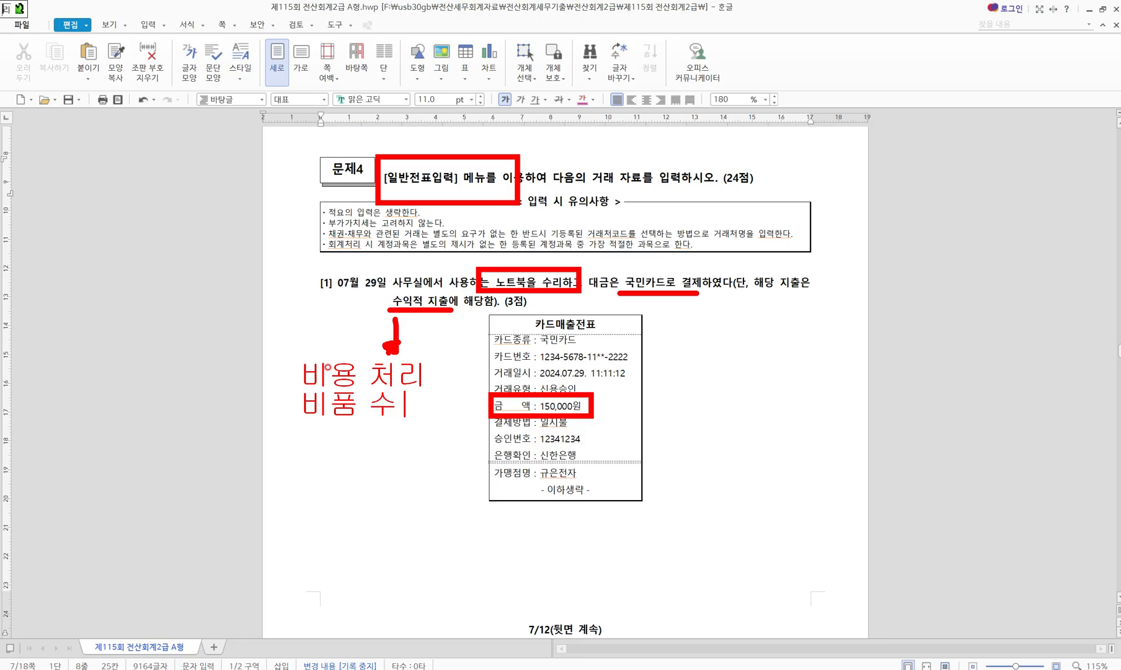
pyautogui.press('Return')
pyautogui.write('수선비(판)')
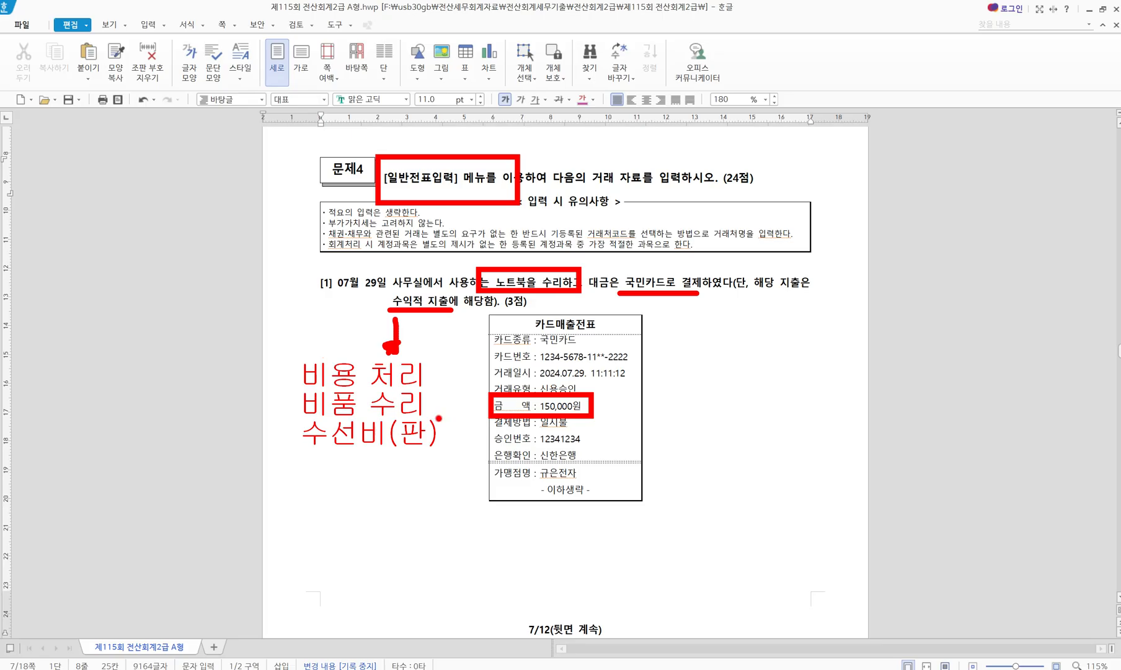
# Step: Note the 국민카드 payment on screen as "미지급금", strike through the card slip, and clear the annotations
pyautogui.moveTo(670, 293)
pyautogui.mouseDown()
pyautogui.moveTo(649, 334)
pyautogui.moveTo(678, 354)
pyautogui.mouseUp()
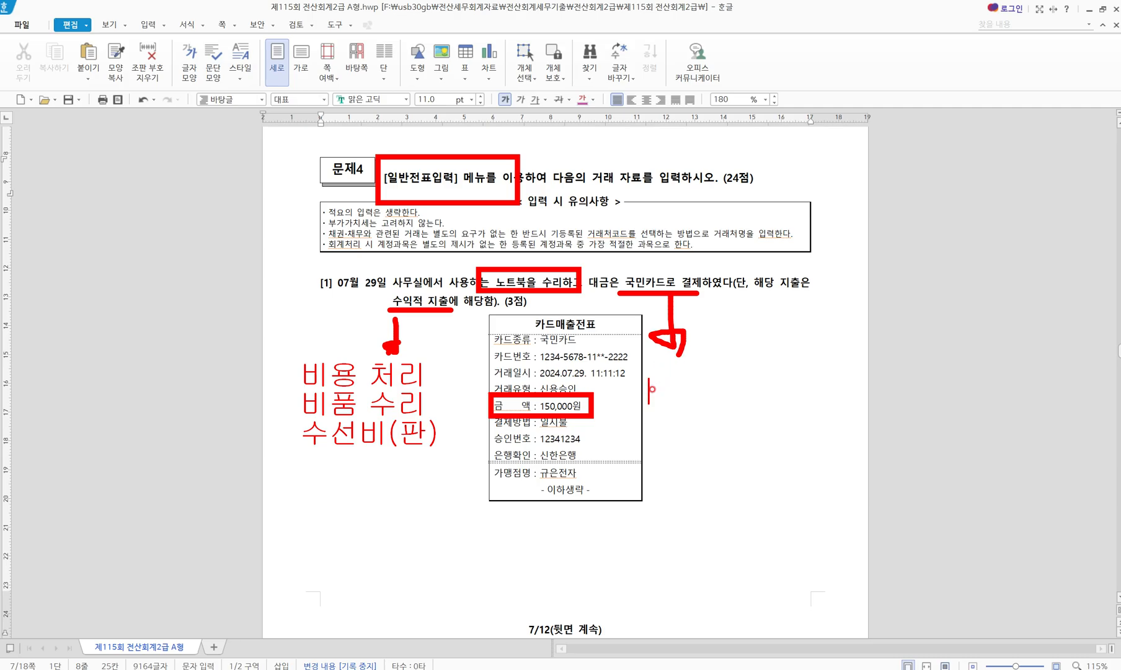
pyautogui.write('지')
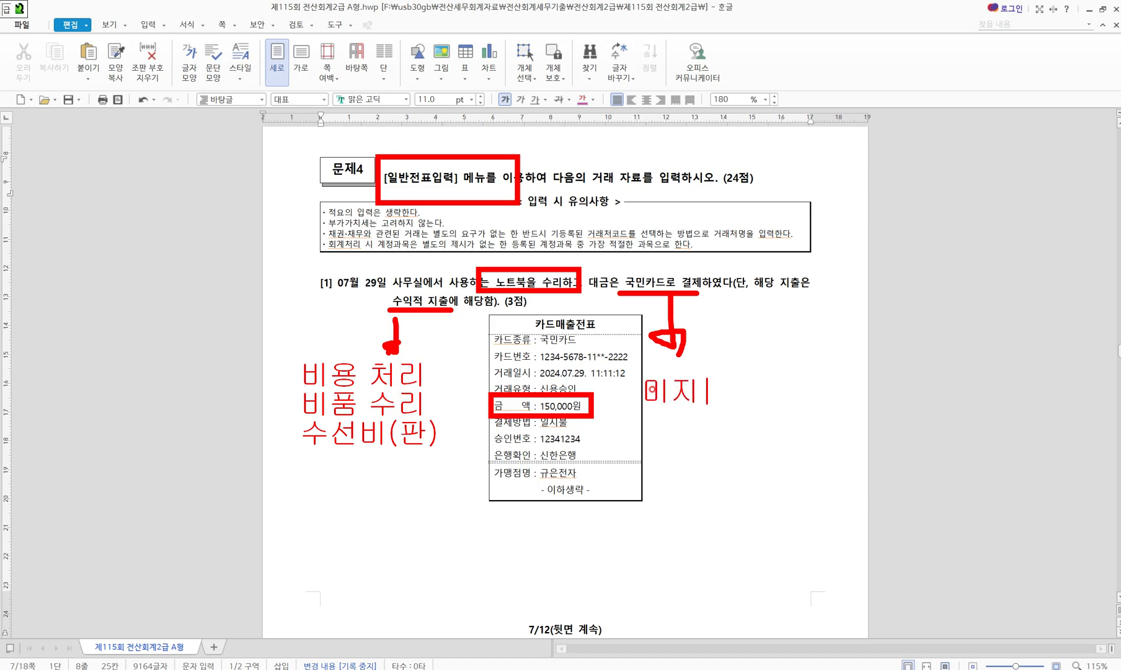
pyautogui.write('급금')
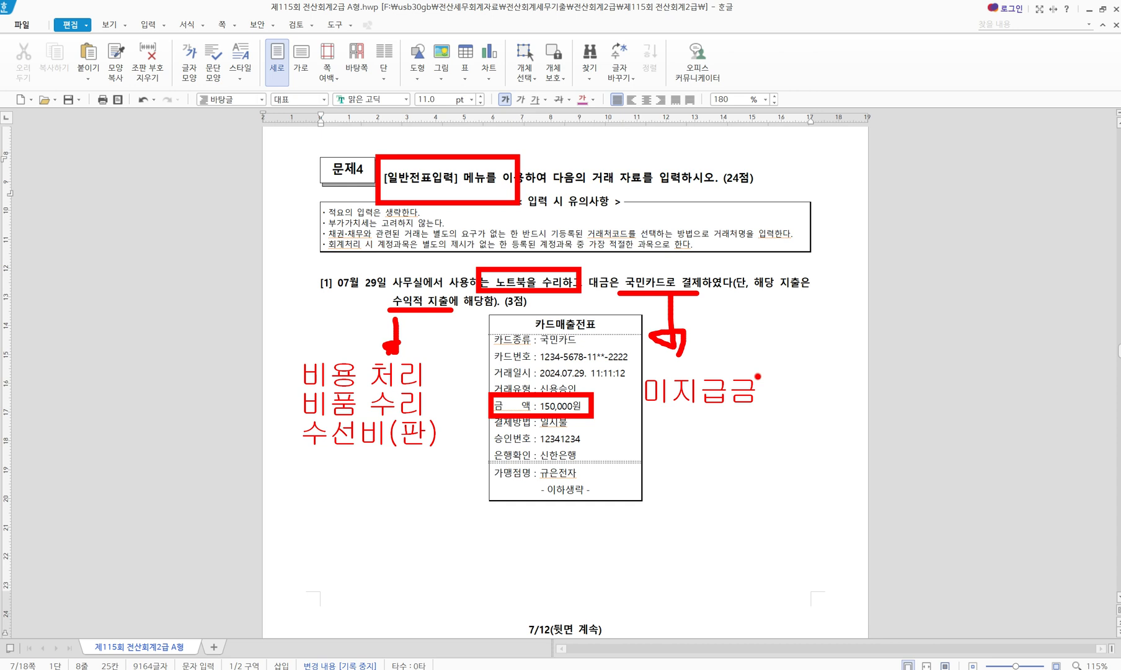
pyautogui.moveTo(607, 358); pyautogui.dragTo(512, 473)
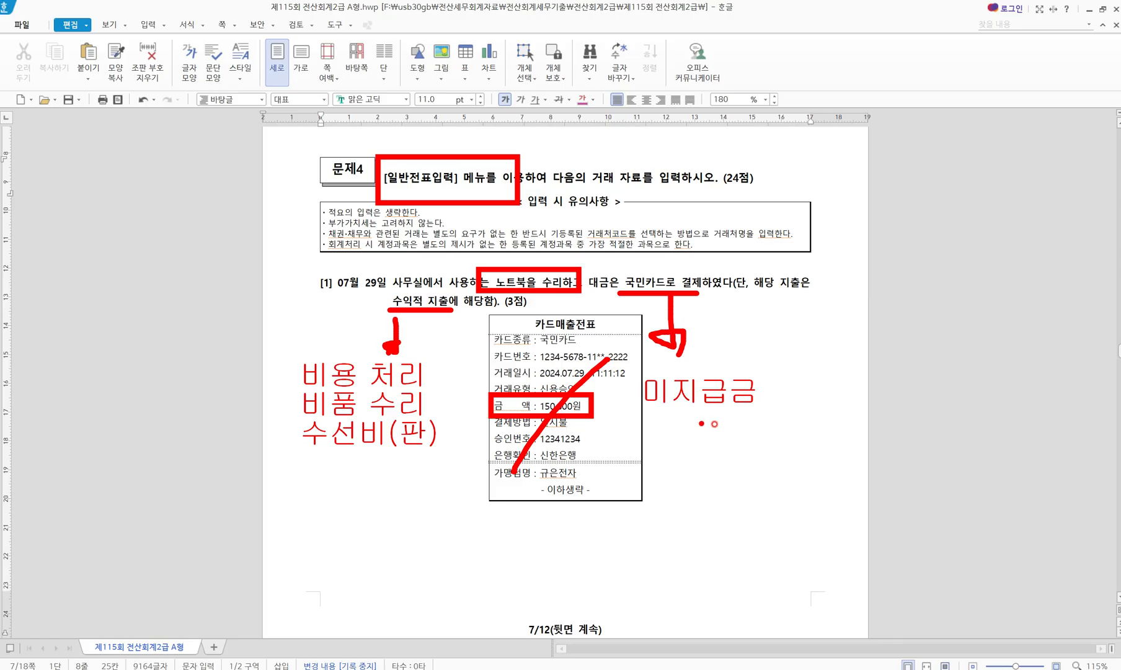
pyautogui.press('Escape')
# Step: Switch to KcLep, open 일반전표입력 and set the voucher date to 07월 29일
pyautogui.hotkey('alt', 'Tab')
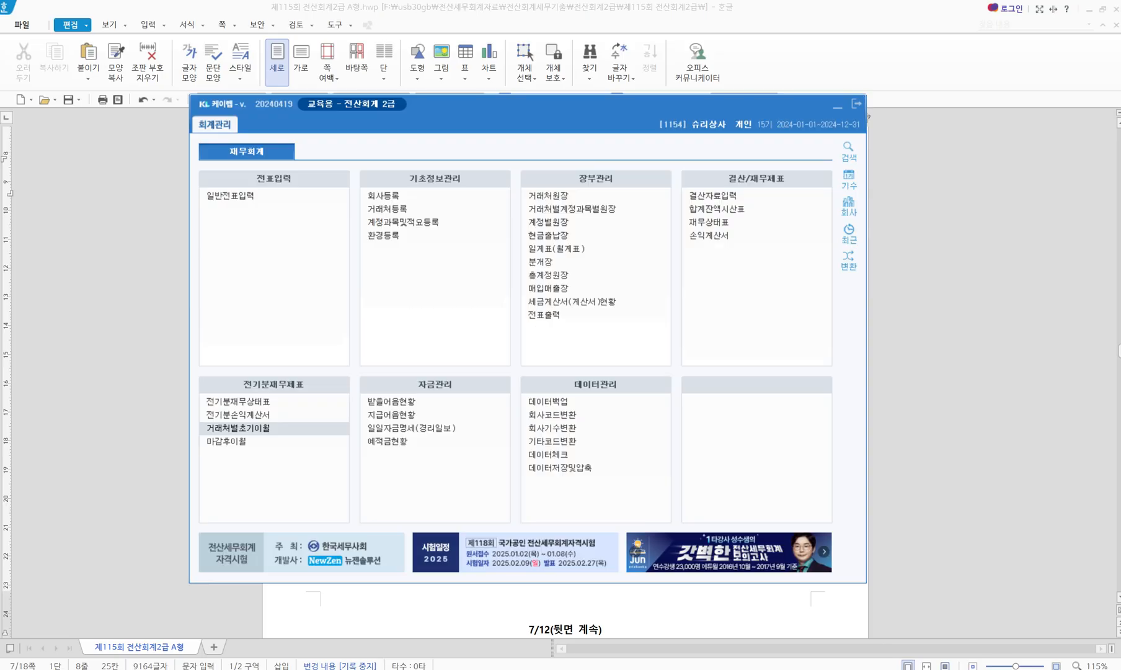
pyautogui.click(228, 197)
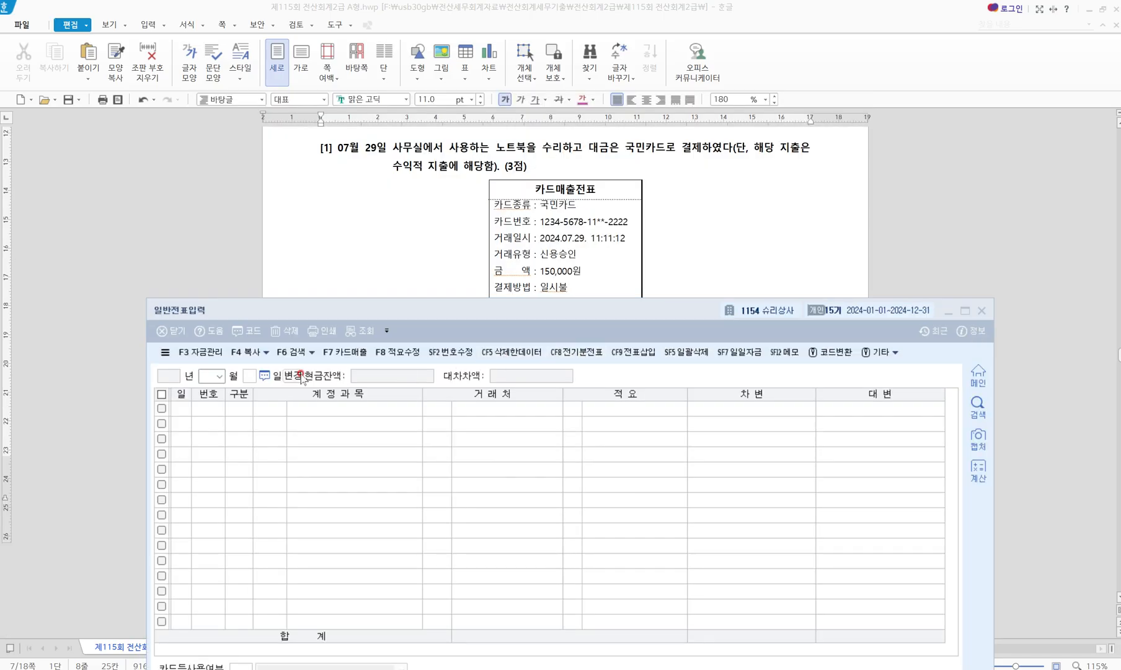
pyautogui.write('07')
pyautogui.press('Return')
pyautogui.write('29')
pyautogui.press('Return')
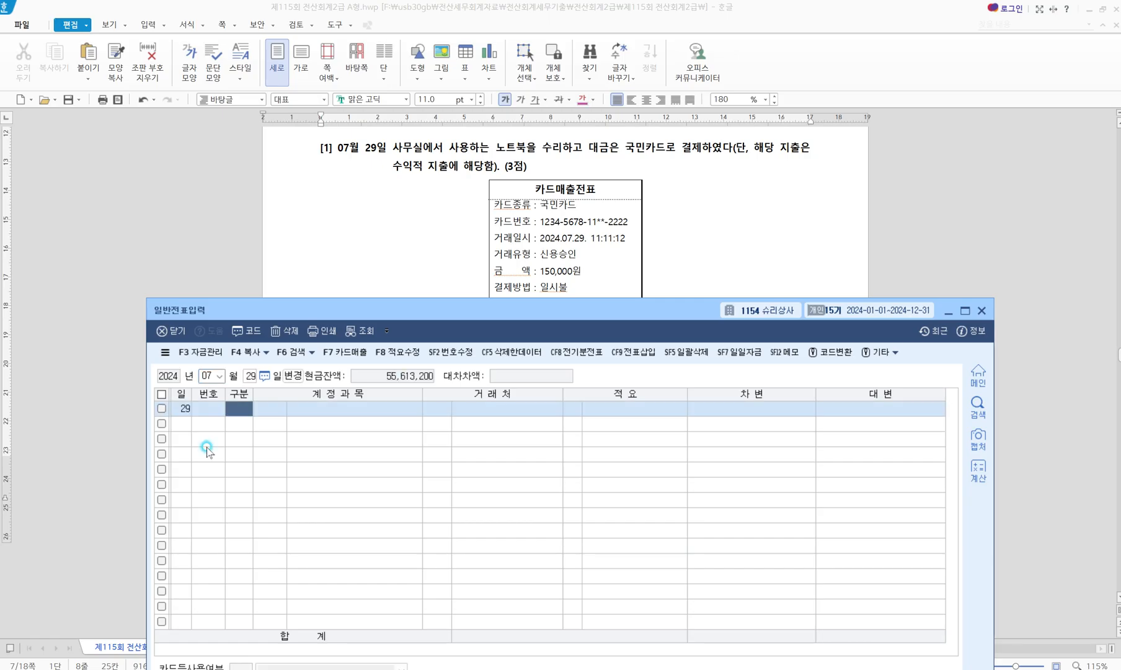
# Step: Enter the 차변 line with the 판매관리비 account 0820 수선비 and an amount of 150,000
pyautogui.write('3')
pyautogui.press('Return')
pyautogui.write('수선')
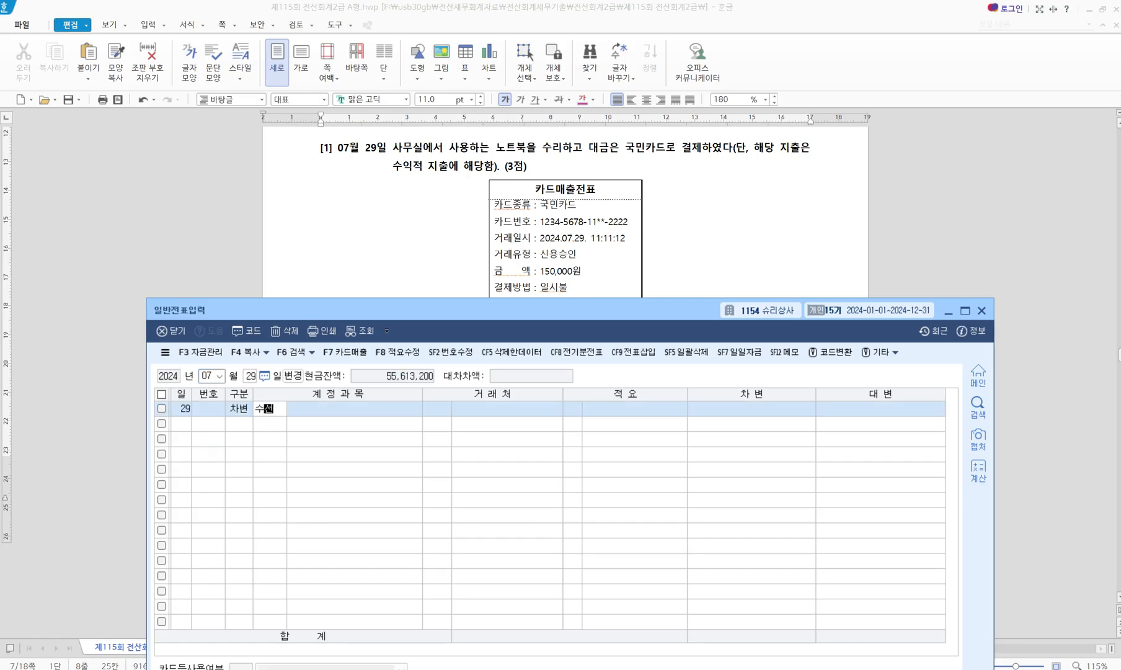
pyautogui.press('Return')
pyautogui.press('Down')
pyautogui.press('Down')
pyautogui.press('Down')
pyautogui.press('Down')
pyautogui.press('Down')
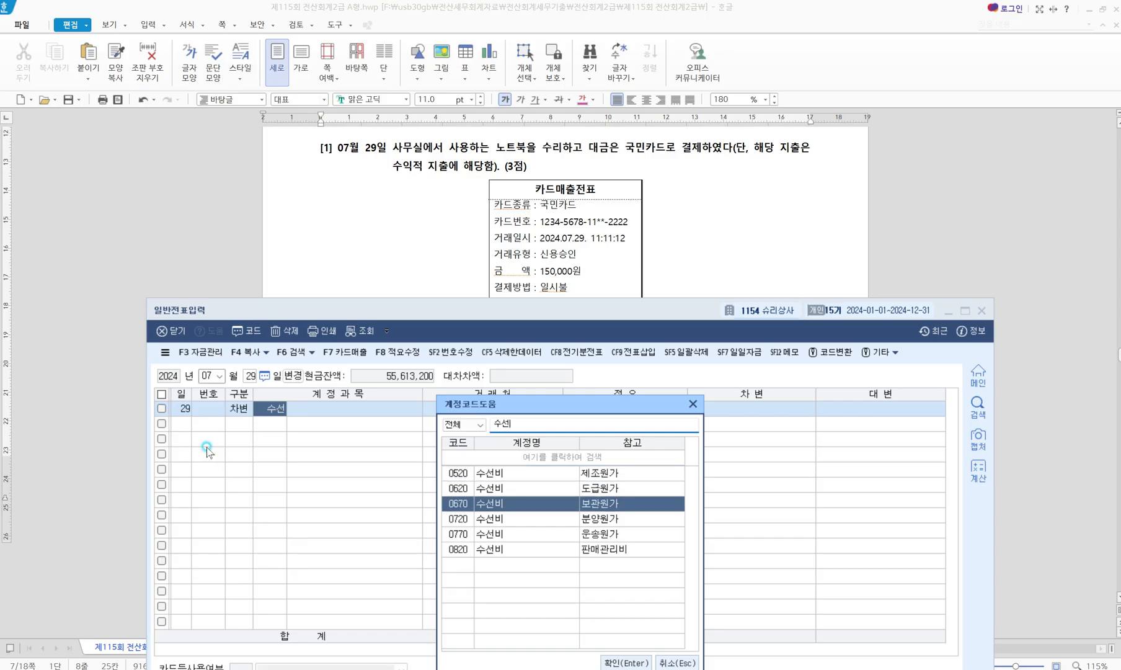
pyautogui.press('Return')
pyautogui.press('Return')
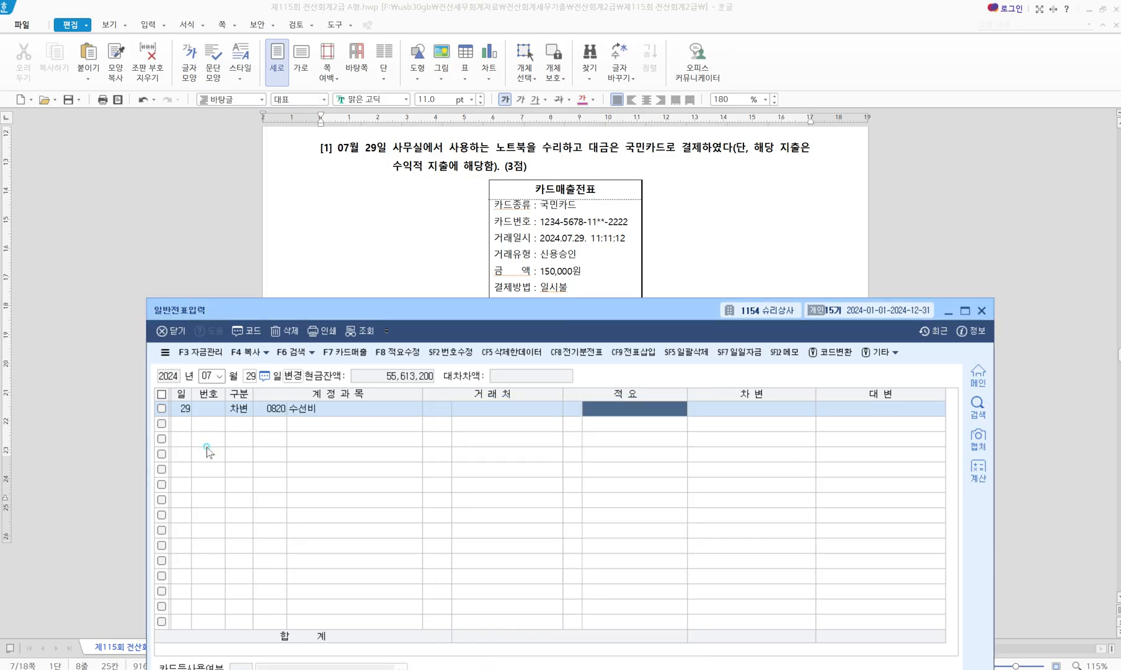
pyautogui.press('Return')
pyautogui.write('1500000')
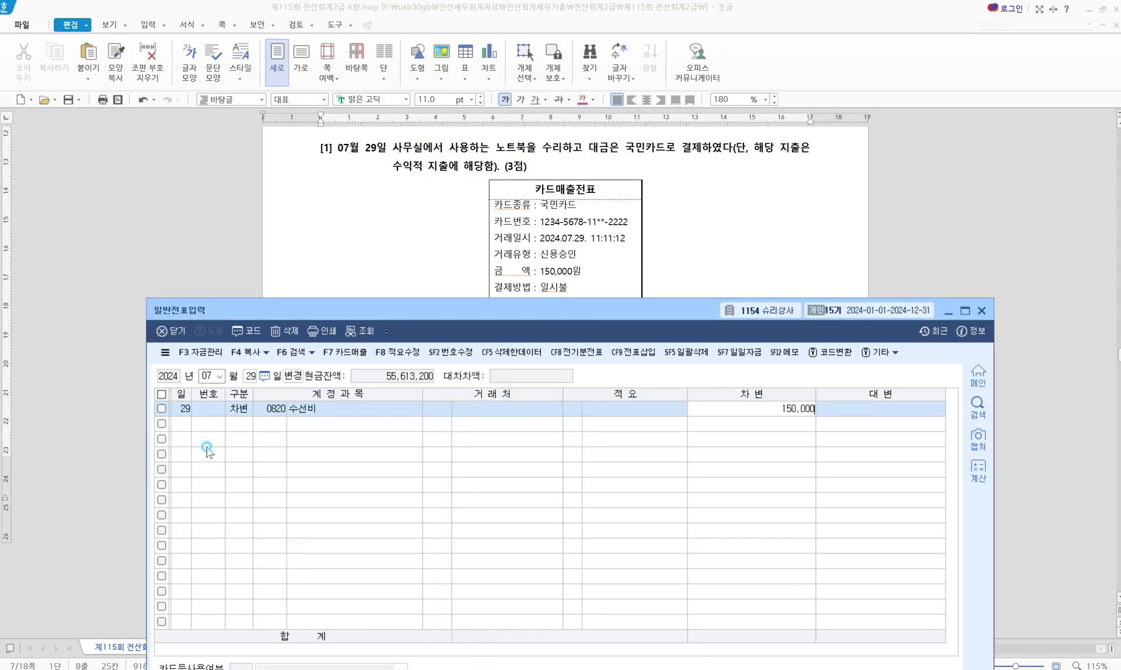
pyautogui.press('Return')
# Step: Enter the 대변 line with 미지급금 for 150,000 and 국민카드 as its 거래처
pyautogui.write('4')
pyautogui.press('Return')
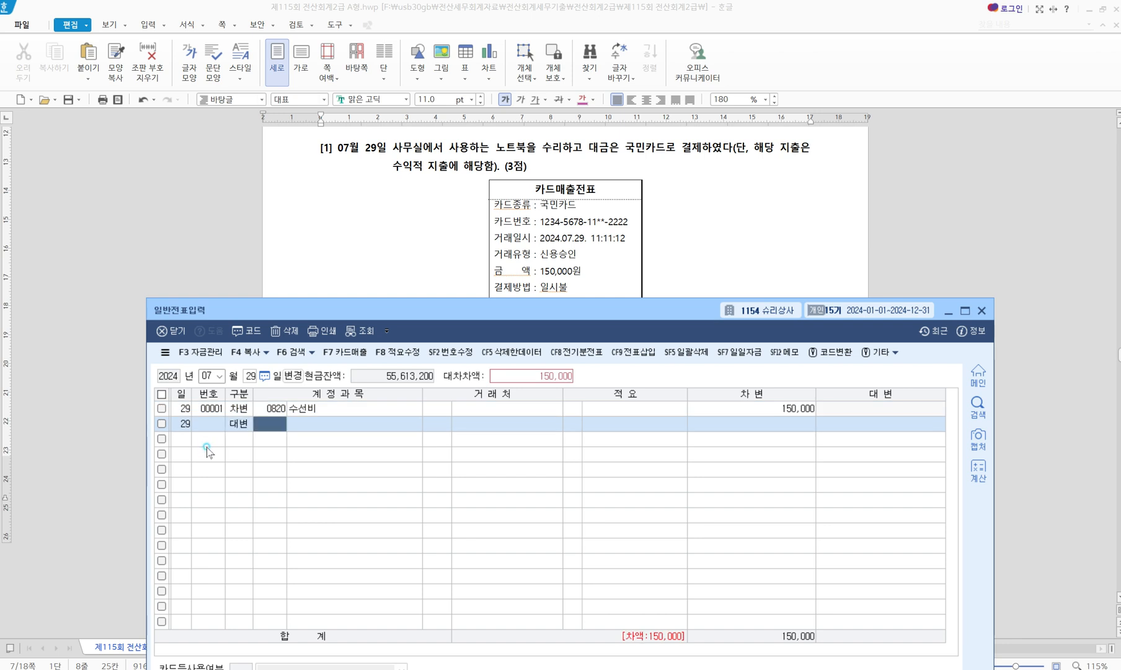
pyautogui.write('미지급')
pyautogui.press('Return')
pyautogui.press('Return')
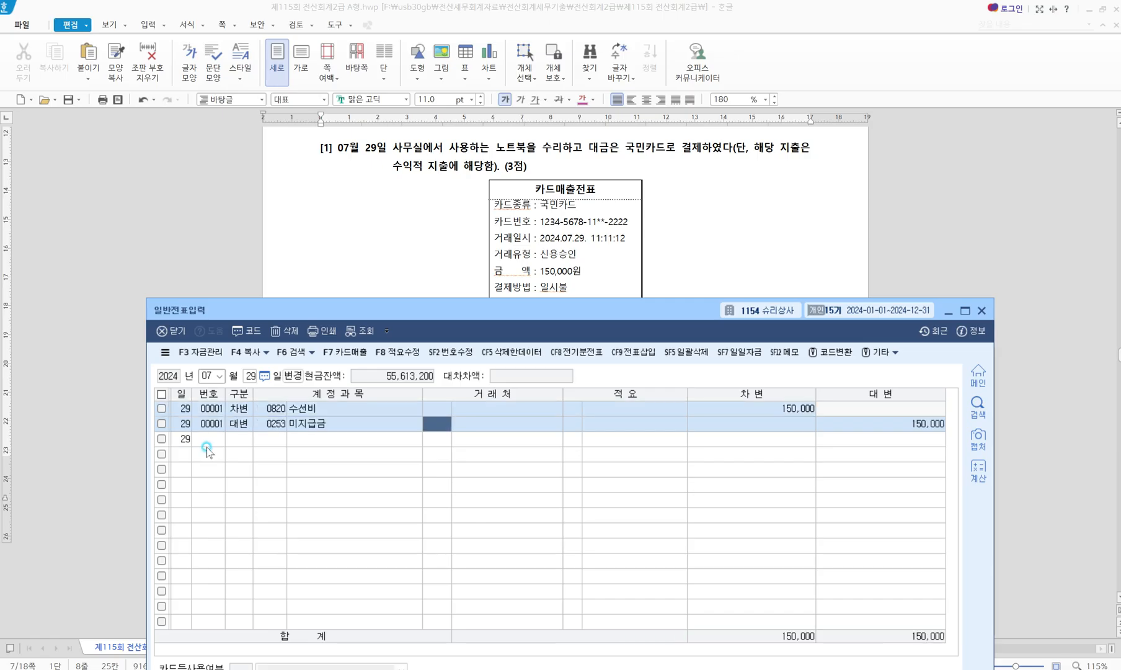
pyautogui.write('국민')
pyautogui.press('Return')
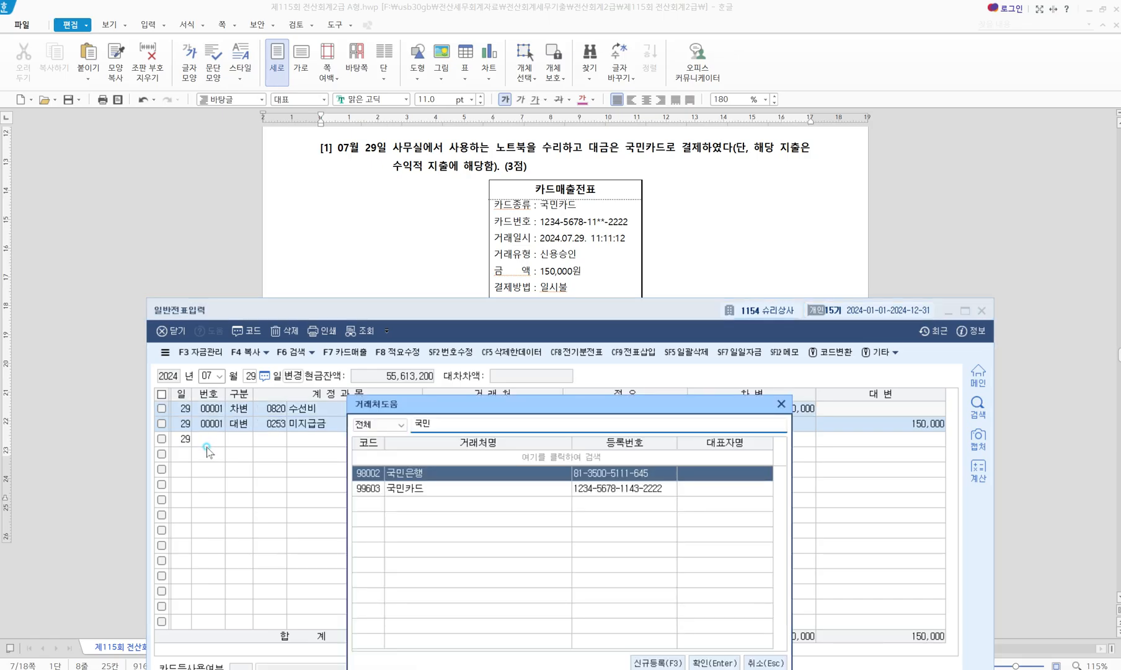
pyautogui.press('Down')
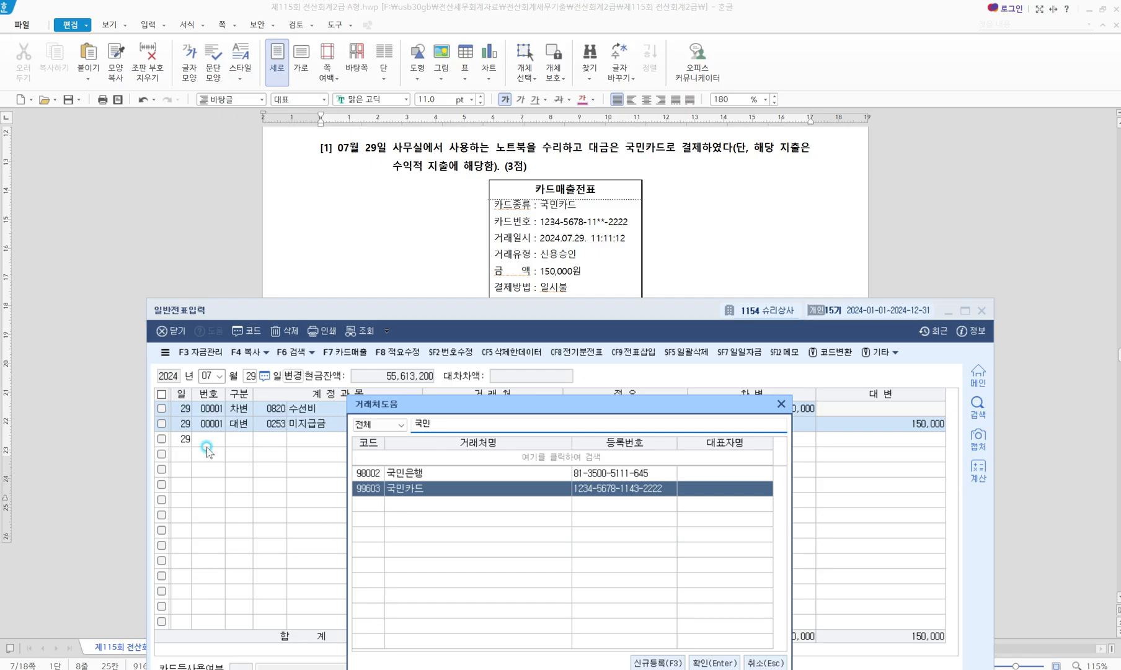
pyautogui.press('Return')
pyautogui.press('Return')
pyautogui.press('Return')
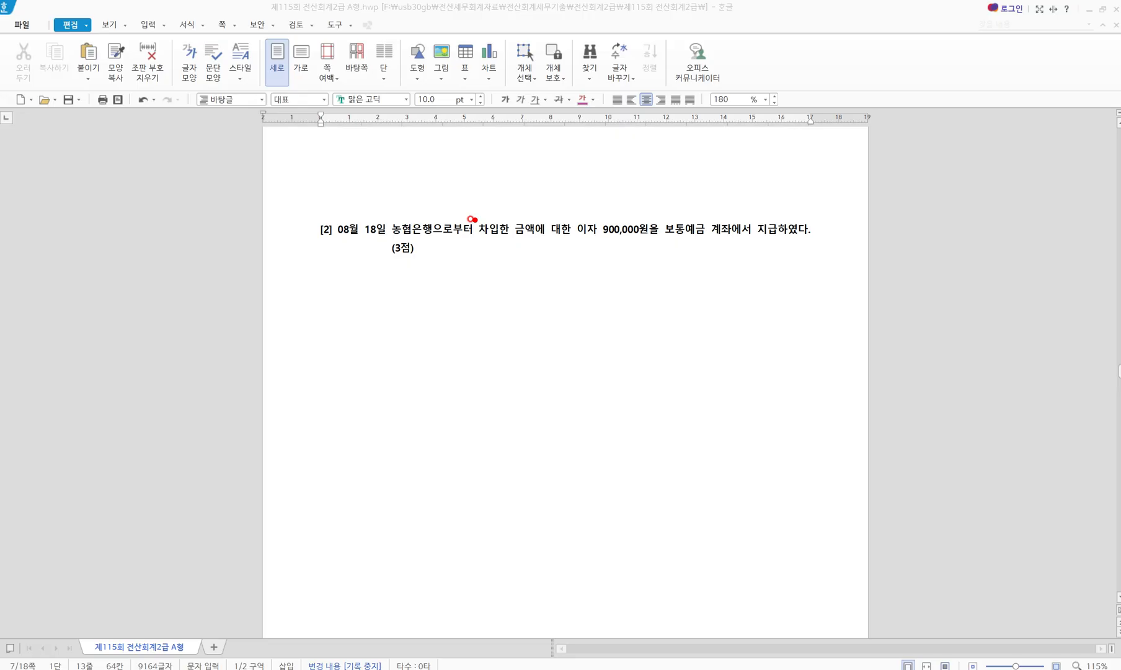
# Step: Underline 이자 900,000원 and the 보통예금 payment in question [2], separate them with a slash, and label the interest "비용 발생"
pyautogui.moveTo(569, 241); pyautogui.dragTo(791, 244)
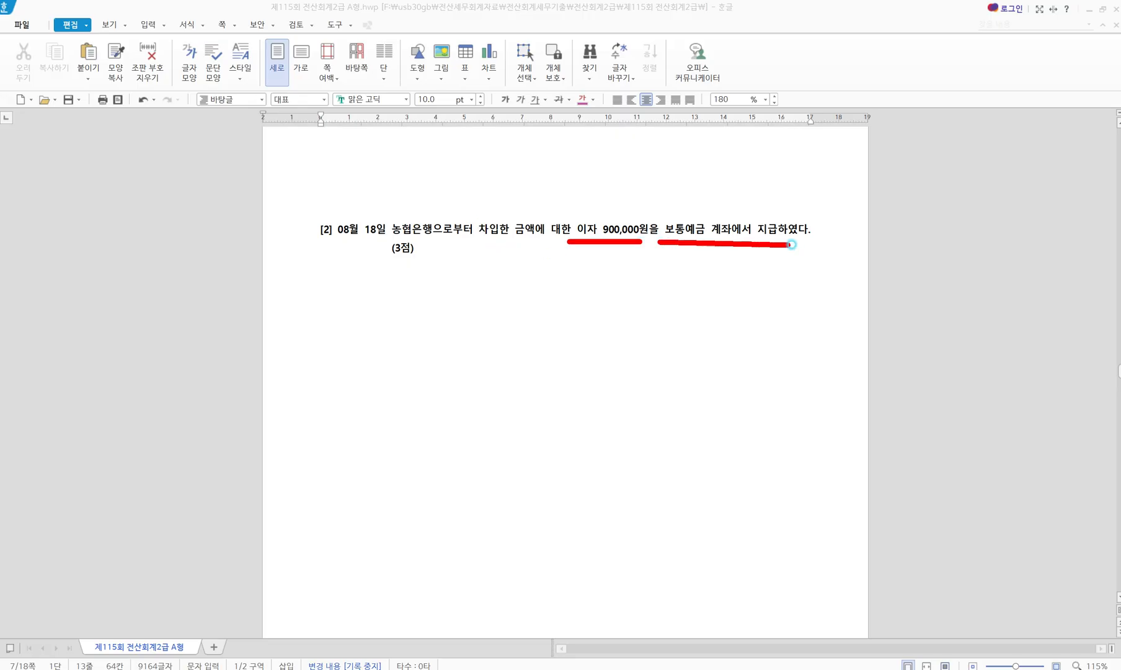
pyautogui.moveTo(682, 193); pyautogui.dragTo(645, 300)
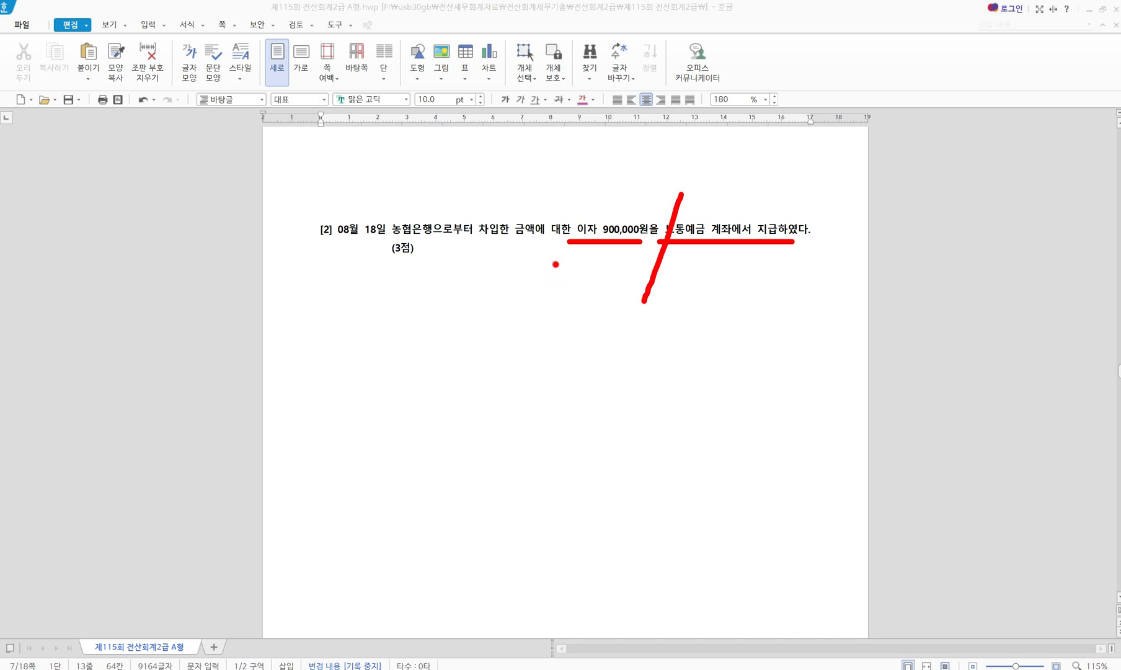
pyautogui.write('tqld')
pyautogui.press('BackSpace')
pyautogui.press('BackSpace')
pyautogui.press('BackSpace')
pyautogui.write('비용 발')
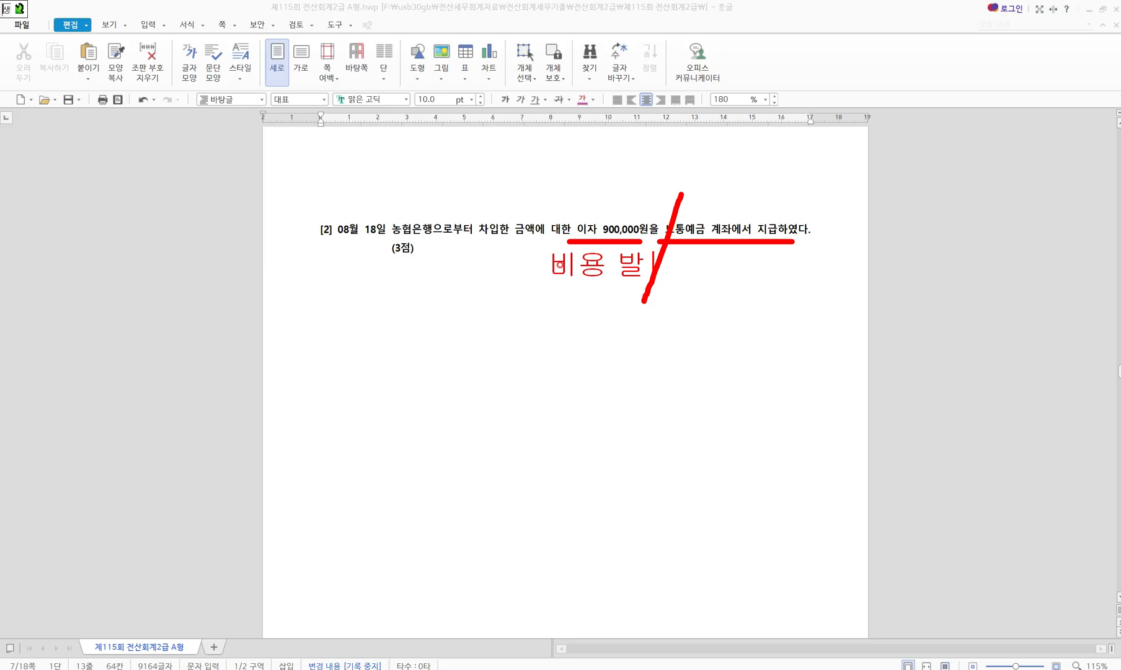
pyautogui.write('생')
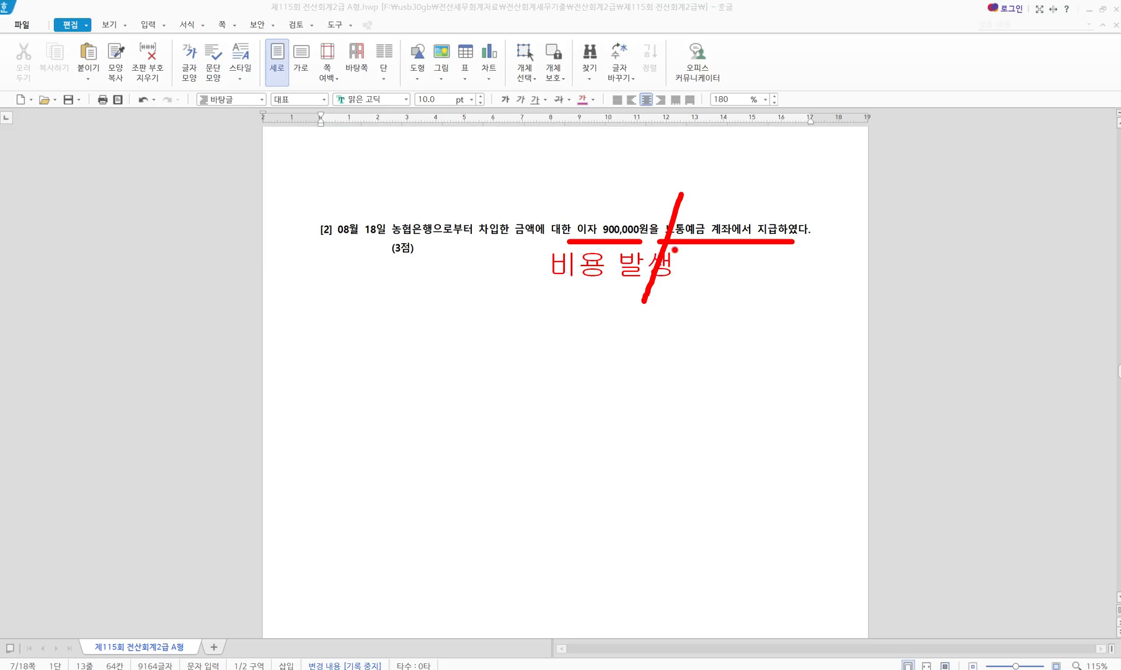
# Step: Draw an arrow below the 보통예금 payment and label it "대변"
pyautogui.moveTo(720, 247)
pyautogui.mouseDown()
pyautogui.moveTo(710, 253)
pyautogui.moveTo(738, 250)
pyautogui.mouseUp()
pyautogui.write('차')
pyautogui.press('BackSpace')
pyautogui.write('대벼')
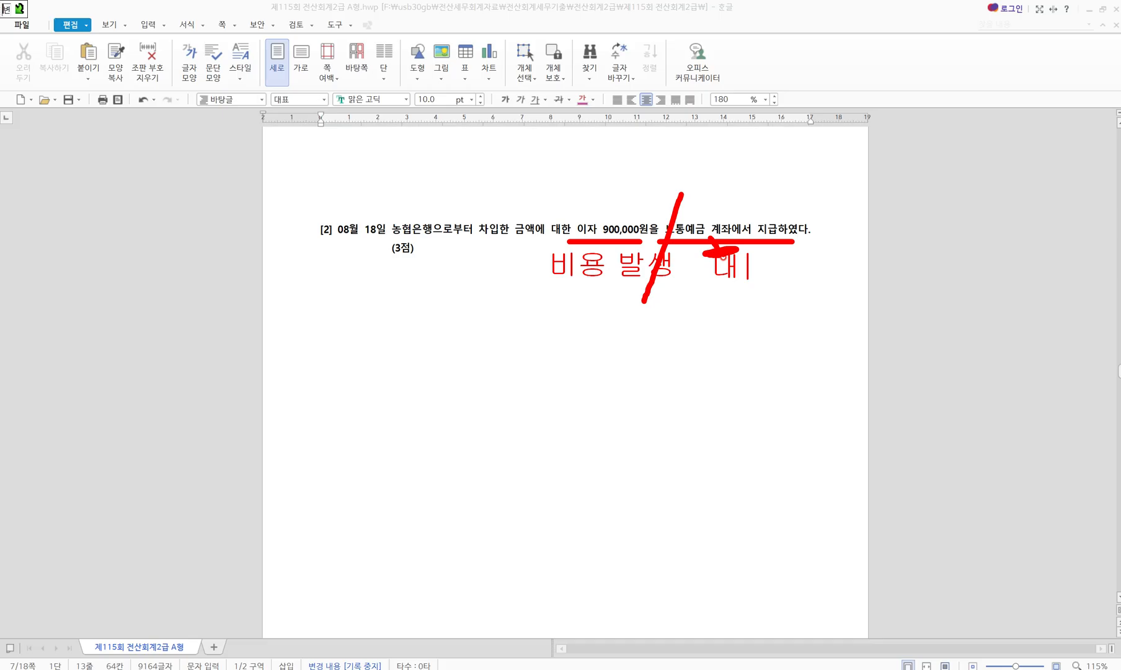
pyautogui.write('ㄴ')
# Step: Link 차입 to 이자 with an arrow, label it "이자비용", circle 보통예금, and clear the annotations
pyautogui.moveTo(502, 240)
pyautogui.mouseDown()
pyautogui.moveTo(464, 238)
pyautogui.moveTo(494, 209)
pyautogui.moveTo(508, 233)
pyautogui.moveTo(489, 193)
pyautogui.moveTo(582, 200)
pyautogui.moveTo(580, 212)
pyautogui.moveTo(591, 214)
pyautogui.mouseUp()
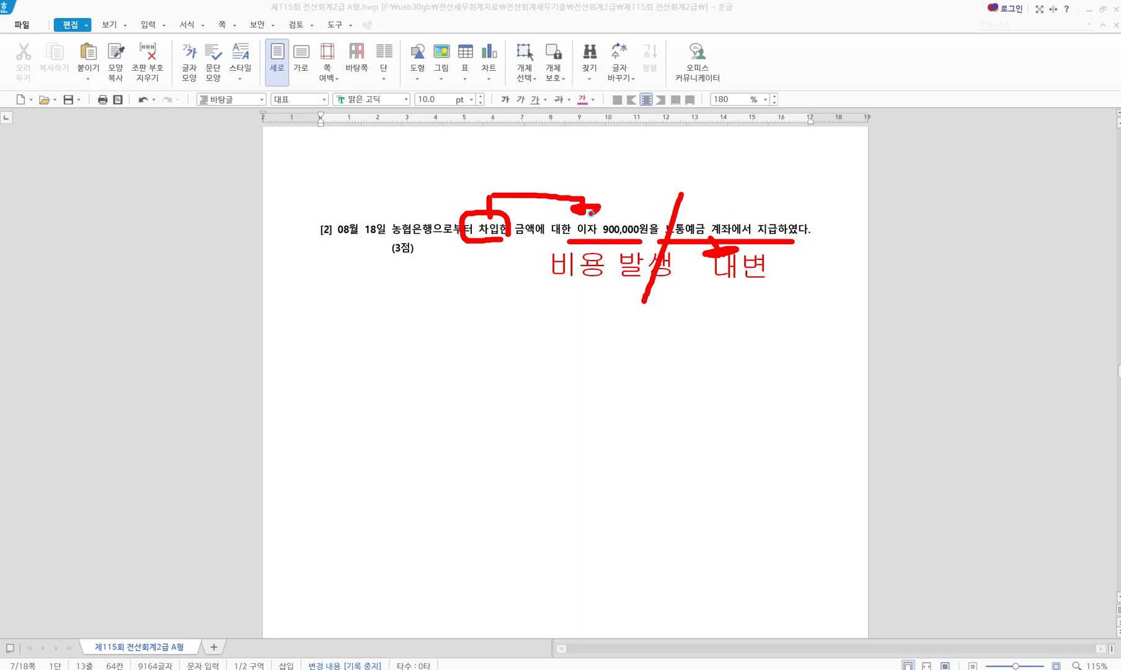
pyautogui.press('t')
pyautogui.write('이자비용')
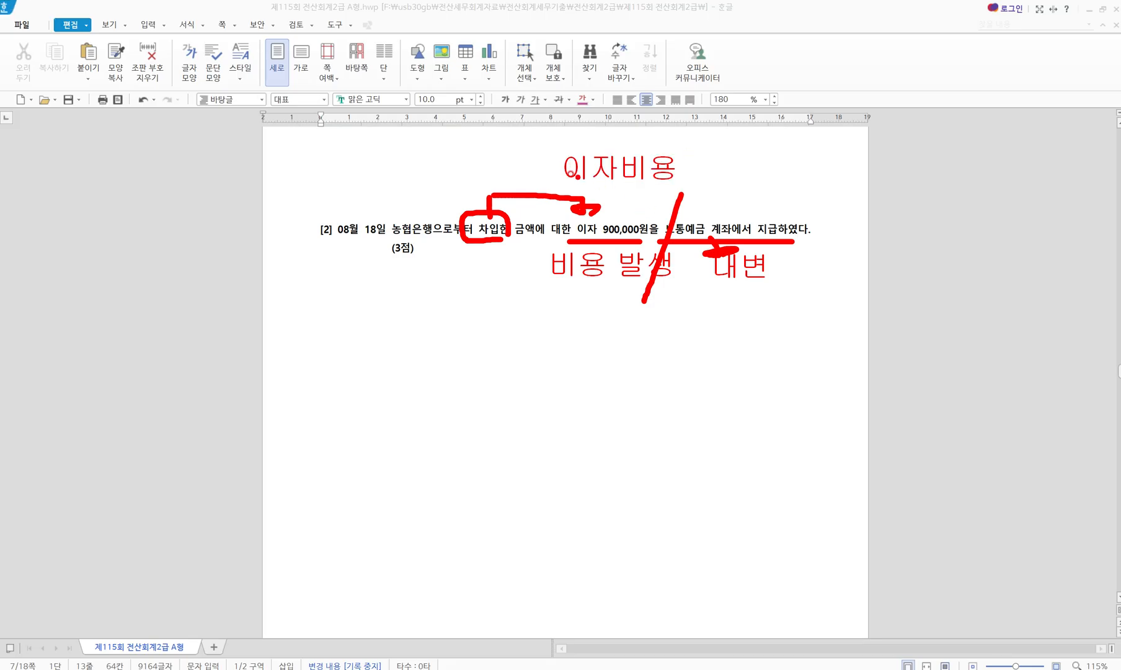
pyautogui.moveTo(557, 167)
pyautogui.mouseDown()
pyautogui.moveTo(544, 167)
pyautogui.moveTo(553, 242)
pyautogui.mouseUp()
pyautogui.moveTo(729, 282)
pyautogui.mouseDown()
pyautogui.moveTo(712, 283)
pyautogui.moveTo(723, 197)
pyautogui.moveTo(747, 273)
pyautogui.moveTo(721, 286)
pyautogui.mouseUp()
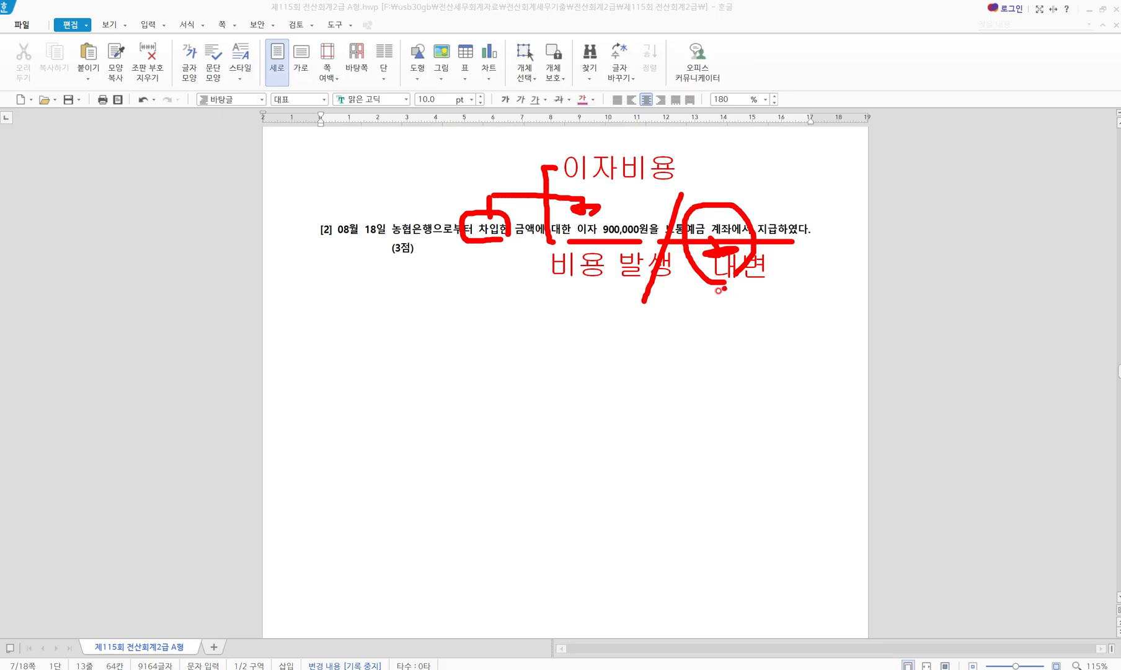
pyautogui.press('Escape')
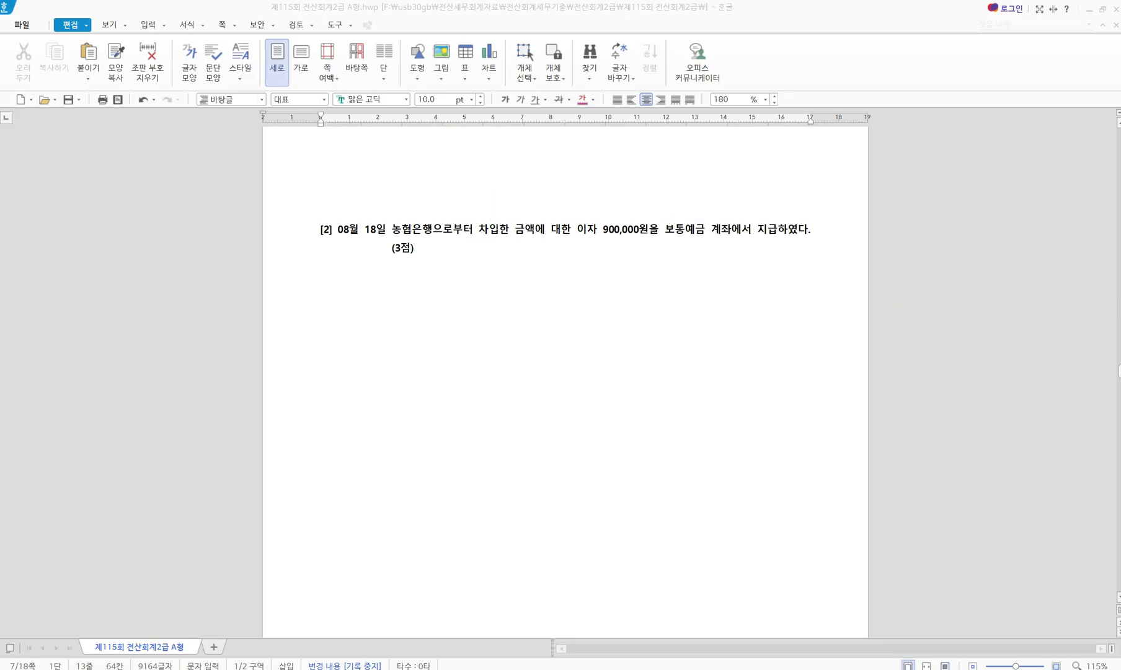
# Step: Switch to KcLep and set the 일반전표입력 voucher date to 08월 18일
pyautogui.hotkey('alt', 'Tab')
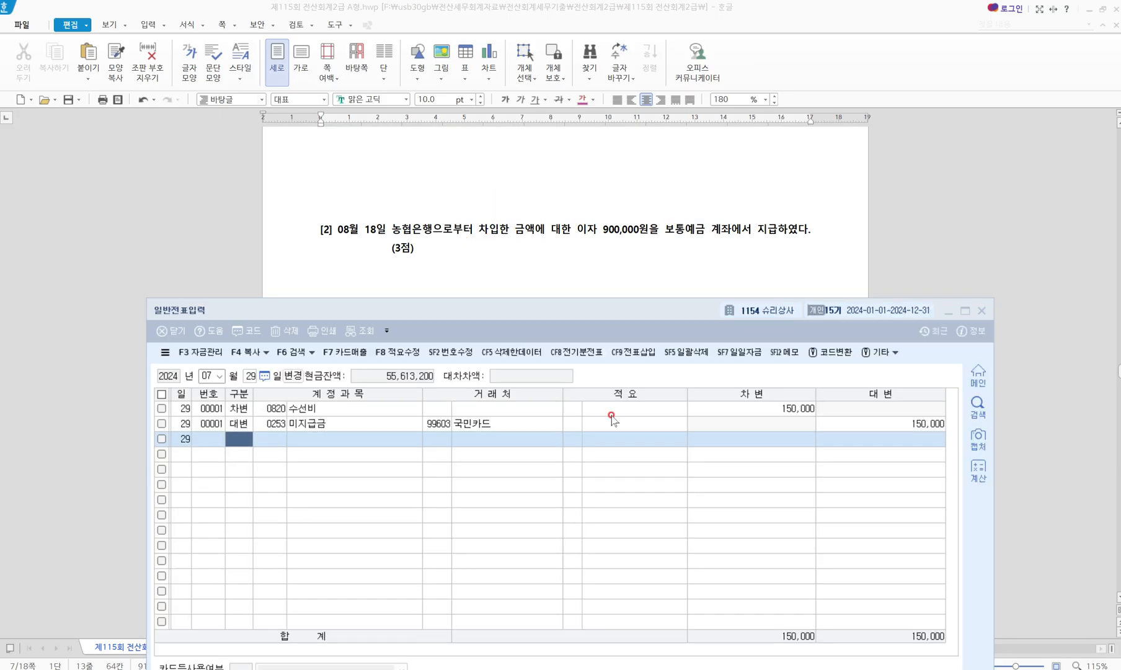
pyautogui.click(203, 377)
pyautogui.write('8')
pyautogui.press('Return')
pyautogui.write('18')
pyautogui.press('Return')
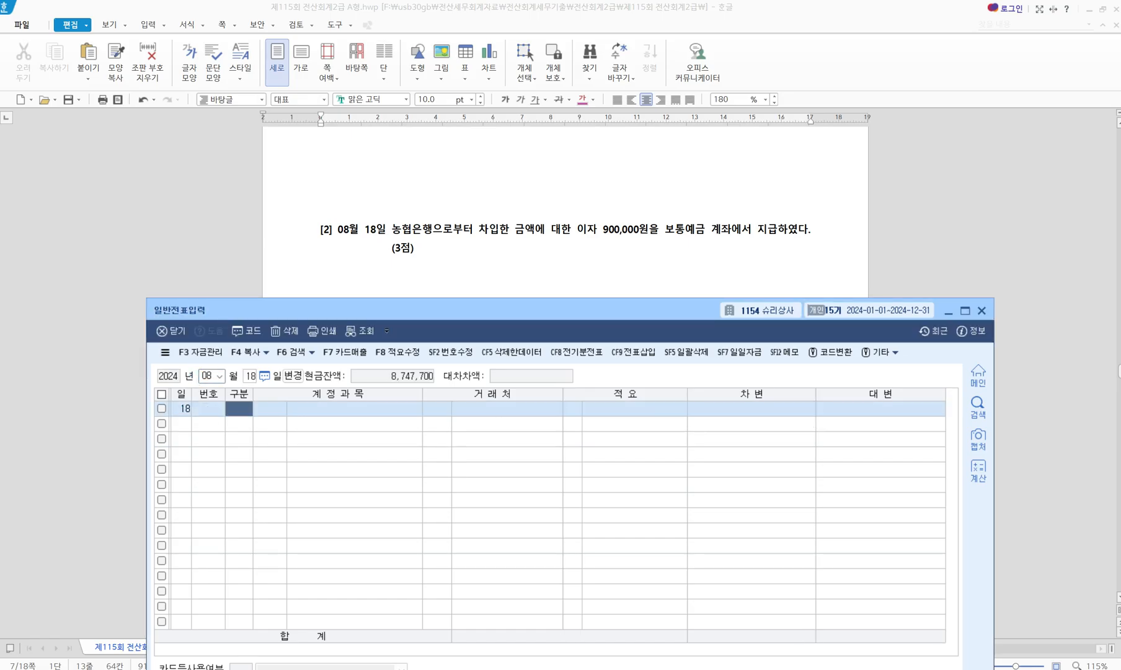
# Step: Enter the 차변 line with the account 0951 이자비용 and an amount of 900,000
pyautogui.write('3')
pyautogui.press('Return')
pyautogui.write('이자비')
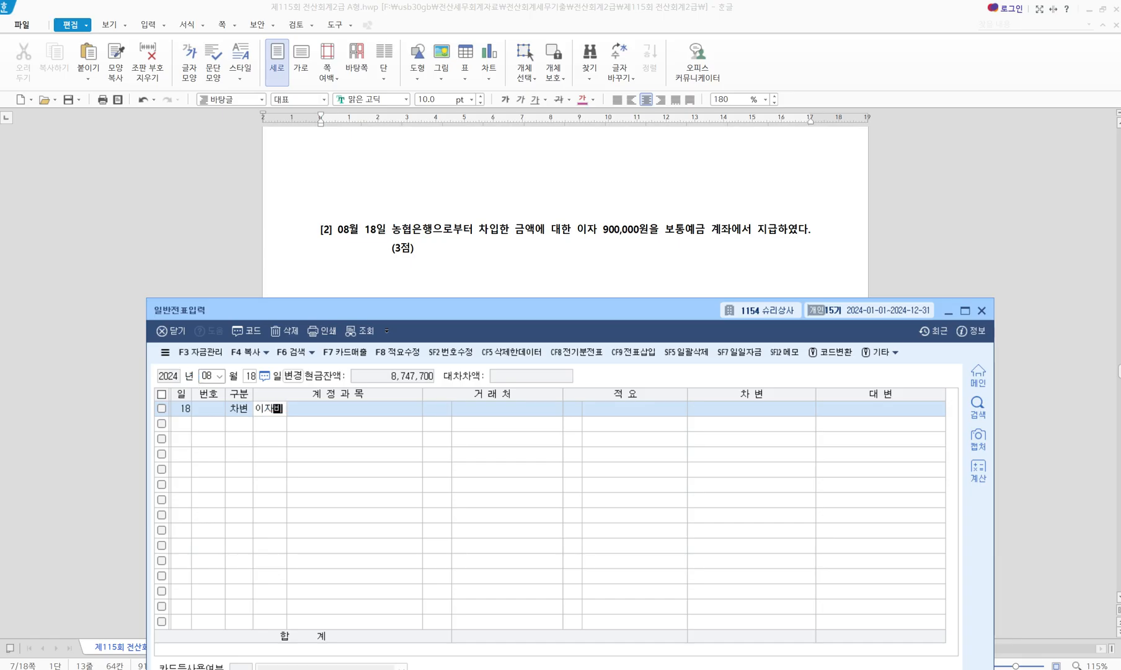
pyautogui.press('Return')
pyautogui.press('Return')
pyautogui.press('Return')
pyautogui.press('Return')
pyautogui.press('Return')
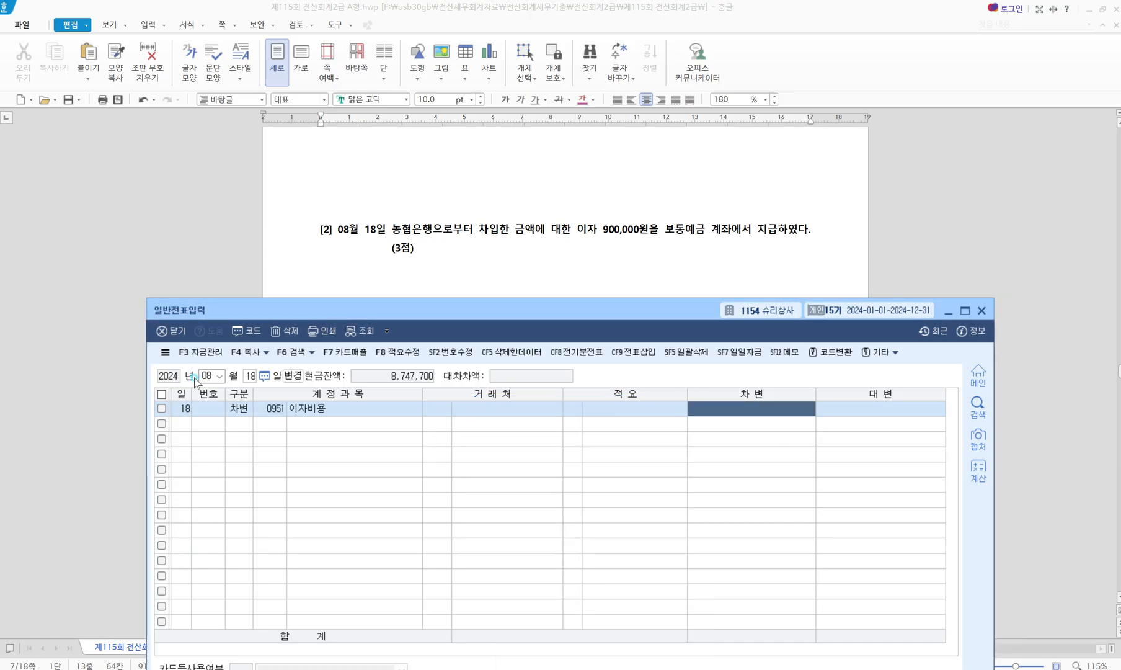
pyautogui.write('9000000')
pyautogui.press('Return')
# Step: Enter the 대변 line with the account 0103 보통예금 for 900,000
pyautogui.write('4')
pyautogui.press('Return')
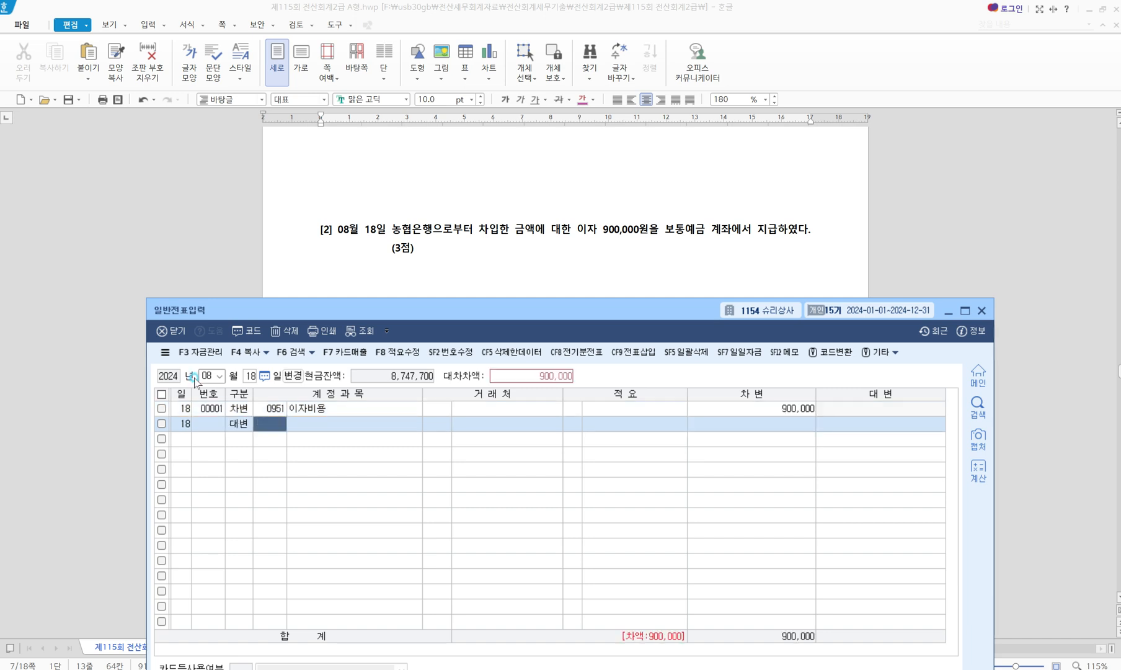
pyautogui.write('보통예')
pyautogui.press('Return')
pyautogui.press('Return')
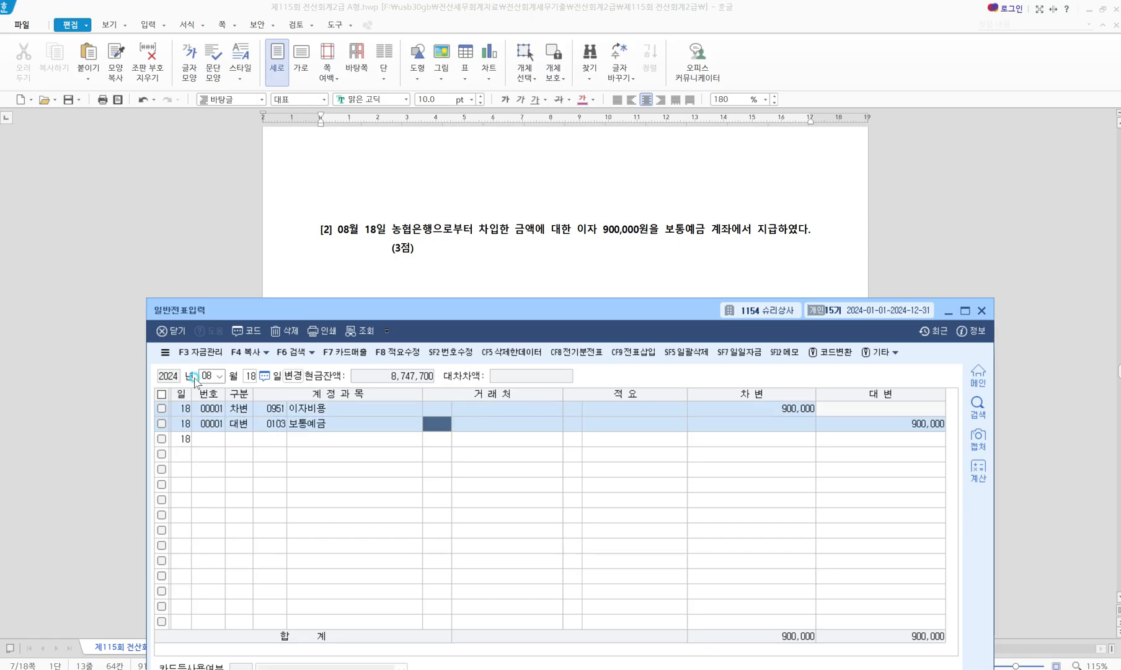
pyautogui.click(346, 409)
pyautogui.press('Return')
pyautogui.press('Return')
pyautogui.press('Return')
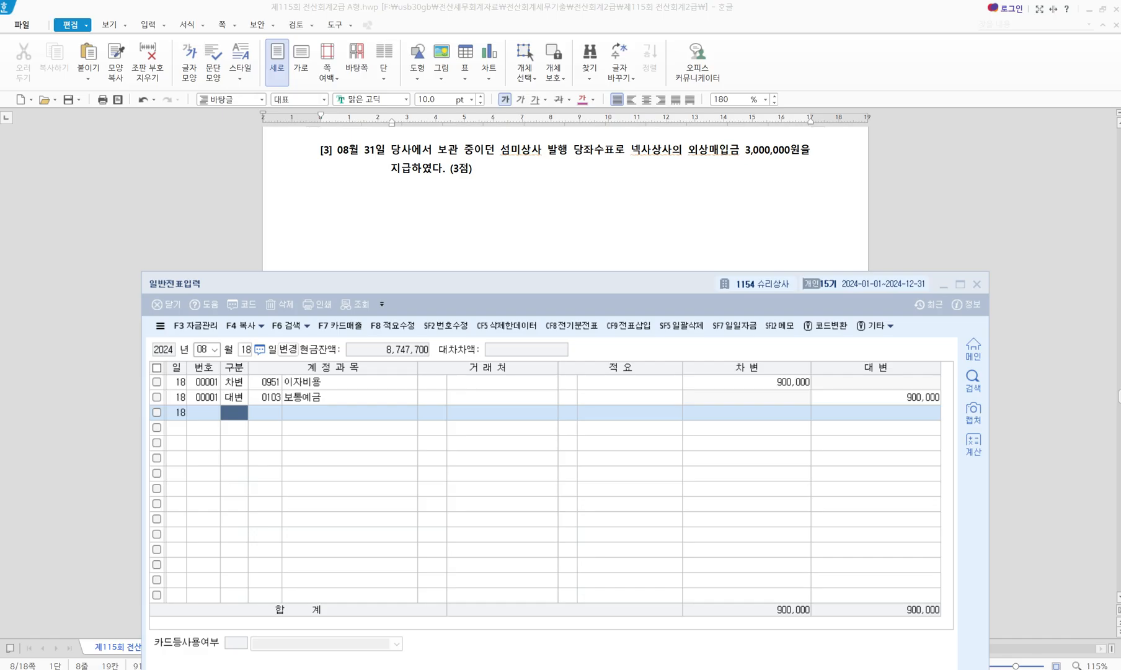
# Step: Underline 섬미상사 발행 당좌수표, 넥사상사의 외상매입금 and 지급 in question [3], and draw an arrow from the check to 외상매입금
pyautogui.click(465, 206)
pyautogui.moveTo(494, 160); pyautogui.dragTo(799, 161)
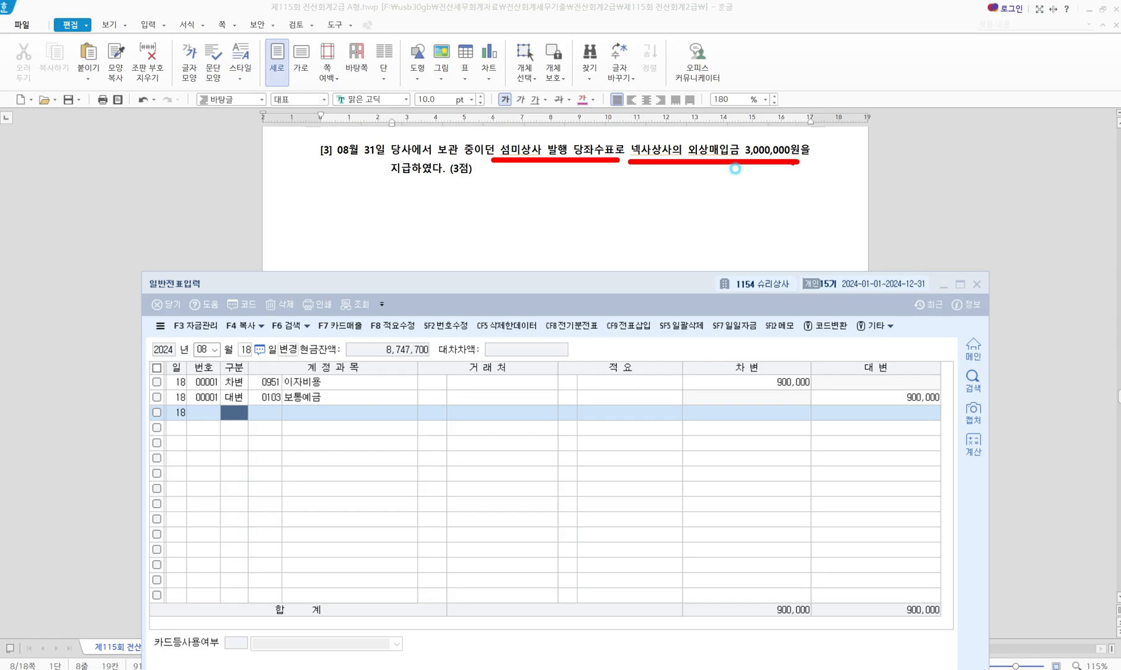
pyautogui.moveTo(391, 178); pyautogui.dragTo(400, 179)
pyautogui.moveTo(716, 168)
pyautogui.mouseDown()
pyautogui.moveTo(706, 188)
pyautogui.moveTo(719, 199)
pyautogui.moveTo(711, 192)
pyautogui.mouseUp()
pyautogui.click(657, 191)
pyautogui.moveTo(577, 144)
pyautogui.mouseDown()
pyautogui.moveTo(629, 116)
pyautogui.moveTo(713, 141)
pyautogui.moveTo(699, 132)
pyautogui.moveTo(718, 129)
pyautogui.mouseUp()
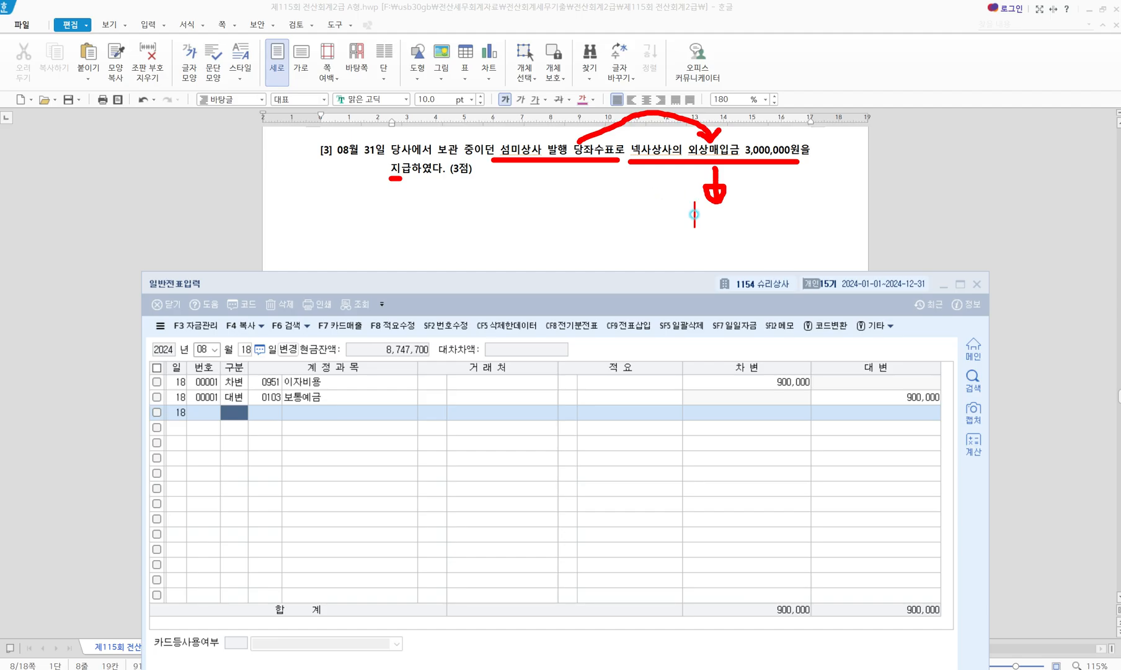
# Step: Label the 외상매입금 3,000,000원 payment with the note "차변 부채 감소"
pyautogui.write('참 ㄴ')
pyautogui.press('BackSpace')
pyautogui.press('BackSpace')
pyautogui.press('BackSpace')
pyautogui.write('차변 ')
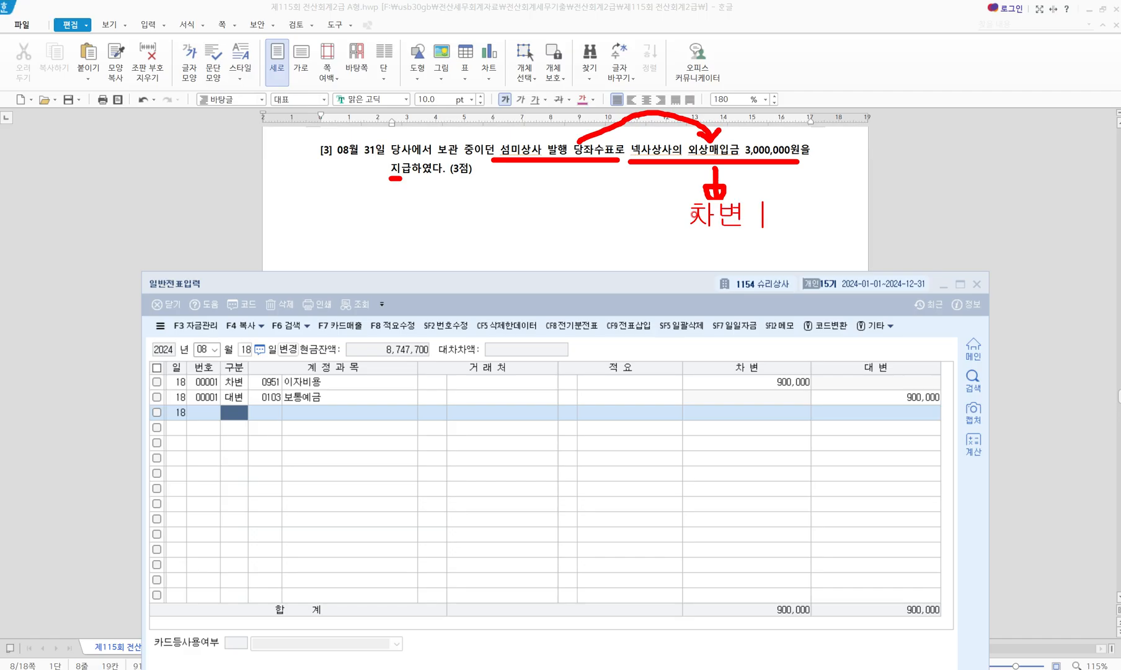
pyautogui.write('부채 감소')
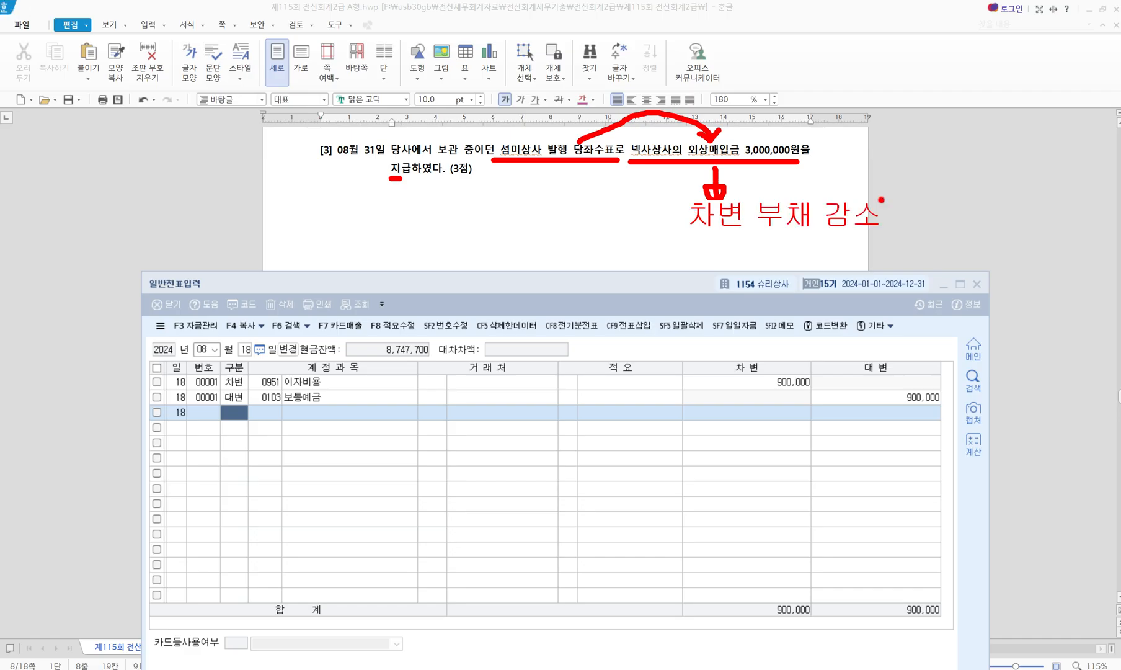
# Step: Draw an arrow below 섬미상사 and write the notes "거래처가" and "동사발행당좌수표" under it
pyautogui.moveTo(523, 164)
pyautogui.mouseDown()
pyautogui.moveTo(515, 189)
pyautogui.moveTo(539, 185)
pyautogui.moveTo(528, 197)
pyautogui.mouseUp()
pyautogui.press('t')
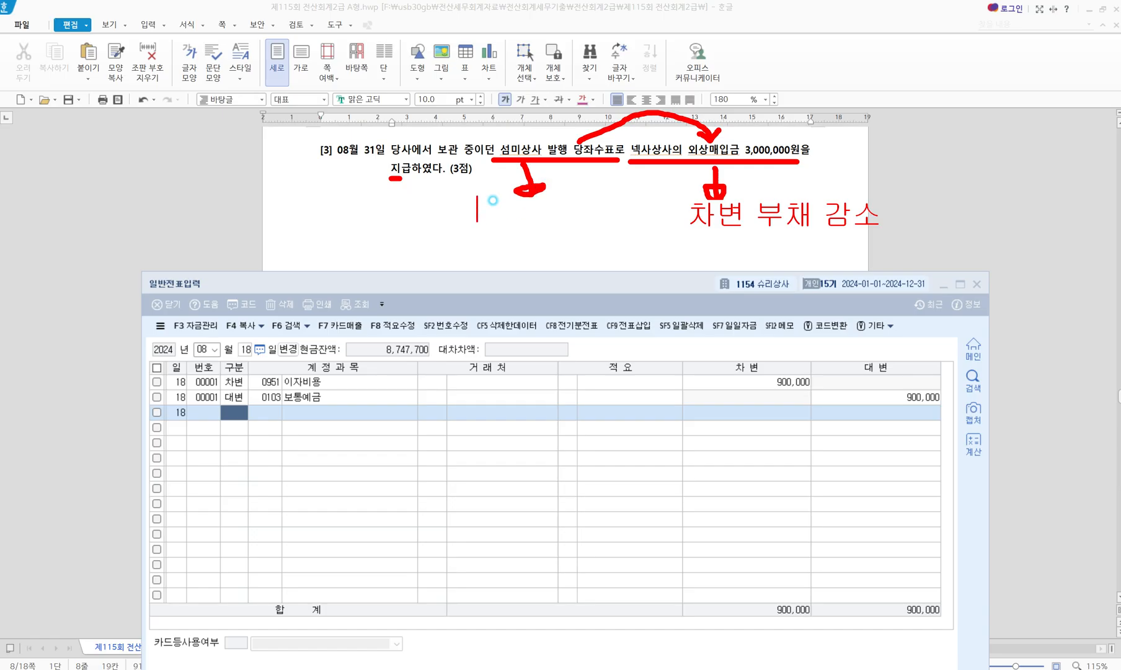
pyautogui.write('거래처')
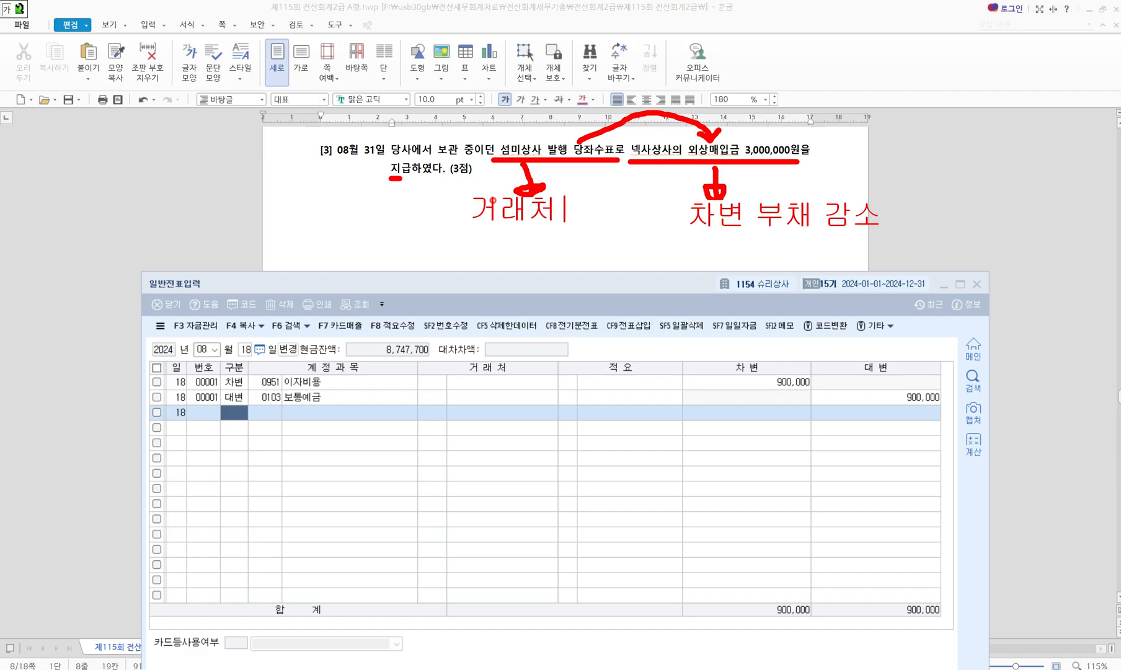
pyautogui.write('가바ㄲ')
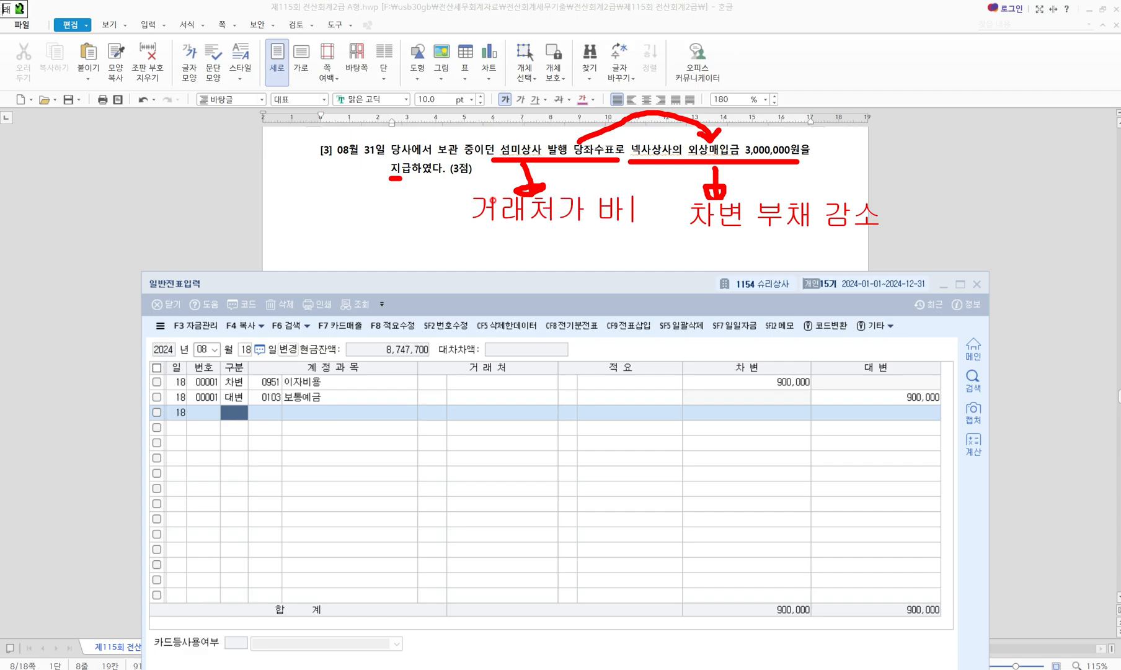
pyautogui.press('BackSpace')
pyautogui.press('BackSpace')
pyautogui.press('BackSpace')
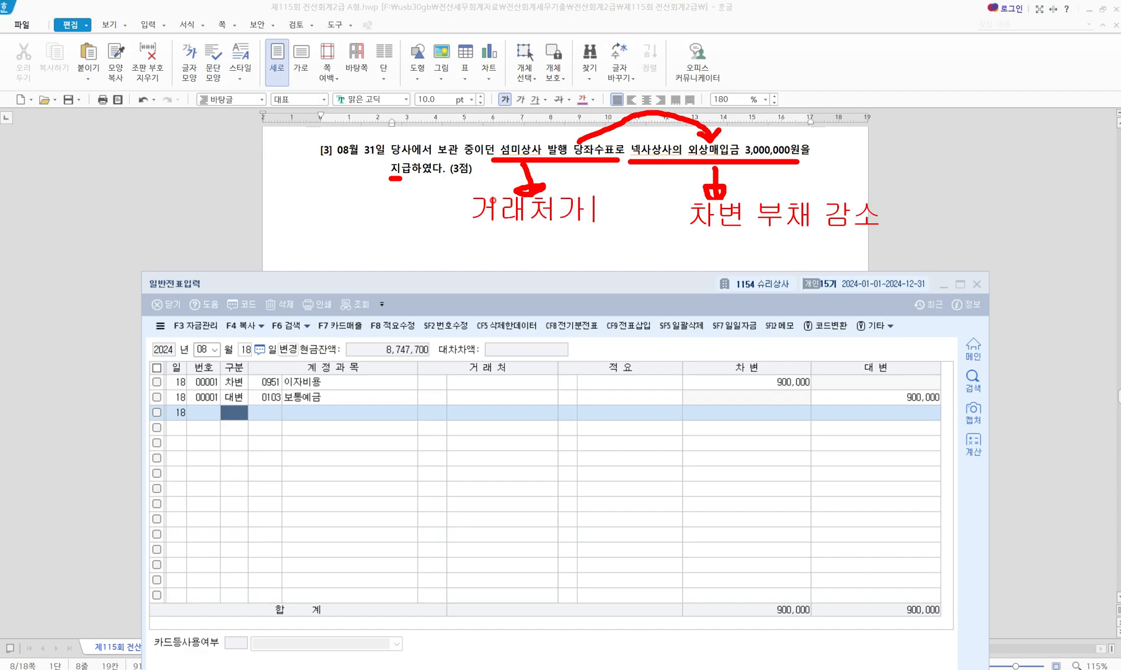
pyautogui.press('Return')
pyautogui.write('동')
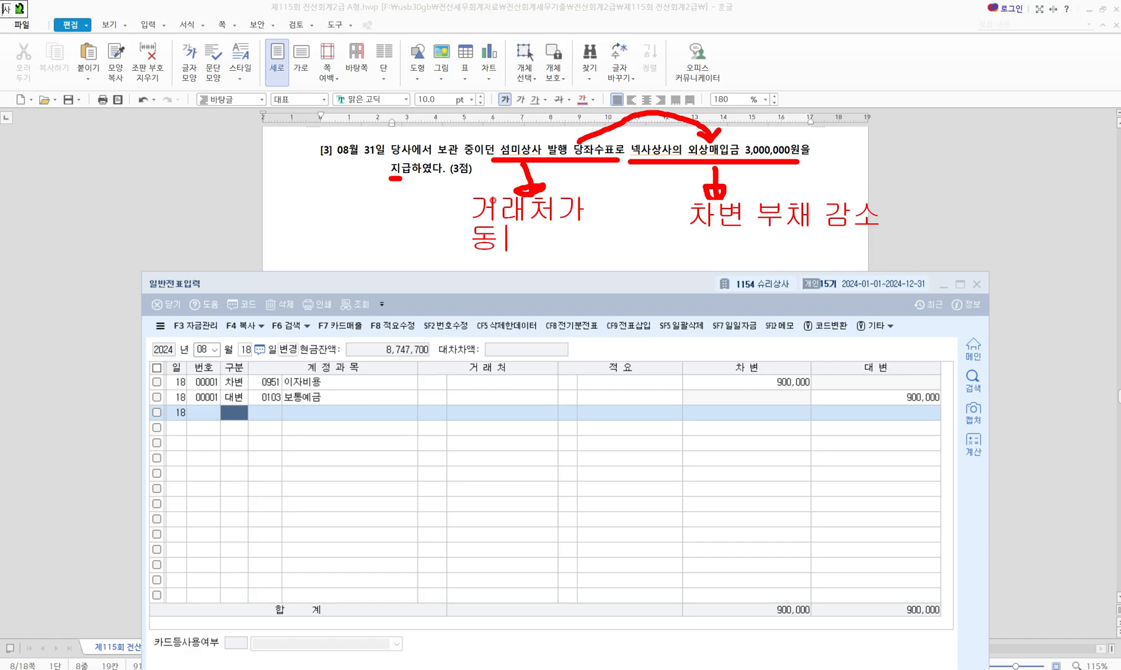
pyautogui.write('사발행당')
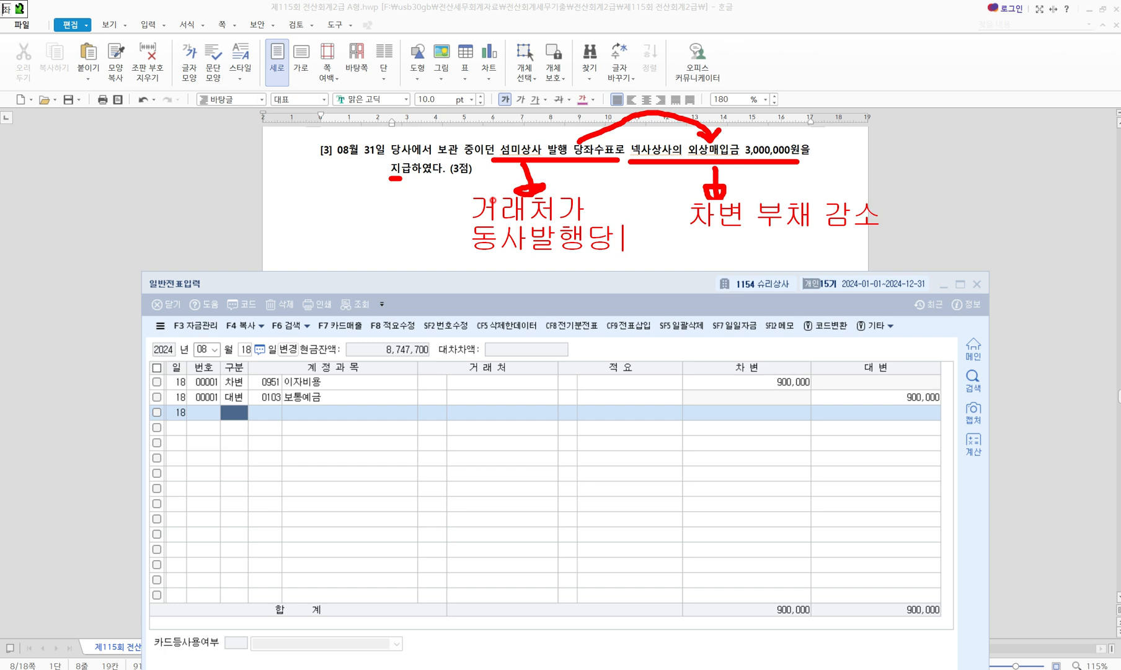
pyautogui.write('좌수표')
pyautogui.press('Return')
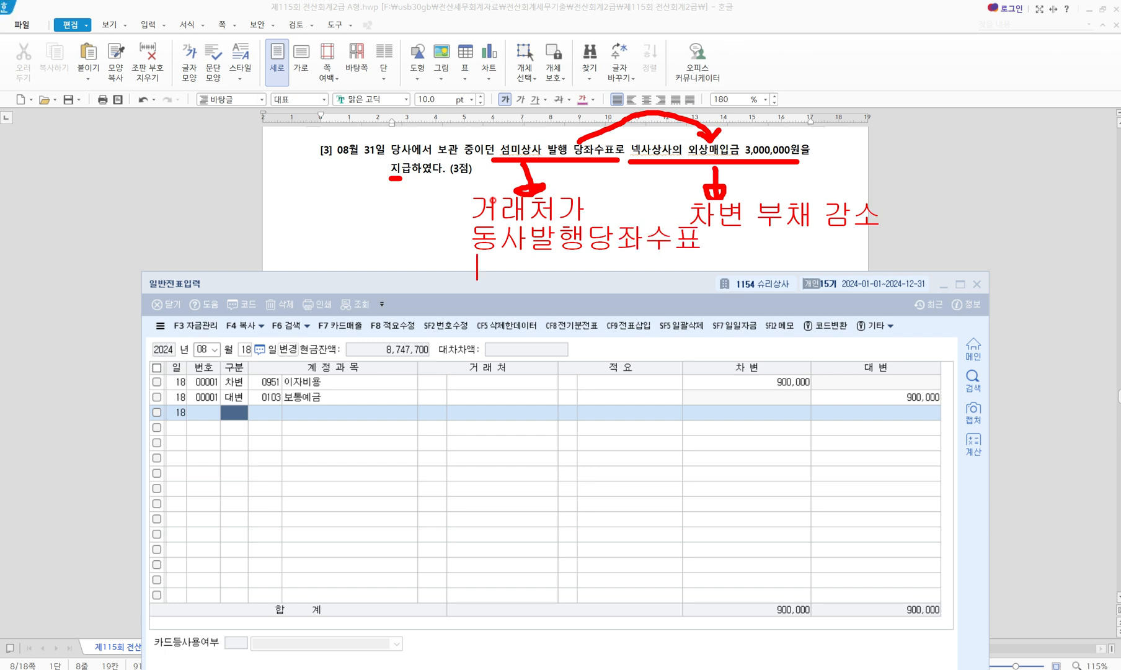
# Step: Add the note lines "타사발생당좌수표" and "현금 대변에 자산 감소" below the 당좌수표 note
pyautogui.write('타사발')
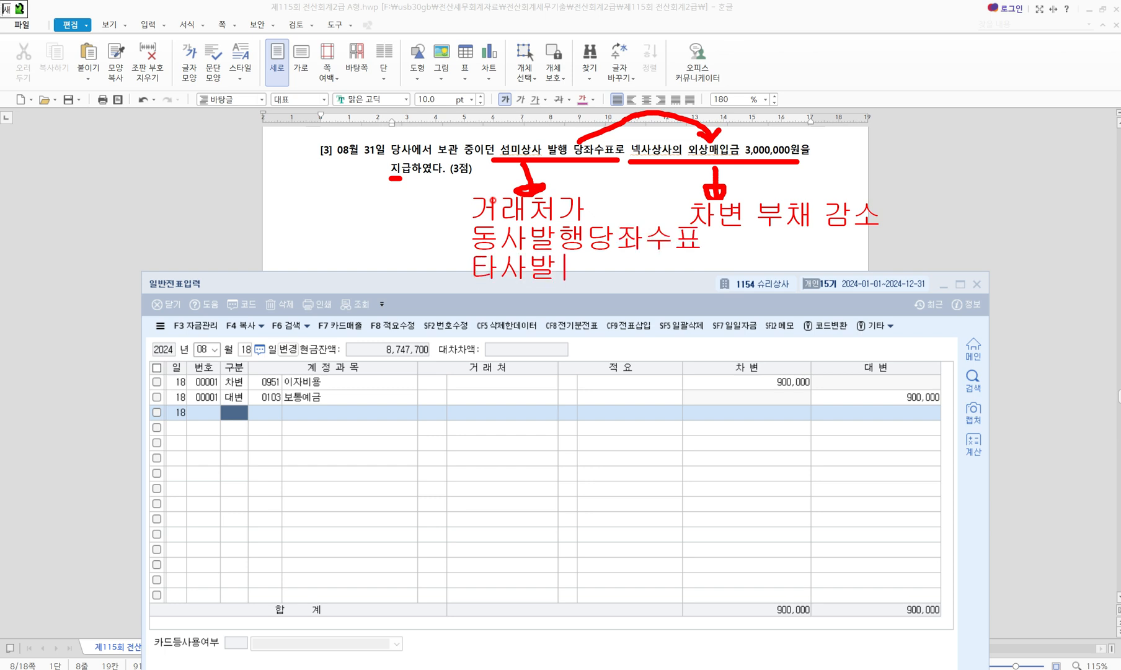
pyautogui.write('생당좌')
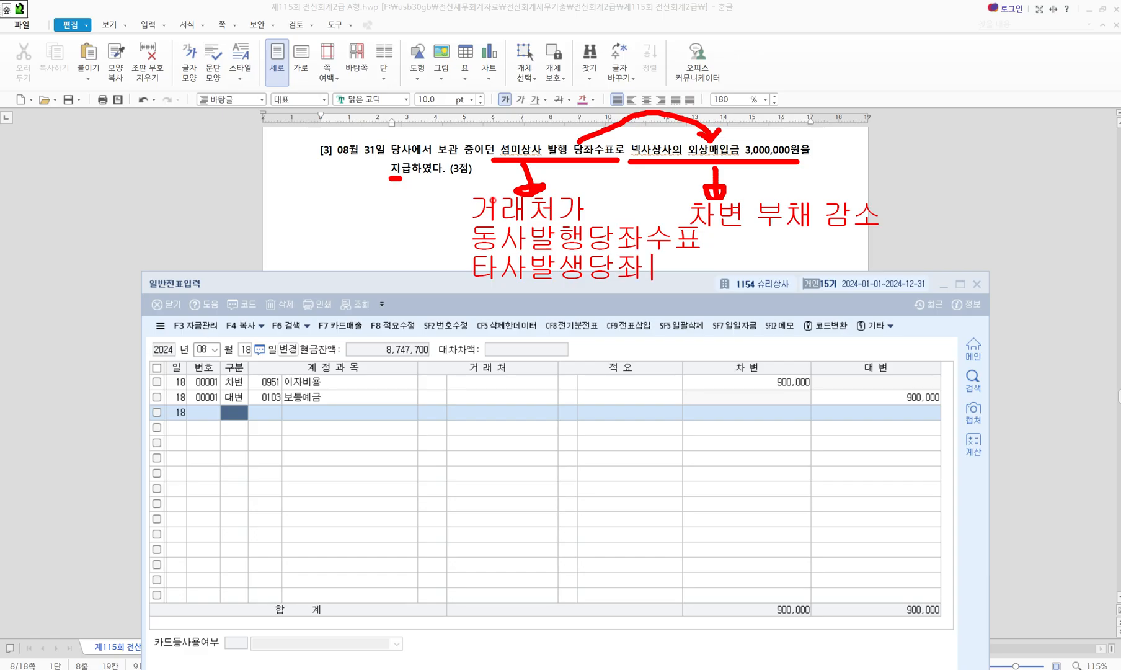
pyautogui.write('수표')
pyautogui.press('Return')
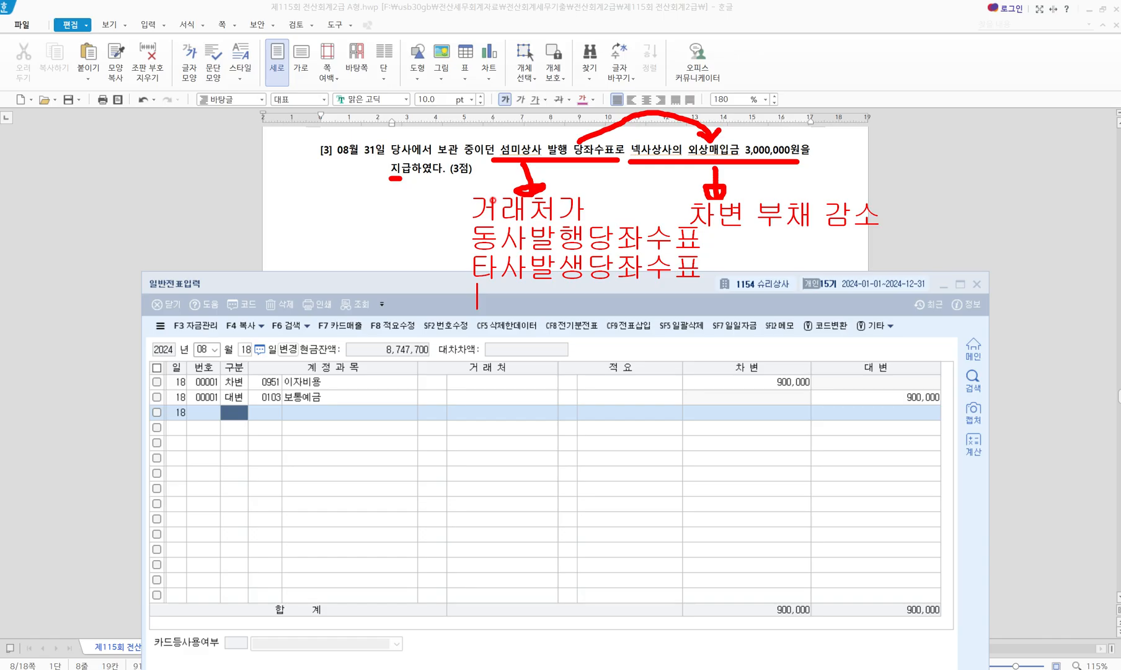
pyautogui.write('현')
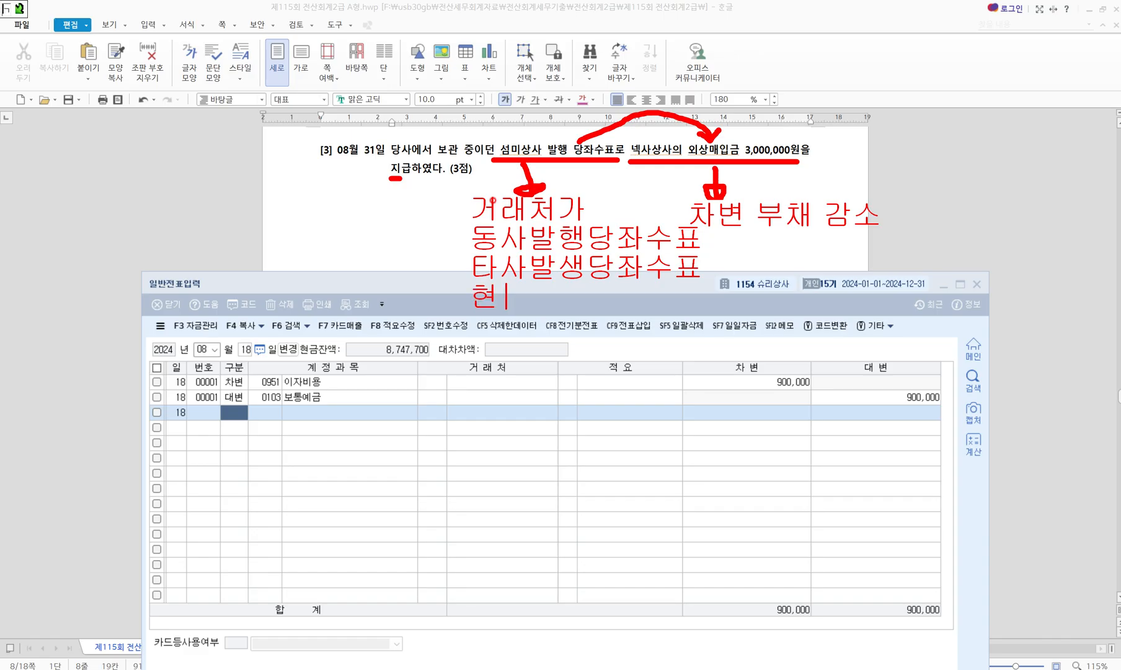
pyautogui.write('금')
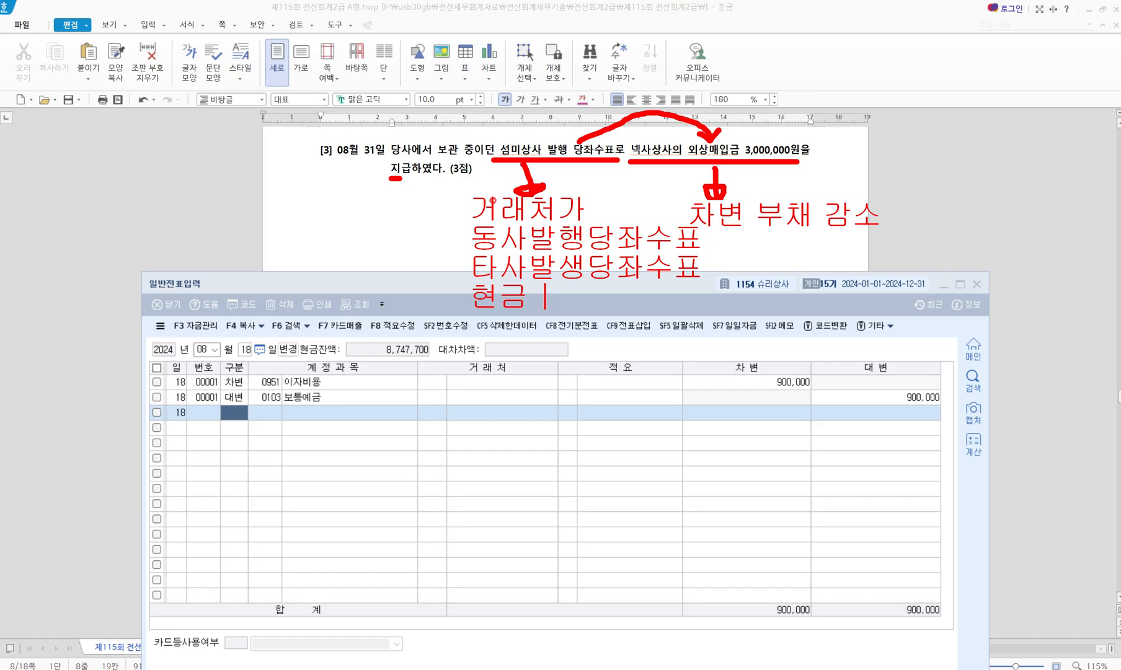
pyautogui.write('대변에 자산 ')
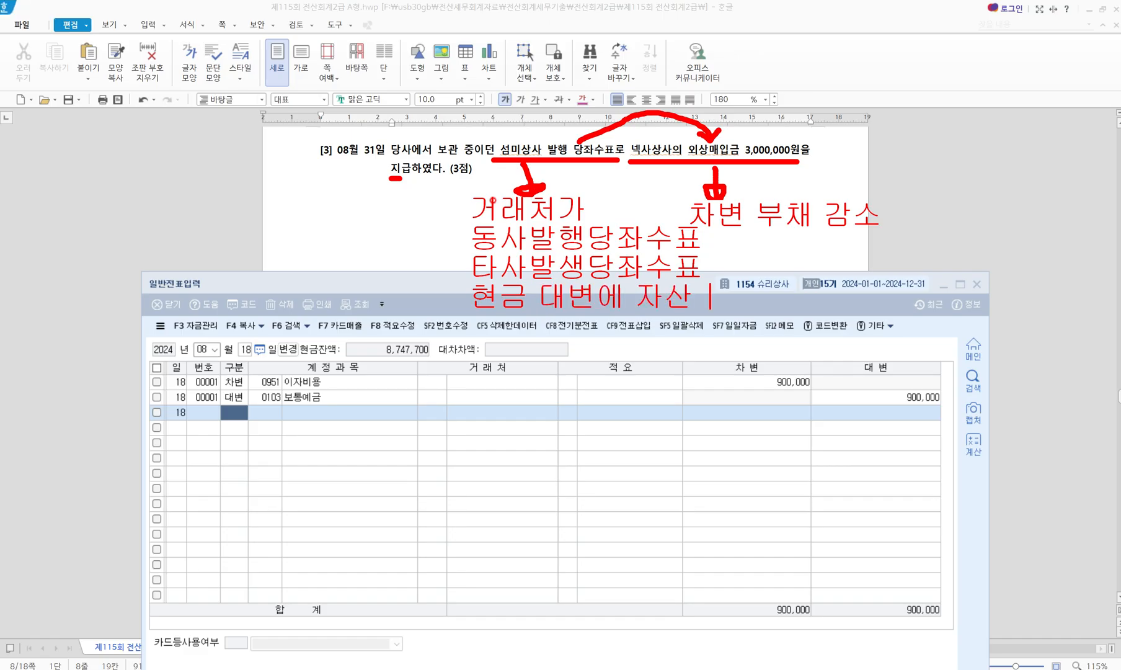
pyautogui.write('감소e')
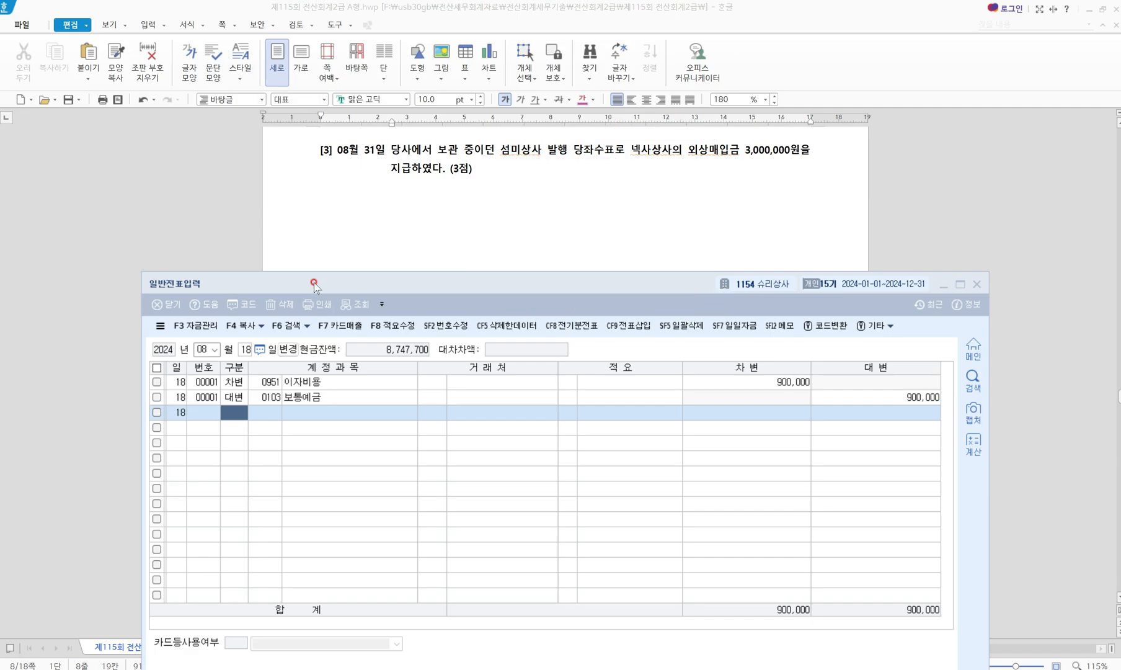
# Step: Clear the markings on question [3] and set the voucher date to 08월 31일
pyautogui.press('Escape')
pyautogui.click(205, 349)
pyautogui.write('8')
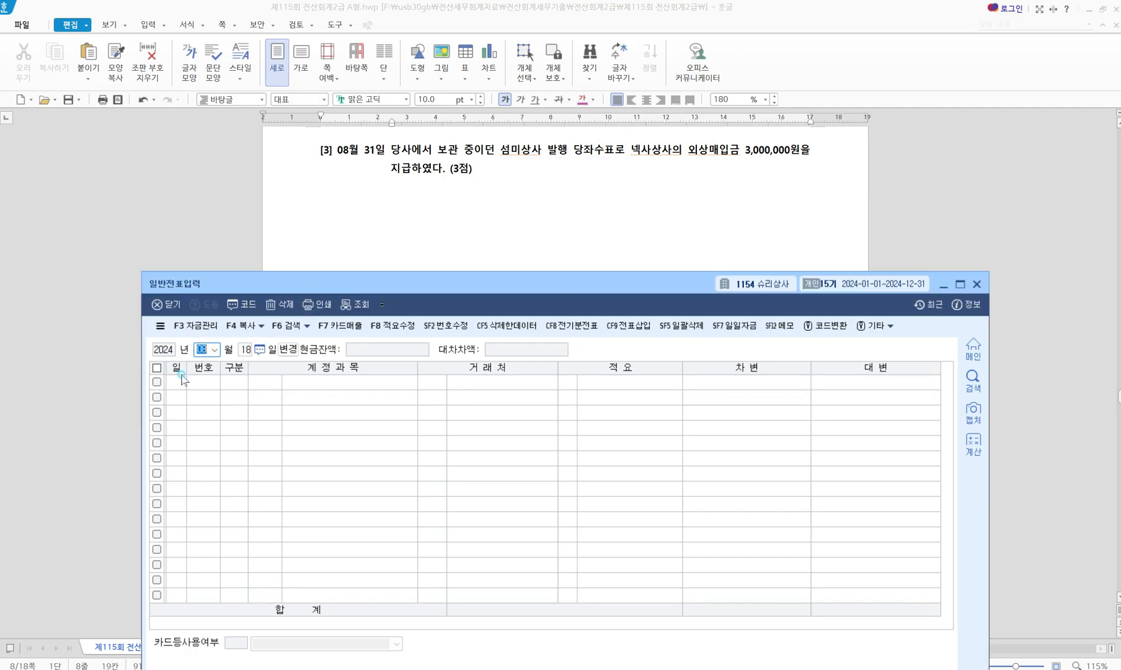
pyautogui.press('Return')
pyautogui.write('31')
pyautogui.press('Return')
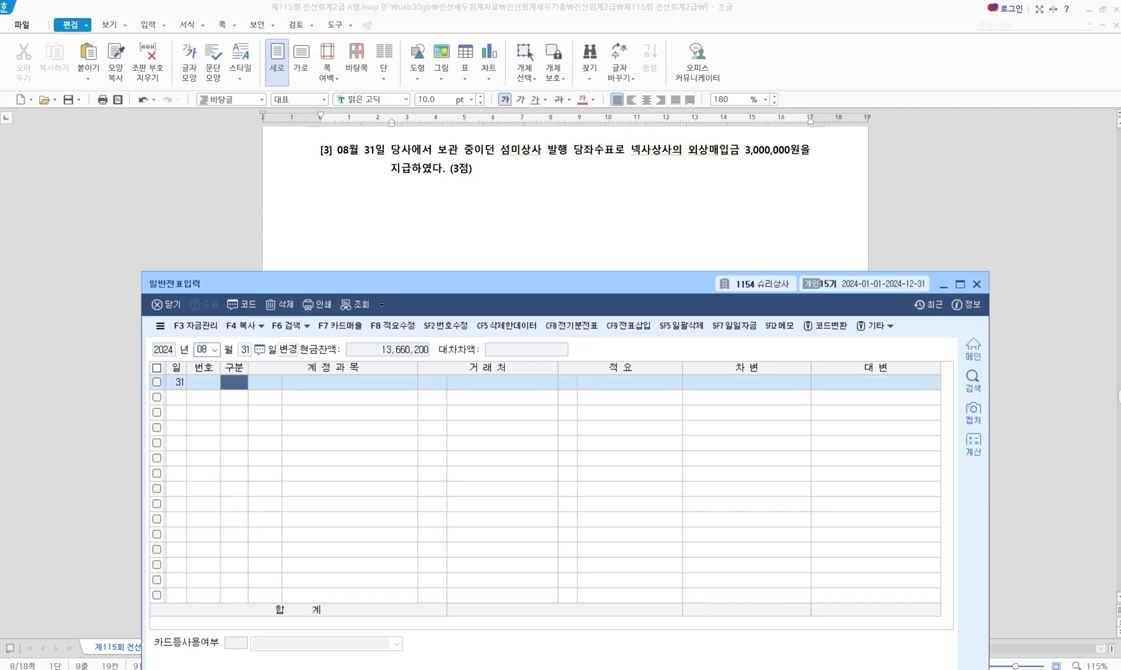
# Step: Enter a debit line (차변) for 외상매입금 with 거래처 넥사상사 and amount 3,000,000
pyautogui.write('3')
pyautogui.write('외상매')
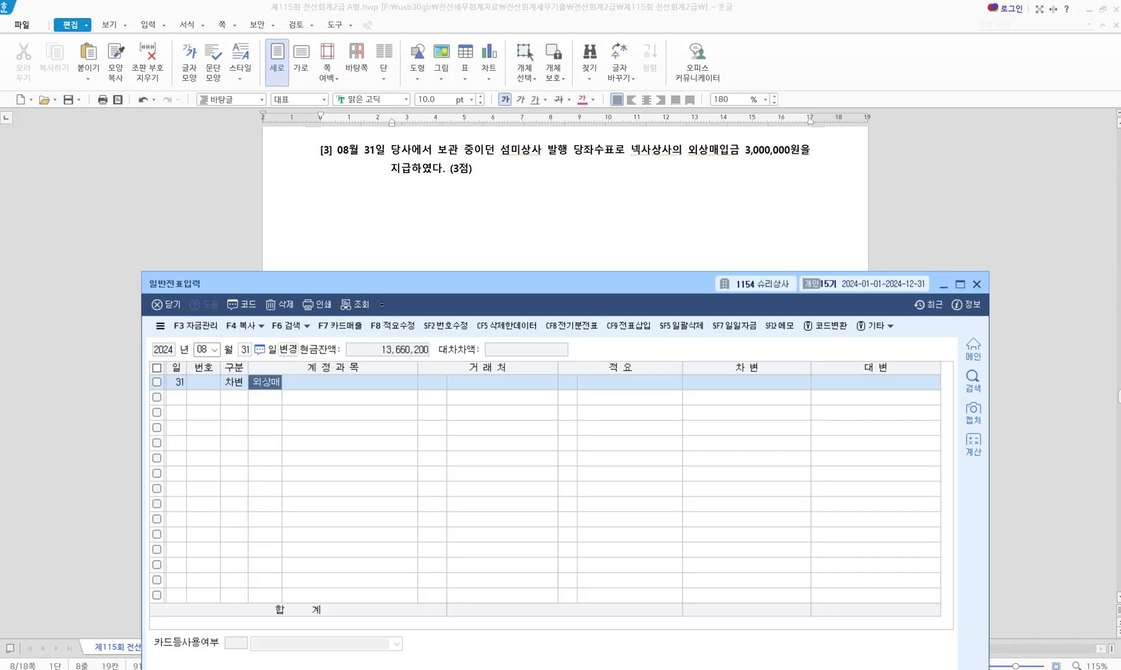
pyautogui.press('Return')
pyautogui.press('Return')
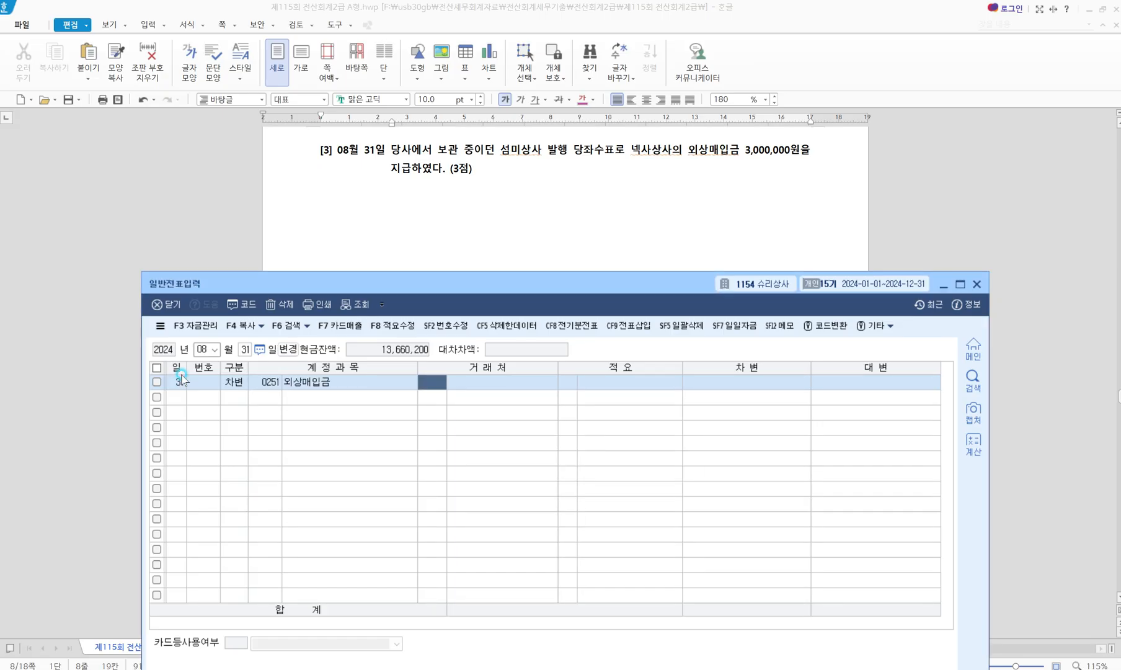
pyautogui.write('넥사')
pyautogui.press('Return')
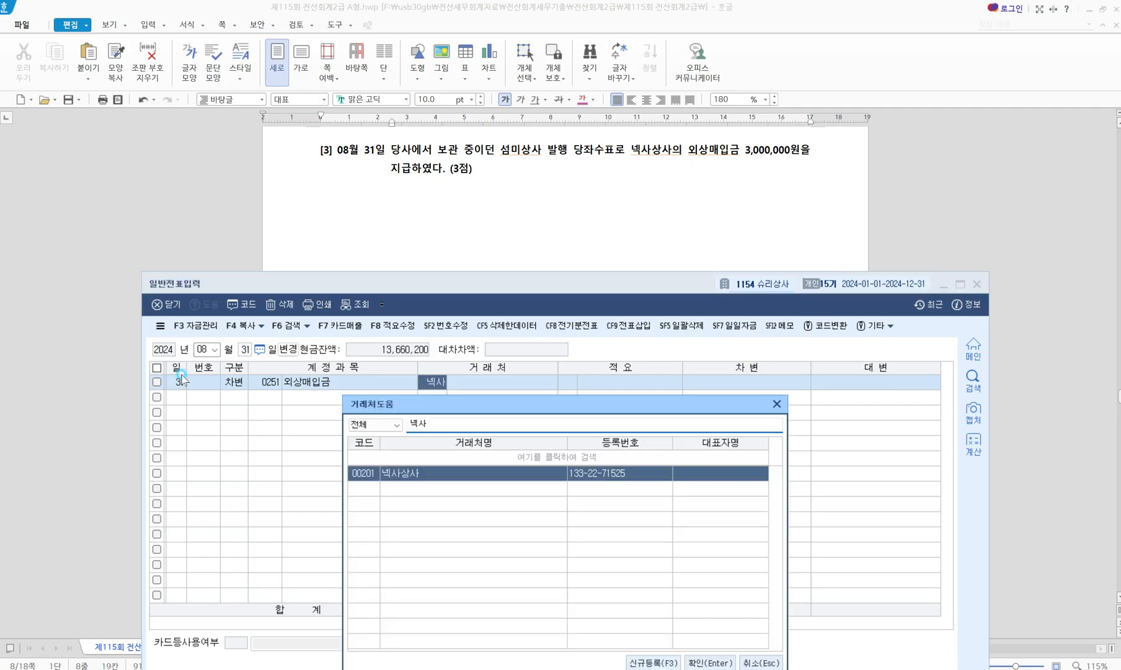
pyautogui.press('Return')
pyautogui.press('Return')
pyautogui.press('Return')
pyautogui.write('3000000')
pyautogui.press('Return')
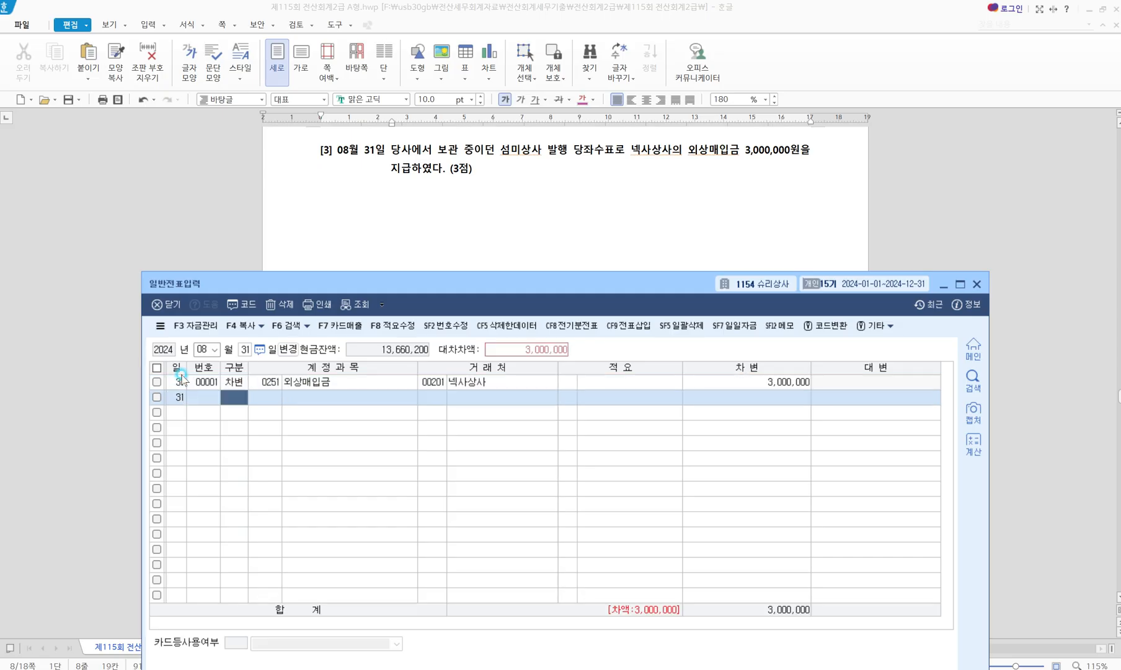
# Step: Enter the credit line (대변) for account 101 현금 with amount 3,000,000 and no 거래처
pyautogui.write('4')
pyautogui.write('101')
pyautogui.press('Return')
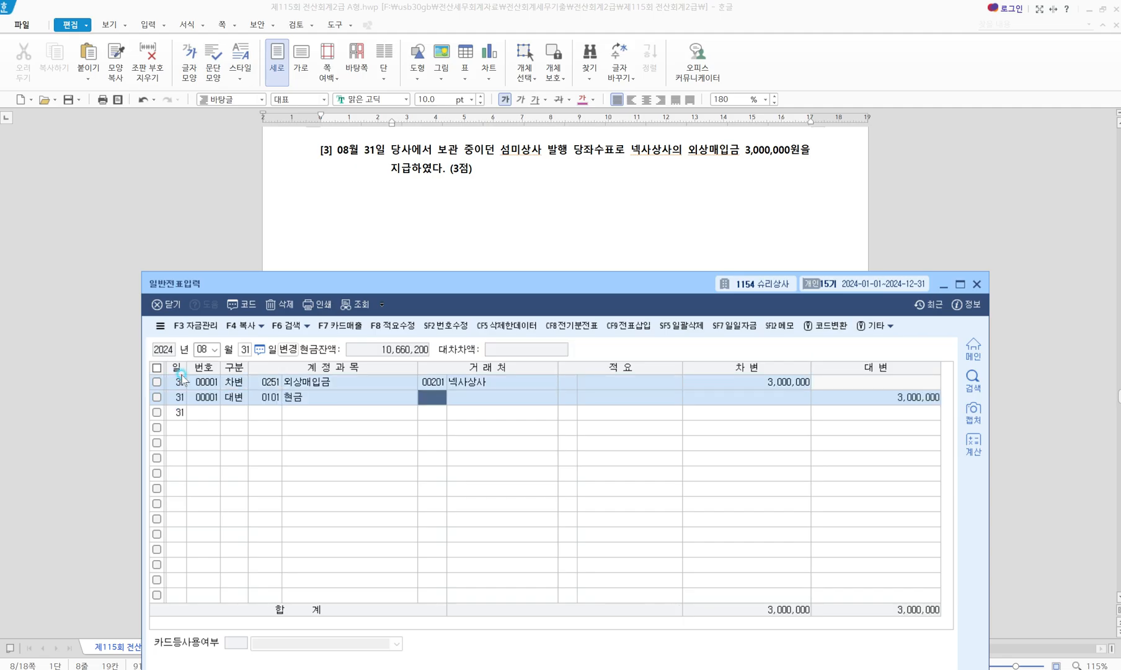
pyautogui.press('Return')
pyautogui.press('Return')
pyautogui.press('Return')
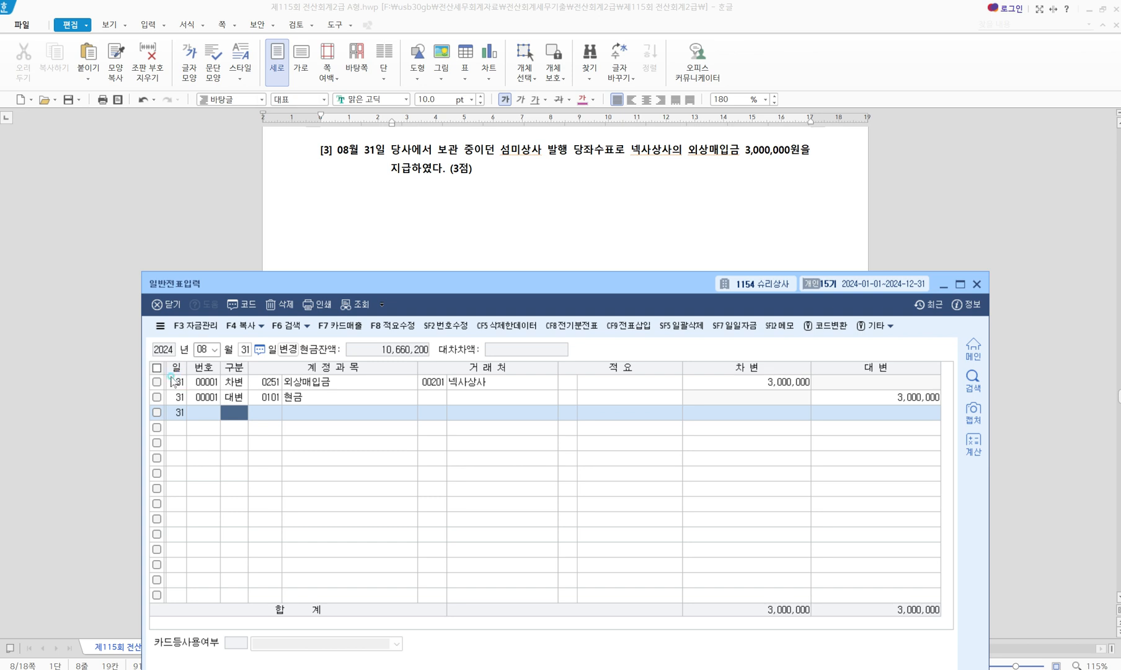
# Step: Box the 넥사상사 거래처 entry, mark the 현금 line's 거래처 cell, and clear the markings
pyautogui.moveTo(386, 358); pyautogui.dragTo(510, 404)
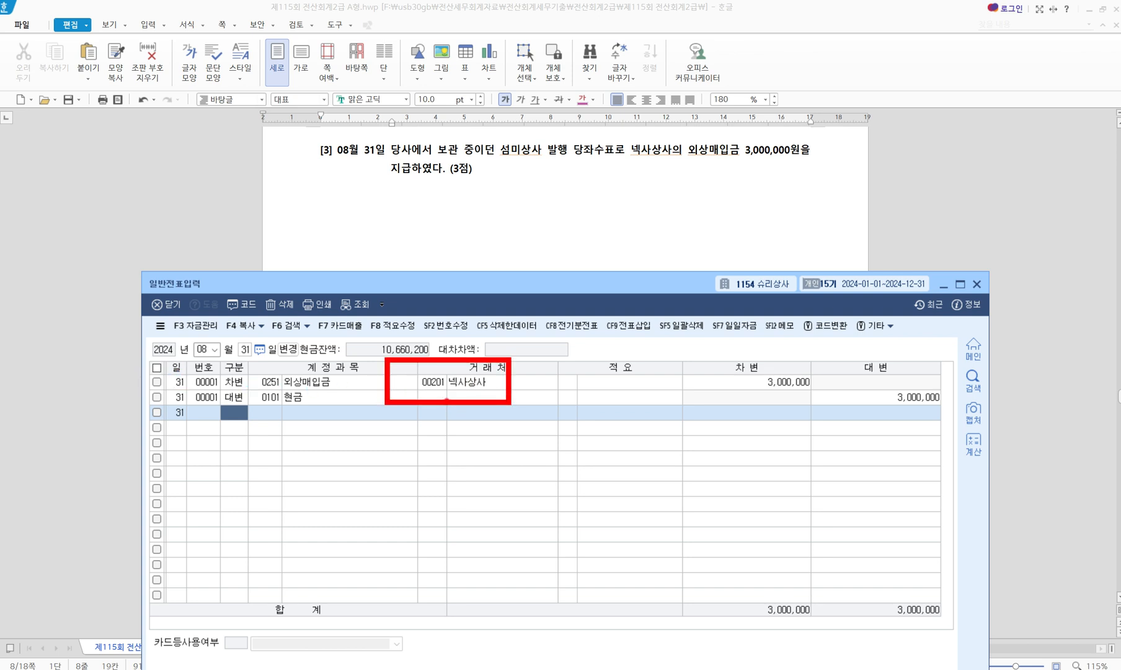
pyautogui.click(465, 397)
pyautogui.moveTo(468, 395); pyautogui.dragTo(469, 396)
pyautogui.press('Escape')
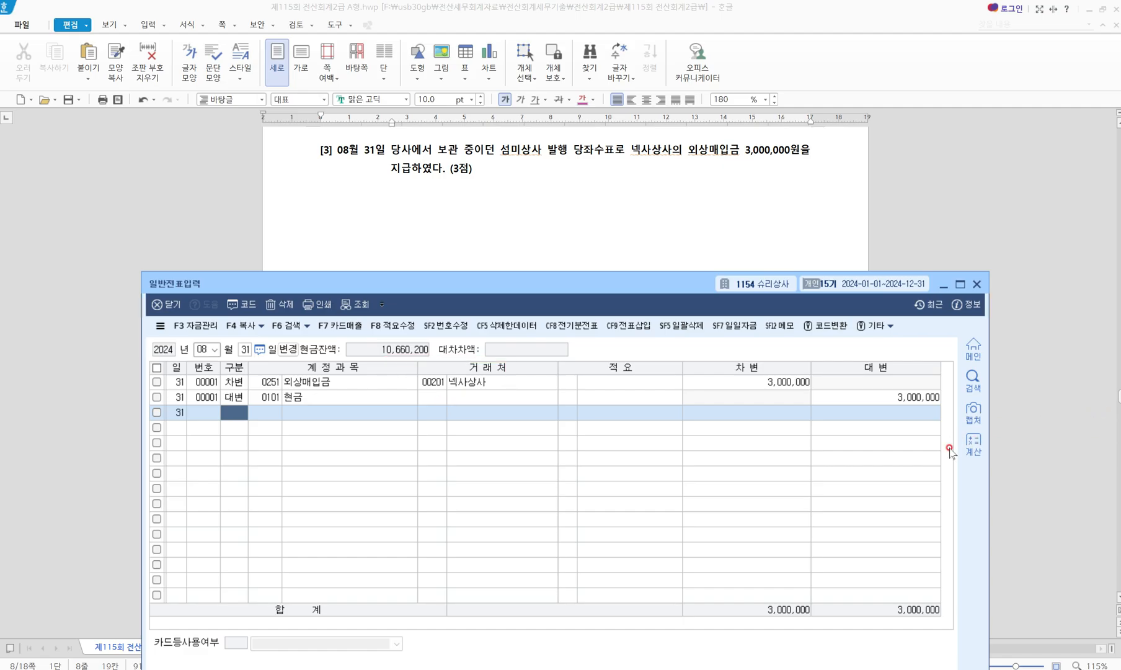
# Step: In question [4], underline 현금 500,000원 and 방송국에 기부, and draw a downward arrow below 기부
pyautogui.scroll(-3, 457, 254)
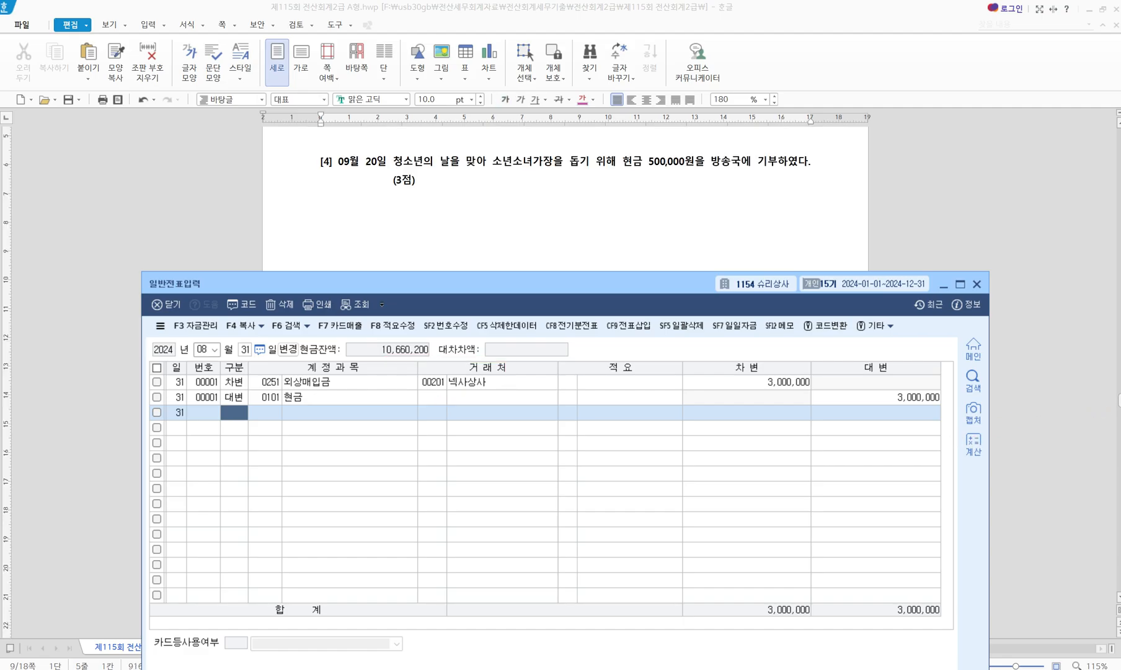
pyautogui.click(457, 254)
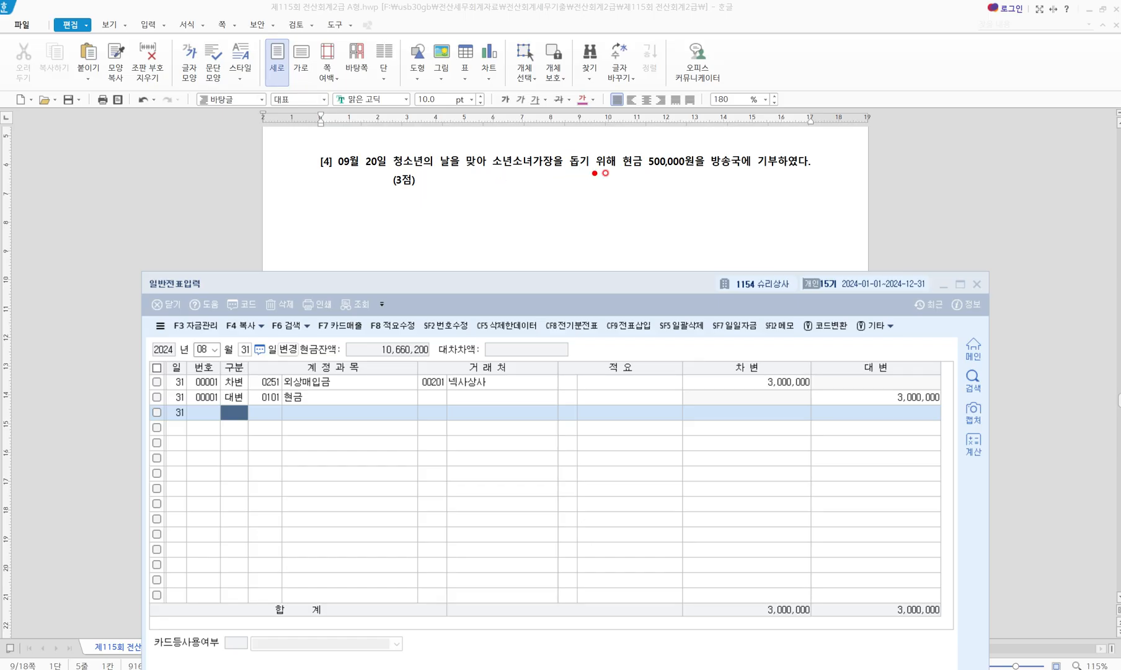
pyautogui.moveTo(613, 172)
pyautogui.mouseDown()
pyautogui.moveTo(785, 174)
pyautogui.moveTo(719, 211)
pyautogui.moveTo(735, 216)
pyautogui.mouseUp()
pyautogui.click(693, 185)
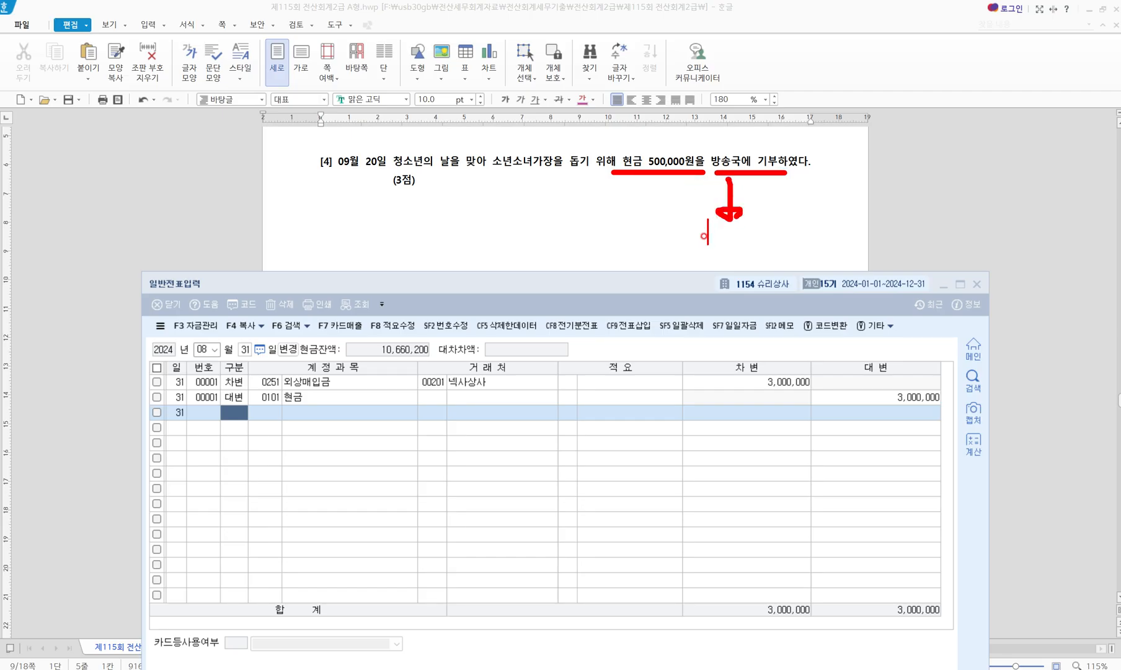
# Step: Write the note "기부금(비용) 차변" below the arrow in question [4]
pyautogui.write('키부')
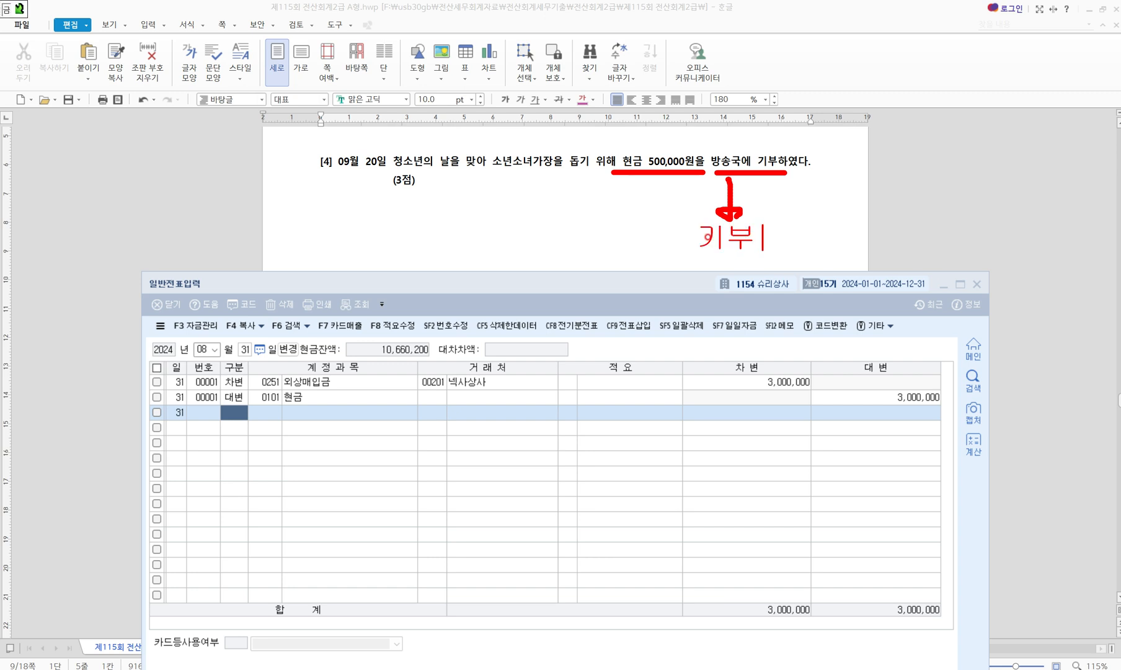
pyautogui.write('금(')
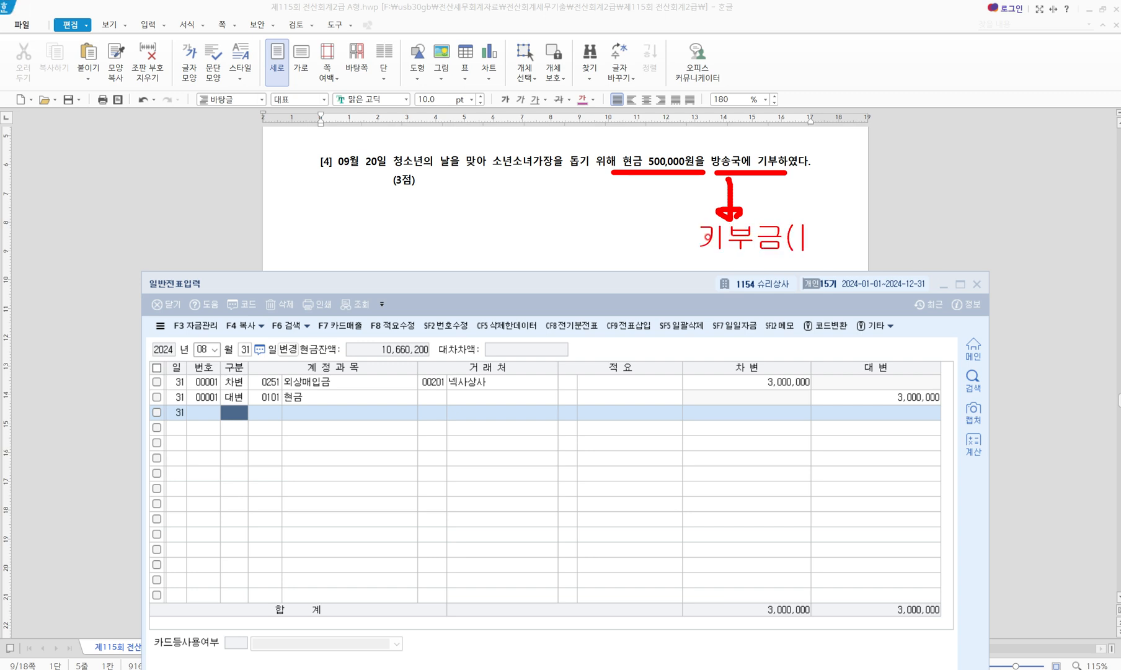
pyautogui.write('비용) 찹ㄴ')
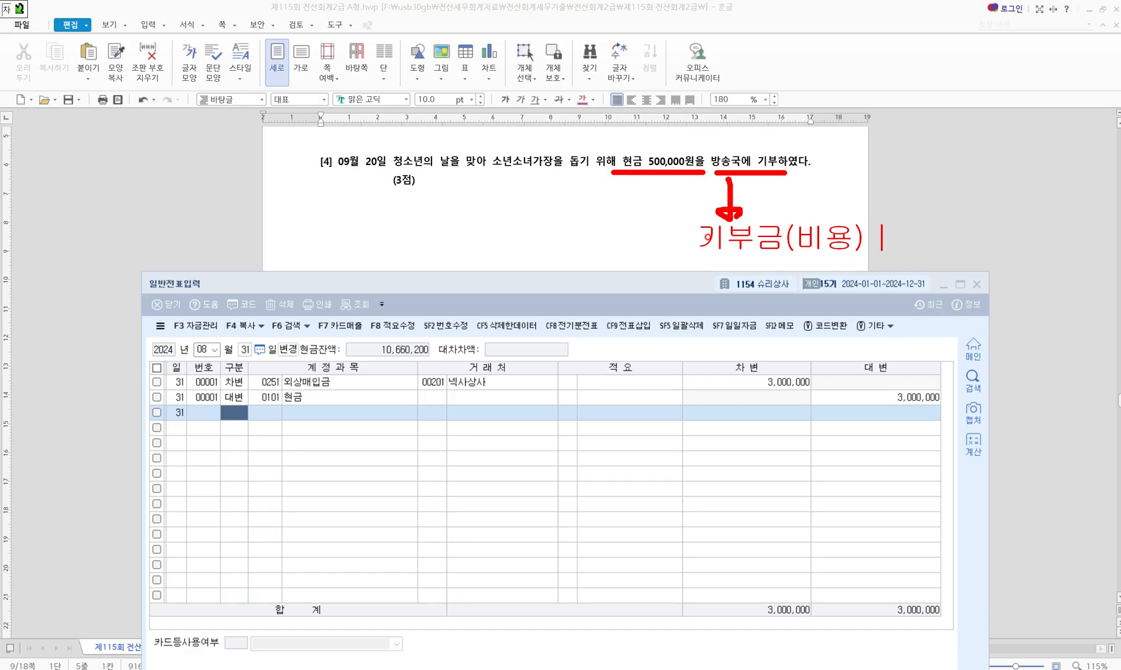
pyautogui.press('BackSpace')
pyautogui.press('BackSpace')
pyautogui.press('BackSpace')
pyautogui.write('차변')
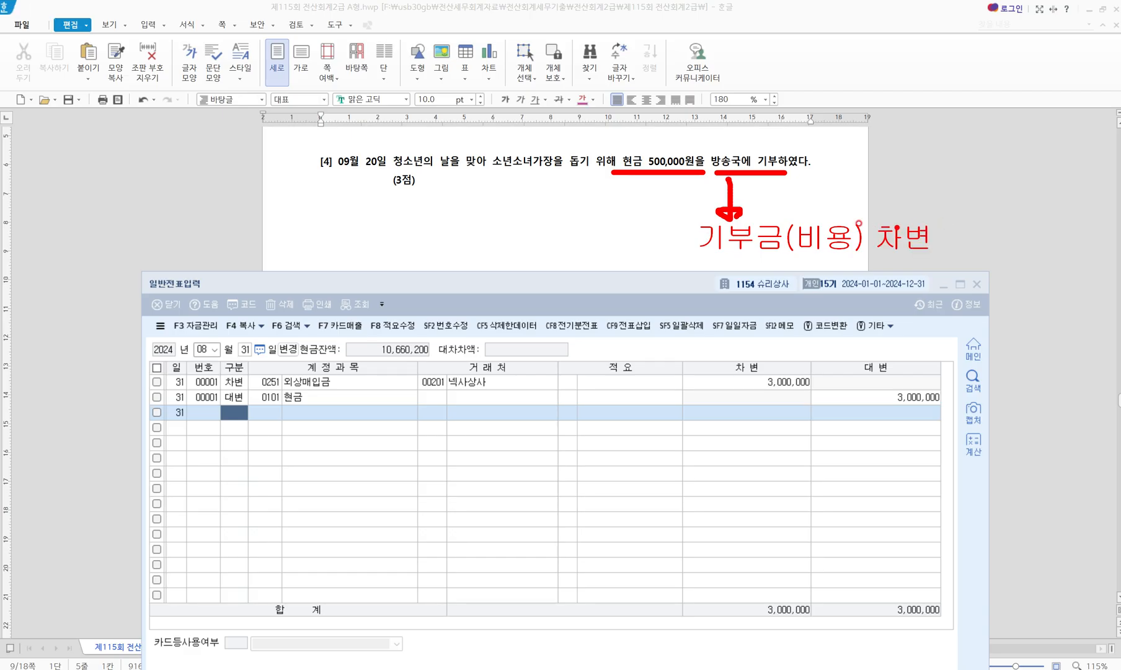
# Step: Draw a line from 현금 500,000원, label it "대변", and clear the markings
pyautogui.moveTo(645, 177); pyautogui.dragTo(614, 199)
pyautogui.press('t')
pyautogui.write('대변')
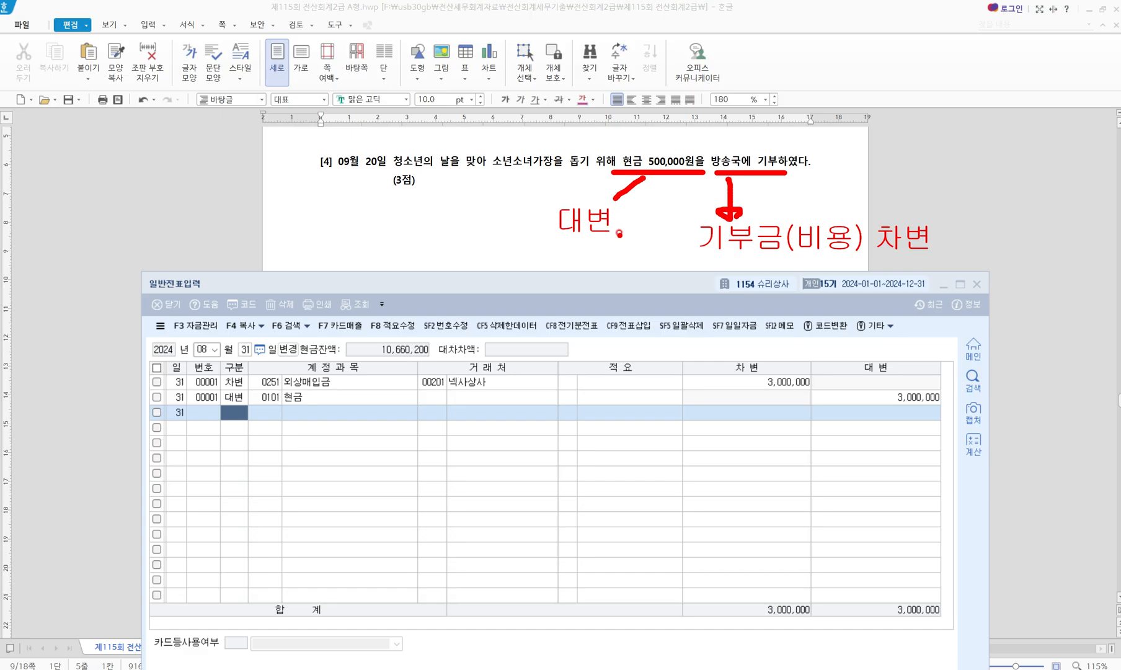
pyautogui.press('Escape')
# Step: Set the voucher date to 09월 20일
pyautogui.click(210, 350)
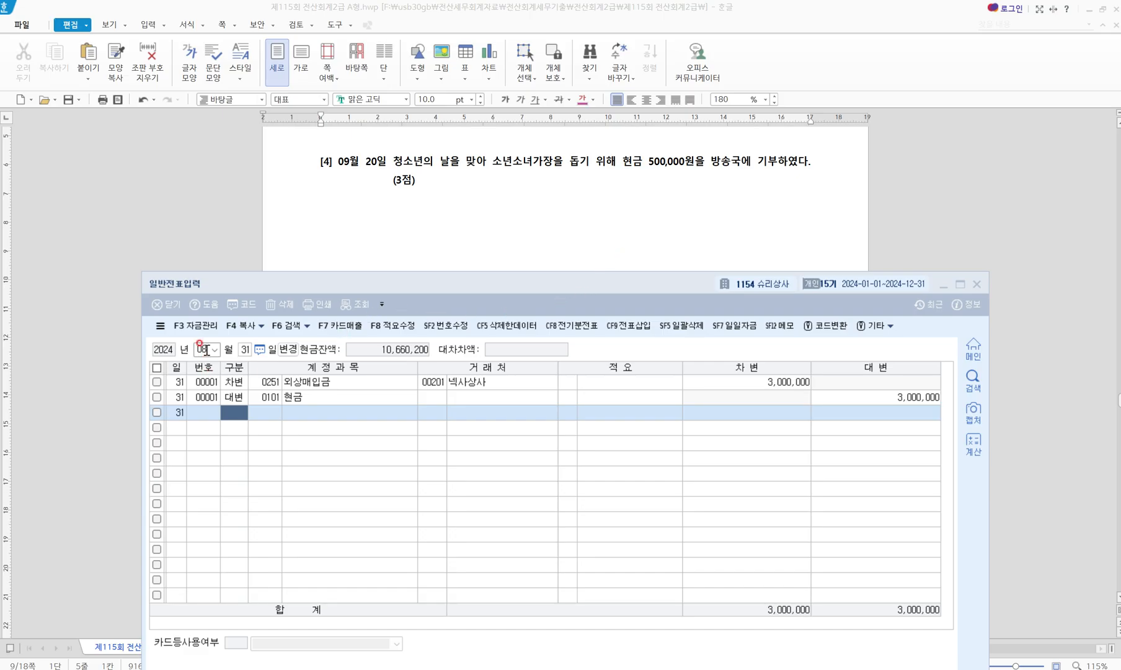
pyautogui.write('0920')
pyautogui.press('Return')
# Step: Enter a debit line (차변) for account 953 기부금 with amount 500,000
pyautogui.write('3')
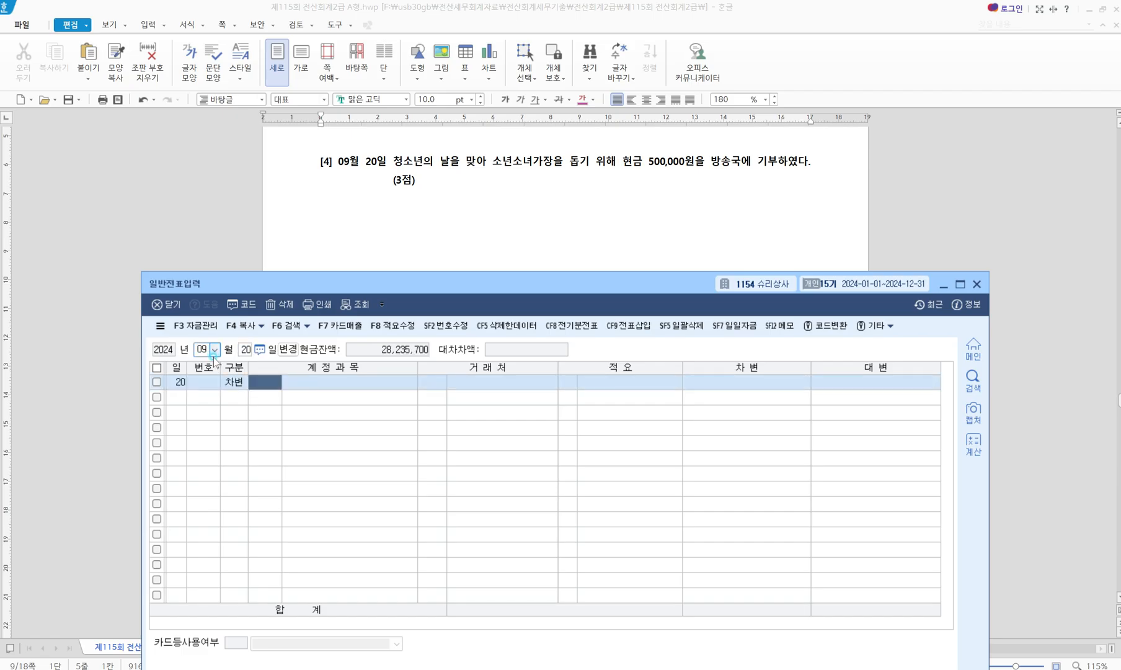
pyautogui.write('953')
pyautogui.press('Return')
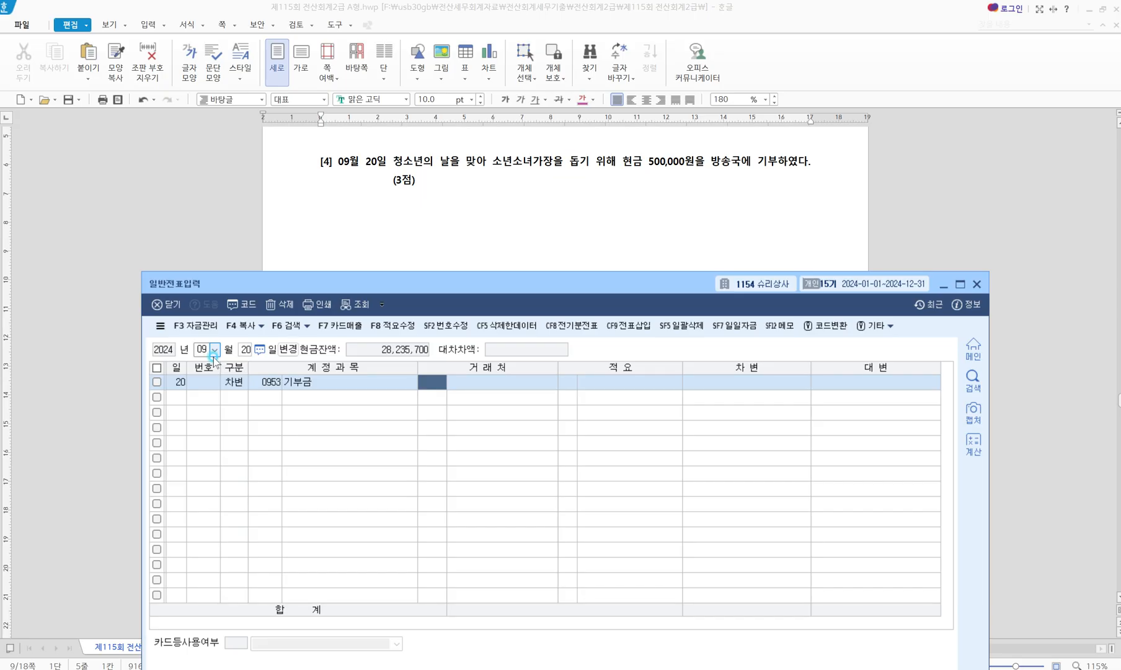
pyautogui.press('Return')
pyautogui.press('Return')
pyautogui.press('Return')
pyautogui.write('5000000')
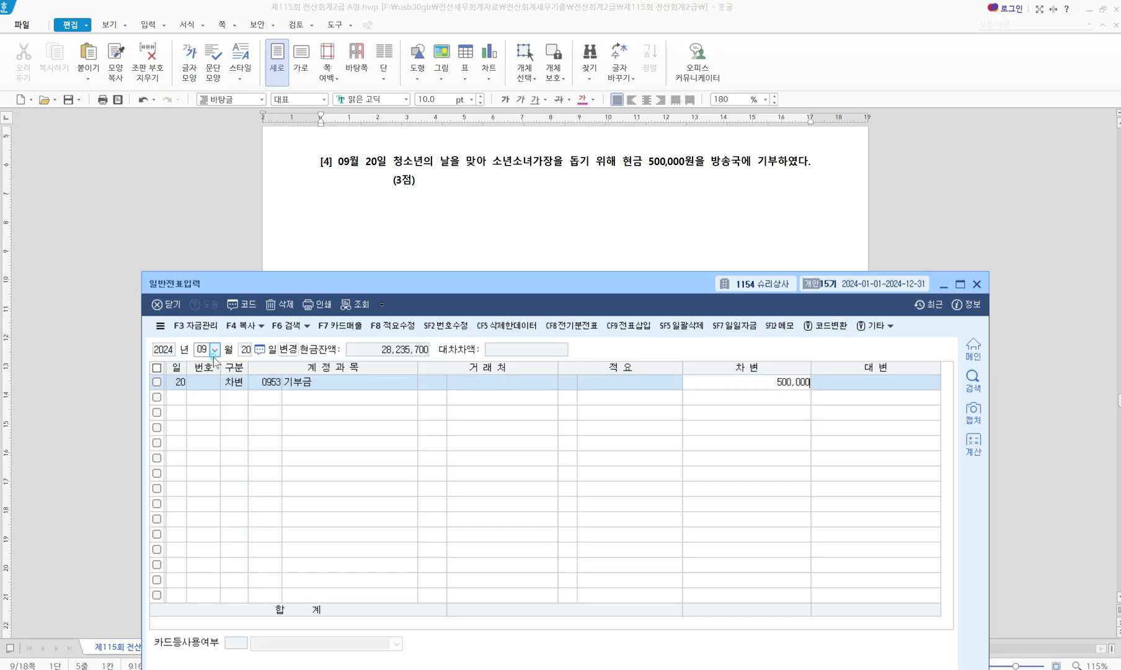
pyautogui.press('Return')
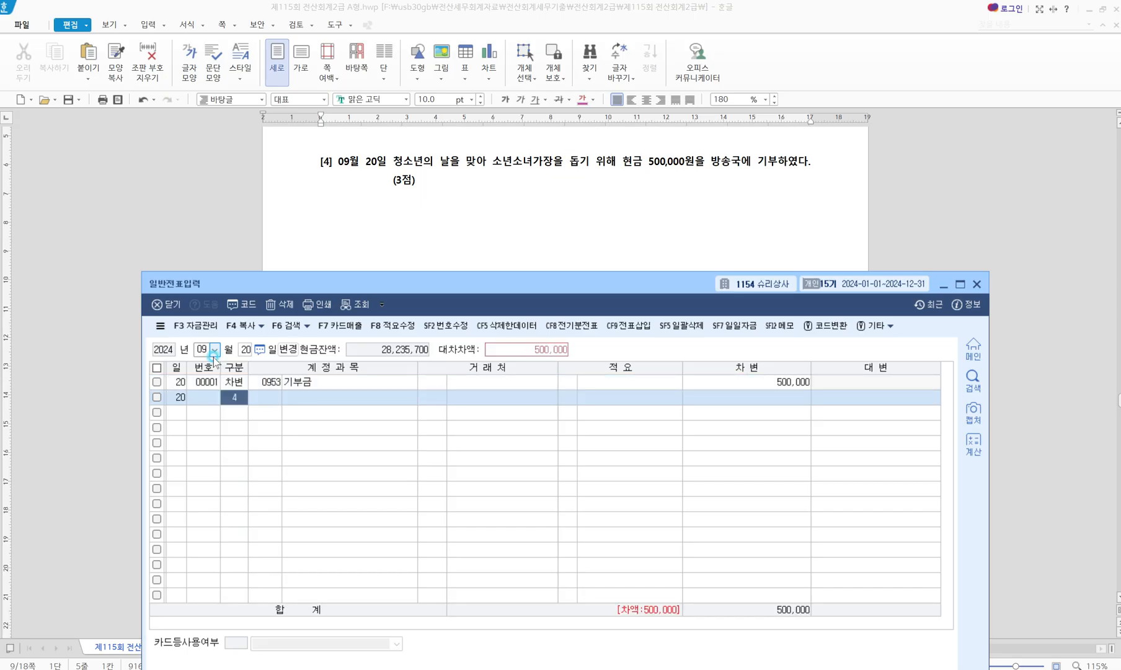
# Step: Enter the credit line (대변) for 현금 to balance the 기부금 entry
pyautogui.write('4혀현금')
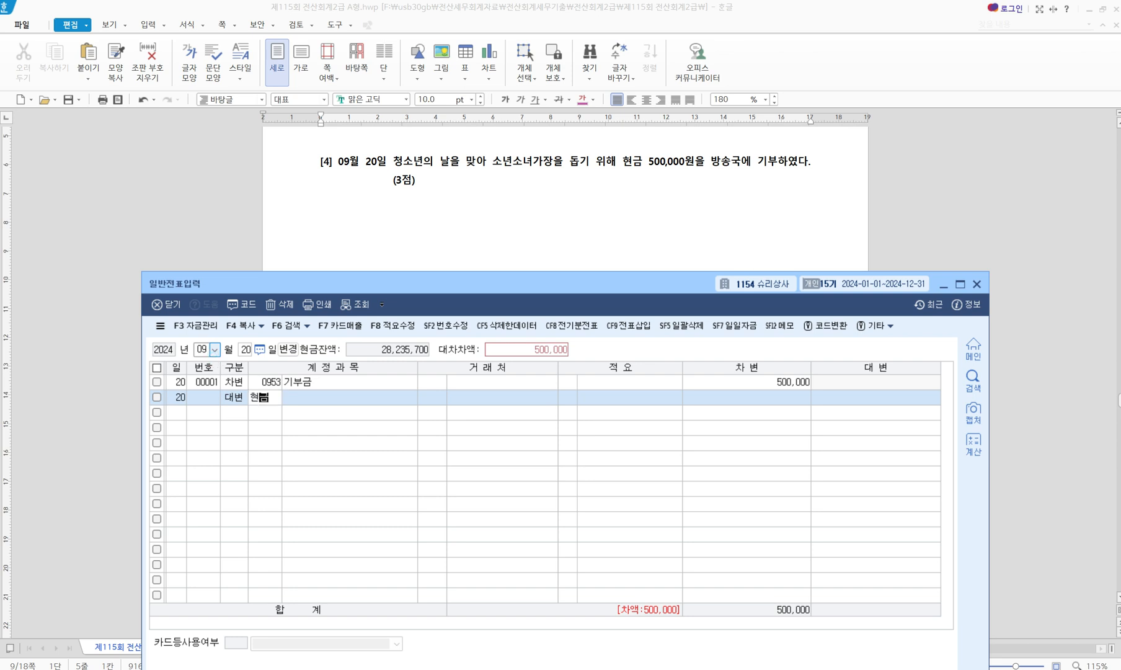
pyautogui.press('Return')
pyautogui.press('Return')
pyautogui.press('Return')
pyautogui.press('Return')
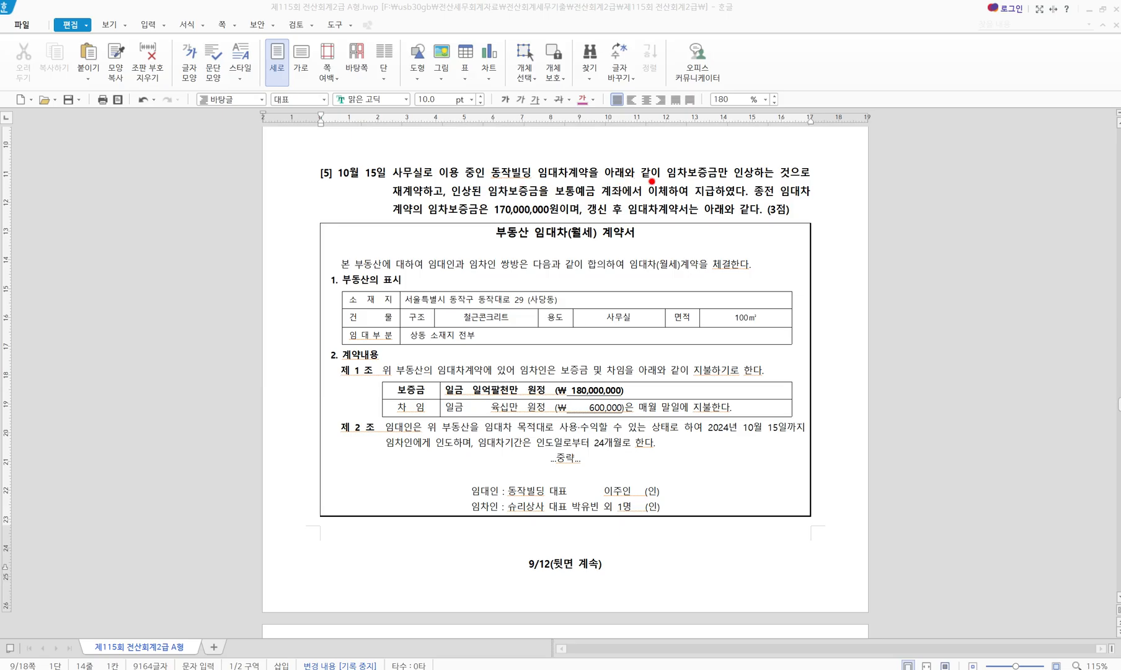
# Step: In question [5], underline 임차보증금만 인상하는 것, 재계약, and 보통예금 계좌에서 이체하여 지급
pyautogui.moveTo(655, 181); pyautogui.dragTo(797, 180)
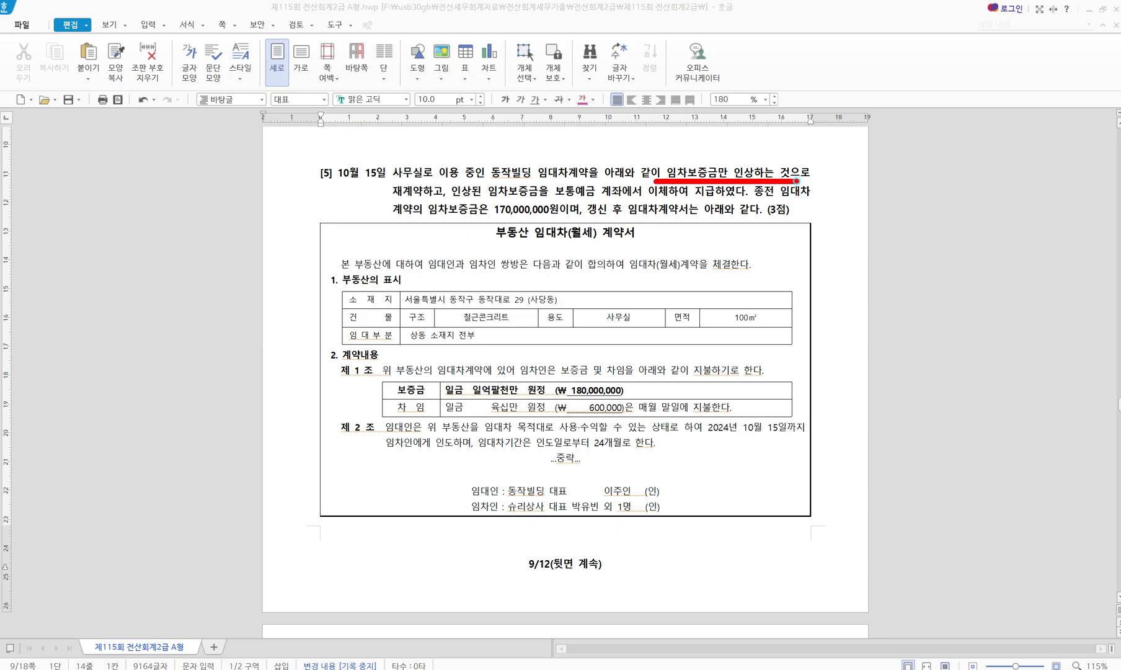
pyautogui.moveTo(392, 199); pyautogui.dragTo(425, 199)
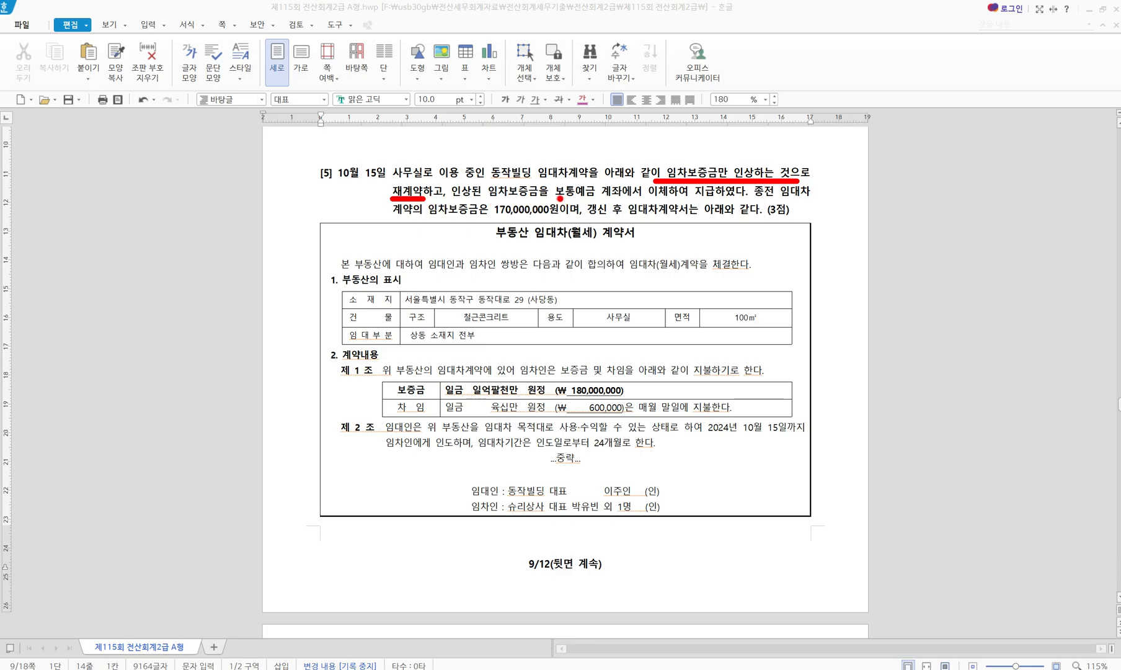
pyautogui.moveTo(558, 197); pyautogui.dragTo(705, 196)
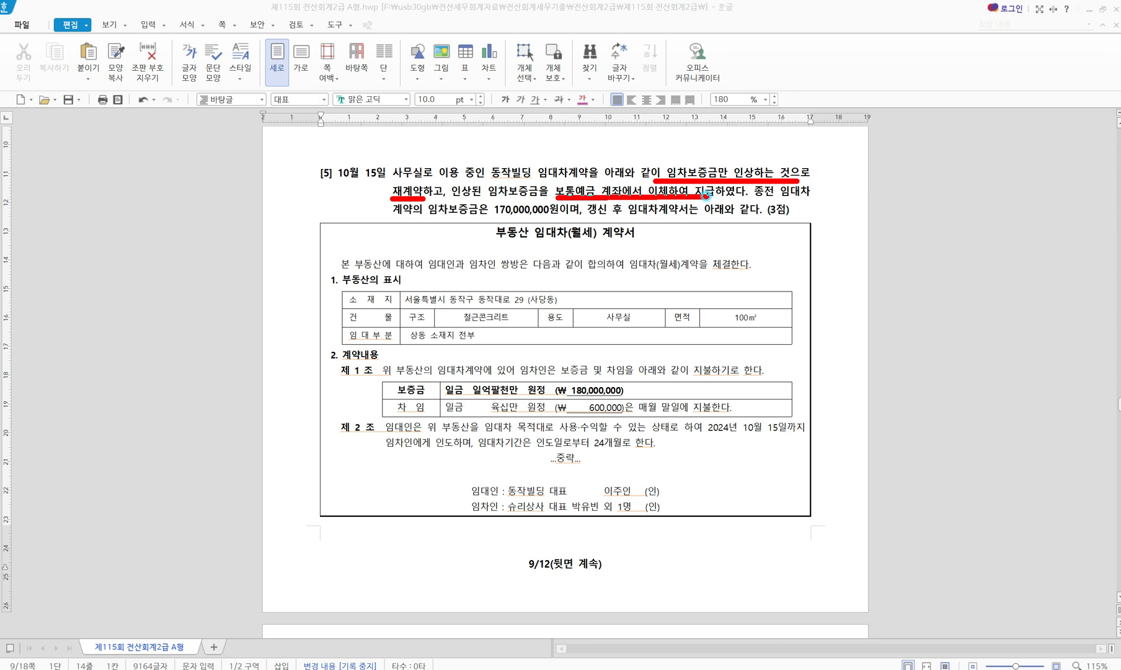
# Step: Draw an arrow up from 보통예금 and write the note "대변 자산 감소" beside it
pyautogui.moveTo(566, 184)
pyautogui.mouseDown()
pyautogui.moveTo(557, 127)
pyautogui.moveTo(594, 140)
pyautogui.mouseUp()
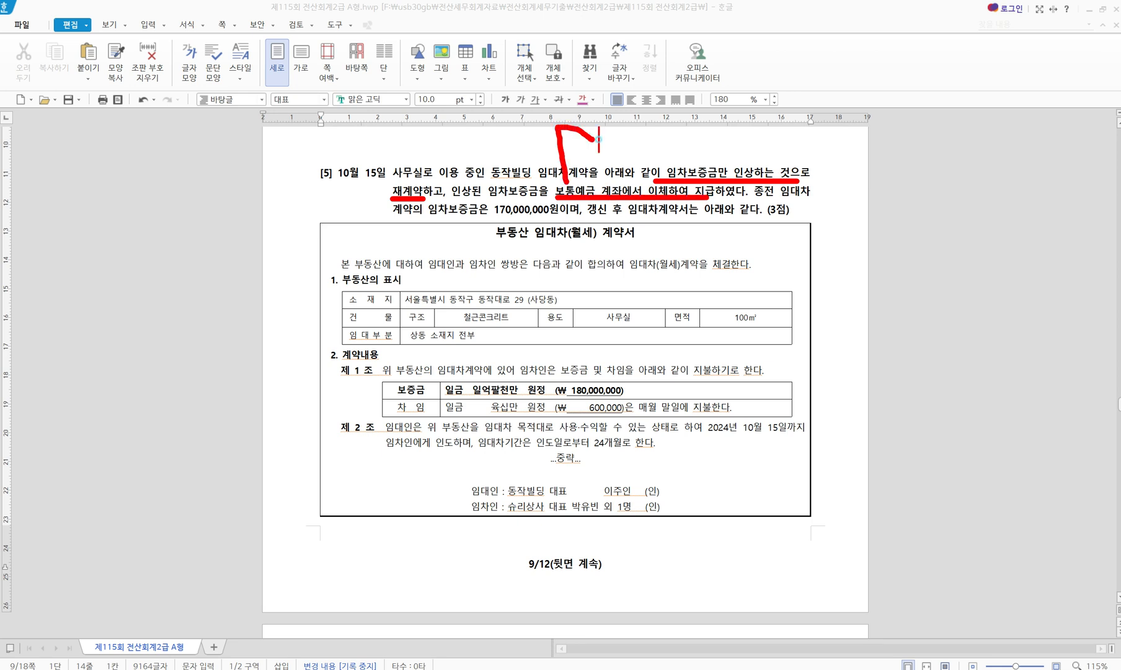
pyautogui.moveTo(613, 130); pyautogui.dragTo(613, 148)
pyautogui.moveTo(628, 127)
pyautogui.mouseDown()
pyautogui.moveTo(628, 152)
pyautogui.moveTo(645, 152)
pyautogui.mouseUp()
pyautogui.hotkey('ctrl', 'z')
pyautogui.hotkey('ctrl', 'z')
pyautogui.hotkey('ctrl', 'z')
pyautogui.hotkey('ctrl', 'z')
pyautogui.write('대변 ')
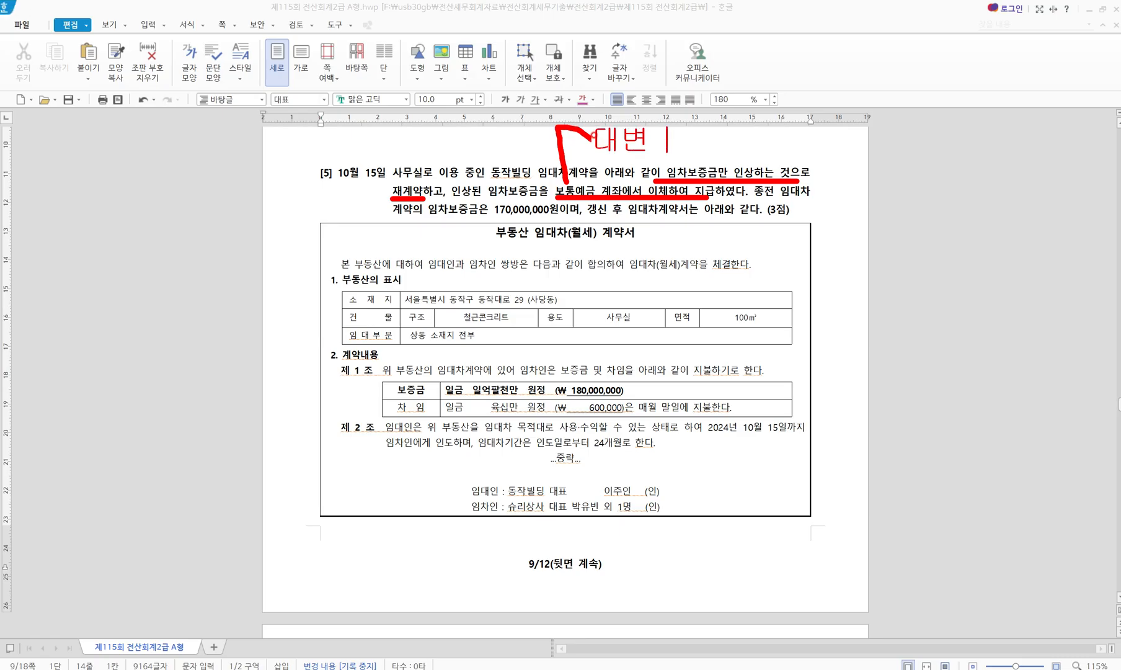
pyautogui.write('자산 감소')
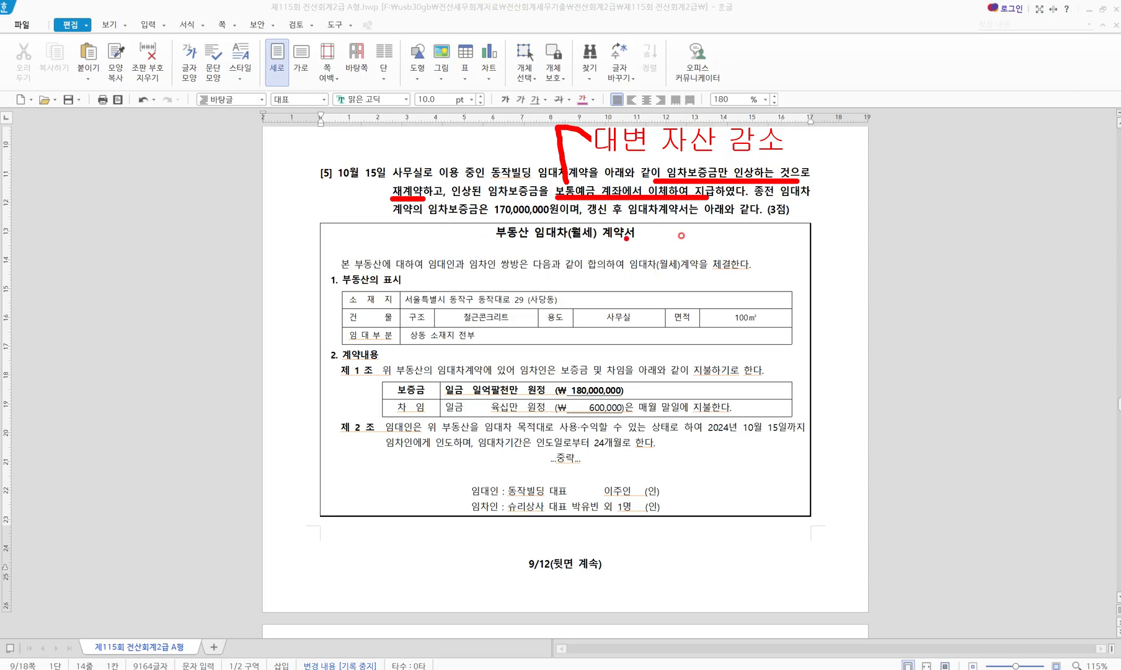
# Step: Underline 종전 임대차계약의 임차보증금은 170,000,000원 and draw an arrow from 임대차계약서 down to the contract
pyautogui.moveTo(750, 198); pyautogui.dragTo(807, 197)
pyautogui.moveTo(388, 218); pyautogui.dragTo(574, 217)
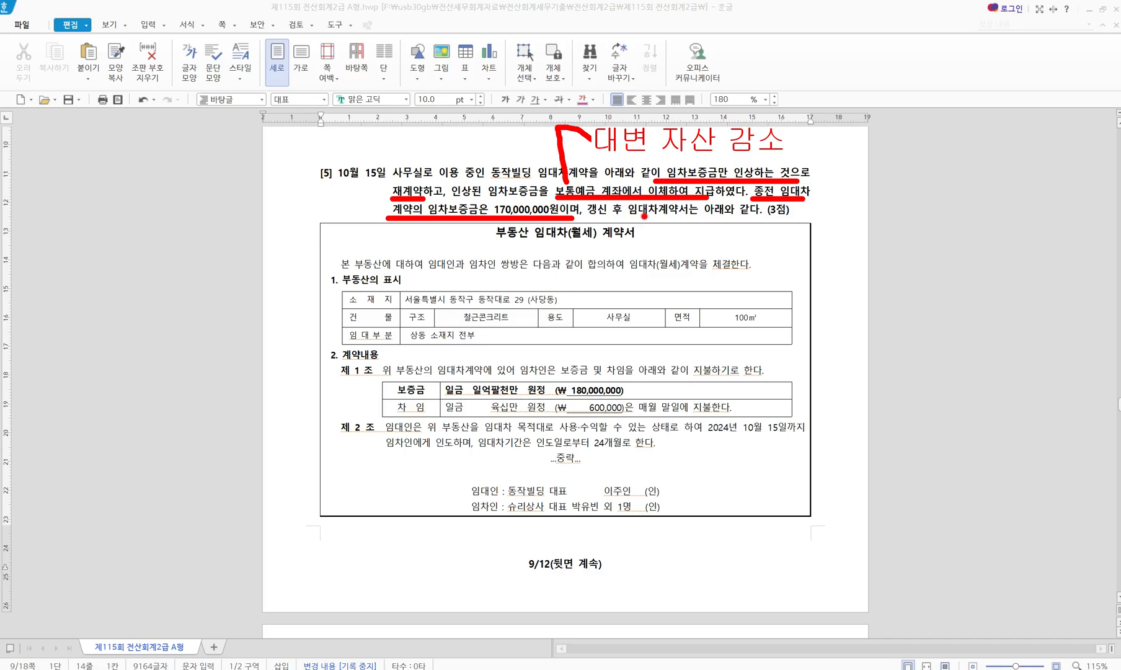
pyautogui.moveTo(647, 215)
pyautogui.mouseDown()
pyautogui.moveTo(644, 243)
pyautogui.moveTo(657, 235)
pyautogui.mouseUp()
# Step: Box the contract's 보증금 180,000,000 with an arrow from 170,000,000원, circle 임차보증금, and clear the markings
pyautogui.moveTo(366, 381); pyautogui.dragTo(642, 399)
pyautogui.moveTo(538, 222)
pyautogui.mouseDown()
pyautogui.moveTo(546, 374)
pyautogui.moveTo(564, 368)
pyautogui.mouseUp()
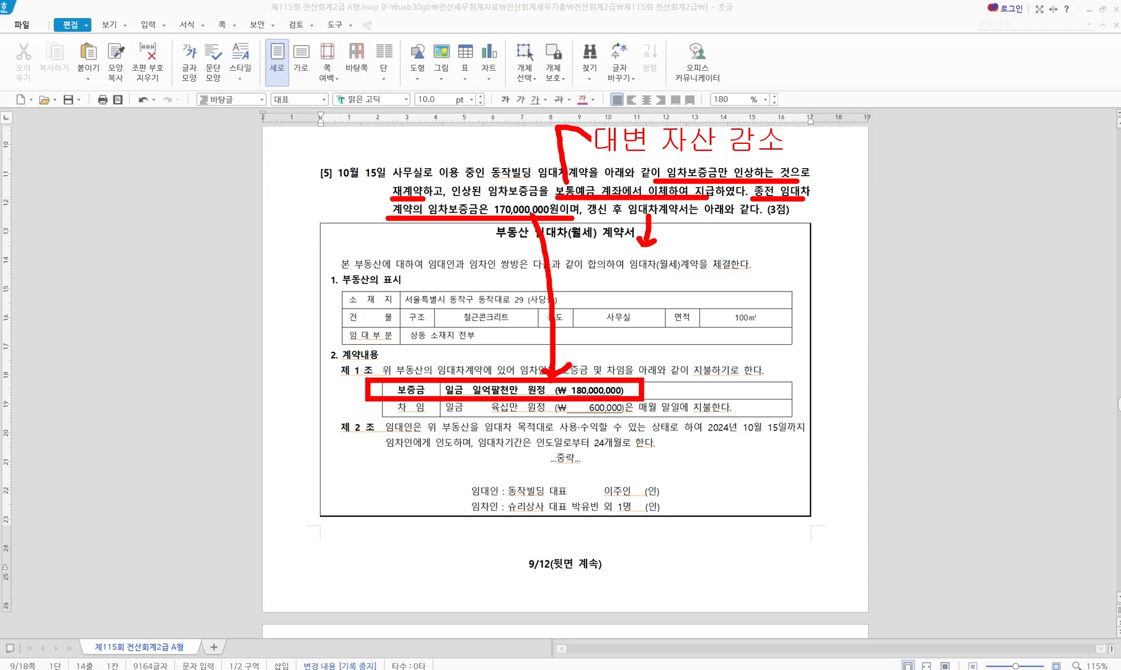
pyautogui.moveTo(467, 240)
pyautogui.mouseDown()
pyautogui.moveTo(434, 160)
pyautogui.moveTo(469, 248)
pyautogui.mouseUp()
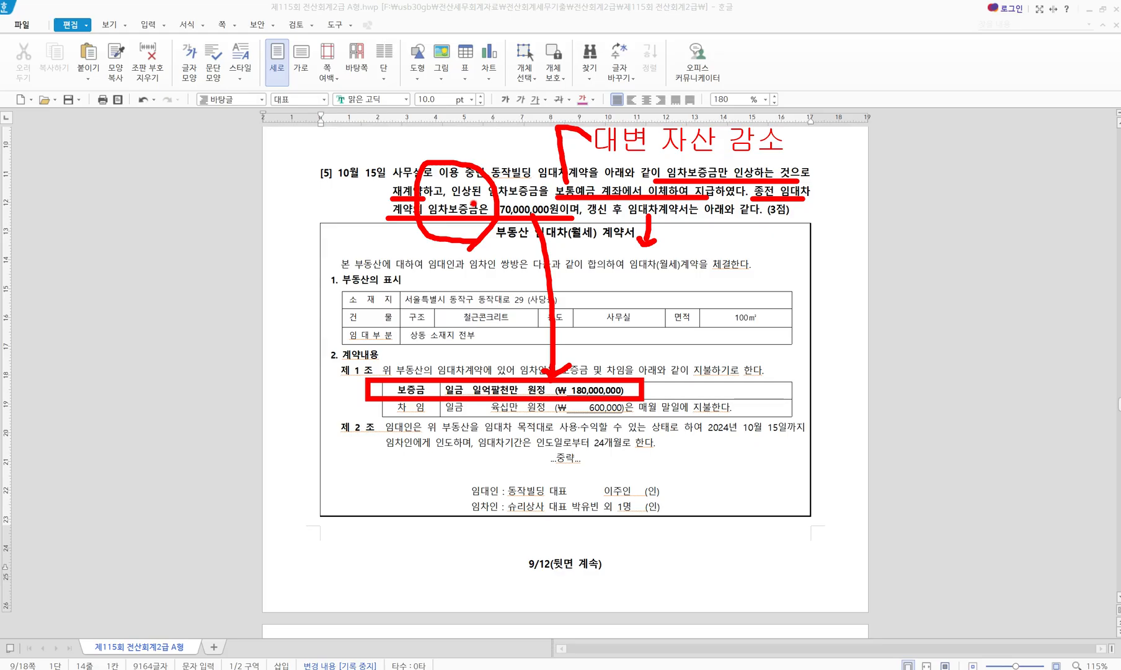
pyautogui.press('Escape')
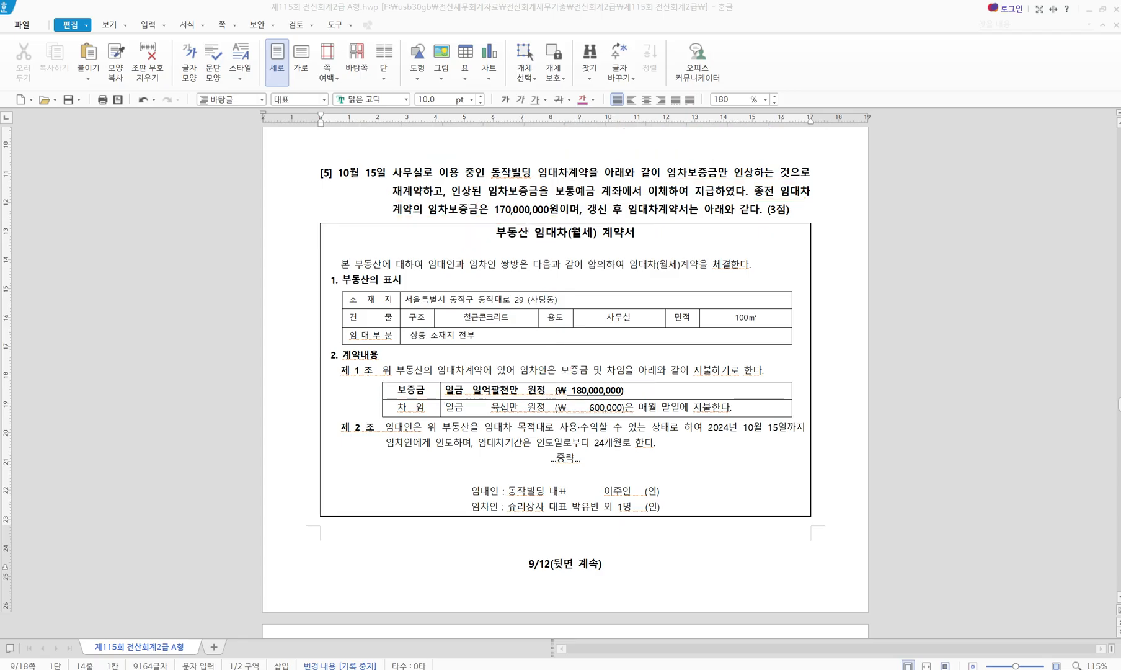
# Step: Switch to KcLep's 일반전표입력 and set the voucher date to October 15, 2024
pyautogui.hotkey('alt', 'Tab')
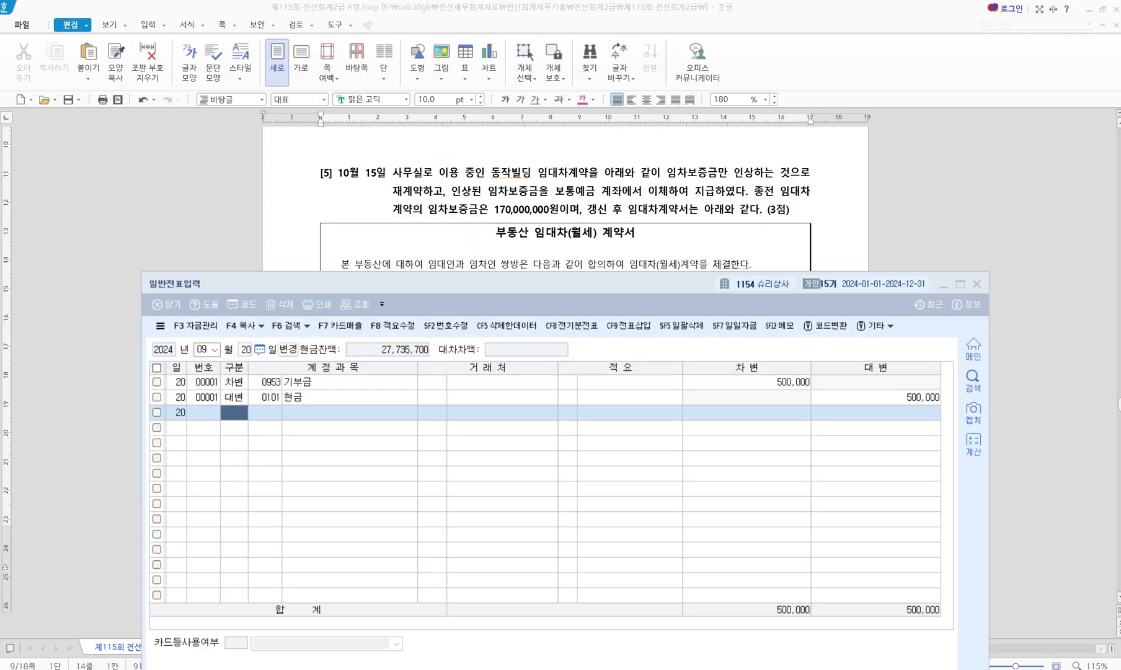
pyautogui.click(206, 350)
pyautogui.write('10')
pyautogui.press('Return')
pyautogui.write('15')
pyautogui.press('Return')
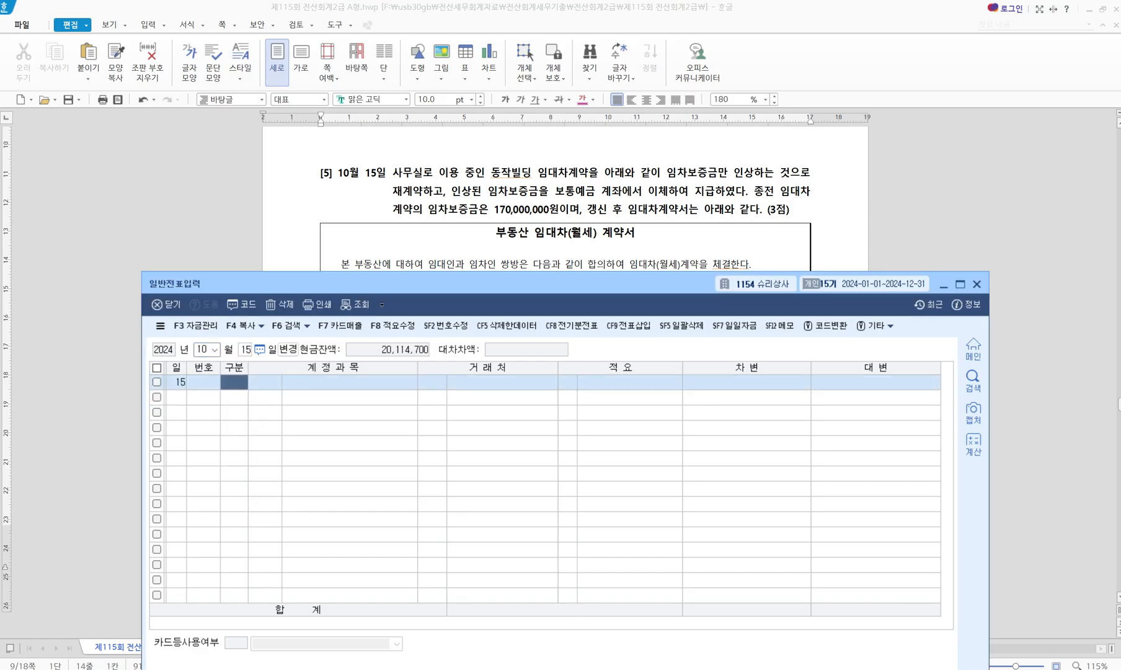
# Step: Enter a debit line for 임차보증금 with 동작빌딩 as the counterparty and an amount of 10,000,000
pyautogui.write('3임차보')
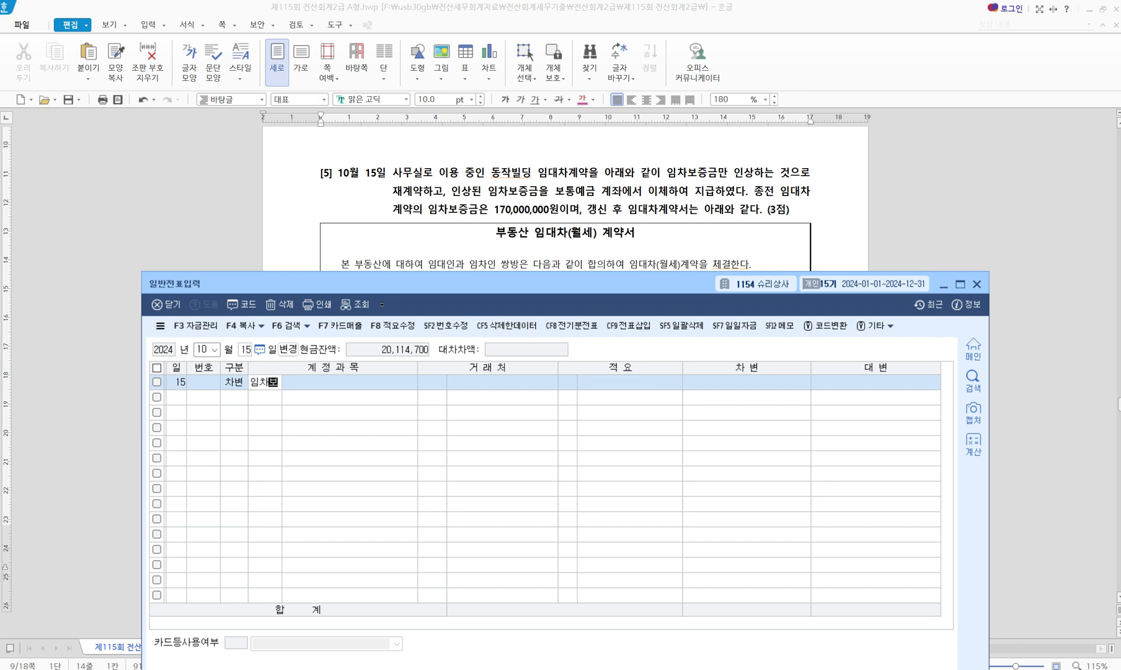
pyautogui.press('Return')
pyautogui.press('Return')
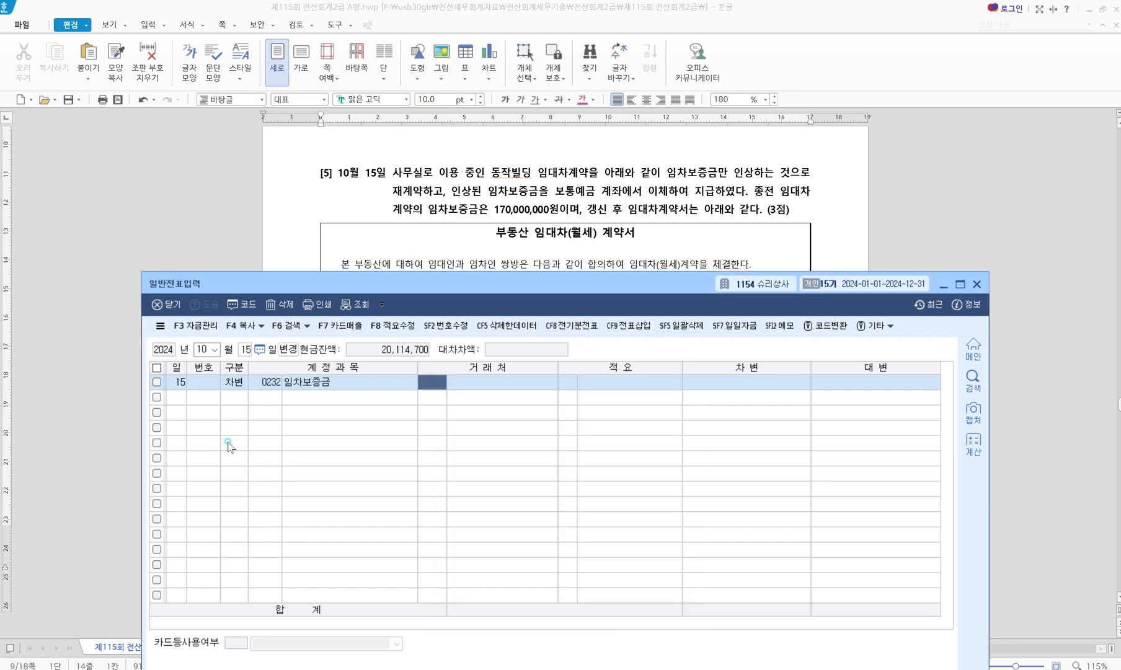
pyautogui.write('동ㅈ')
pyautogui.press('Return')
pyautogui.press('Return')
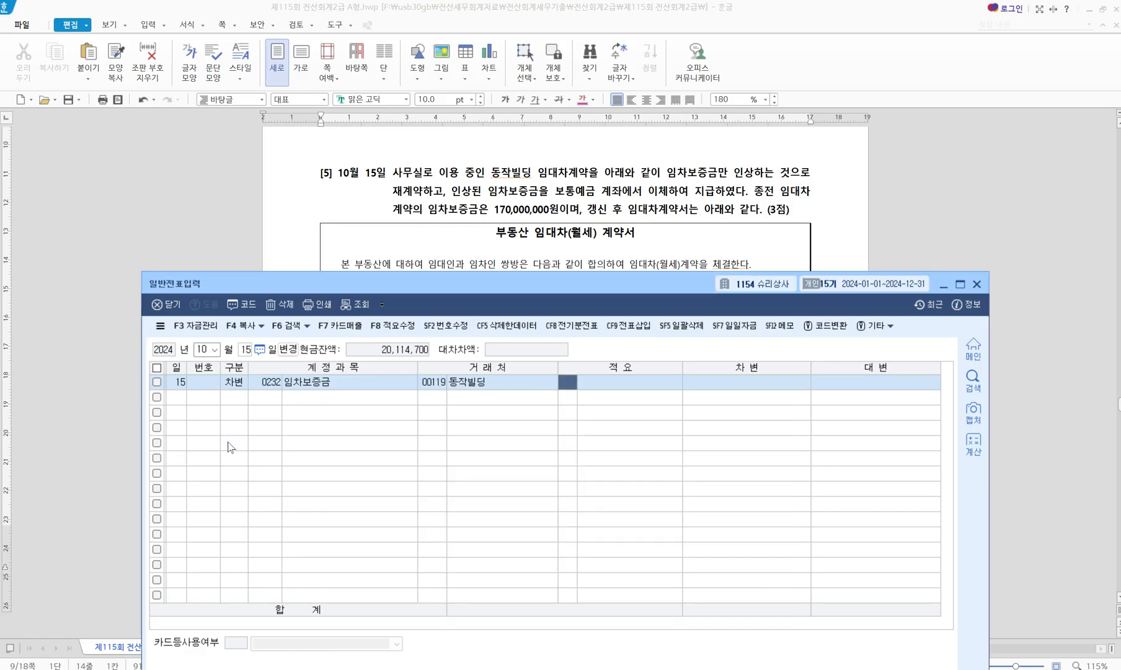
pyautogui.press('Return')
pyautogui.write('10000000')
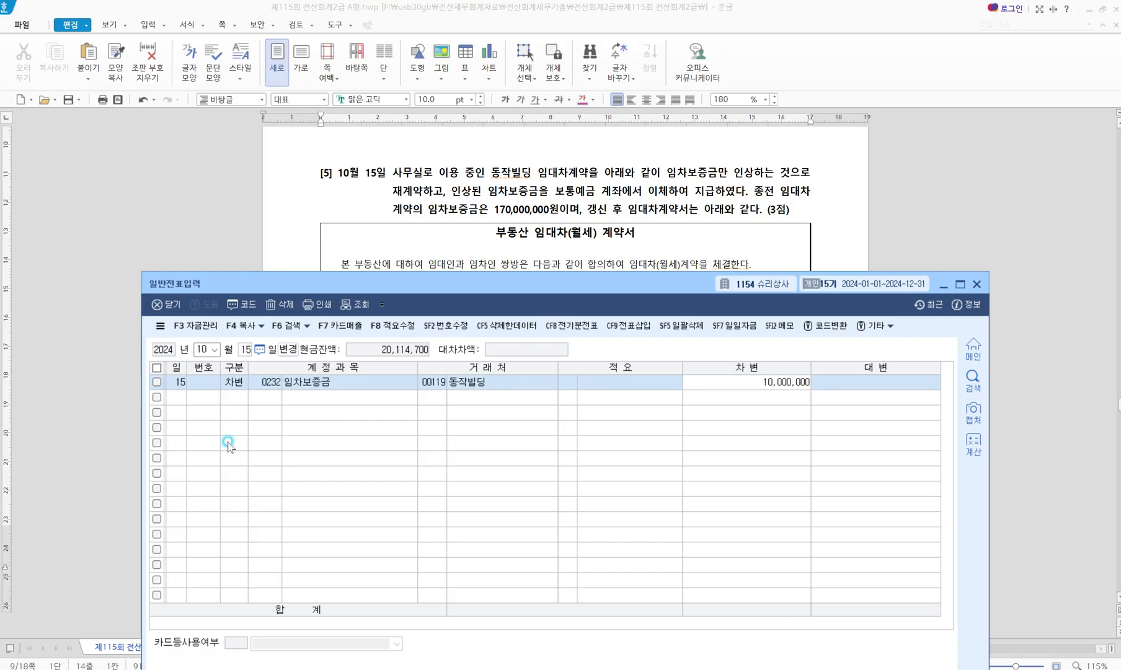
pyautogui.press('Return')
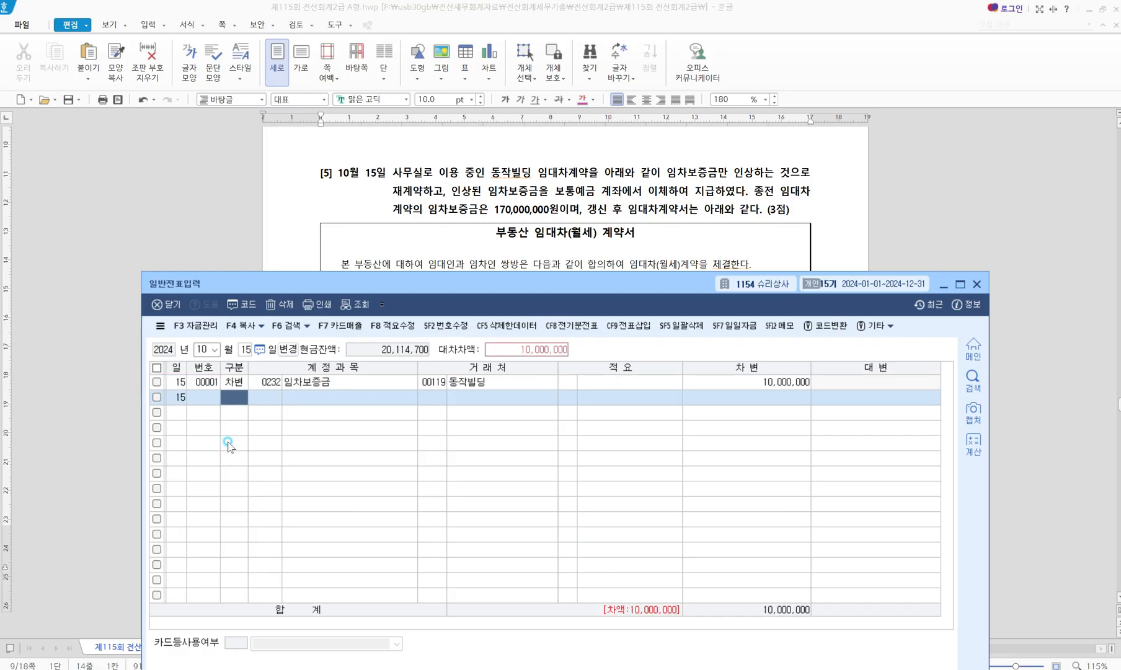
# Step: Add the balancing credit line for 보통예금 with an amount of 10,000,000 and no counterparty
pyautogui.write('4')
pyautogui.press('Return')
pyautogui.write('보통')
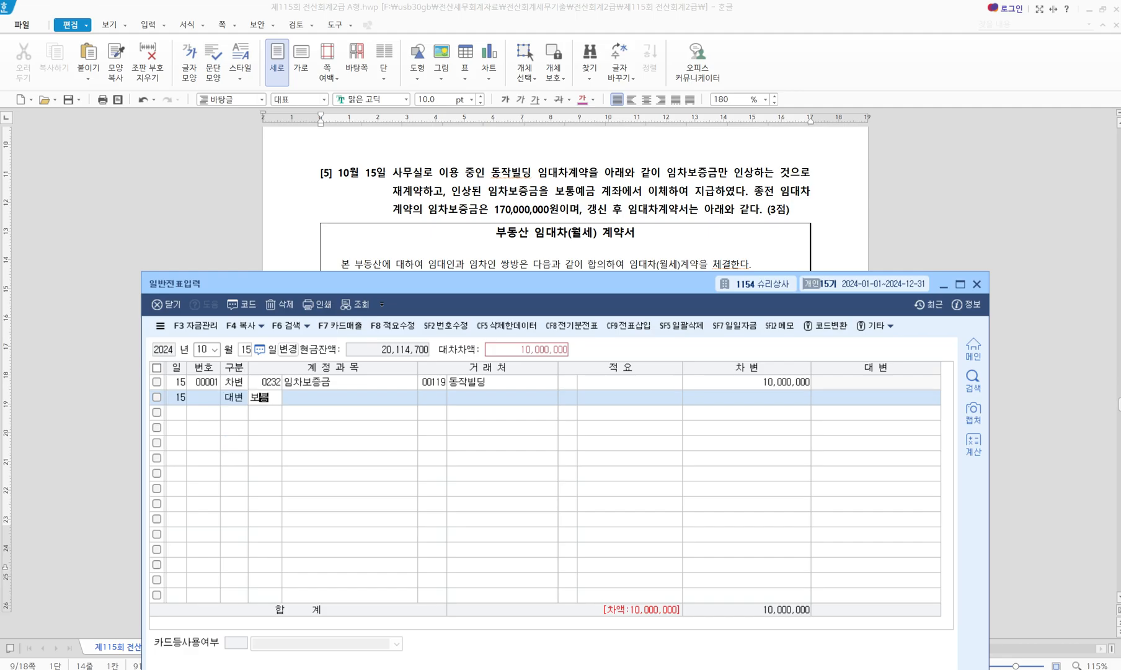
pyautogui.press('Return')
pyautogui.press('Return')
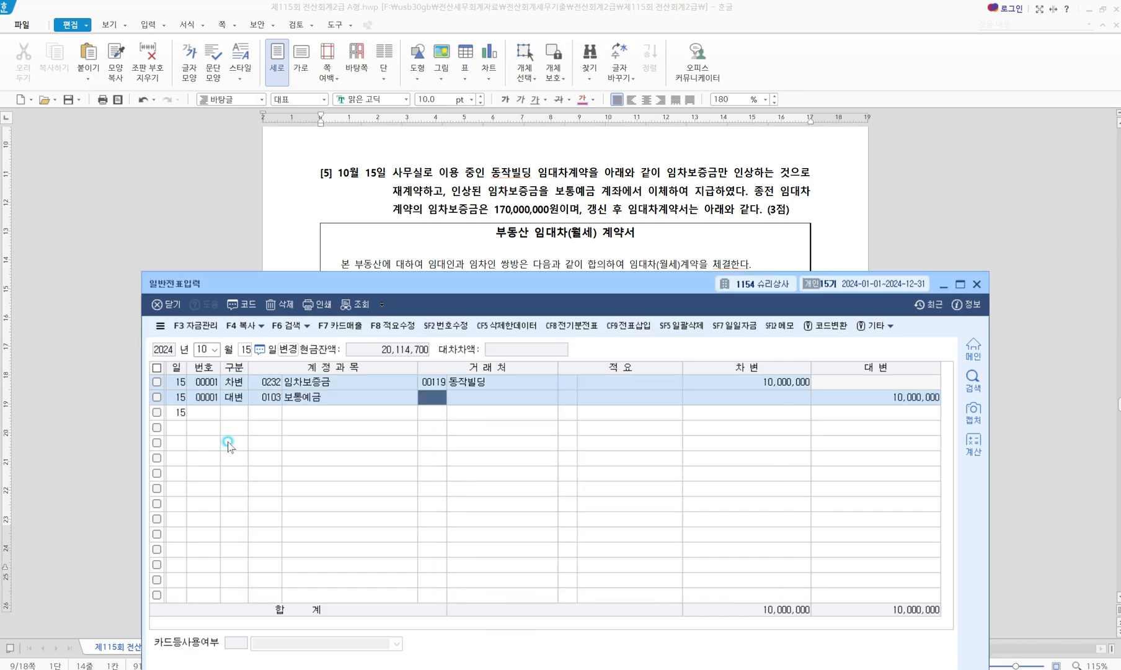
pyautogui.press('Return')
pyautogui.press('Return')
pyautogui.press('Return')
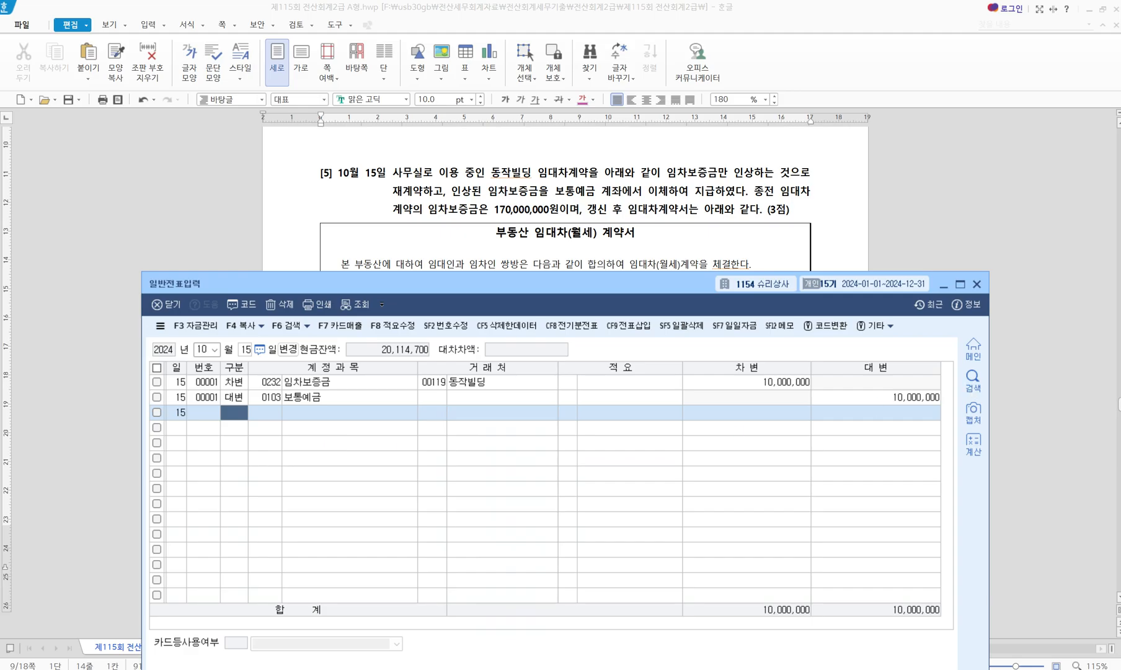
# Step: Back in the exam document's question [6], underline the 기계장치 sale and 보통예금 계좌로 입금받았다, with an arrow to 10,000,000원
pyautogui.hotkey('alt', 'Tab')
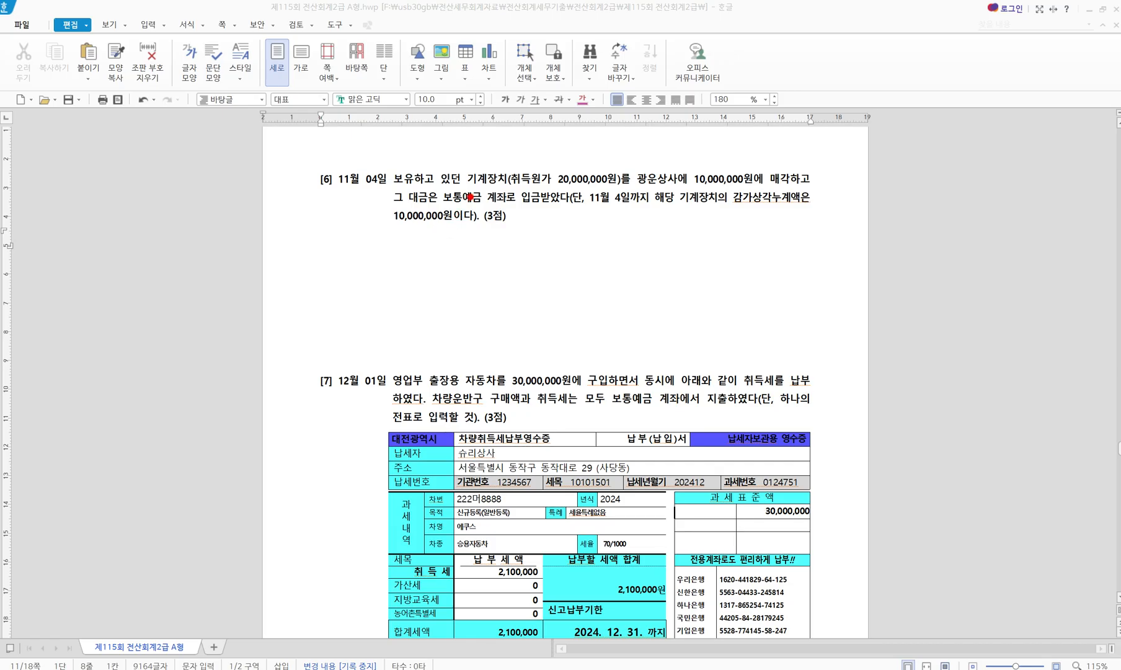
pyautogui.moveTo(468, 183); pyautogui.dragTo(786, 185)
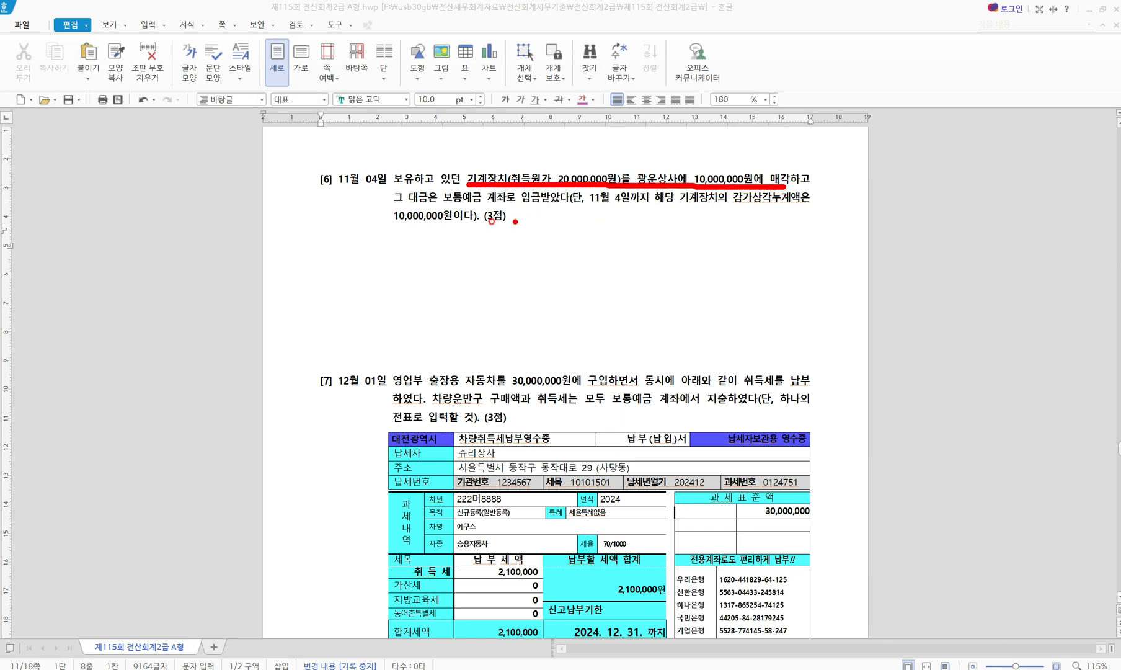
pyautogui.moveTo(441, 205)
pyautogui.mouseDown()
pyautogui.moveTo(563, 207)
pyautogui.moveTo(576, 221)
pyautogui.moveTo(729, 158)
pyautogui.mouseUp()
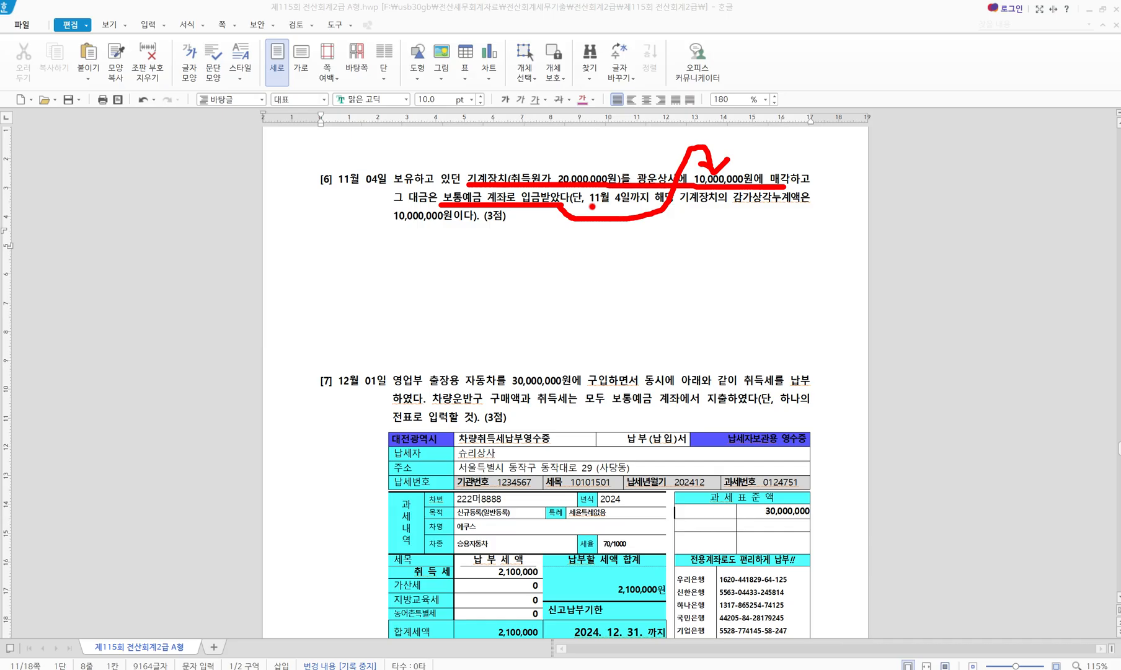
# Step: Underline 11월 04일 and 기계장치의 감가상각누계액은 10,000,000원이다, and draw an arrow from 취득원가 to 20,000,000원
pyautogui.moveTo(336, 188); pyautogui.dragTo(386, 189)
pyautogui.moveTo(684, 206); pyautogui.dragTo(808, 207)
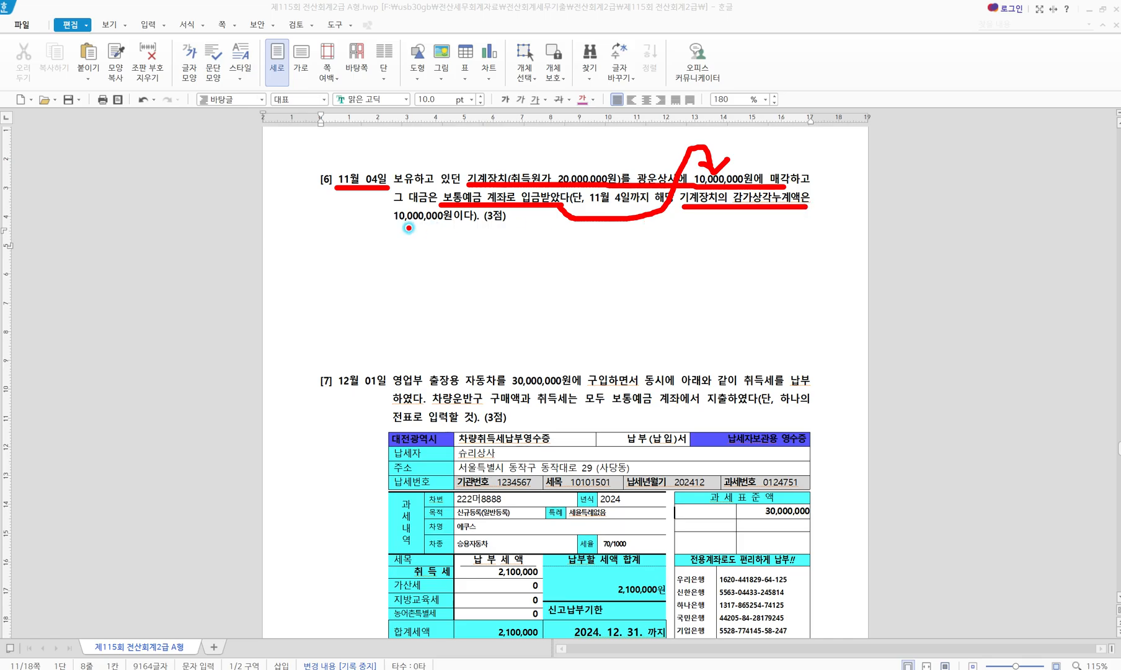
pyautogui.moveTo(394, 226); pyautogui.dragTo(487, 227)
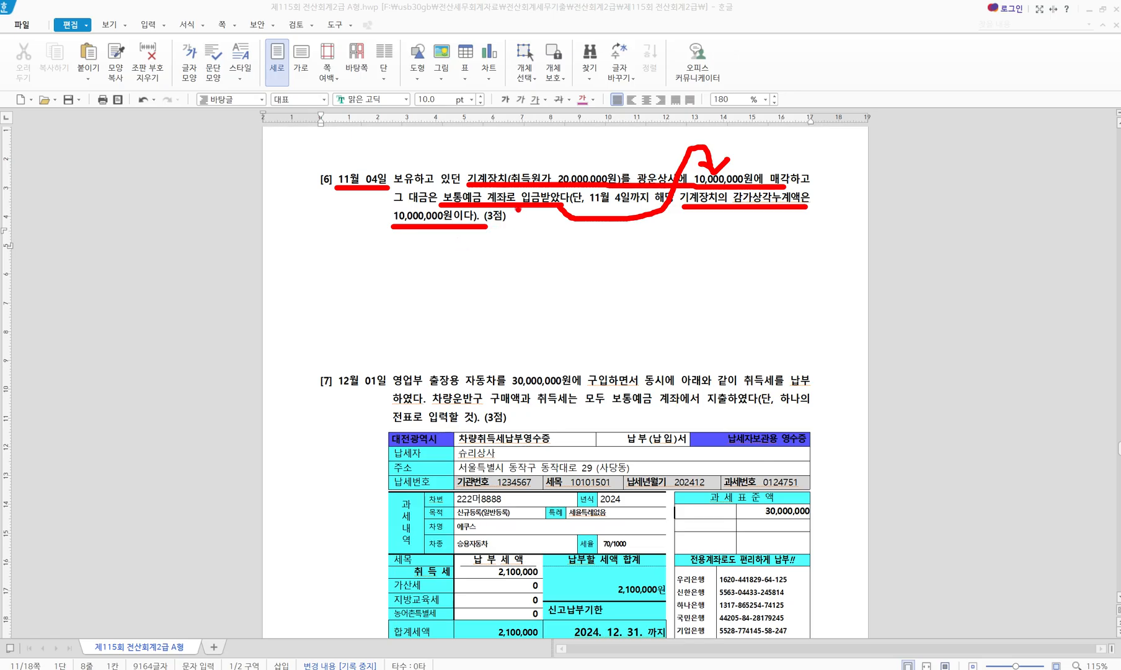
pyautogui.moveTo(522, 169); pyautogui.dragTo(561, 166)
# Step: Write the entry below question [6]: "보통예금 10,000,000 / 기계장치 20,000,000(취득원가)" with "감가상각누계액 10,000,000" on a second line
pyautogui.press('t')
pyautogui.write('보통예금 10')
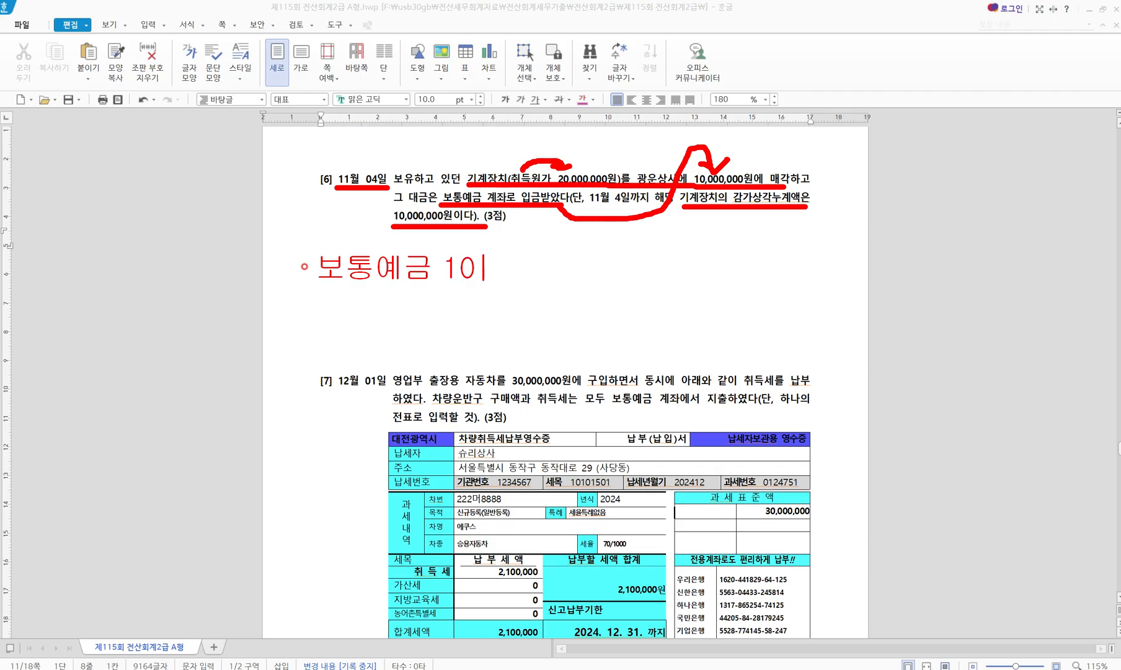
pyautogui.write(',000,000    ')
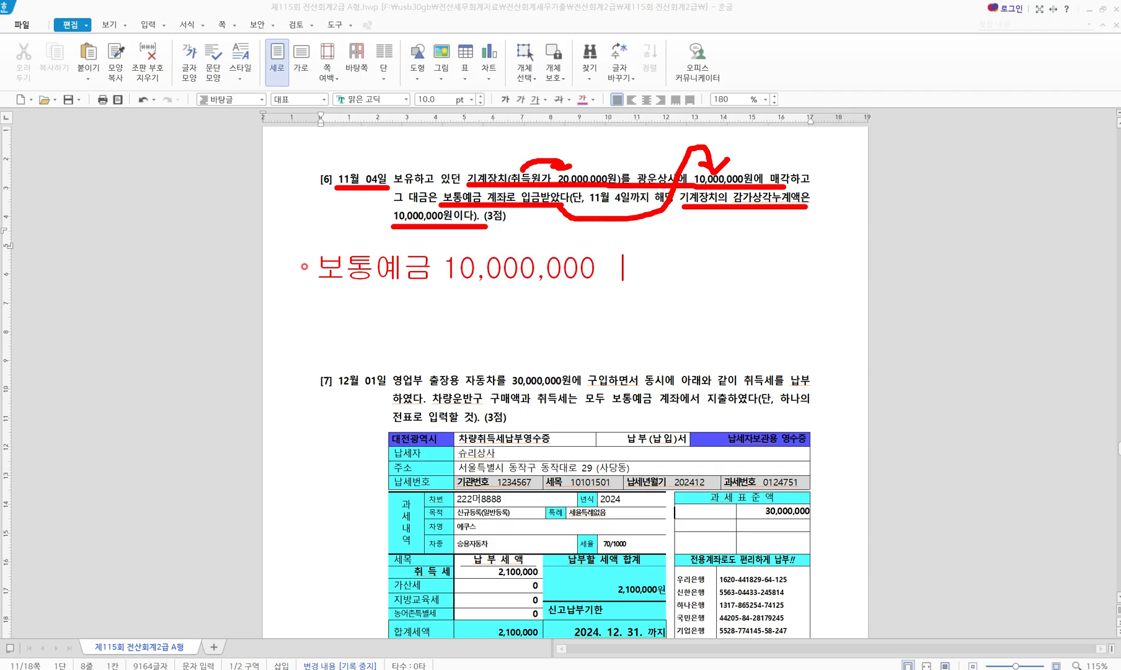
pyautogui.write('/    기계장치 ')
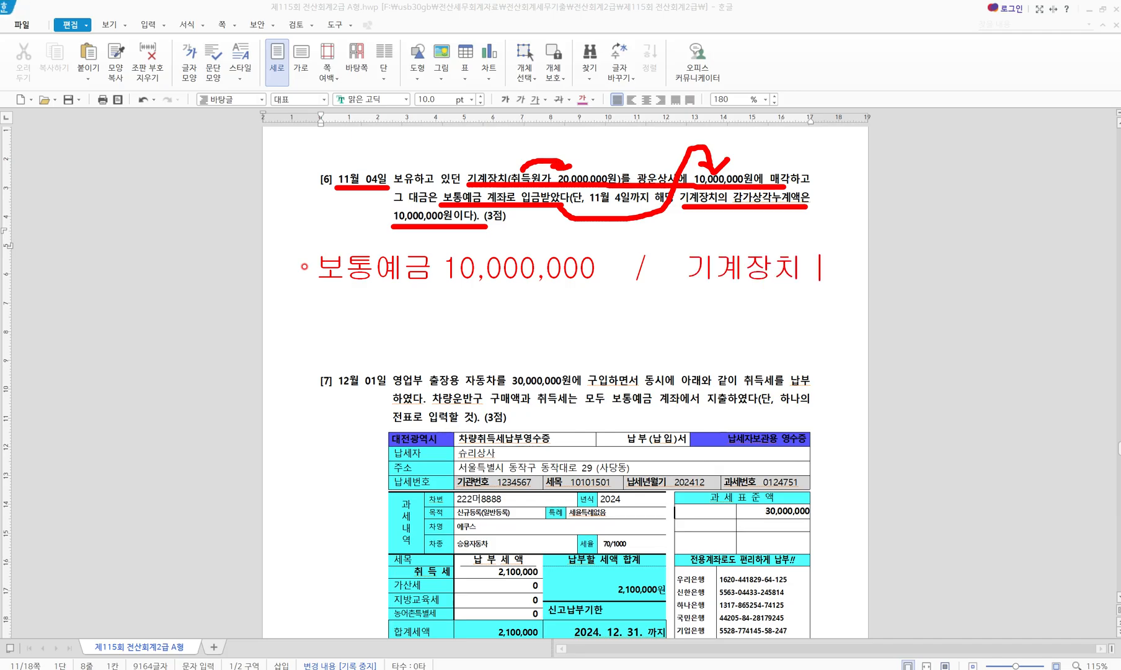
pyautogui.write('20,000,000(')
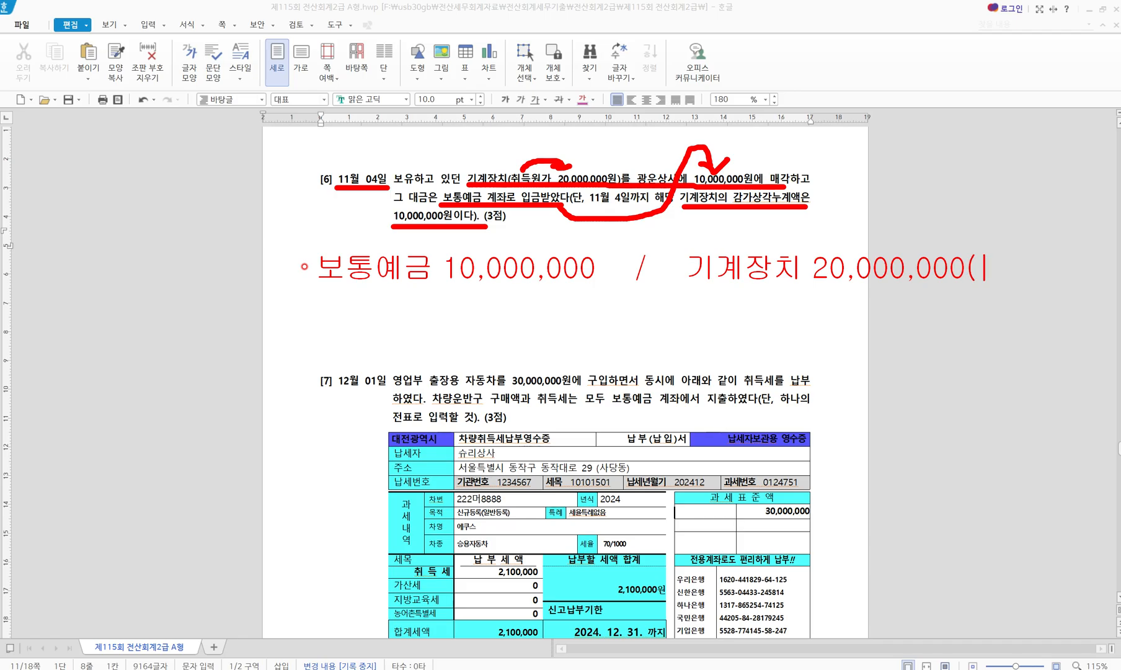
pyautogui.write('취득원가)')
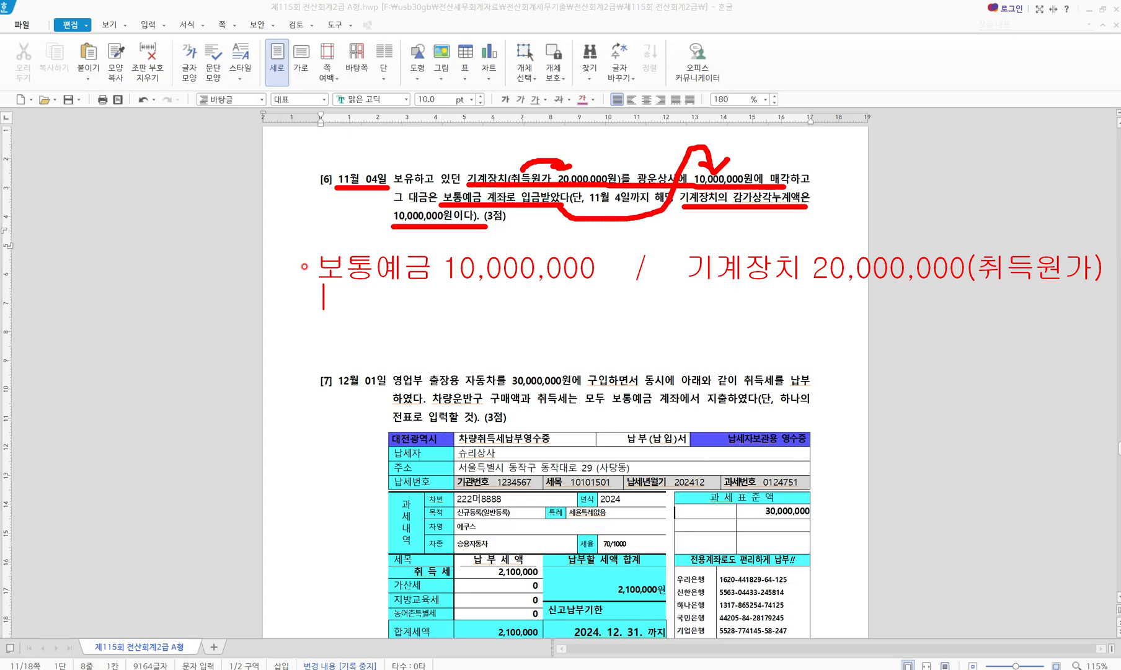
pyautogui.write('감가상각누계액 ')
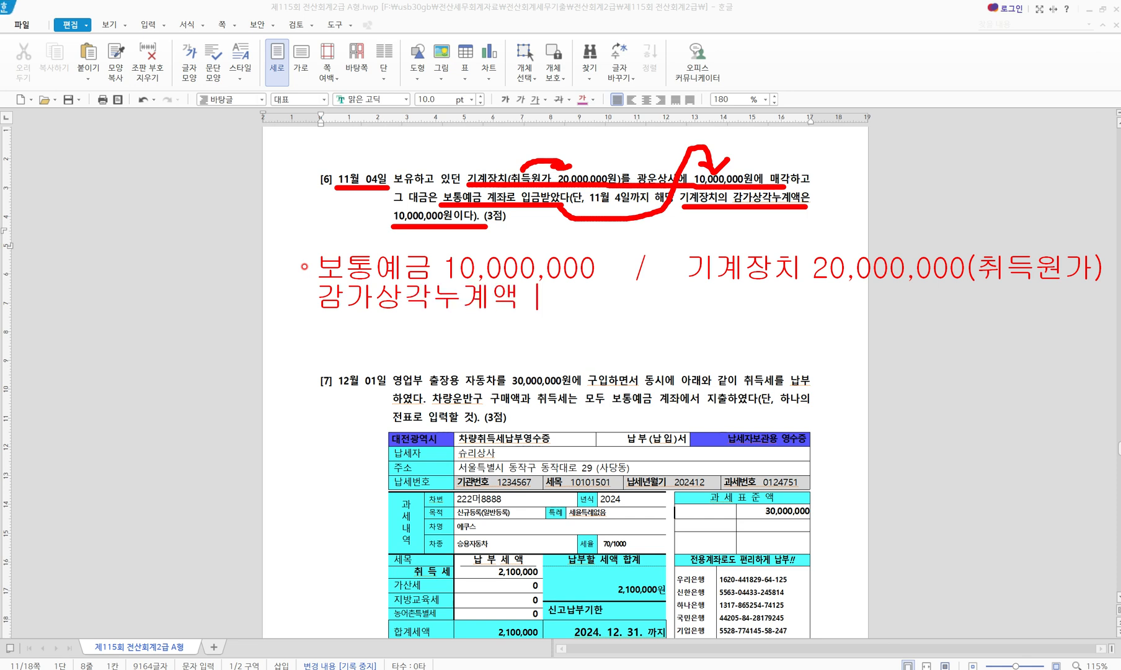
pyautogui.write('10,000')
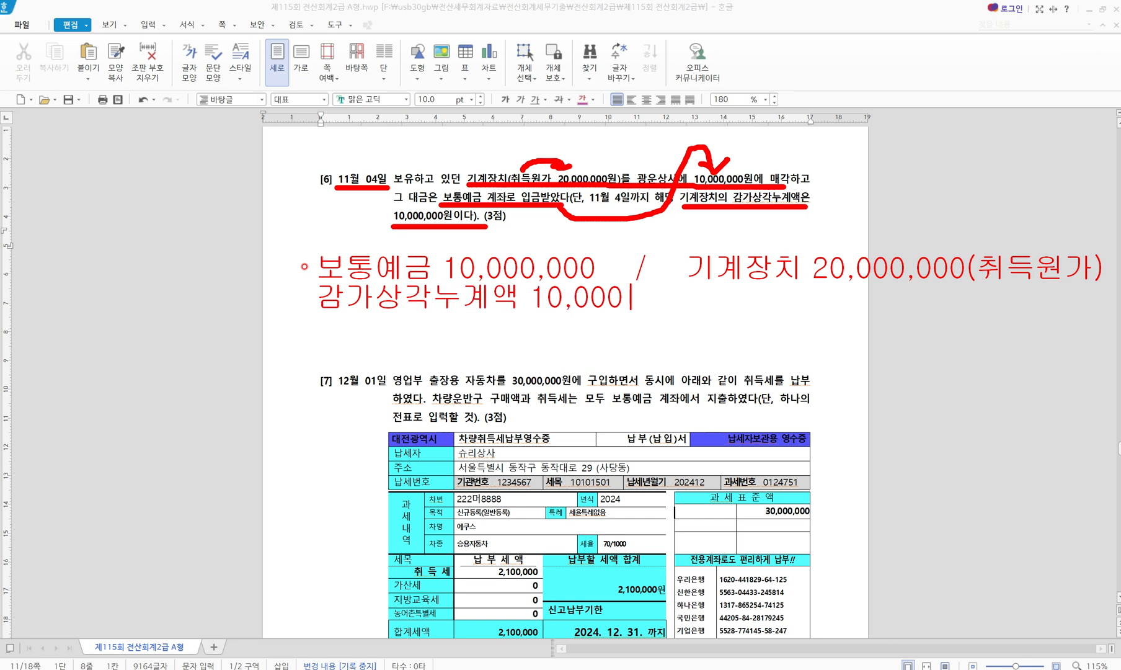
pyautogui.write(',000')
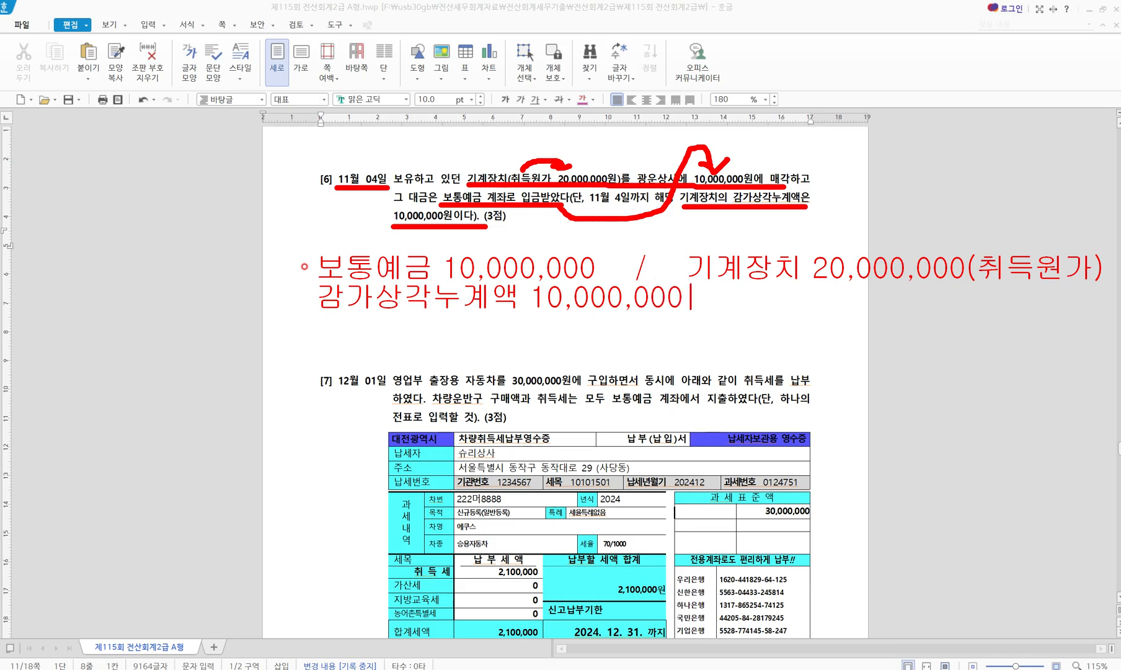
# Step: Circle the debit and credit amounts, mark 취득원가 with an arrow, underline 감가상각누계액, and clear the markings
pyautogui.moveTo(559, 318)
pyautogui.mouseDown()
pyautogui.moveTo(505, 300)
pyautogui.moveTo(576, 249)
pyautogui.moveTo(564, 317)
pyautogui.mouseUp()
pyautogui.moveTo(938, 314)
pyautogui.mouseDown()
pyautogui.moveTo(924, 245)
pyautogui.moveTo(940, 314)
pyautogui.mouseUp()
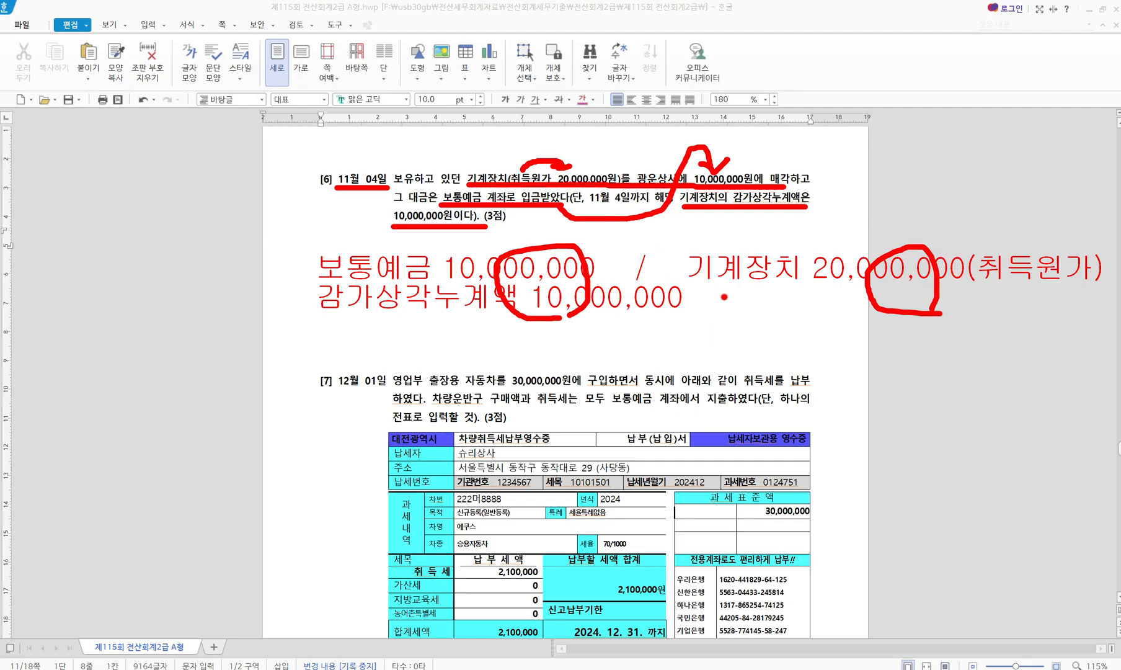
pyautogui.moveTo(853, 251)
pyautogui.mouseDown()
pyautogui.moveTo(891, 200)
pyautogui.moveTo(991, 232)
pyautogui.moveTo(1003, 226)
pyautogui.mouseUp()
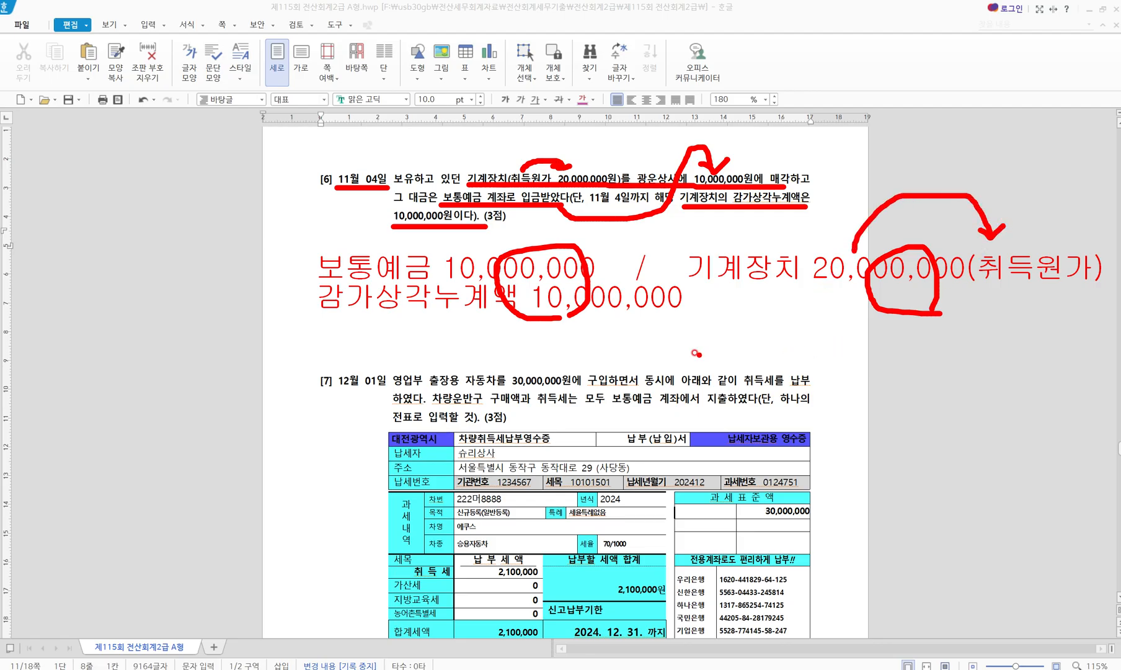
pyautogui.moveTo(387, 321); pyautogui.dragTo(577, 323)
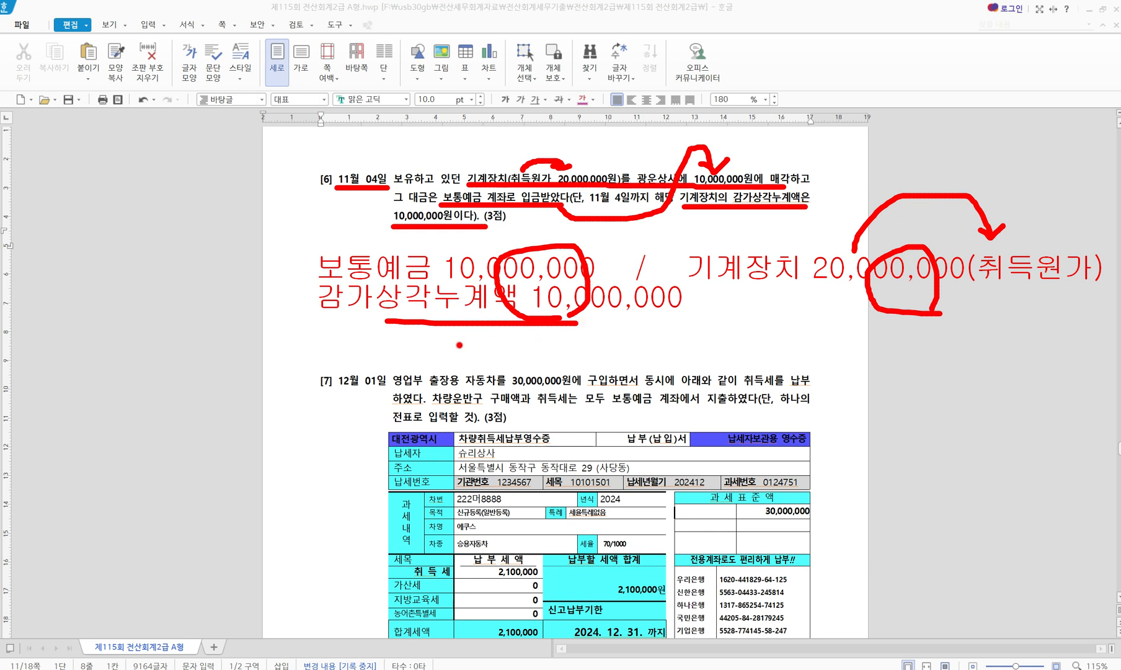
pyautogui.moveTo(462, 323); pyautogui.dragTo(480, 322)
pyautogui.press('Escape')
# Step: Switch to KcLep's 일반전표입력 and set the voucher date to November 4, 2024
pyautogui.hotkey('alt', 'Tab')
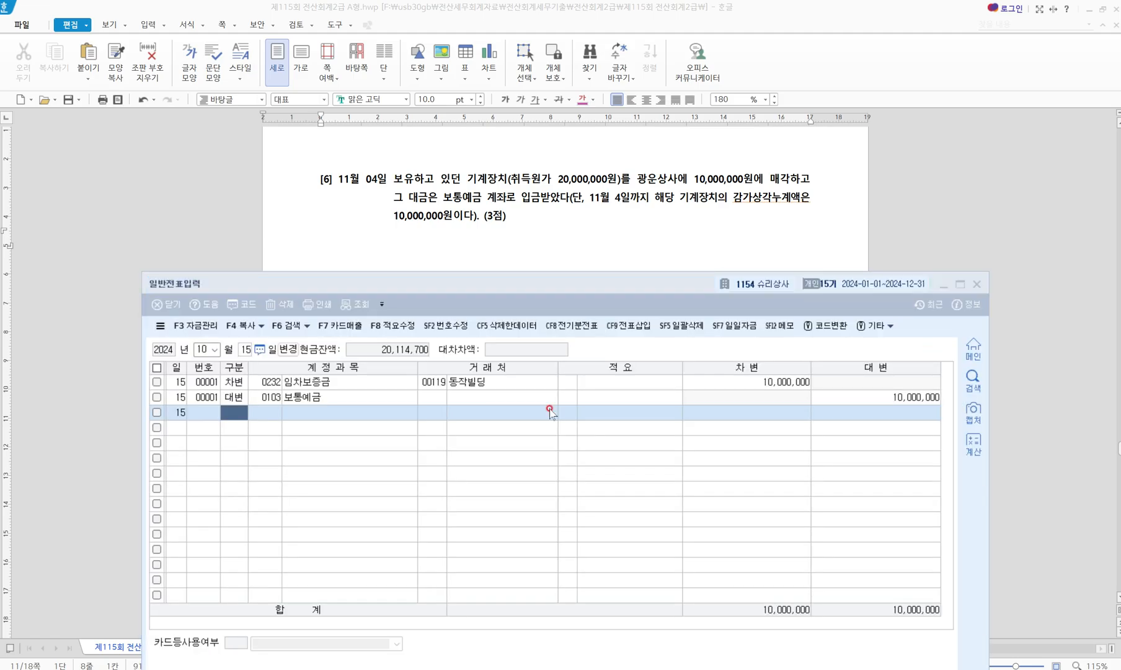
pyautogui.click(200, 347)
pyautogui.write('11')
pyautogui.press('Return')
pyautogui.write('4')
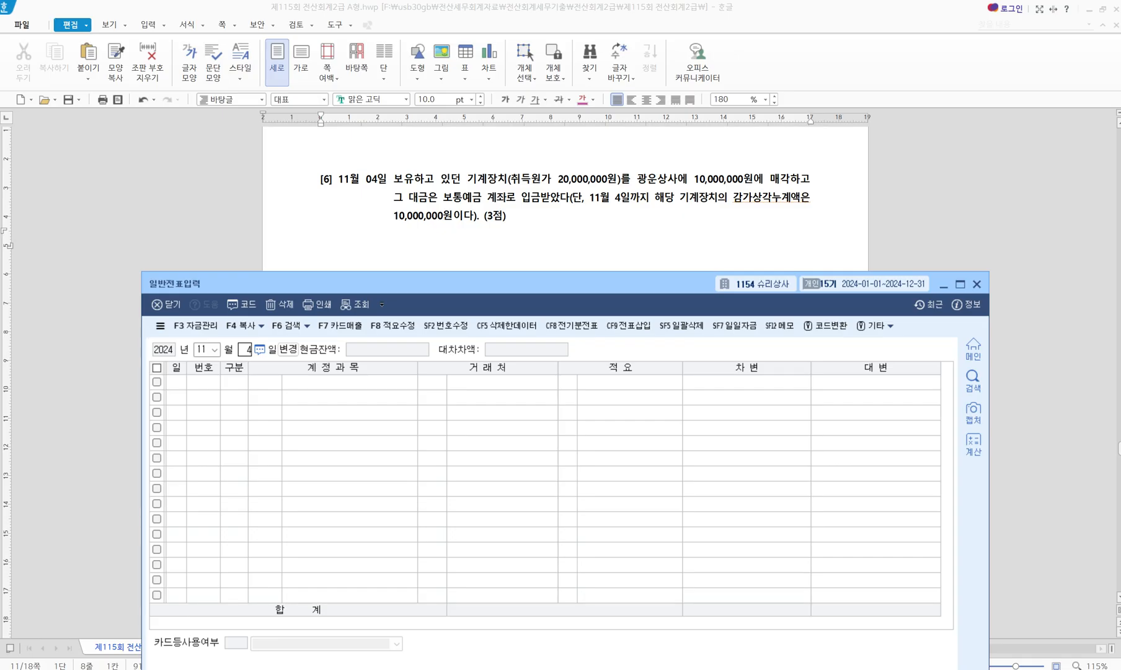
pyautogui.press('Return')
# Step: Enter a debit line for 보통예금 with an amount of 10,000,000 and no counterparty
pyautogui.write('3')
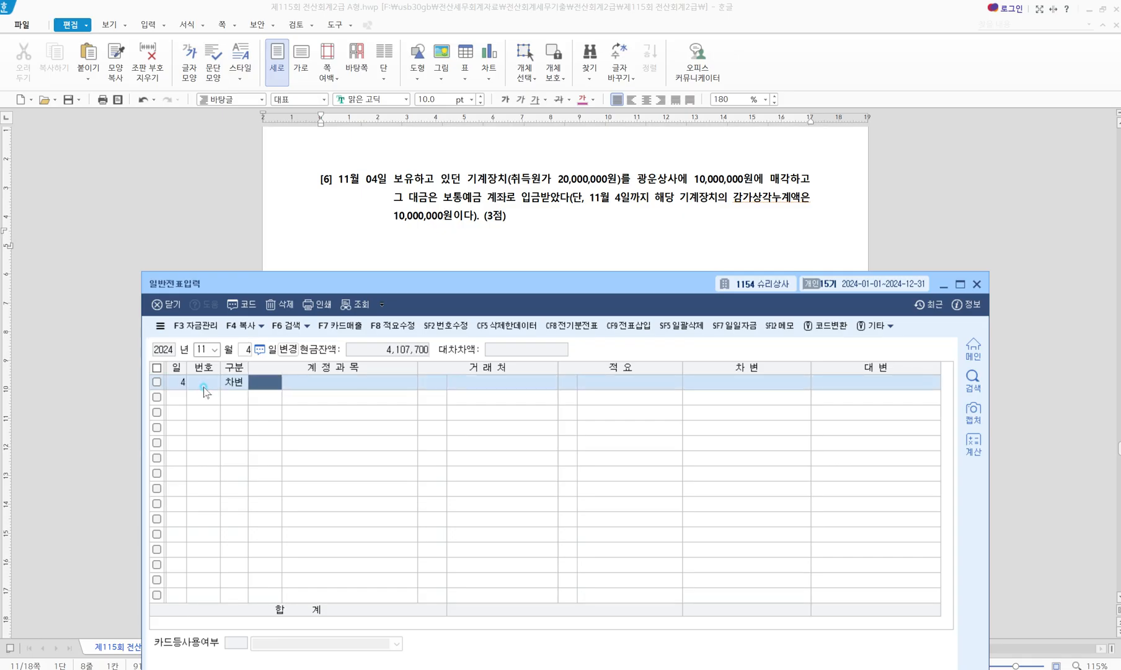
pyautogui.write('보토예')
pyautogui.press('Return')
pyautogui.press('BackSpace')
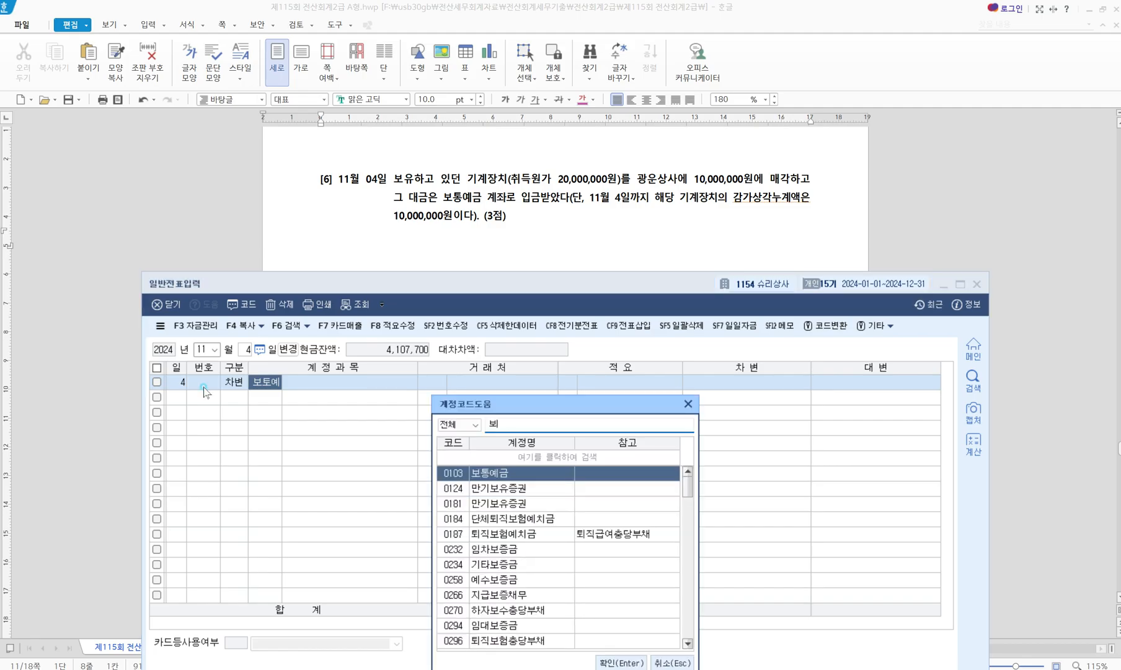
pyautogui.write('통예')
pyautogui.press('Return')
pyautogui.press('Return')
pyautogui.press('Return')
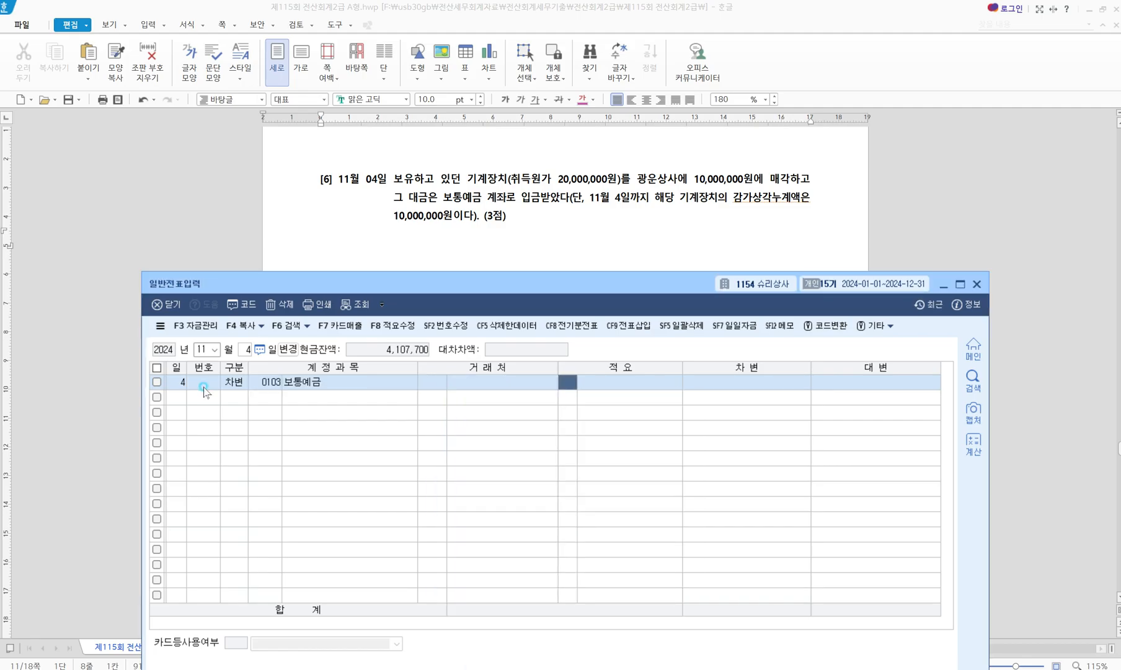
pyautogui.press('Return')
pyautogui.press('Return')
pyautogui.write('10000000')
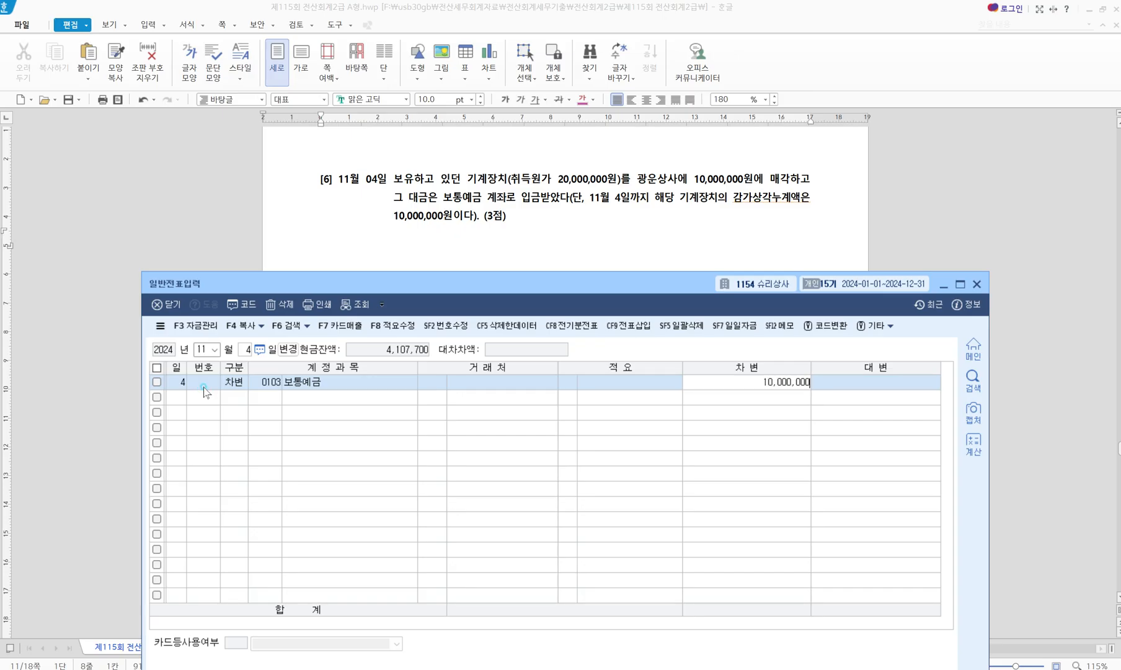
pyautogui.press('Return')
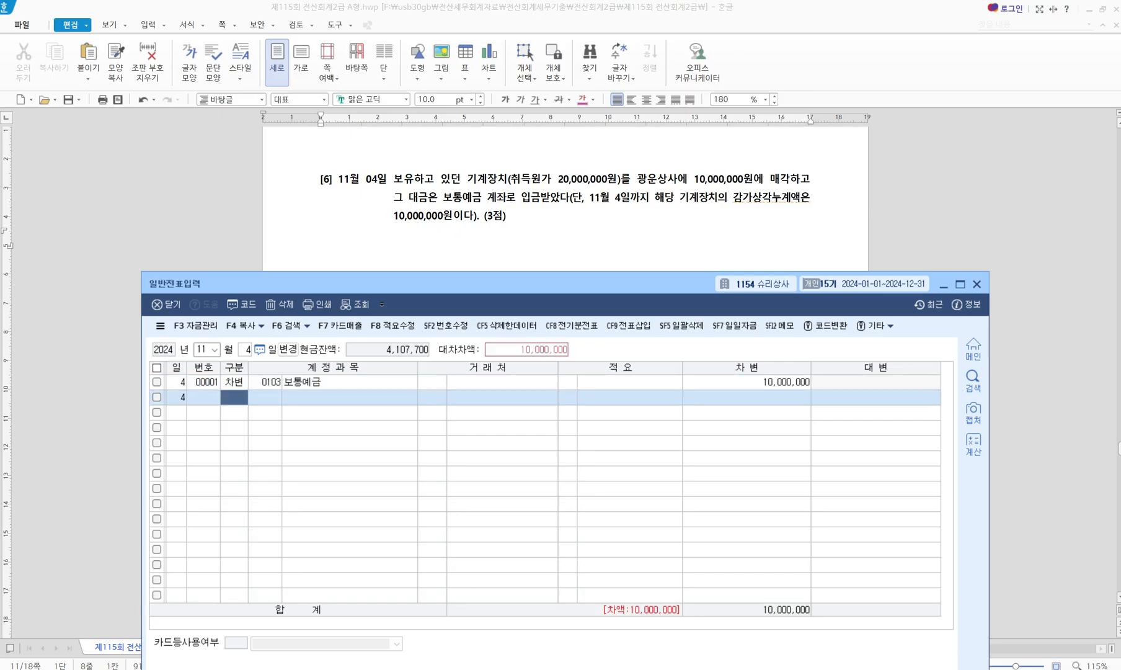
# Step: Start a second debit line, look up 감가상, and choose account 0207 감가상각누계액, the one for 기계장치
pyautogui.write('3')
pyautogui.press('Return')
pyautogui.write('감가상')
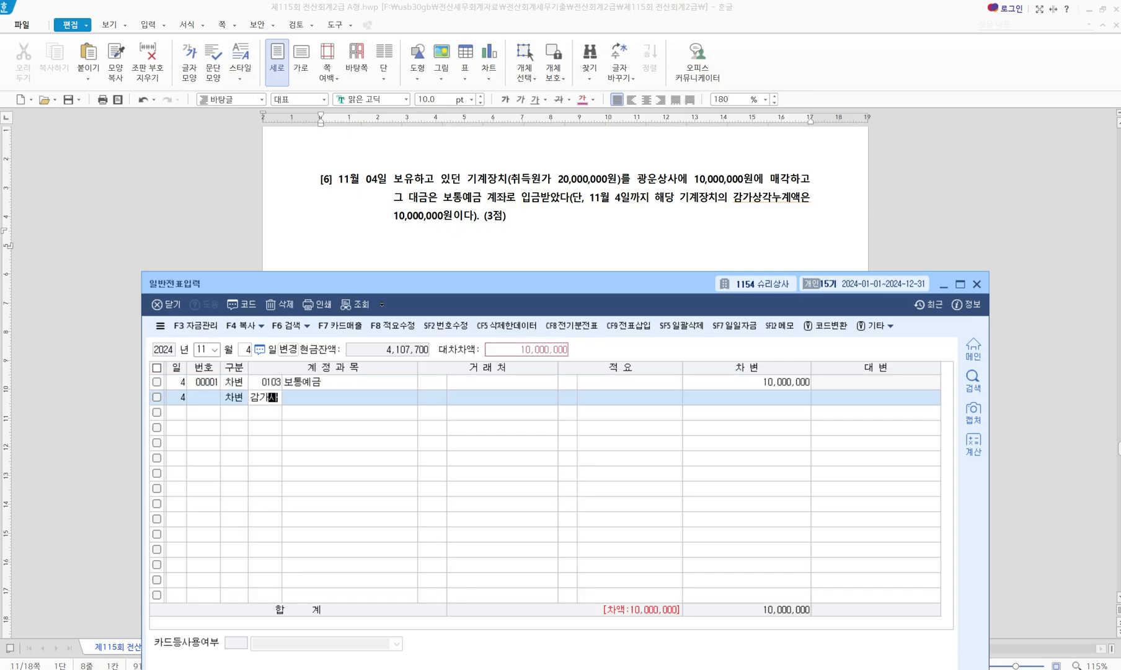
pyautogui.press('Return')
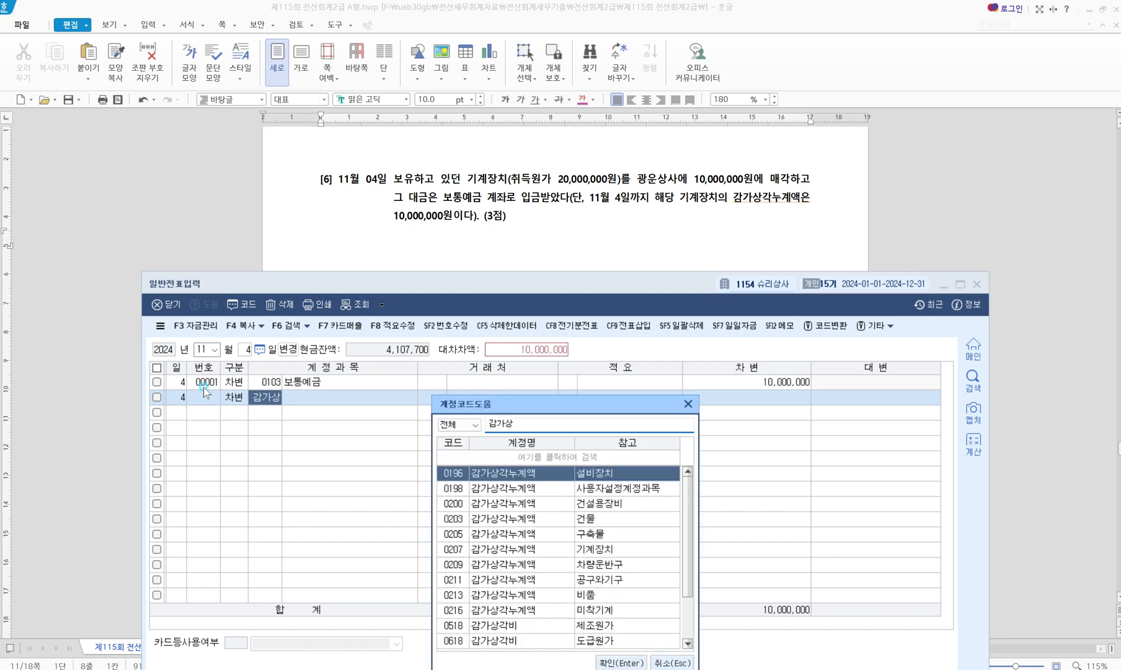
pyautogui.hotkey('ctrl', '2')
pyautogui.moveTo(431, 538)
pyautogui.mouseDown()
pyautogui.moveTo(491, 561)
pyautogui.moveTo(631, 563)
pyautogui.mouseUp()
pyautogui.moveTo(553, 549); pyautogui.dragTo(567, 540)
pyautogui.press('Escape')
pyautogui.click(558, 548)
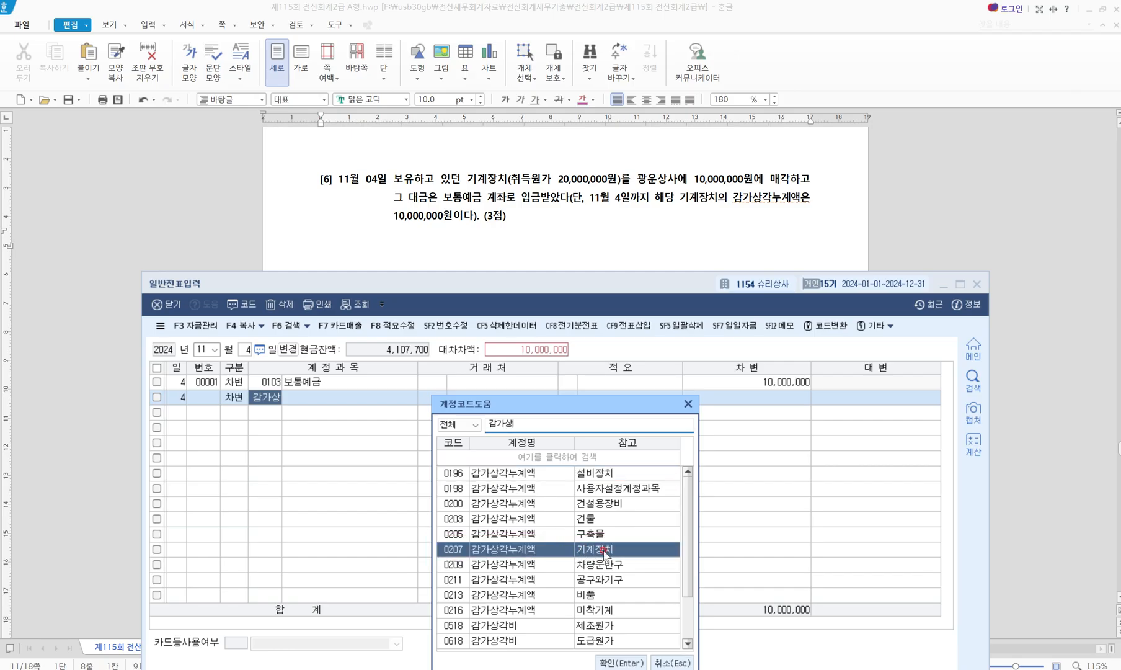
pyautogui.click(621, 662)
# Step: Leave the counterparty and description of the 감가상각누계액 line blank and enter 10,000,000 as its debit amount
pyautogui.press('Return')
pyautogui.press('Return')
pyautogui.press('Return')
pyautogui.press('Return')
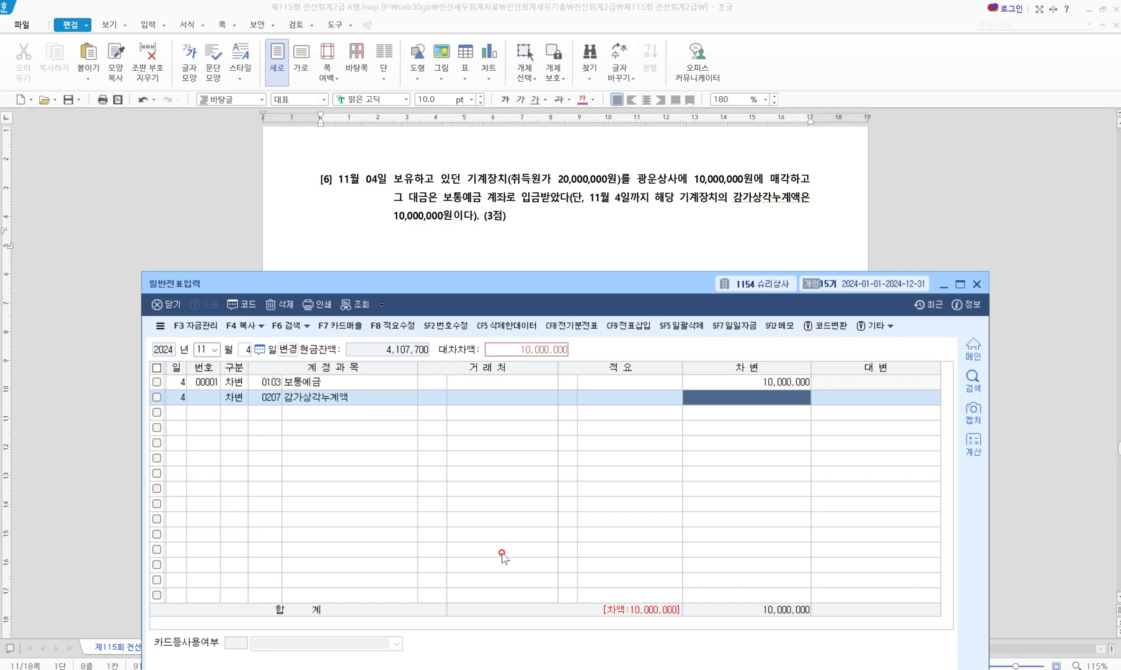
pyautogui.write('10000000')
pyautogui.press('Return')
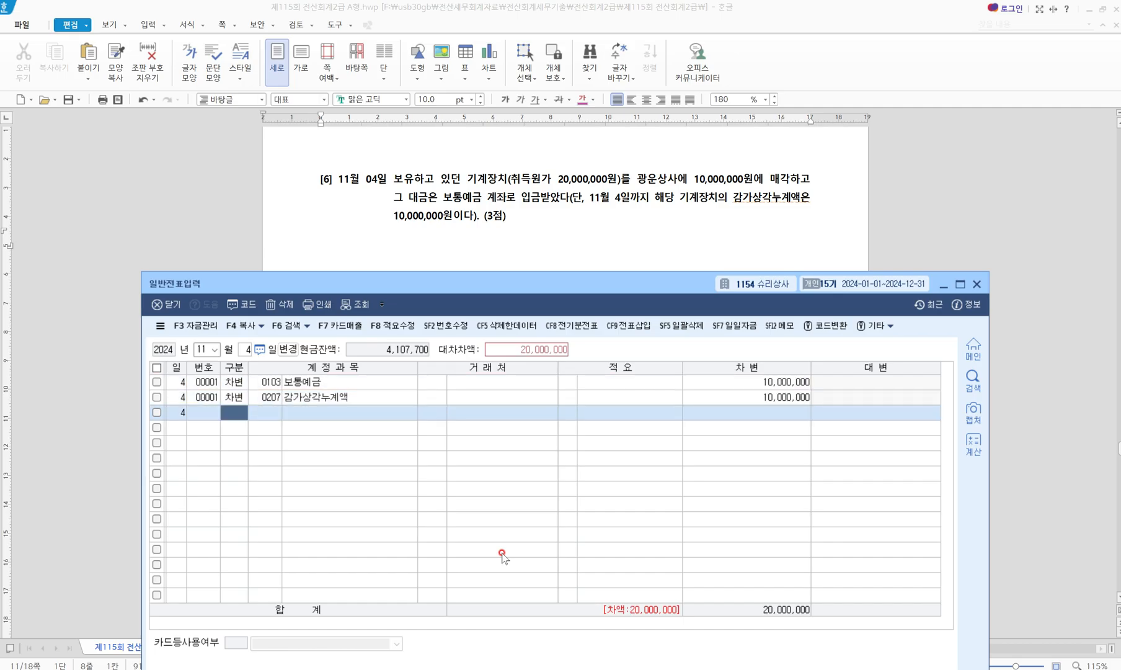
# Step: Enter a credit line for account 0206 기계장치 with an amount of 20,000,000 and no counterparty
pyautogui.write('4기계')
pyautogui.press('BackSpace')
pyautogui.press('BackSpace')
pyautogui.write('ㄱ')
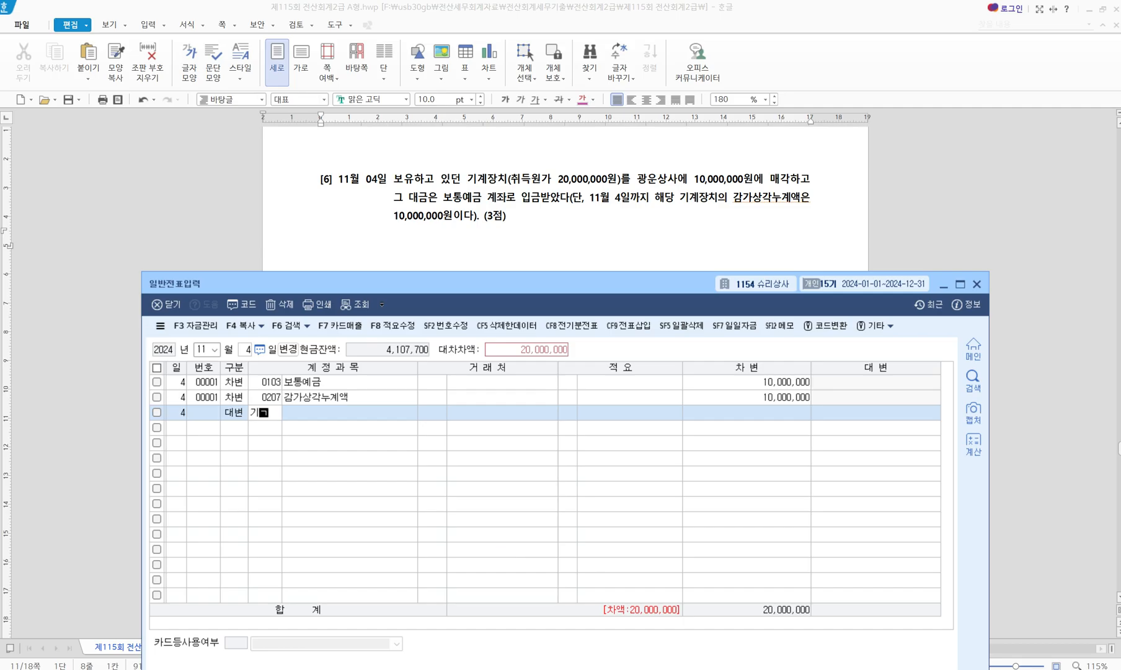
pyautogui.write('장')
pyautogui.press('Return')
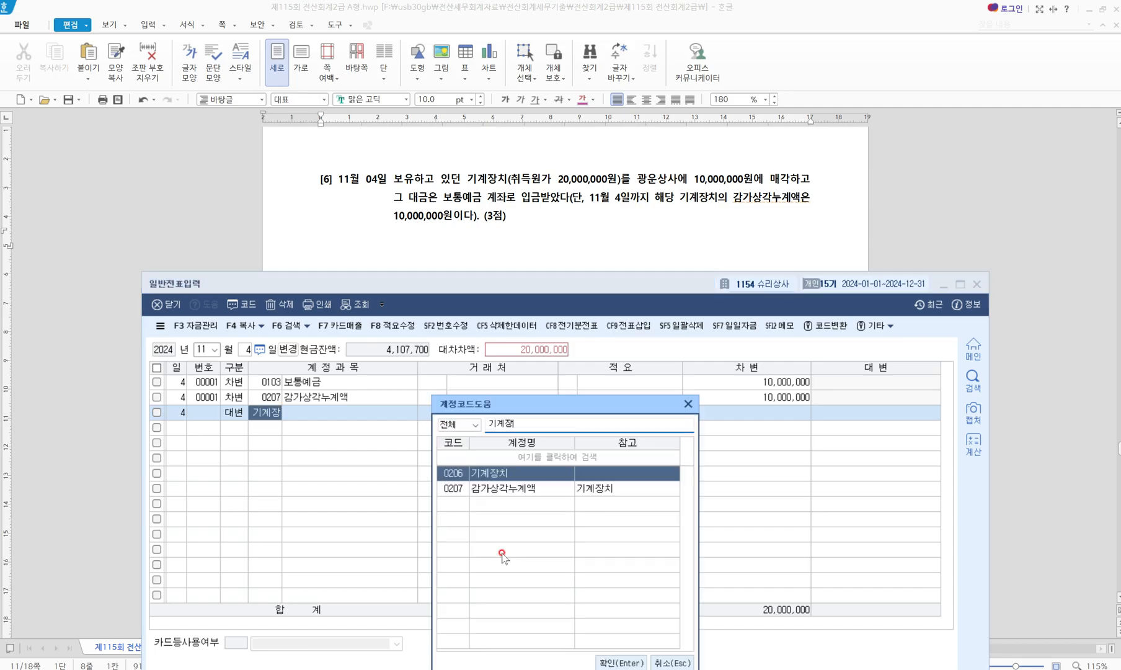
pyautogui.press('Return')
pyautogui.press('Return')
pyautogui.press('Return')
pyautogui.press('Return')
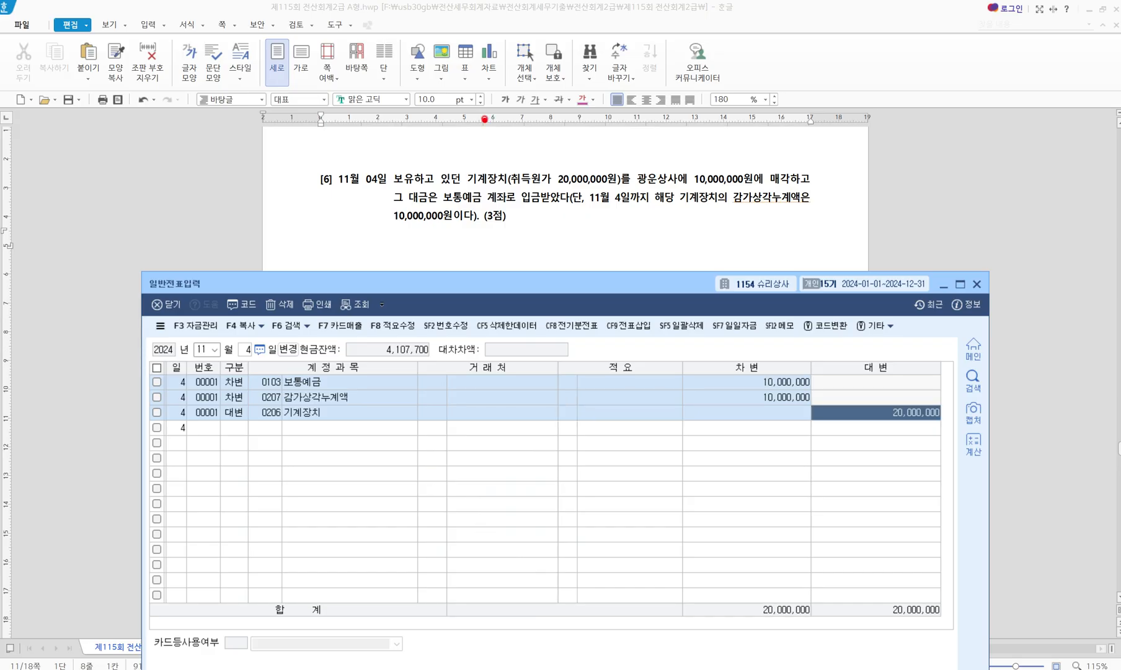
# Step: Mark the 20,000,000 acquisition cost with an arrow to the machinery credit, box the totals and balance difference, and clear the marks
pyautogui.moveTo(491, 144)
pyautogui.mouseDown()
pyautogui.moveTo(530, 181)
pyautogui.moveTo(621, 181)
pyautogui.moveTo(822, 248)
pyautogui.moveTo(858, 406)
pyautogui.moveTo(866, 397)
pyautogui.mouseUp()
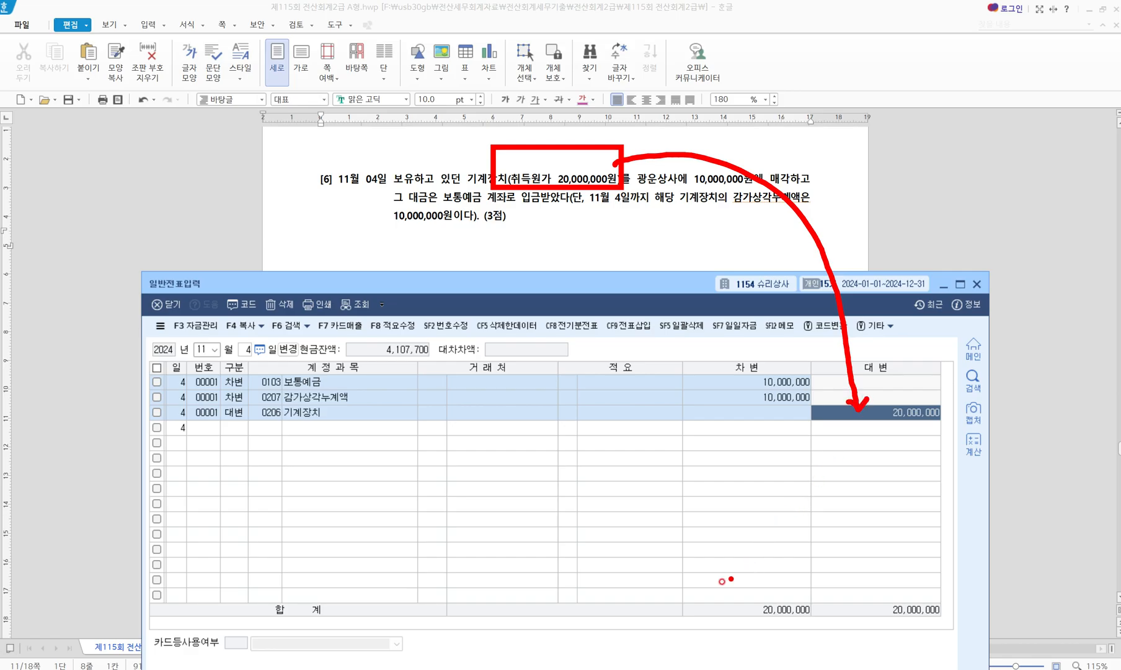
pyautogui.moveTo(716, 580); pyautogui.dragTo(954, 629)
pyautogui.moveTo(835, 561); pyautogui.dragTo(854, 566)
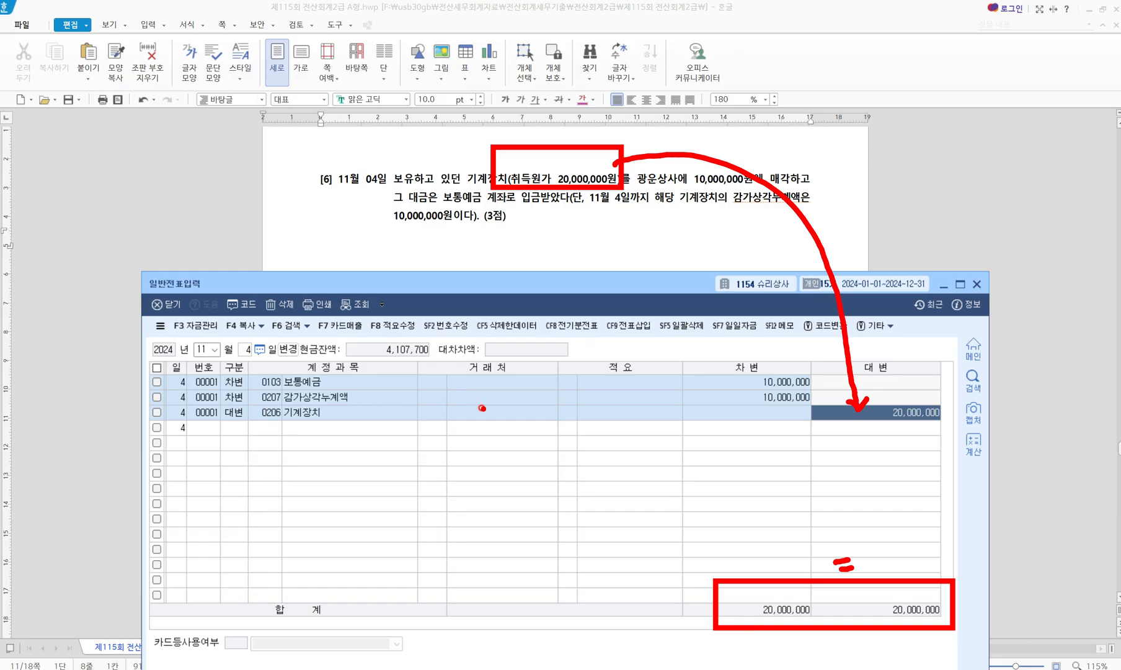
pyautogui.moveTo(431, 325); pyautogui.dragTo(582, 368)
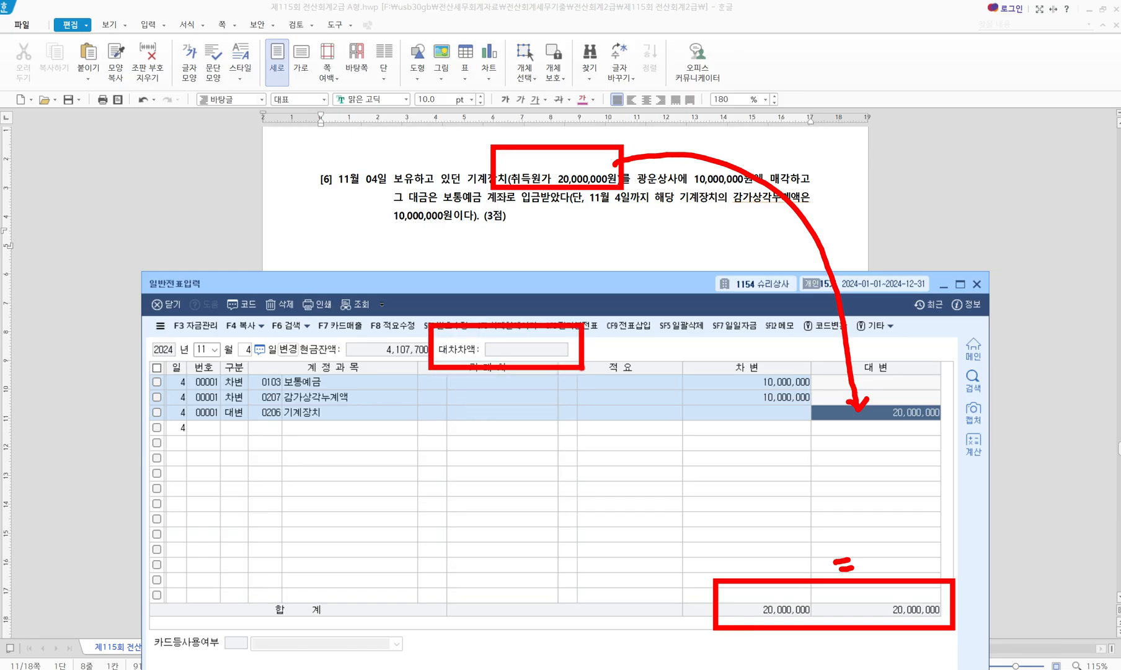
pyautogui.press('e')
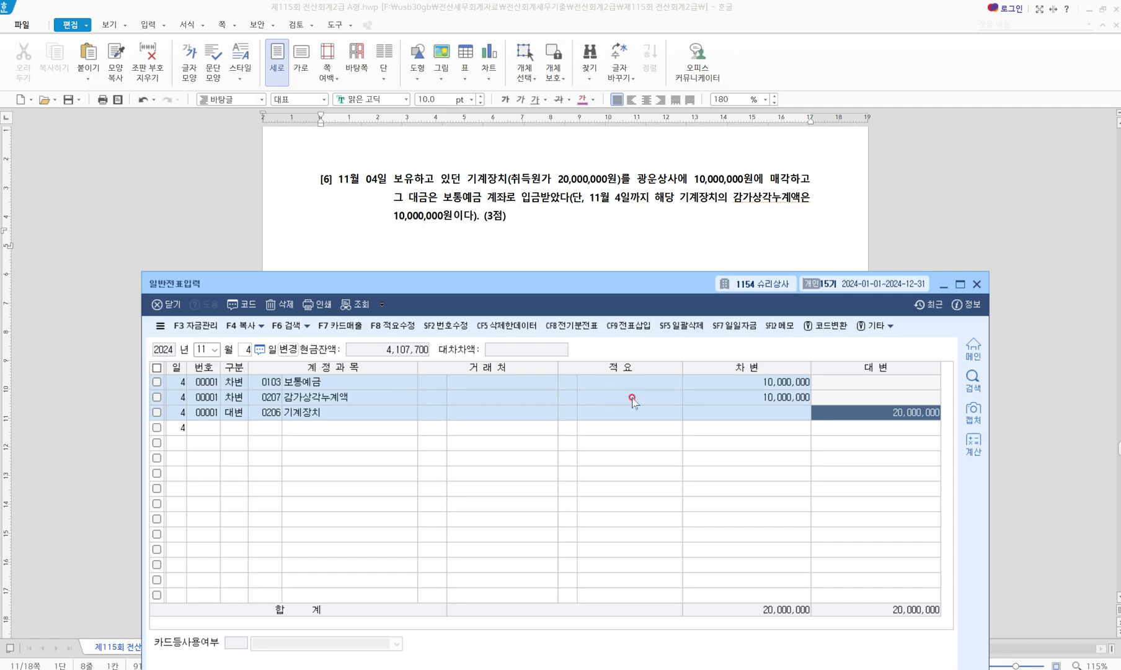
# Step: Complete the November 4 voucher and bring question [7] on the December 1 vehicle purchase into view in the exam document
pyautogui.press('Return')
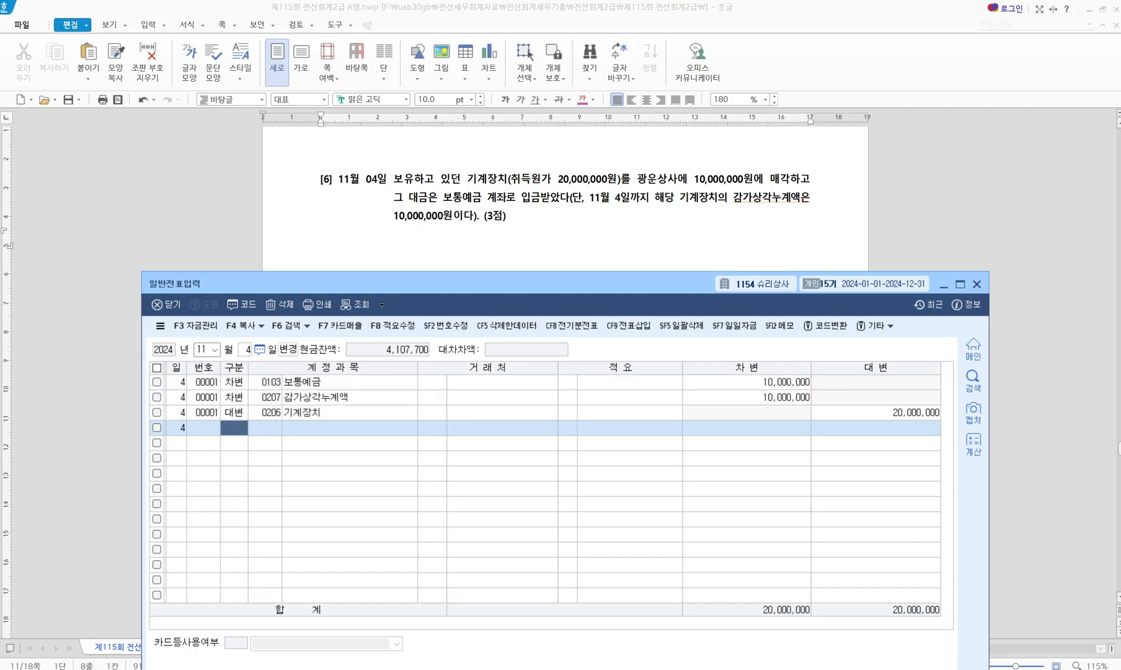
pyautogui.hotkey('alt', 'Tab')
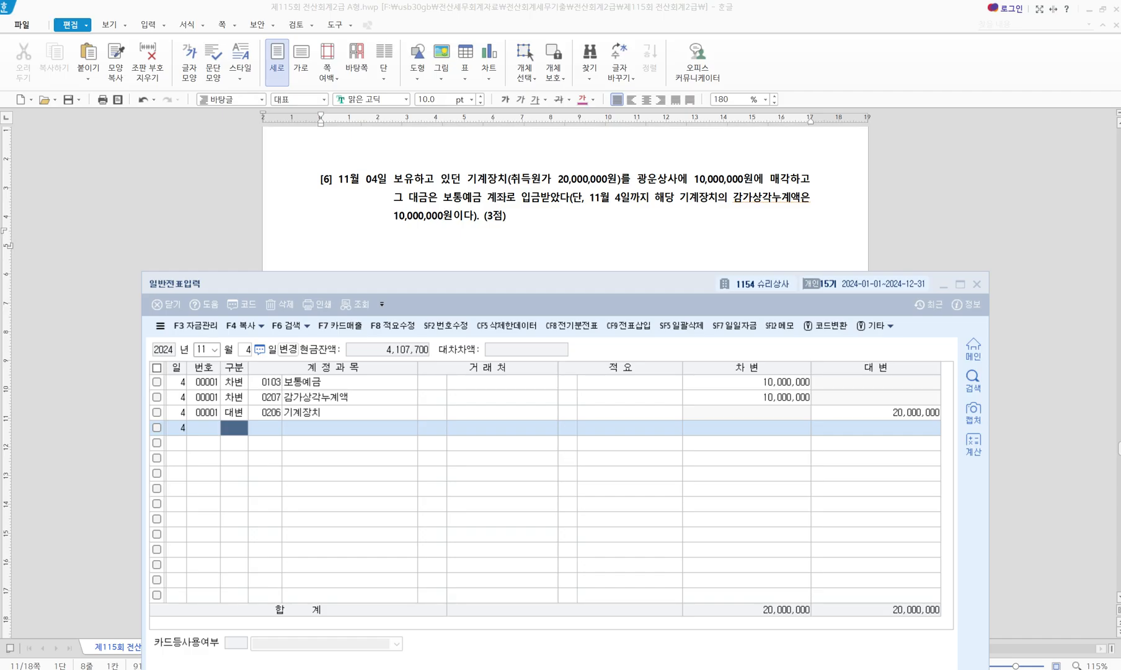
pyautogui.scroll(-5, 564, 372)
pyautogui.click(421, 216)
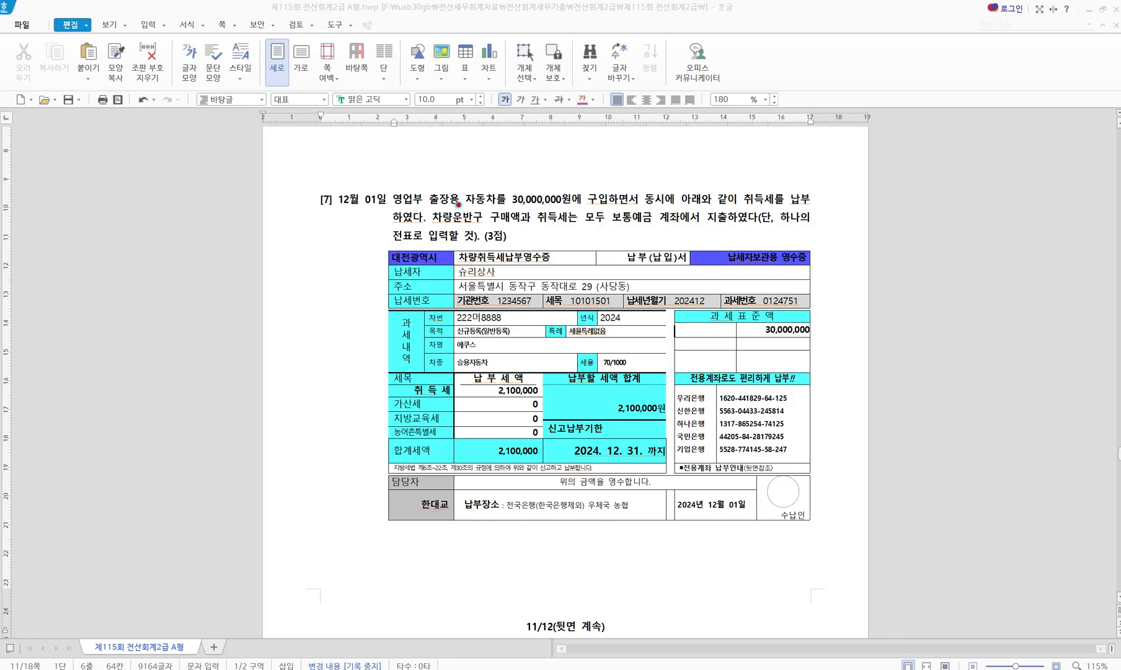
# Step: Underline the car price, vehicle cost and ordinary deposit phrases, box the acquisition tax phrase, and label the deposit "대변 자산 감소"
pyautogui.moveTo(458, 204); pyautogui.dragTo(603, 205)
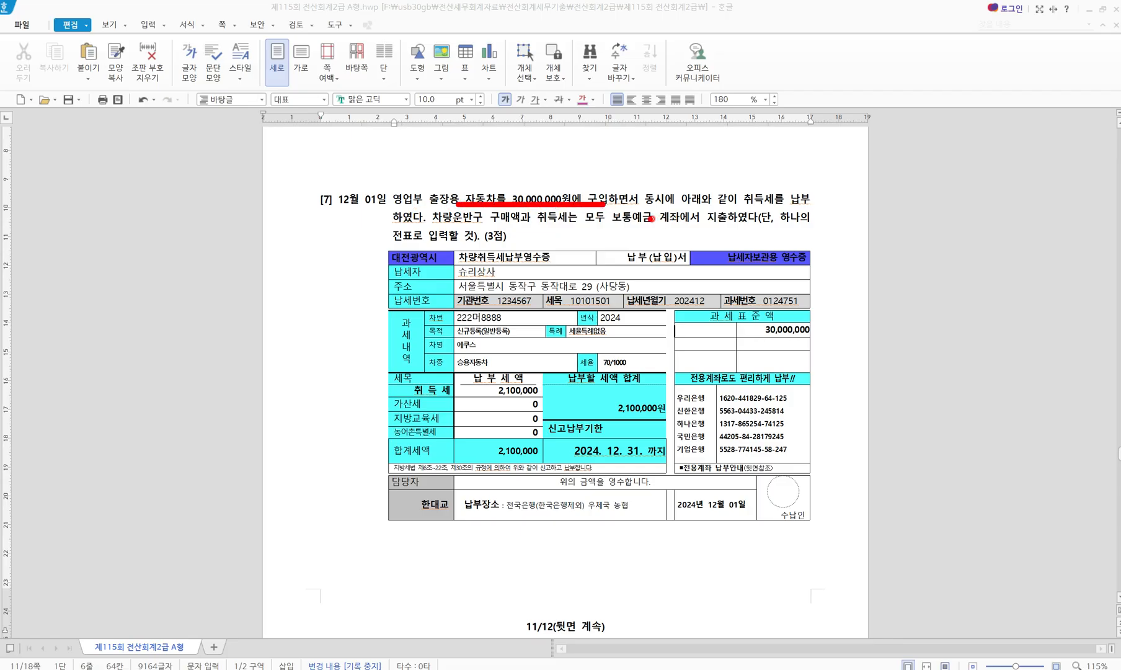
pyautogui.moveTo(734, 185); pyautogui.dragTo(817, 214)
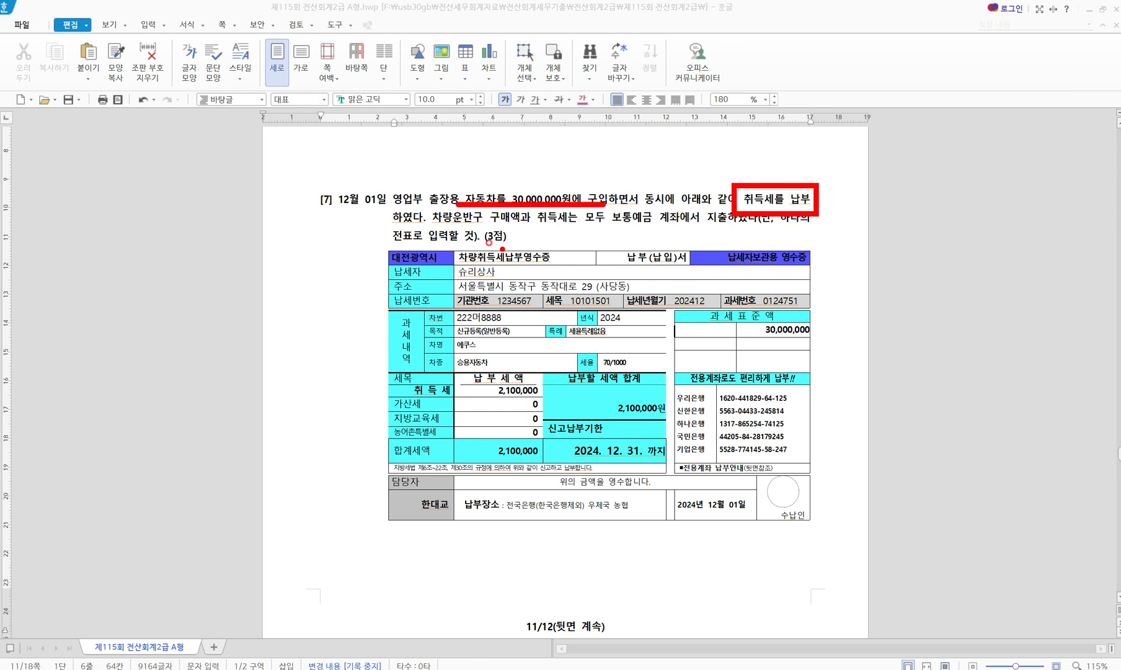
pyautogui.moveTo(430, 225)
pyautogui.mouseDown()
pyautogui.moveTo(680, 225)
pyautogui.moveTo(675, 242)
pyautogui.moveTo(706, 255)
pyautogui.mouseUp()
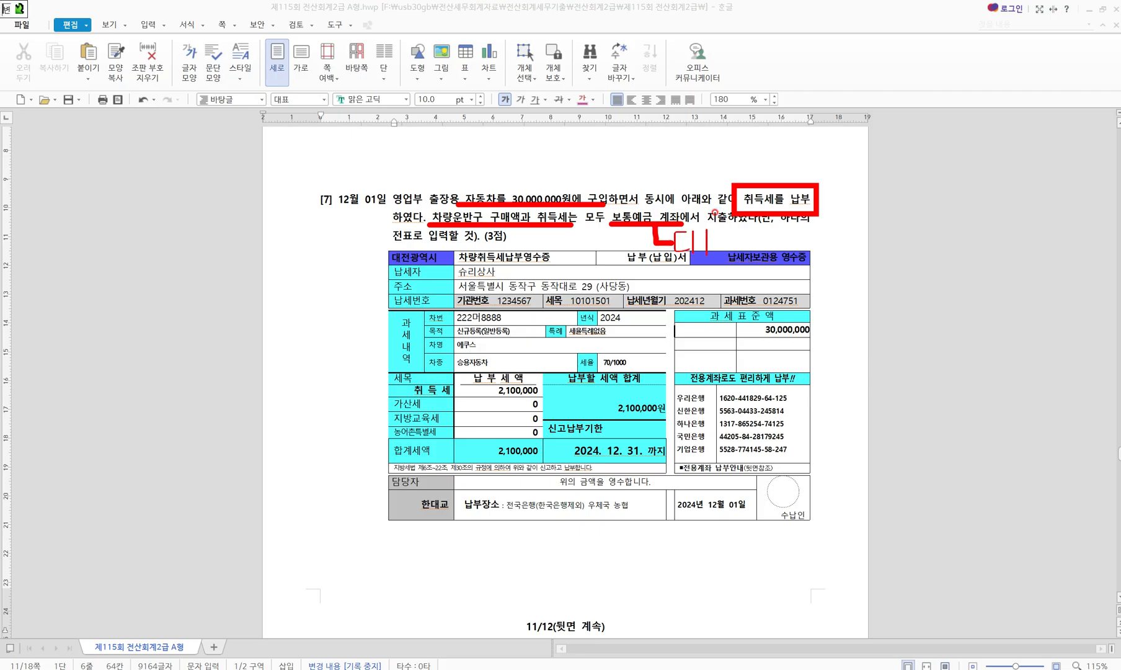
pyautogui.hotkey('ctrl', 'z')
pyautogui.hotkey('ctrl', 'z')
pyautogui.write('변 자산 감소')
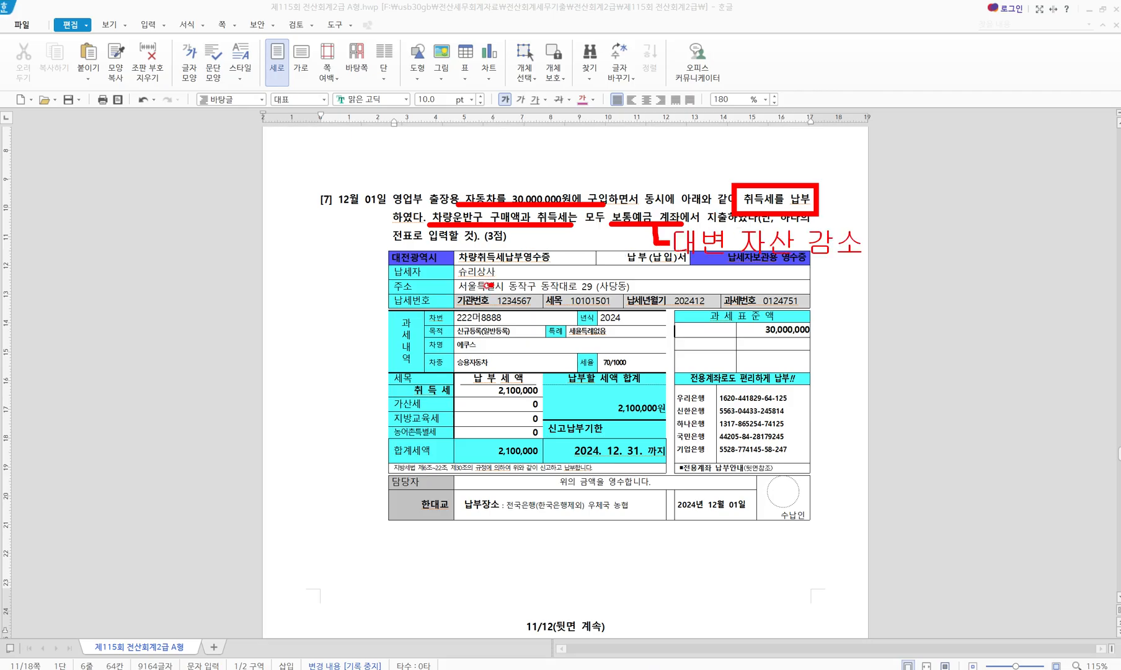
# Step: Add a callout from the car purchase phrase in question [7] reading "차량운반구(차변 자산 증가)"
pyautogui.moveTo(473, 189)
pyautogui.mouseDown()
pyautogui.moveTo(473, 173)
pyautogui.moveTo(501, 168)
pyautogui.mouseUp()
pyautogui.write('차량')
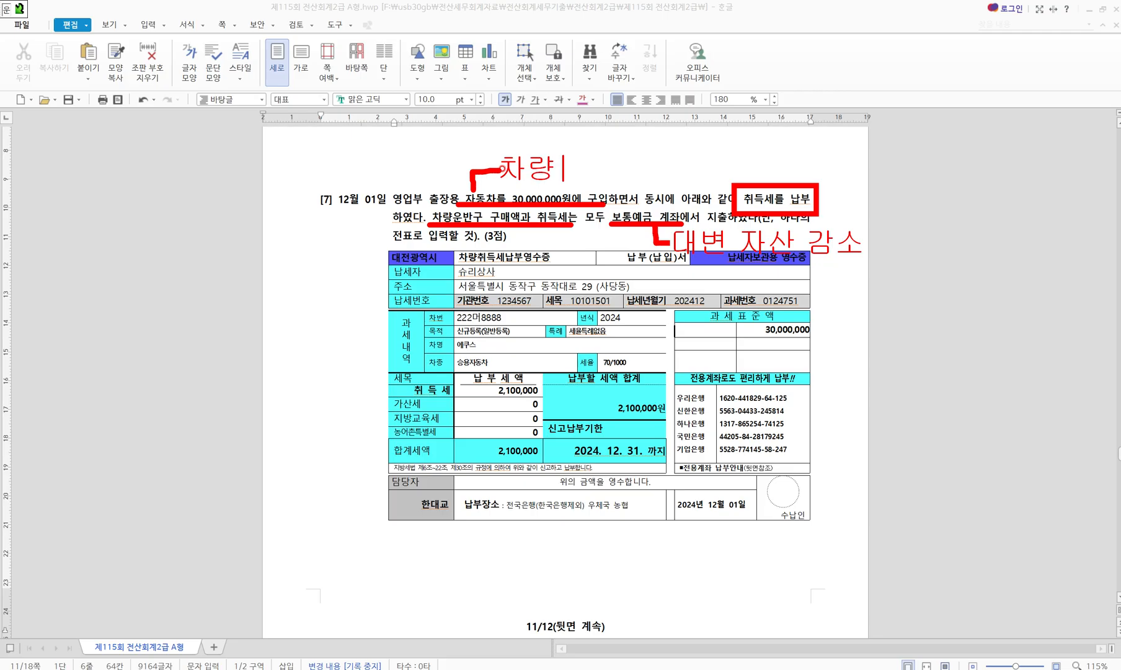
pyautogui.write('운반구(차')
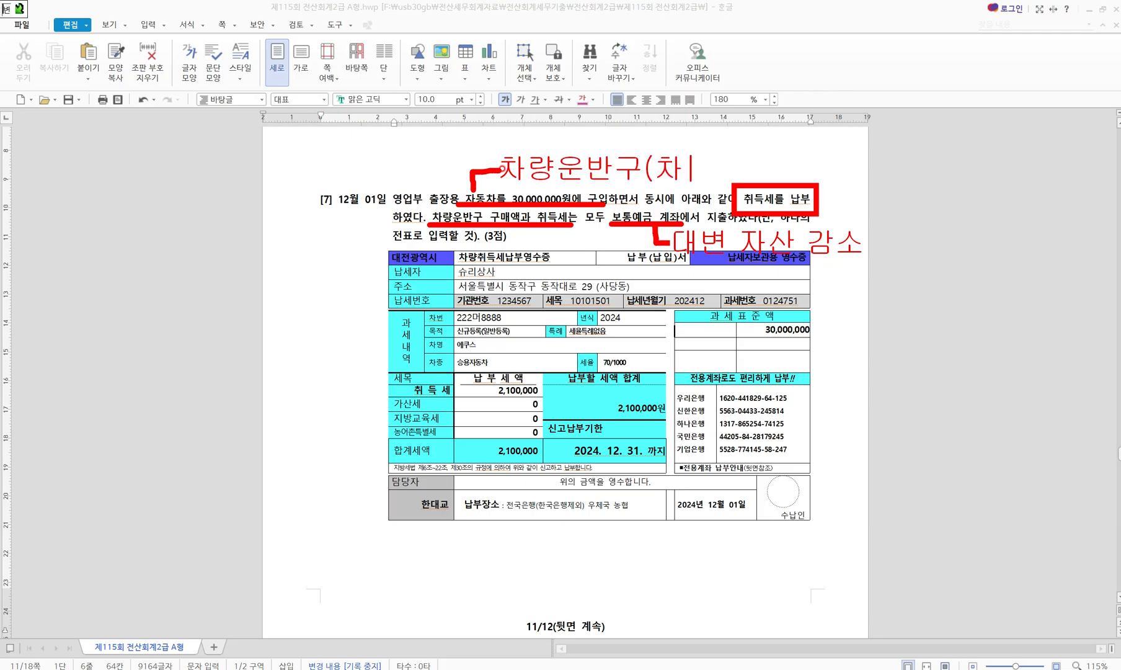
pyautogui.write('변 자산 증가)')
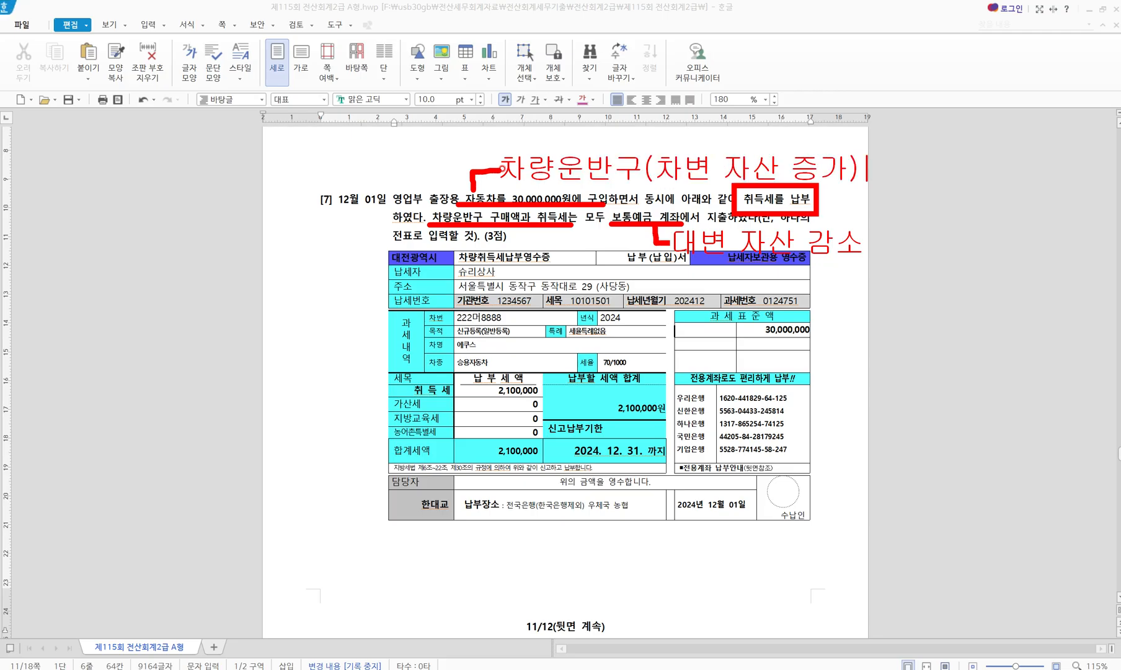
pyautogui.press('Escape')
# Step: Box the 30,000,000 tax base and the 2,100,000 acquisition tax, linking them with a line and a plus sign
pyautogui.moveTo(723, 321); pyautogui.dragTo(817, 341)
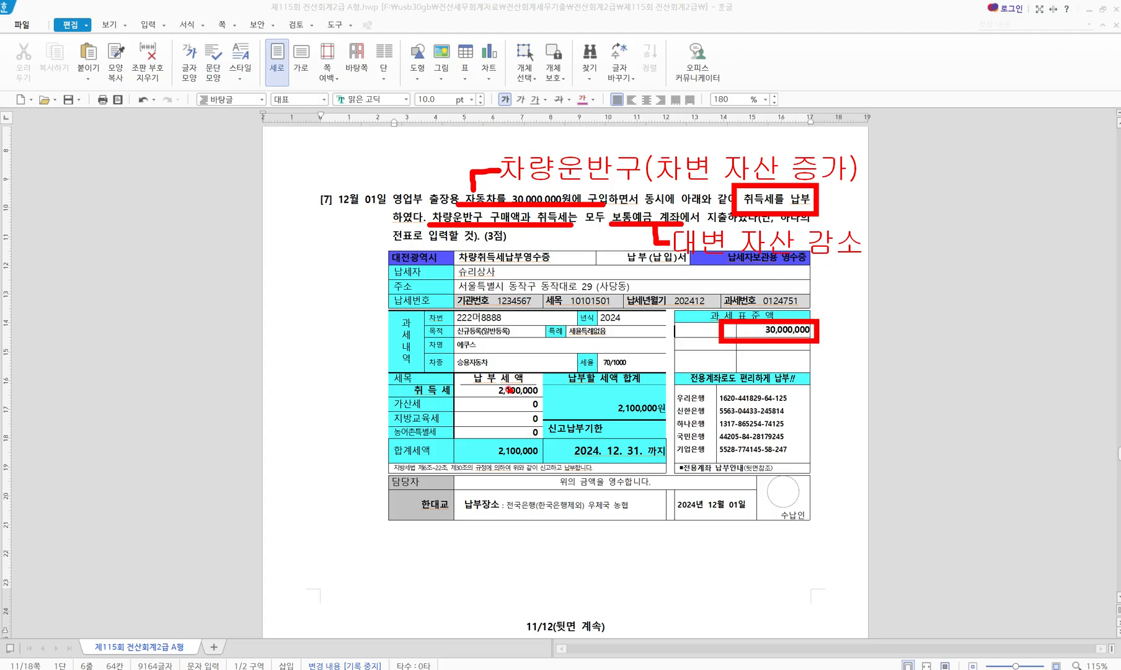
pyautogui.moveTo(462, 379)
pyautogui.mouseDown()
pyautogui.moveTo(548, 401)
pyautogui.moveTo(734, 338)
pyautogui.mouseUp()
pyautogui.moveTo(613, 349)
pyautogui.mouseDown()
pyautogui.moveTo(670, 345)
pyautogui.moveTo(638, 363)
pyautogui.mouseUp()
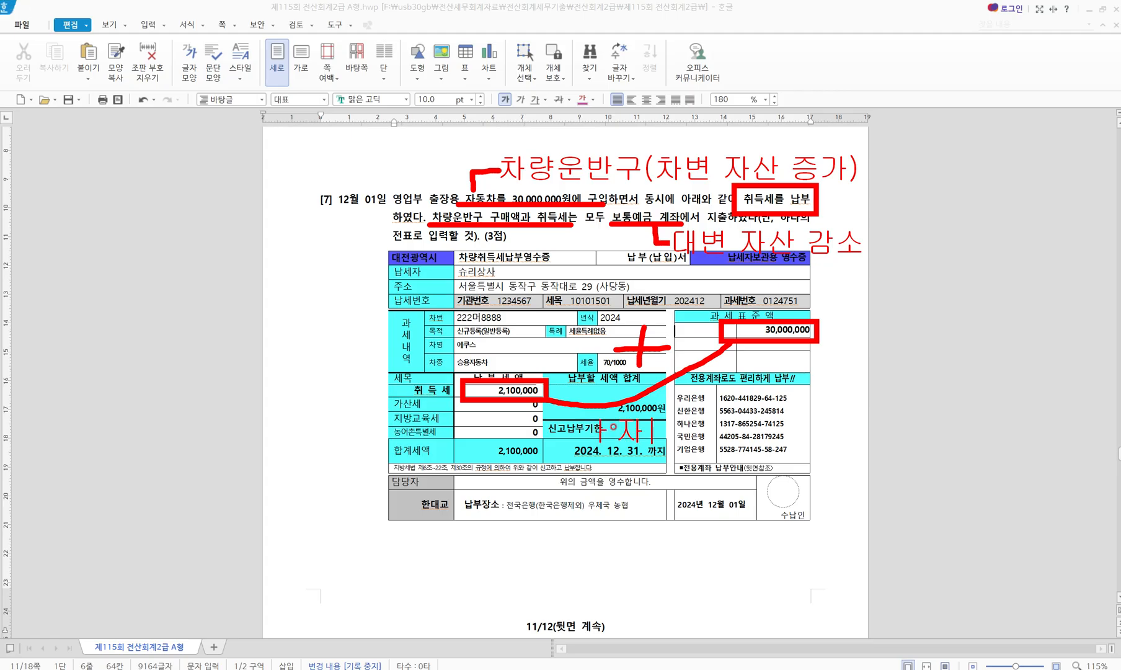
# Step: Write the note "자산 취득 시에는 매입시 부대비용 자산의 취득원가 가산 +" over the tax receipt, and clear all annotations
pyautogui.write('자산 취득 세')
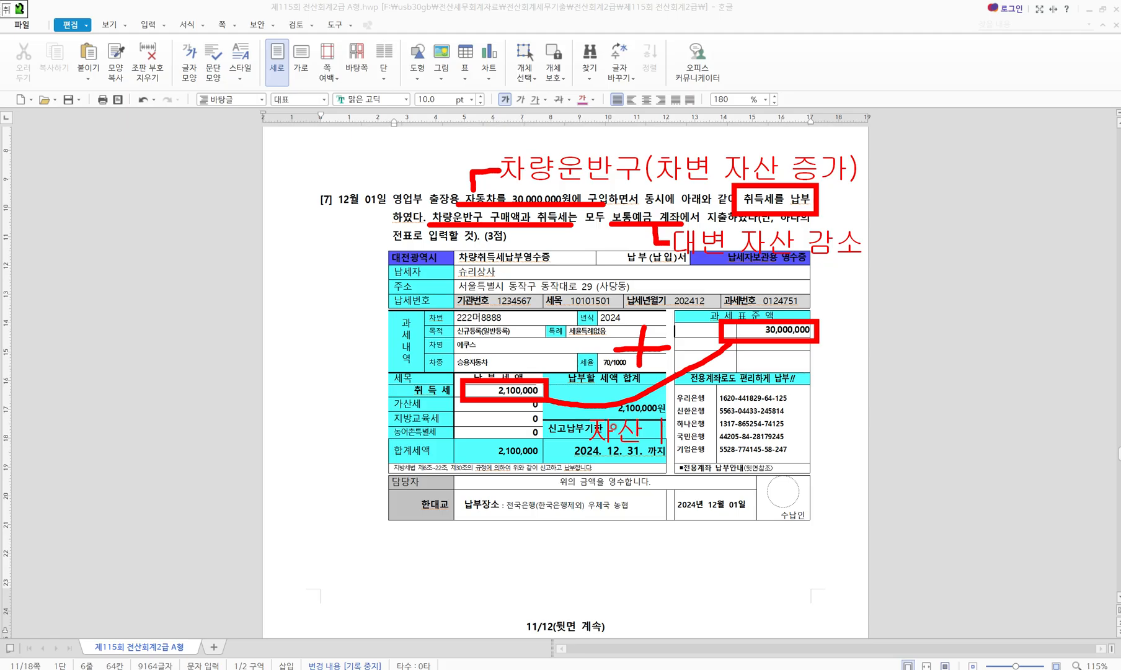
pyautogui.write('에는 ')
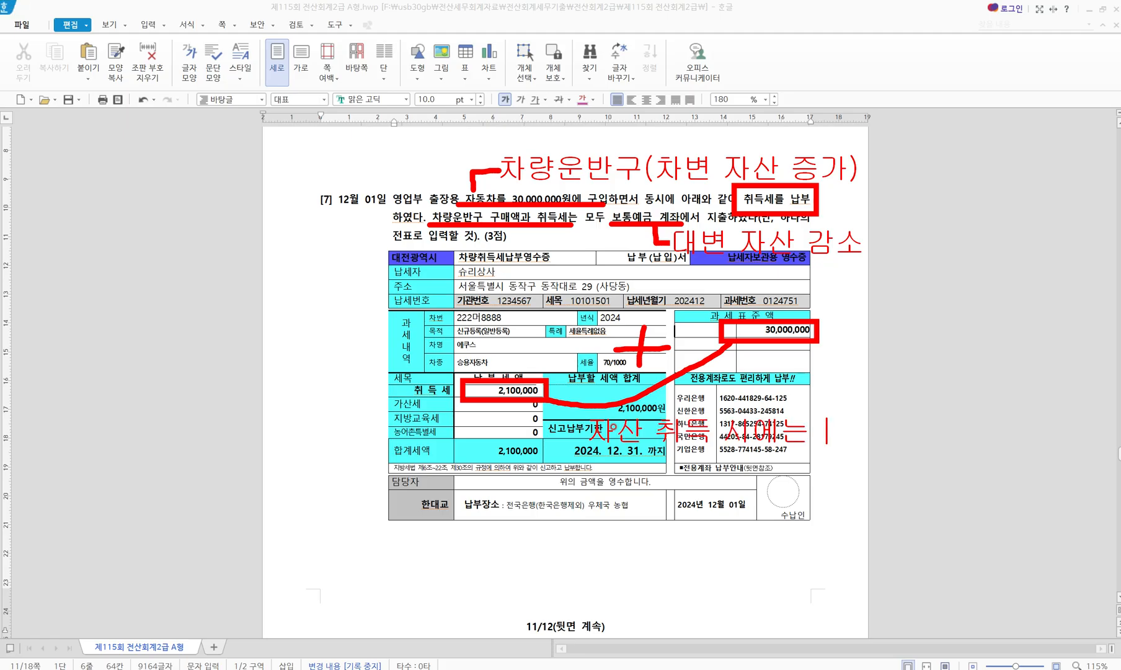
pyautogui.write('매')
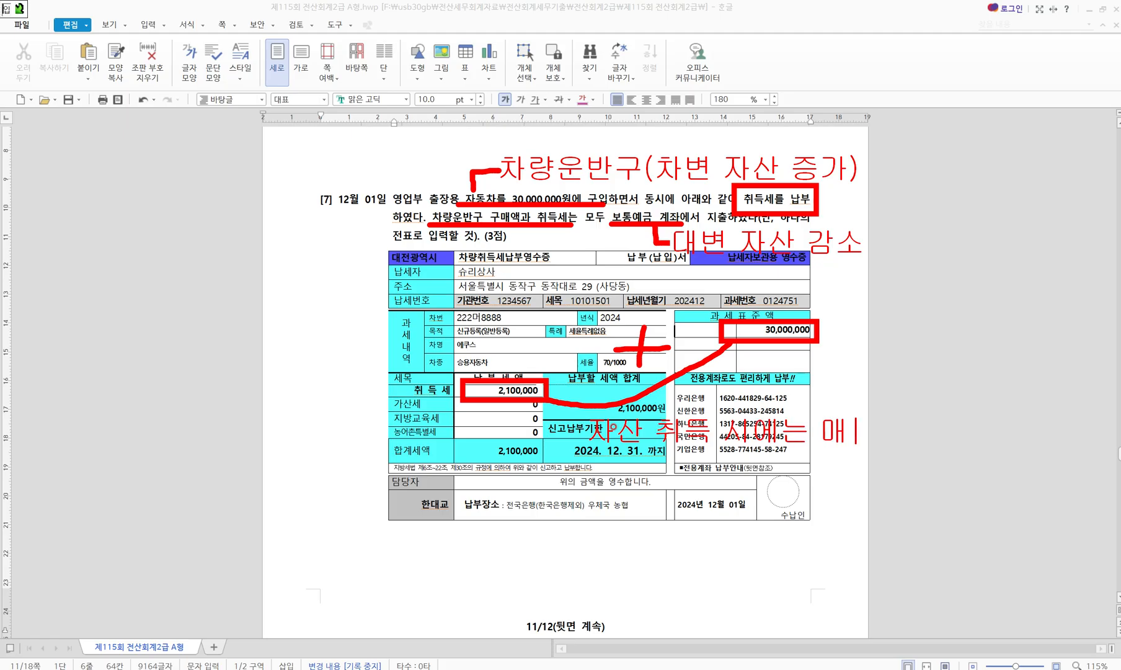
pyautogui.write('입시 부대비용')
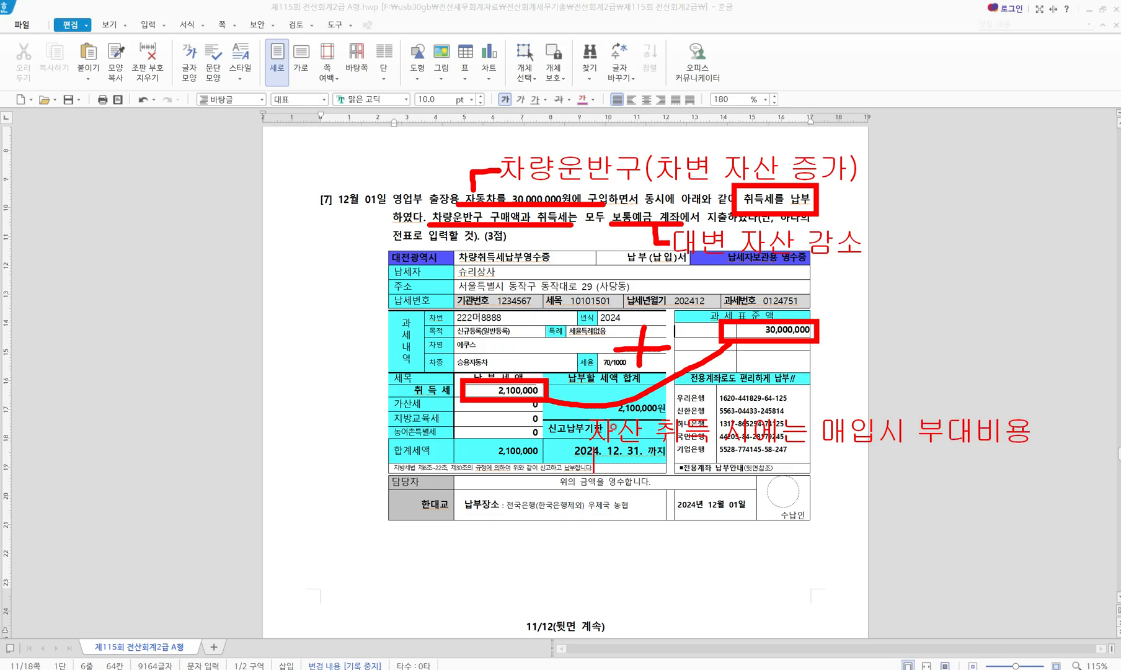
pyautogui.write('자산의 ')
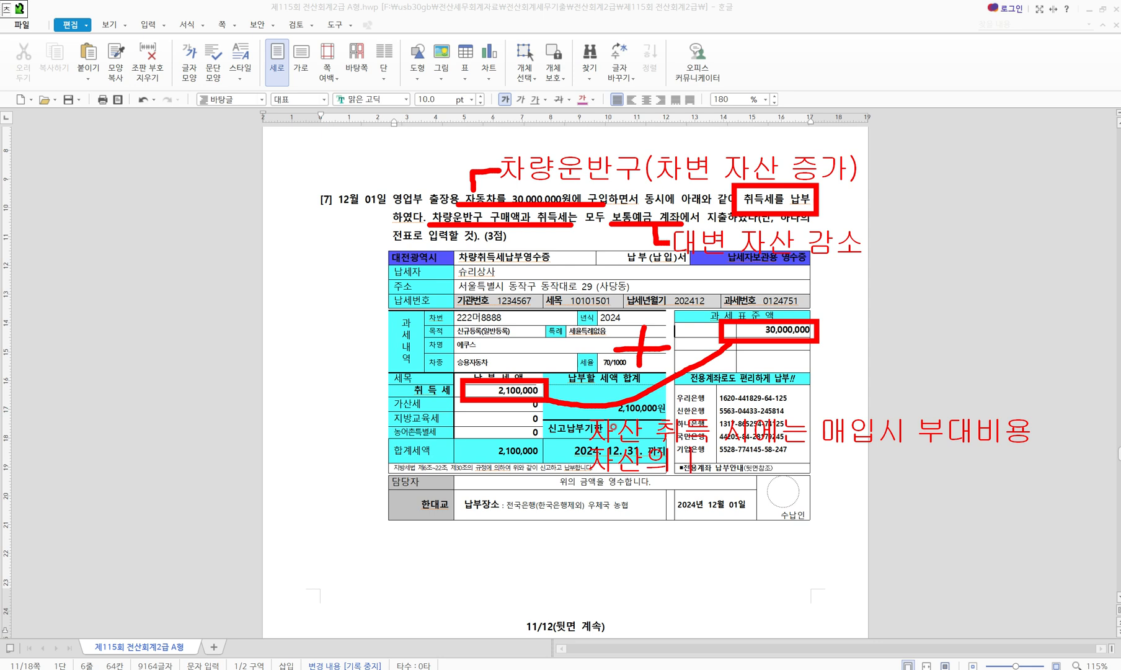
pyautogui.write('ㅊ')
pyautogui.press('BackSpace')
pyautogui.press('BackSpace')
pyautogui.press('BackSpace')
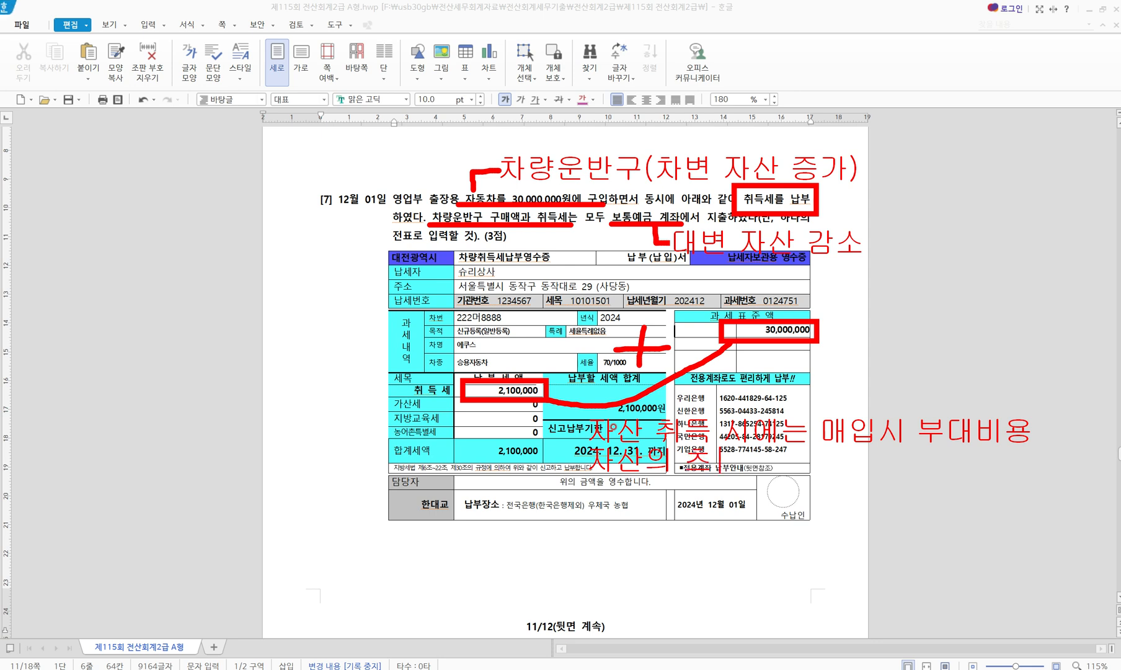
pyautogui.write('ㅊ')
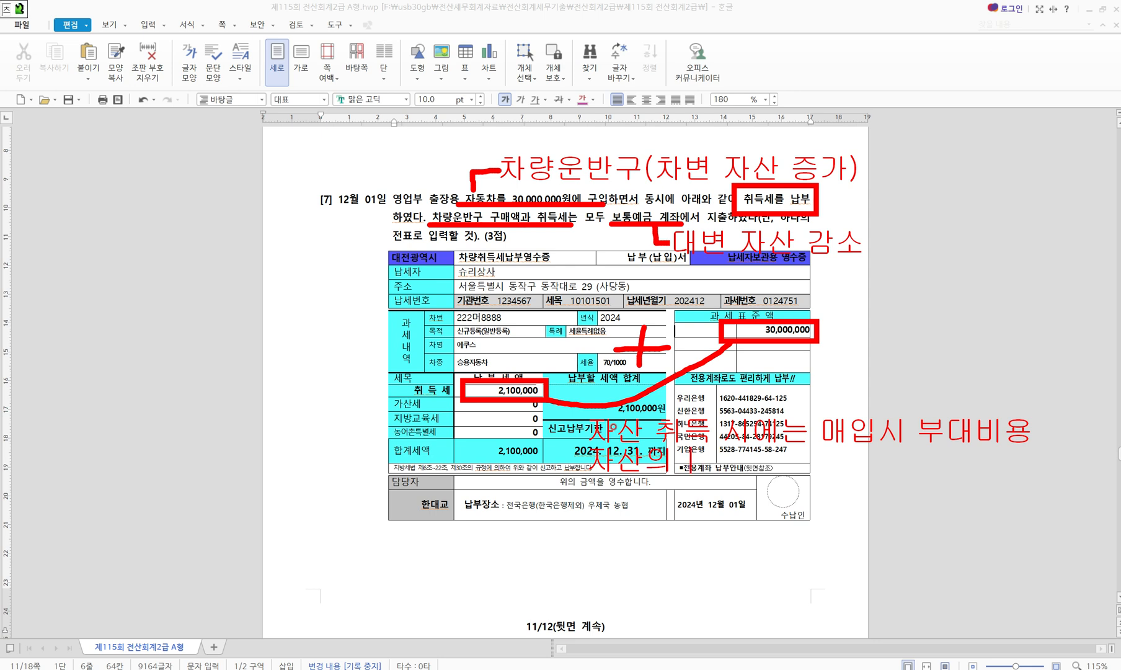
pyautogui.write('득원가')
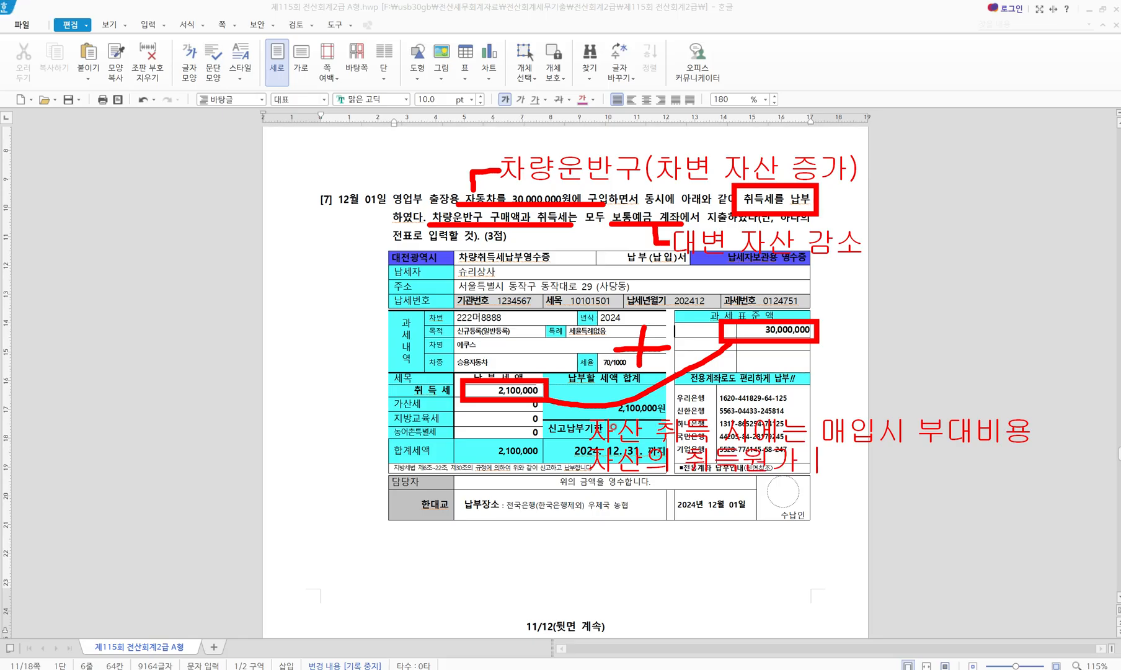
pyautogui.write(' 가사ㄴ ')
pyautogui.write('+')
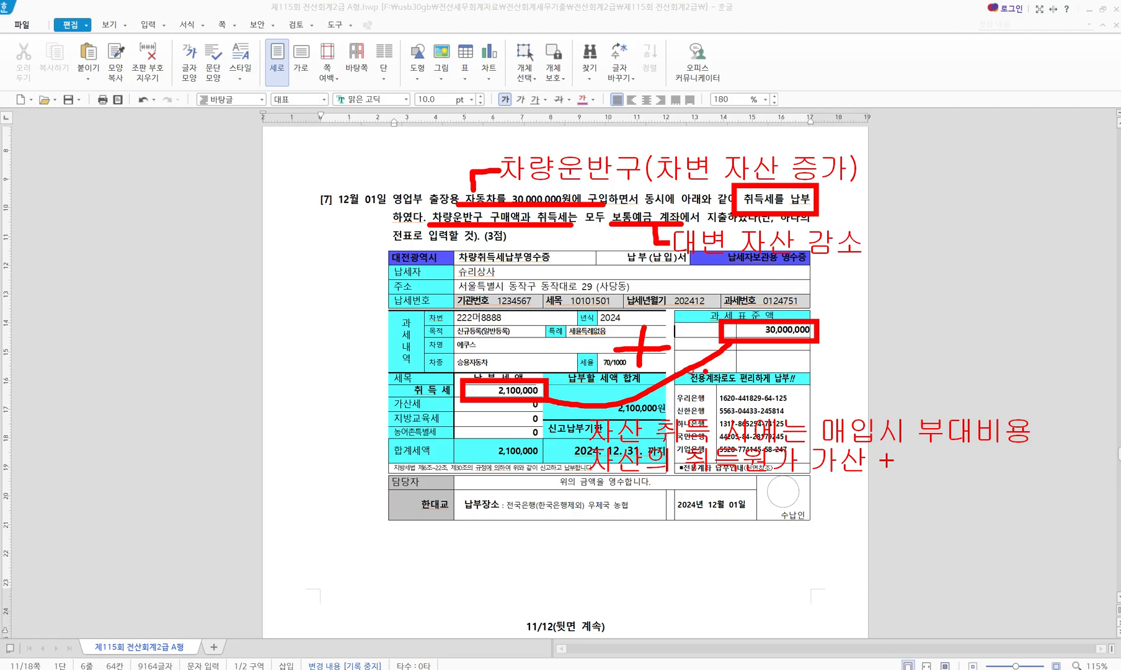
pyautogui.press('Escape')
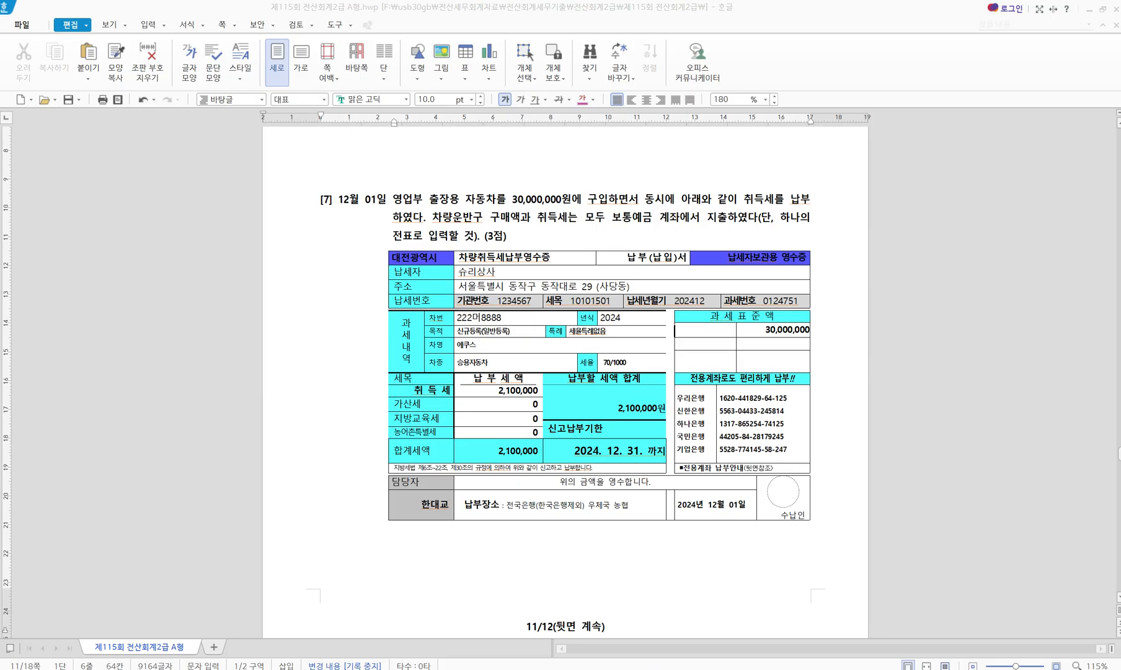
# Step: Switch to the general voucher entry window (일반전표입력) and set the voucher date to December 1
pyautogui.hotkey('alt', 'Tab')
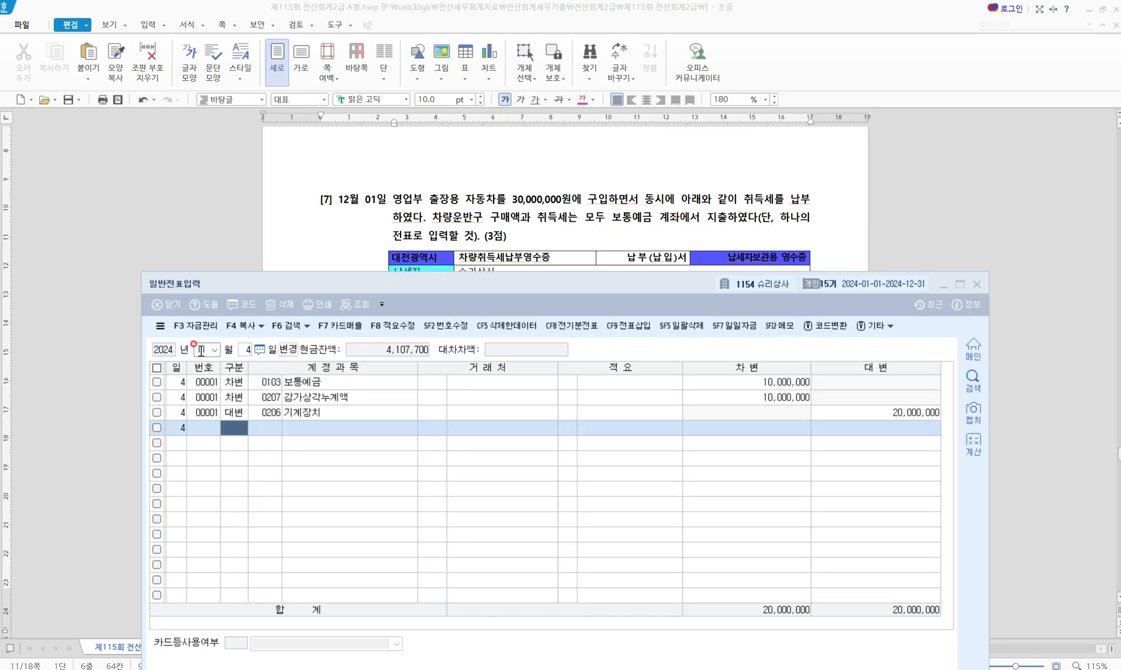
pyautogui.write('12')
pyautogui.press('Return')
pyautogui.write('1')
pyautogui.press('Return')
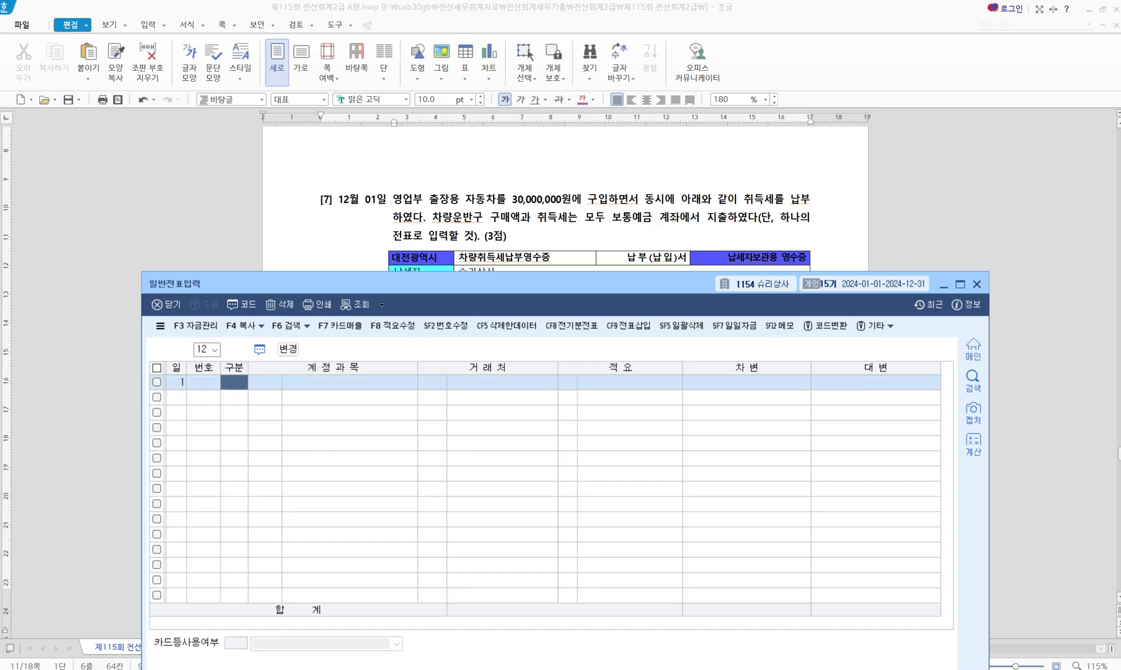
# Step: Start a debit line on the December 1 voucher with account 0208 차량운반구, leaving the counterparty and description blank
pyautogui.write('3')
pyautogui.press('Return')
pyautogui.write('차량운')
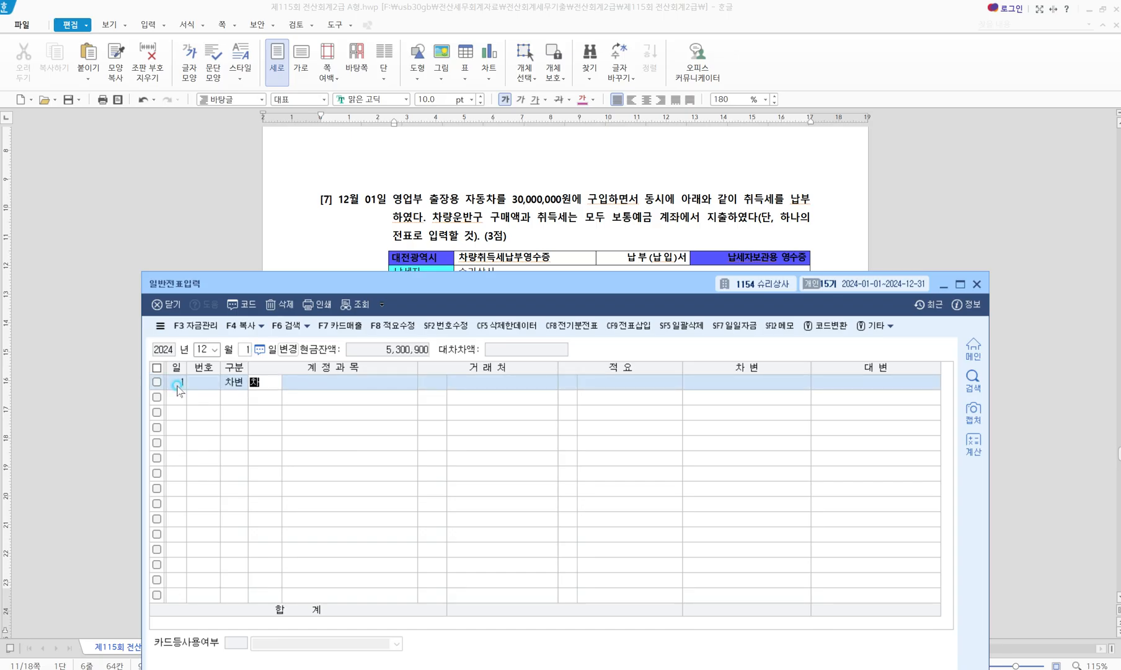
pyautogui.press('Return')
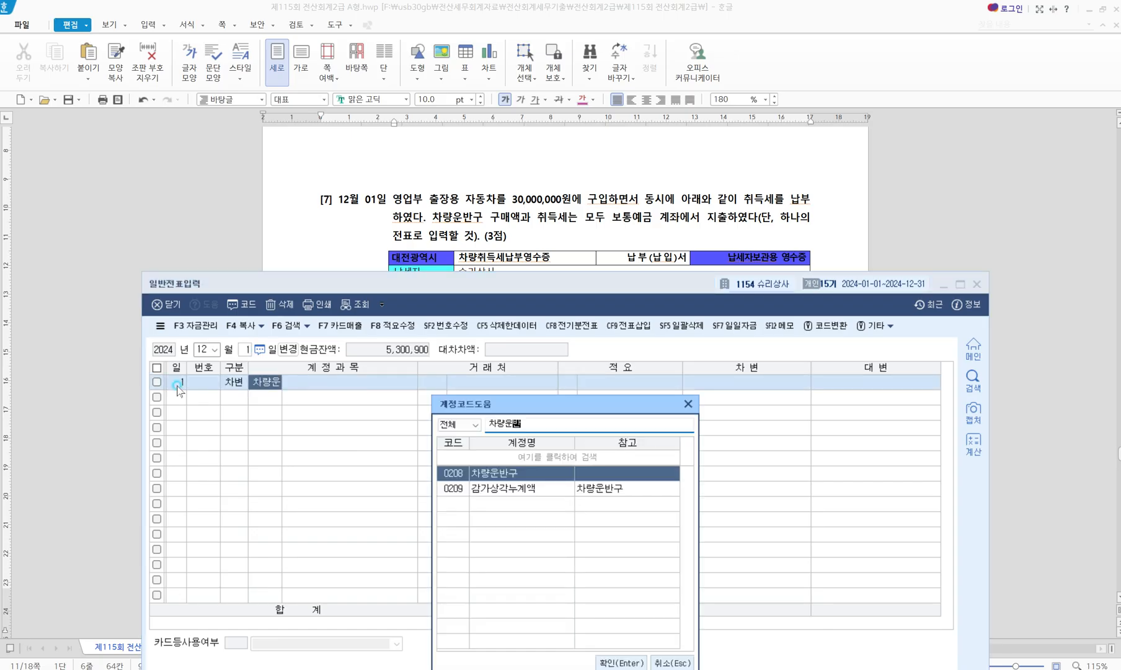
pyautogui.press('Return')
pyautogui.press('Return')
pyautogui.press('Return')
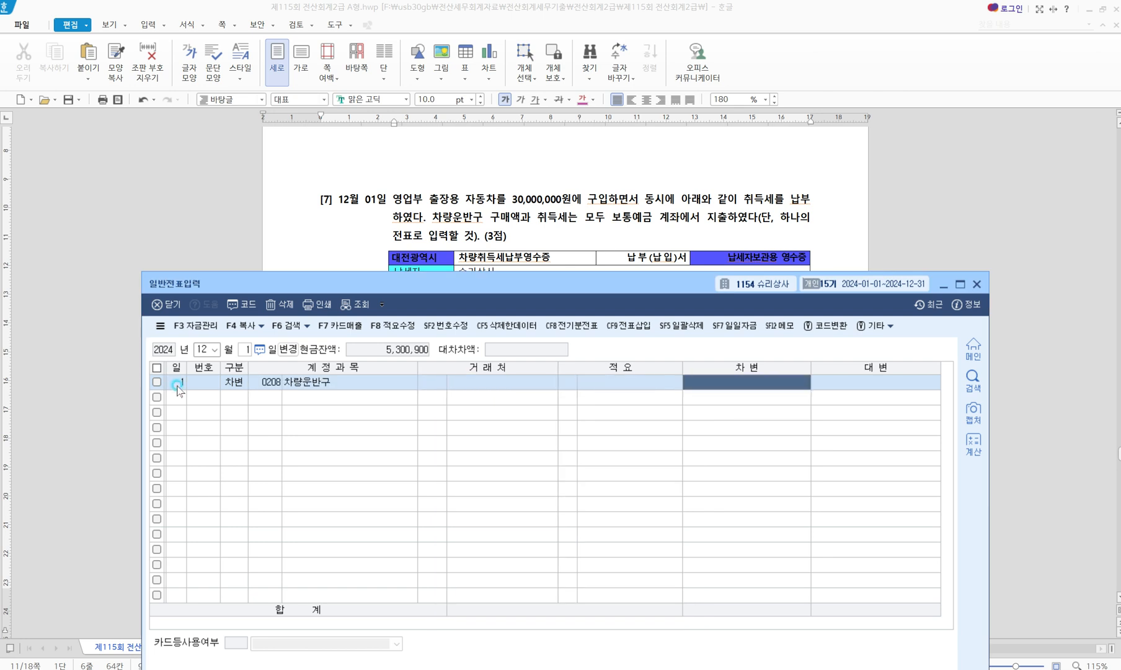
# Step: Enter 32,100,000 as the debit amount of the 차량운반구 line
pyautogui.write('3')
pyautogui.write('2,100,000,000')
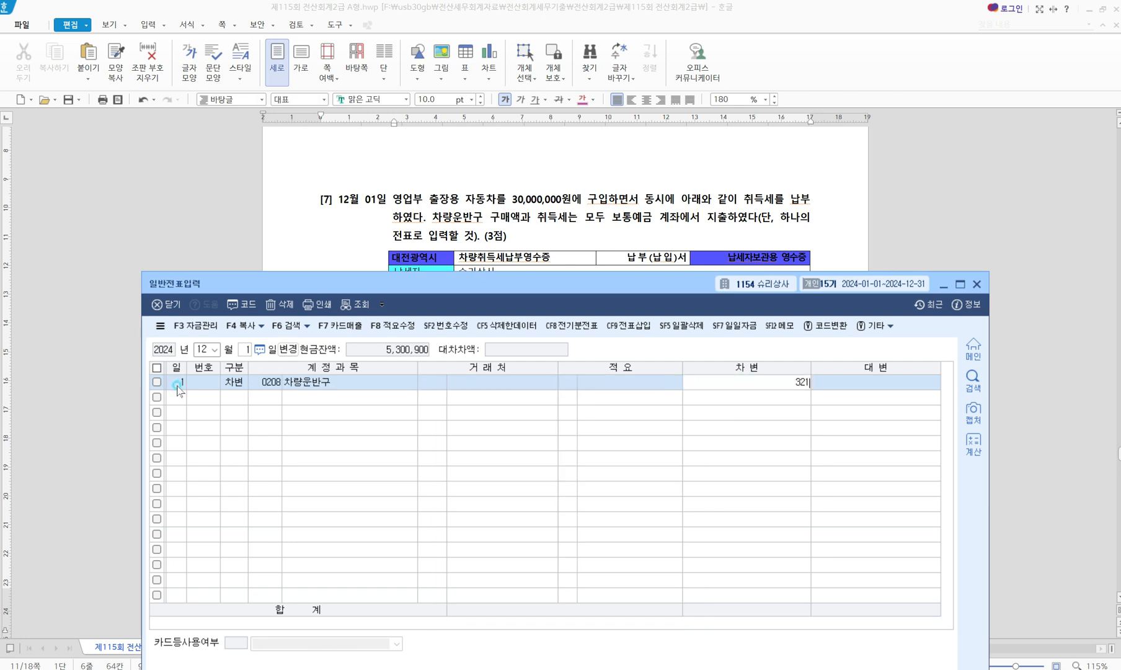
pyautogui.press('BackSpace')
pyautogui.press('BackSpace')
pyautogui.press('BackSpace')
pyautogui.press('Return')
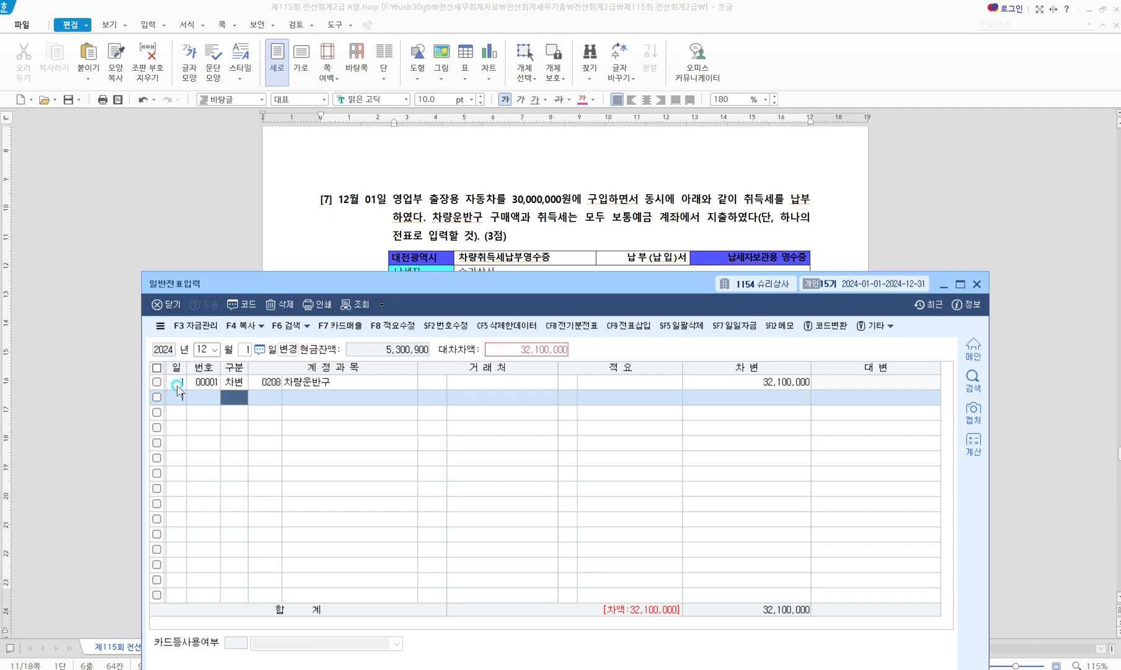
# Step: Add a credit line to the December 1 voucher with account 0103 보통예금
pyautogui.write('4')
pyautogui.write('보통')
pyautogui.press('Return')
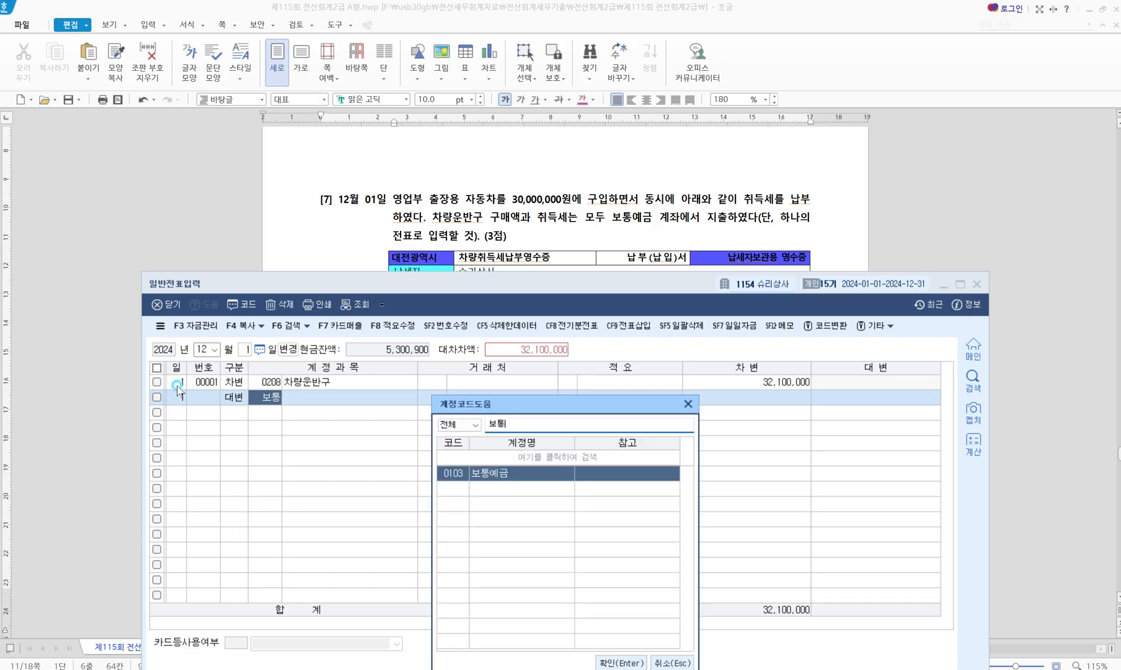
pyautogui.press('Return')
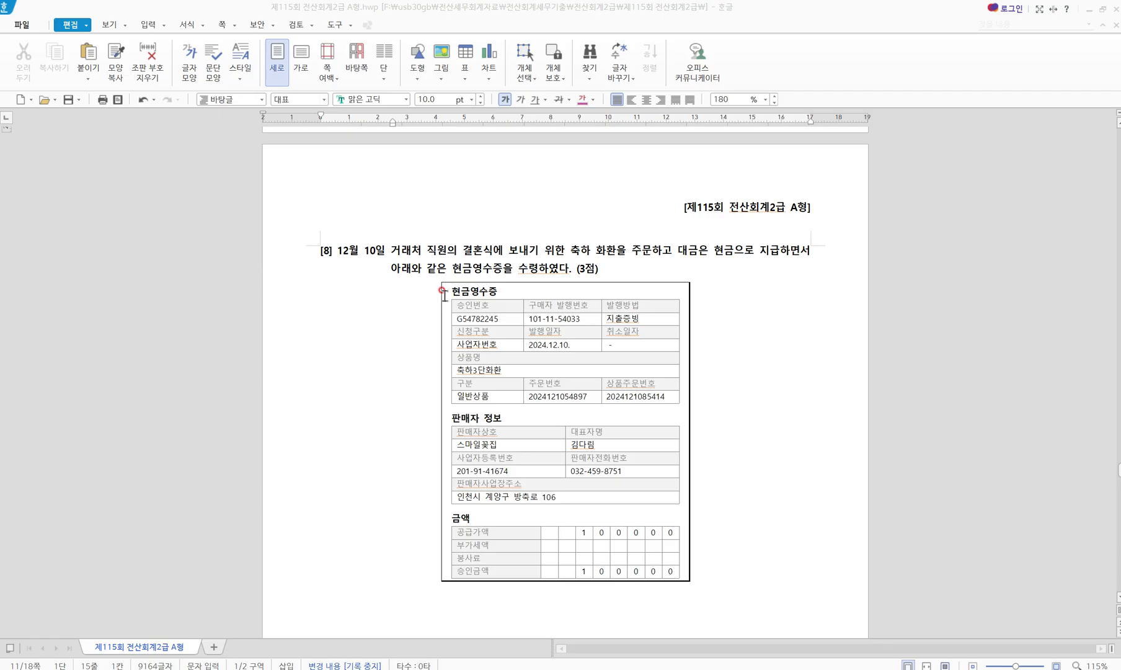
# Step: Annotate question [8], marking the cash payment as 대변 and the wedding wreath for the client's employee as 기업업무추진비(판), and clear the marks
pyautogui.moveTo(390, 260)
pyautogui.mouseDown()
pyautogui.moveTo(652, 259)
pyautogui.moveTo(804, 276)
pyautogui.mouseUp()
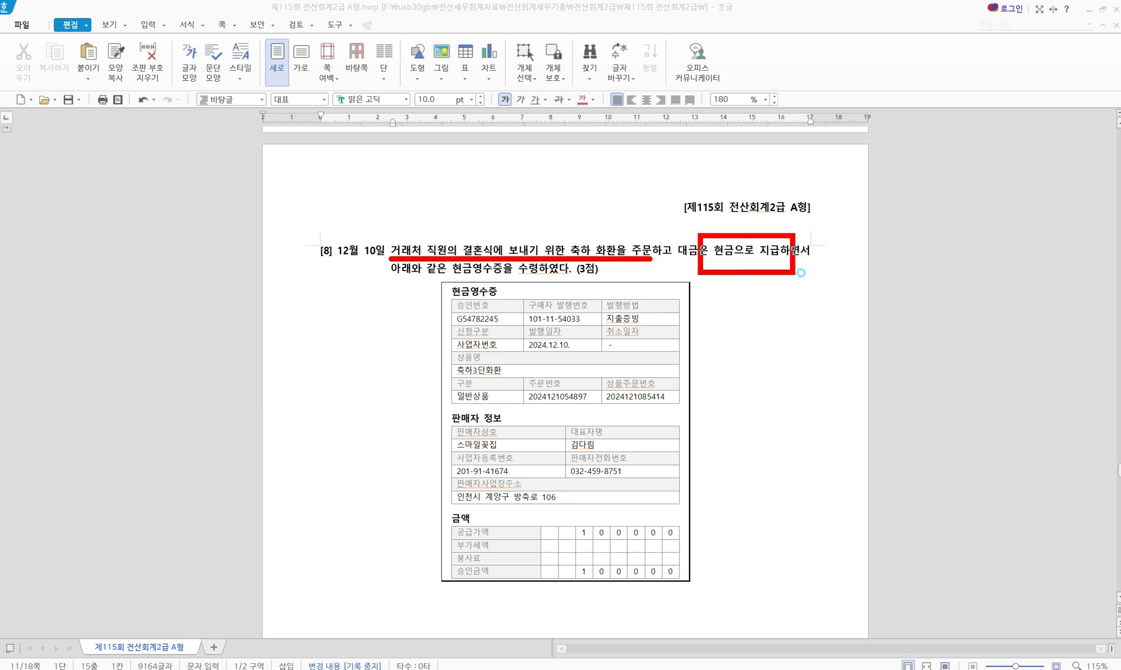
pyautogui.moveTo(699, 218); pyautogui.dragTo(638, 300)
pyautogui.moveTo(716, 285); pyautogui.dragTo(748, 308)
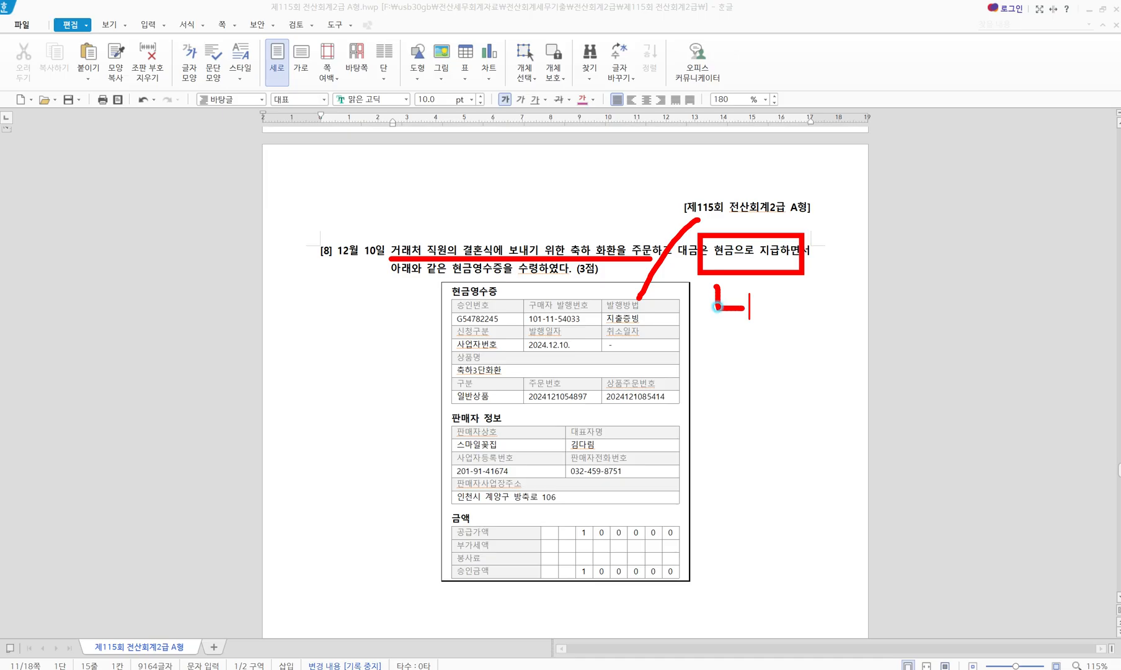
pyautogui.write('대변')
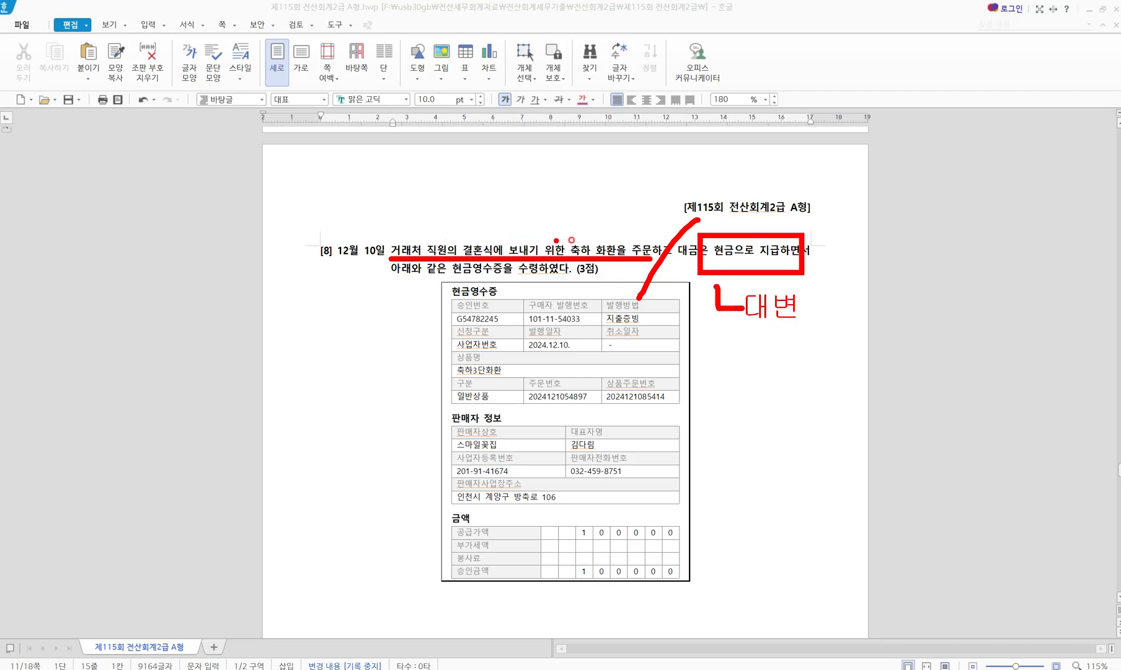
pyautogui.moveTo(448, 234); pyautogui.dragTo(480, 214)
pyautogui.write('키업')
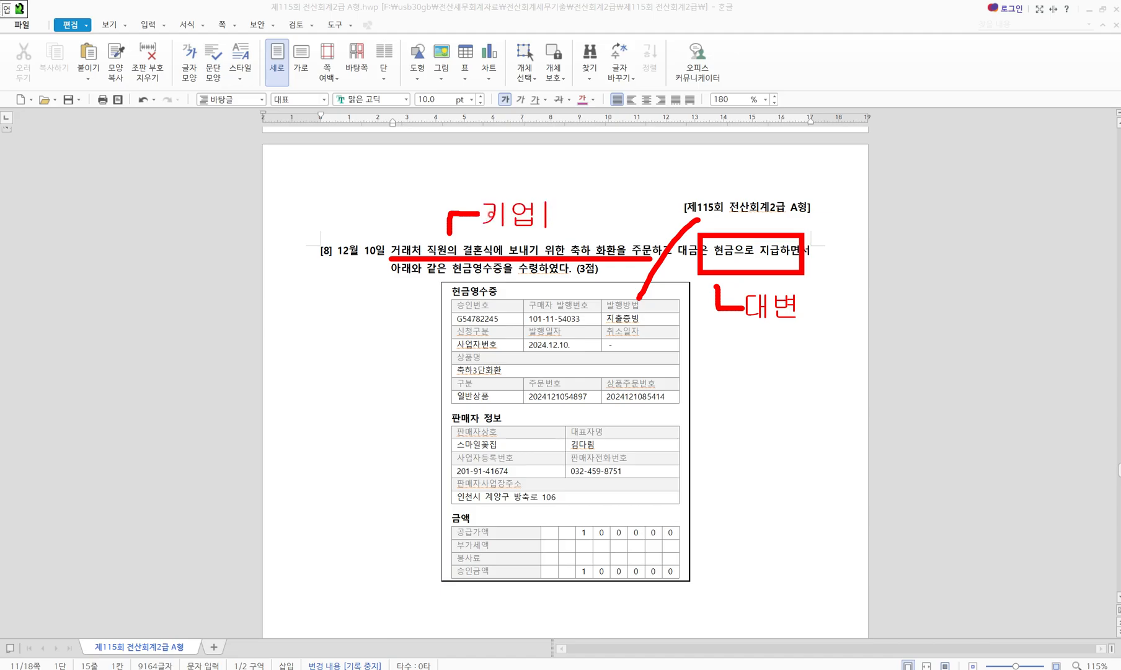
pyautogui.write('업무추진비')
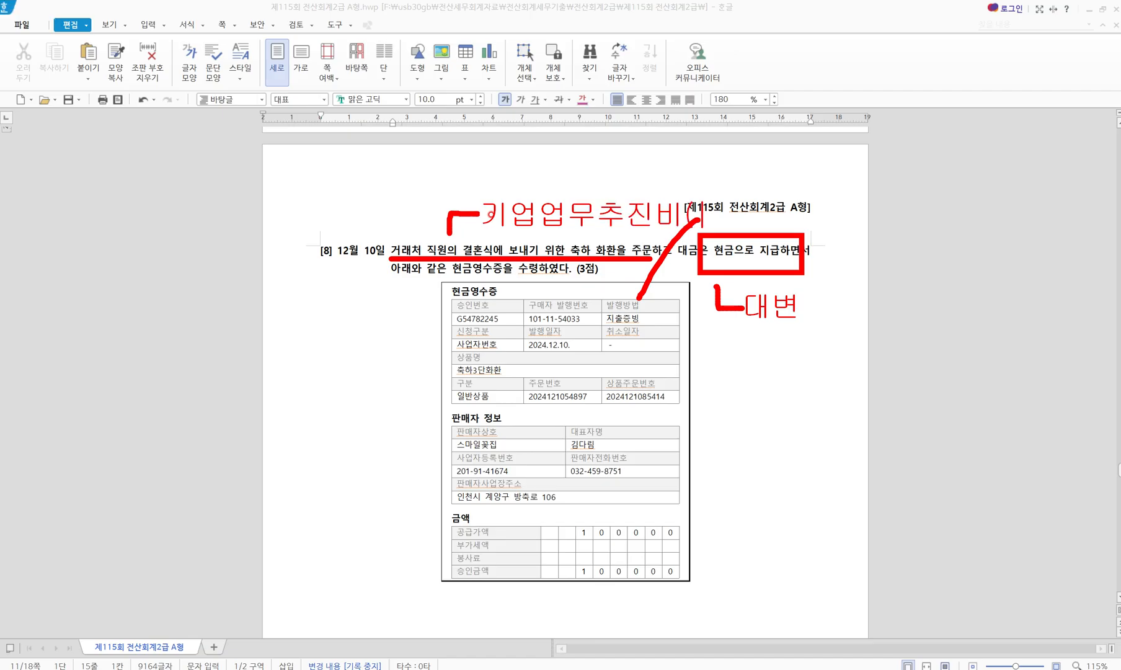
pyautogui.write('(판)')
pyautogui.moveTo(571, 194); pyautogui.dragTo(586, 181)
pyautogui.press('Escape')
# Step: Switch to the general voucher entry window (일반전표입력) and set the voucher date to December 10
pyautogui.hotkey('alt', 'Tab')
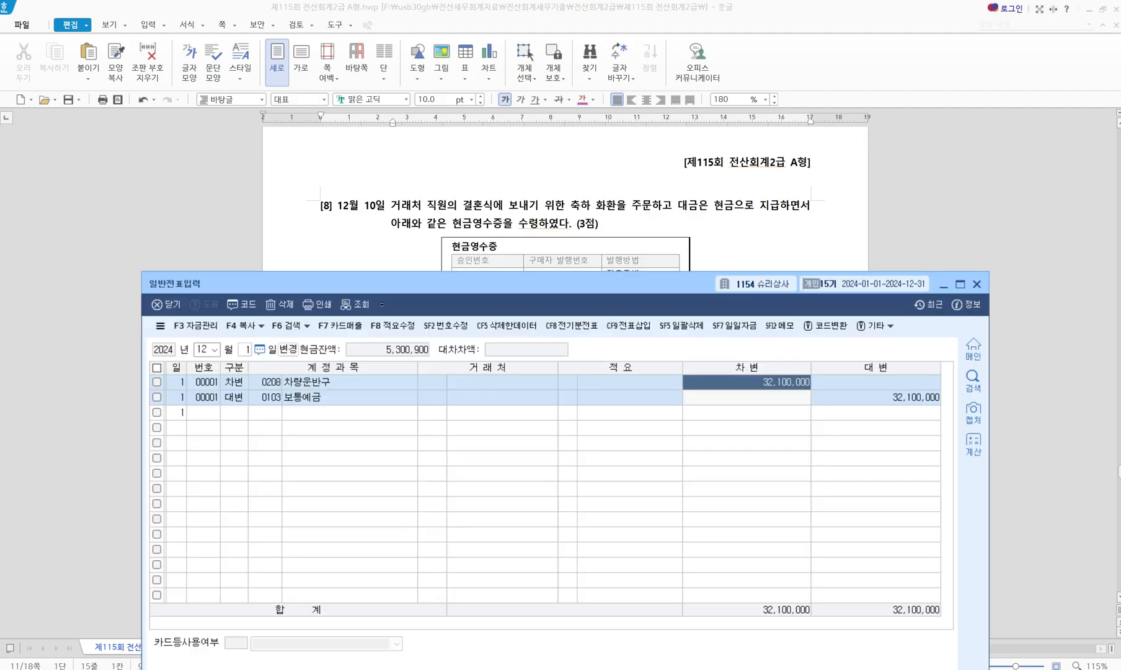
pyautogui.click(200, 347)
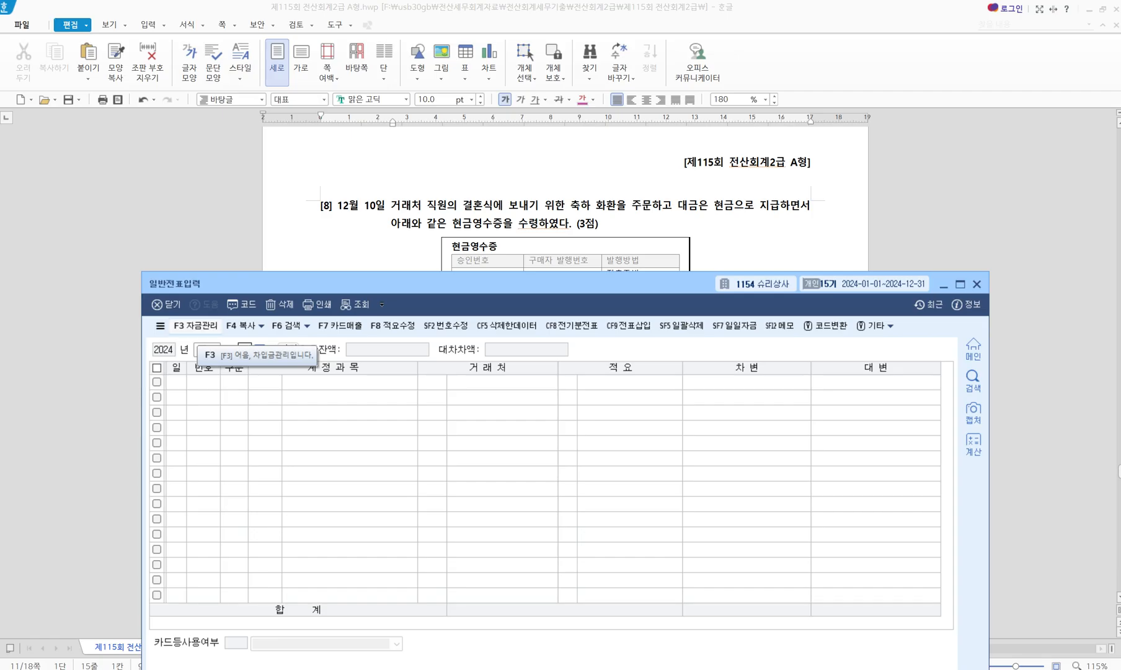
pyautogui.write('12')
pyautogui.press('Return')
pyautogui.write('10')
pyautogui.press('Return')
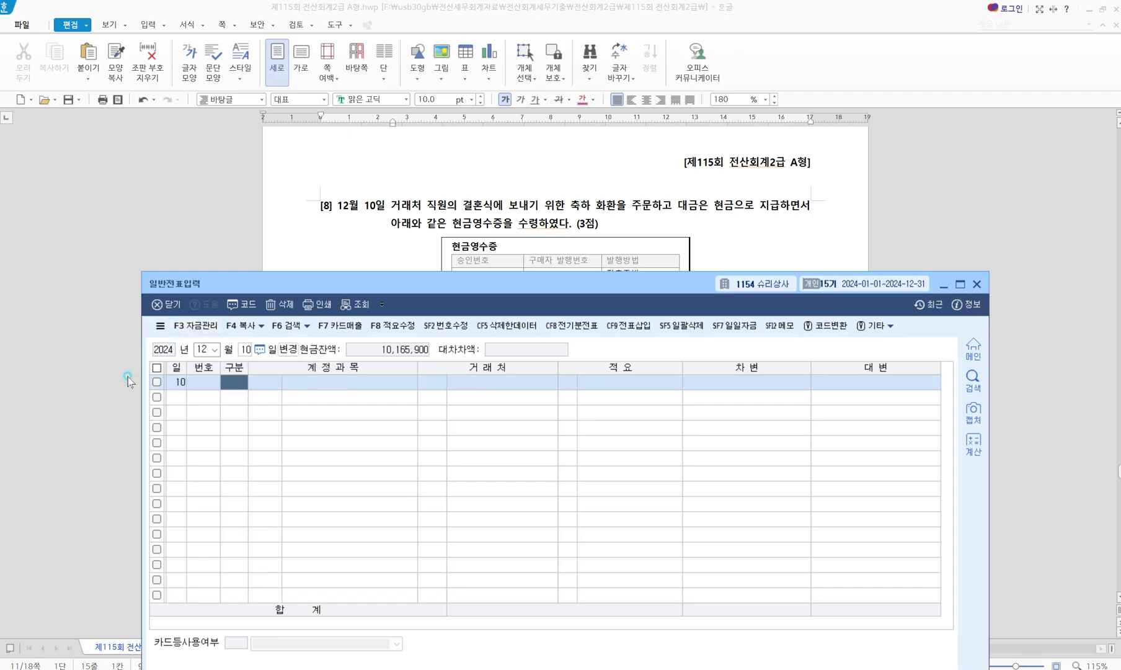
# Step: Start a debit line on the December 10 voucher with account 0813 기업업무추진비 (판매관리비), leaving the counterparty and description blank
pyautogui.press('3')
pyautogui.press('Return')
pyautogui.write('기어ㅂ업')
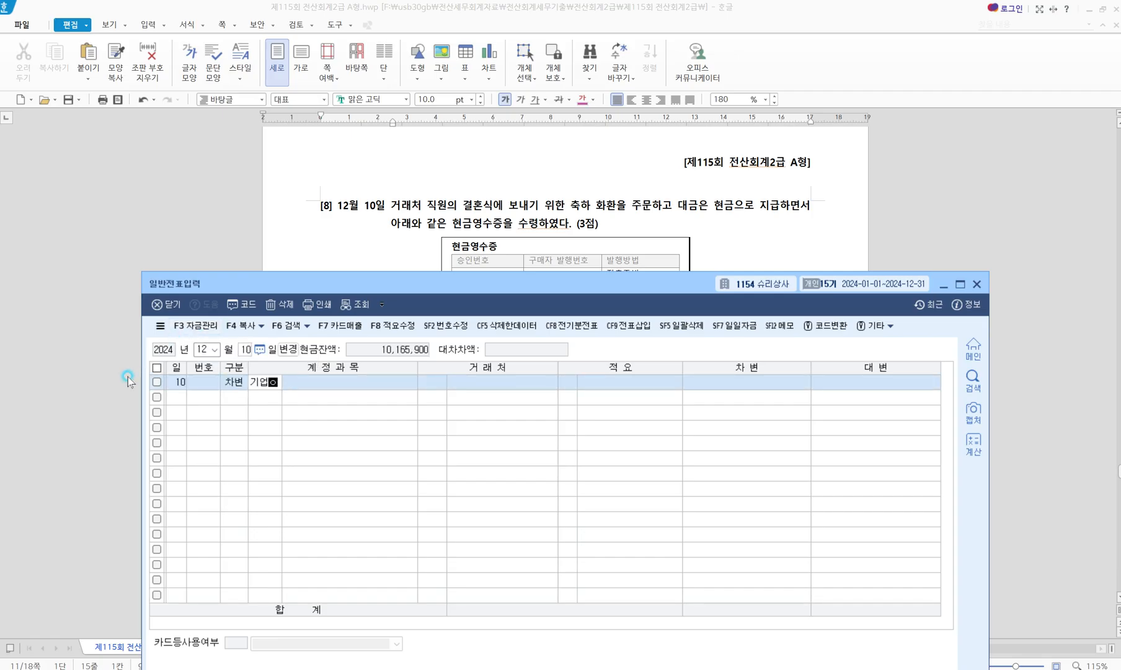
pyautogui.press('Return')
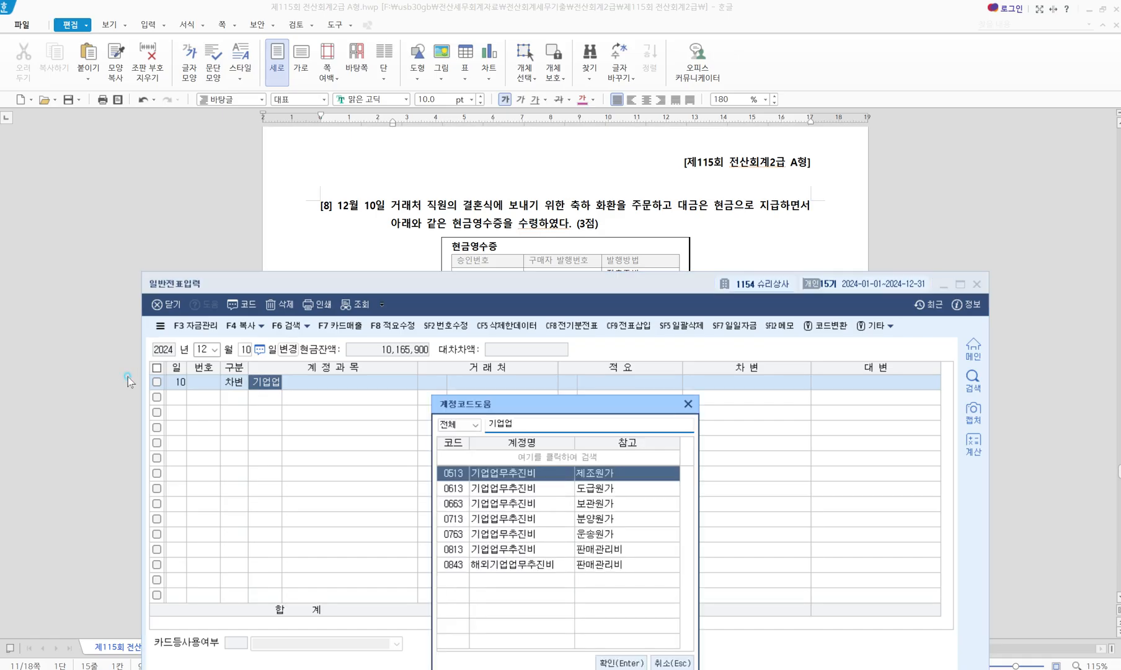
pyautogui.press('Down')
pyautogui.press('Down')
pyautogui.press('Down')
pyautogui.press('Down')
pyautogui.press('Down')
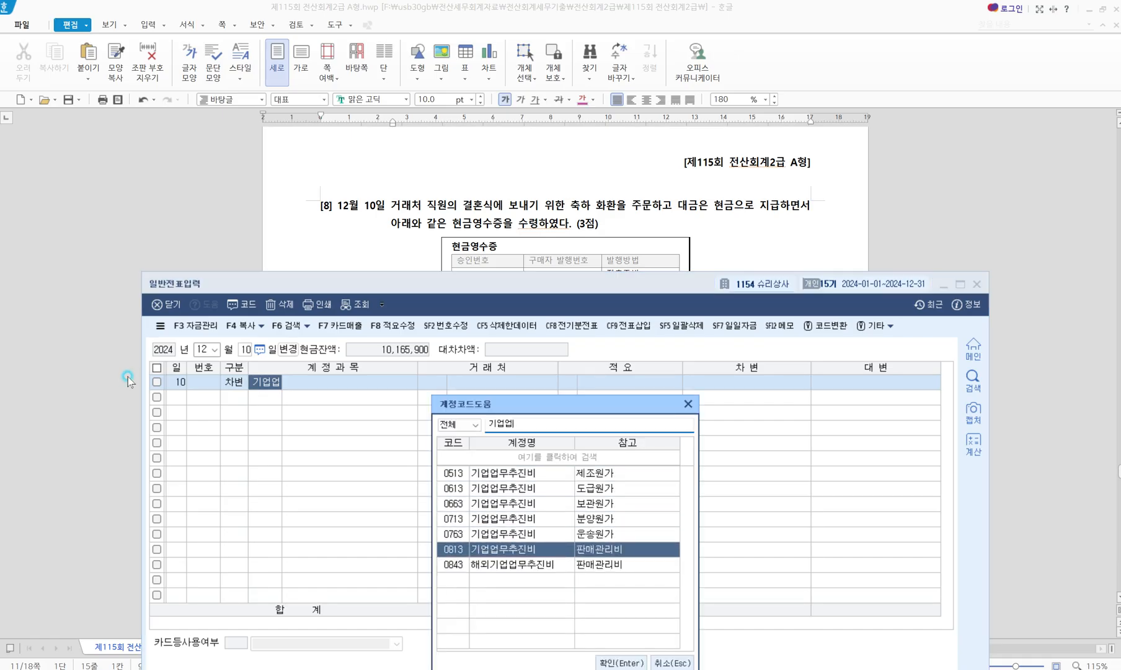
pyautogui.press('Return')
pyautogui.press('Return')
pyautogui.press('Return')
pyautogui.press('Return')
pyautogui.press('Return')
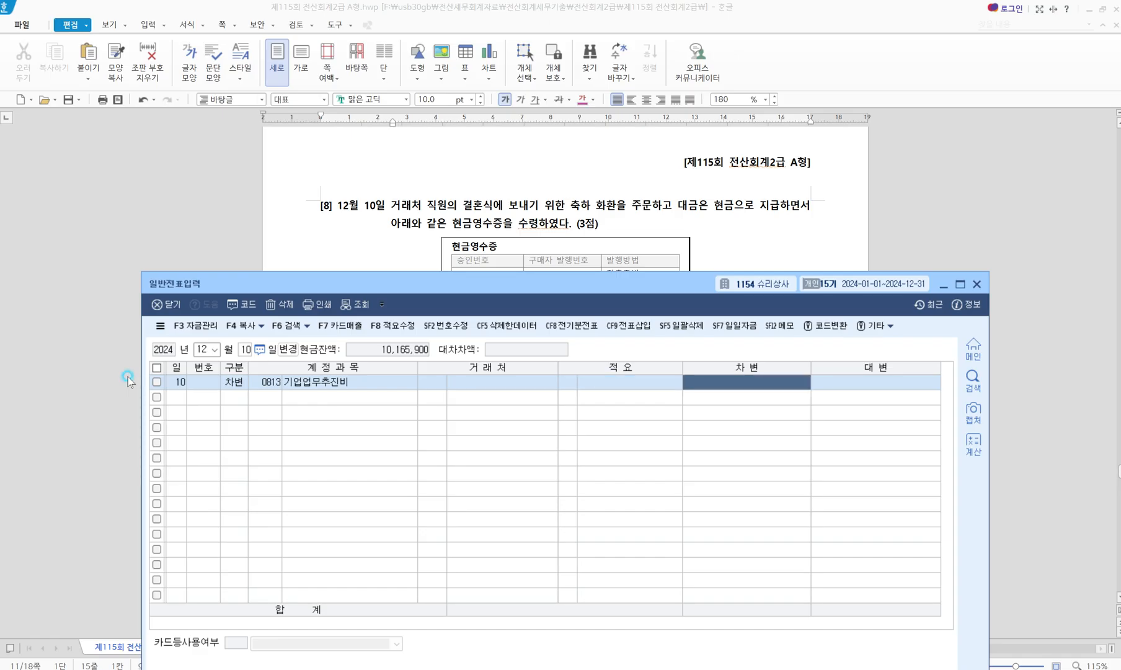
# Step: Enter 100,000 as the debit amount of the 기업업무추진비 line and check it against the cash receipt in the exam document
pyautogui.write('1000000')
pyautogui.press('Return')
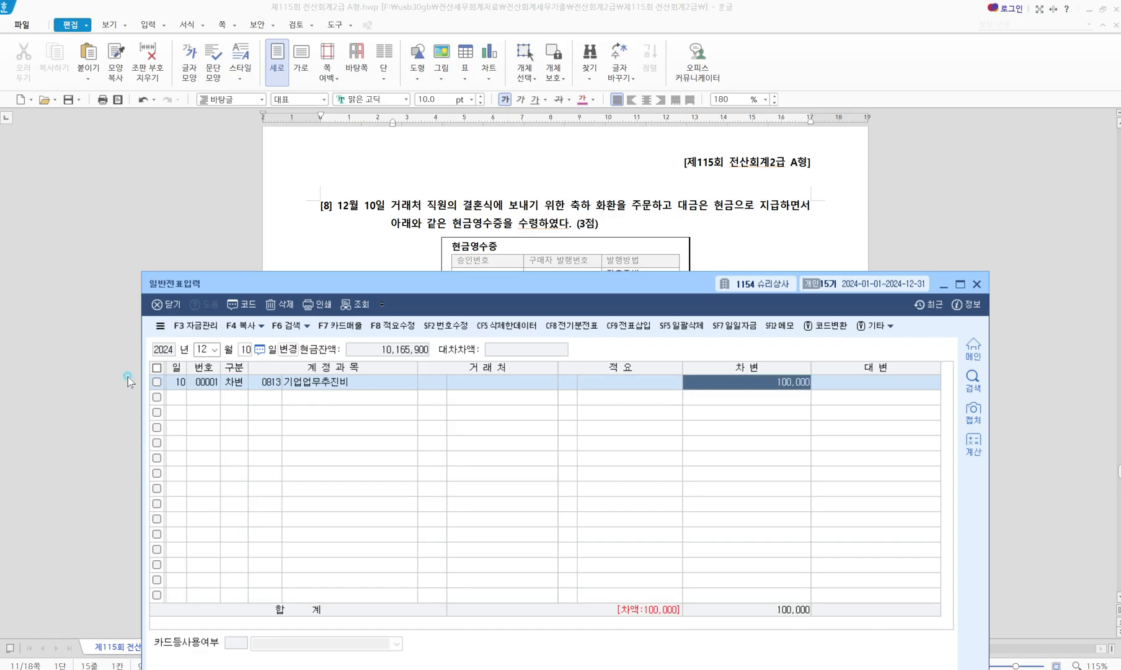
pyautogui.scroll(-6, 404, 198)
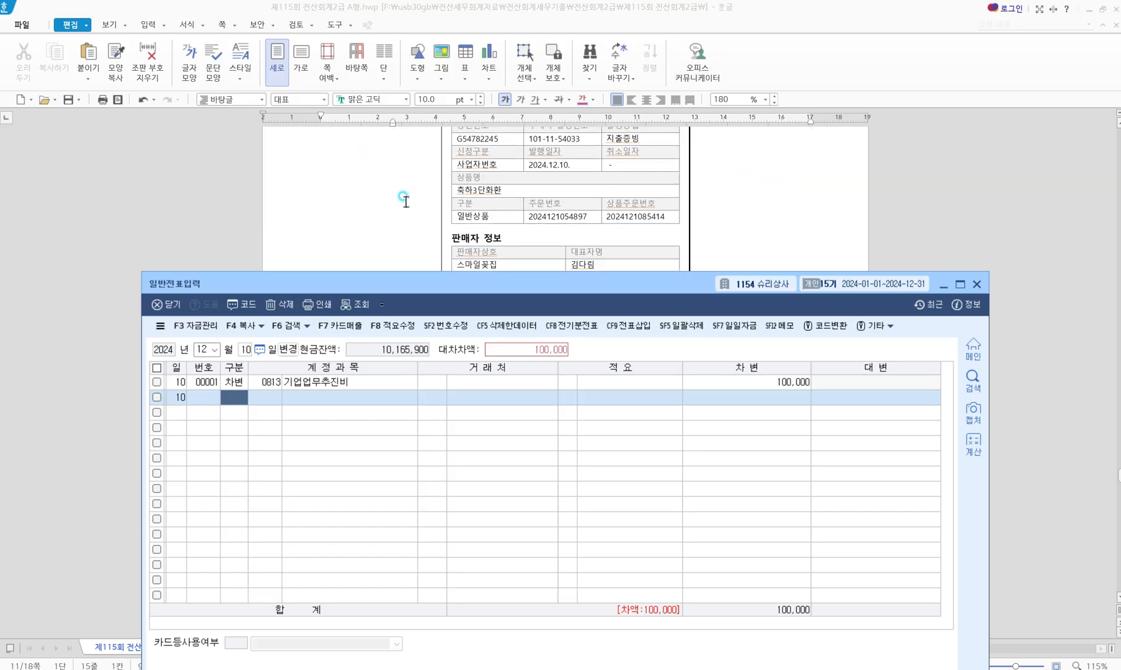
pyautogui.scroll(-2, 406, 202)
pyautogui.scroll(-1, 586, 261)
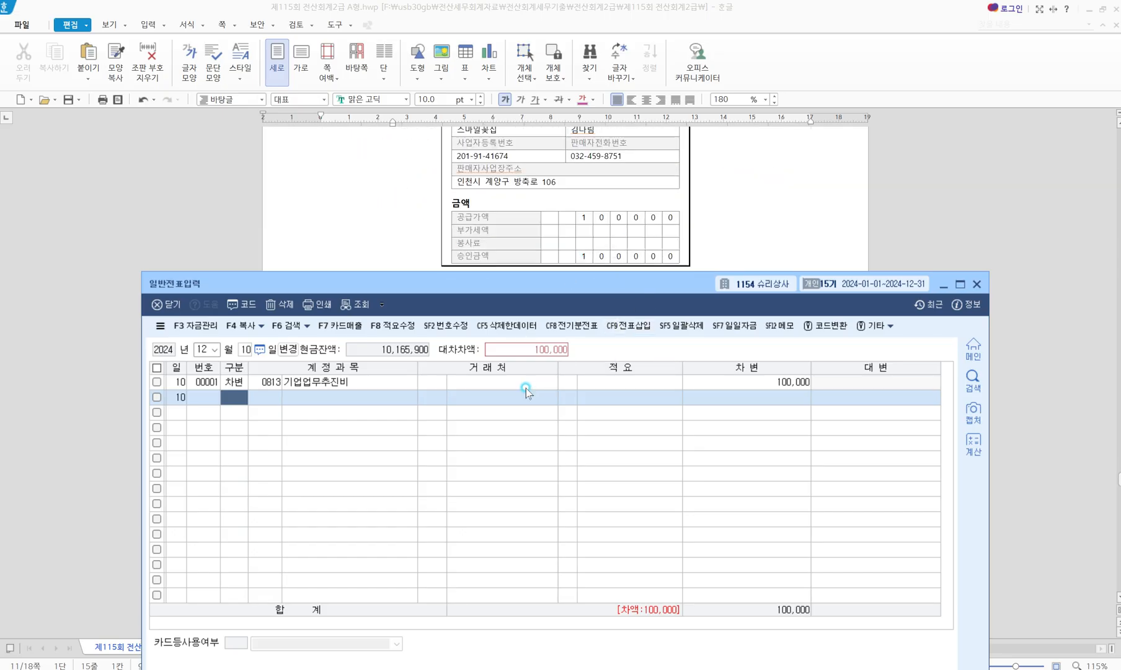
# Step: Add a credit line of 100,000 to the December 10 voucher with account 0101 현금, leaving the counterparty and description blank
pyautogui.write('4')
pyautogui.write('101')
pyautogui.press('Return')
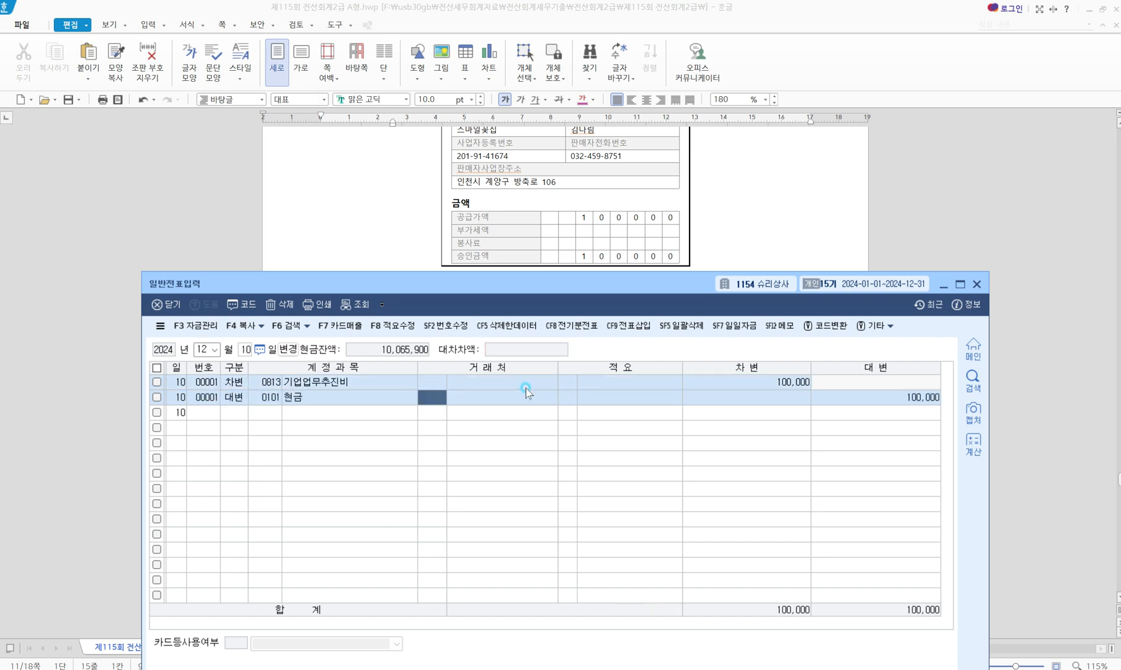
pyautogui.press('Return')
pyautogui.press('Return')
pyautogui.press('Return')
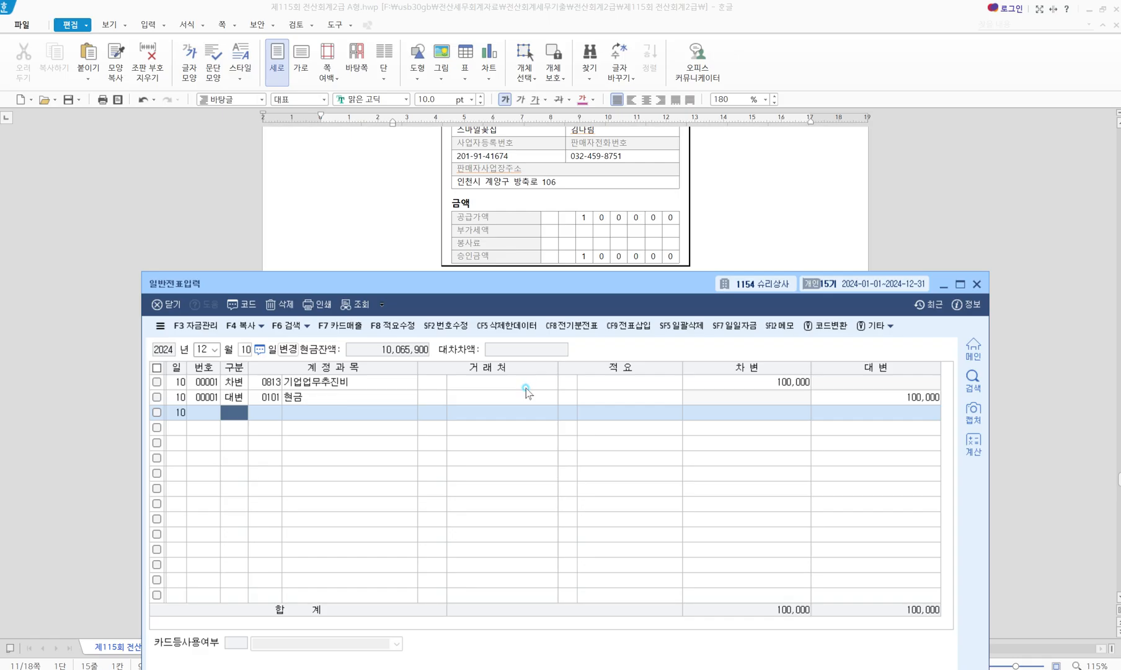
# Step: Mark up the 문제5 instructions and question [1] in the exam document, noting the revenue expenditure as 비용 처리, 수선비
pyautogui.scroll(5, 548, 228)
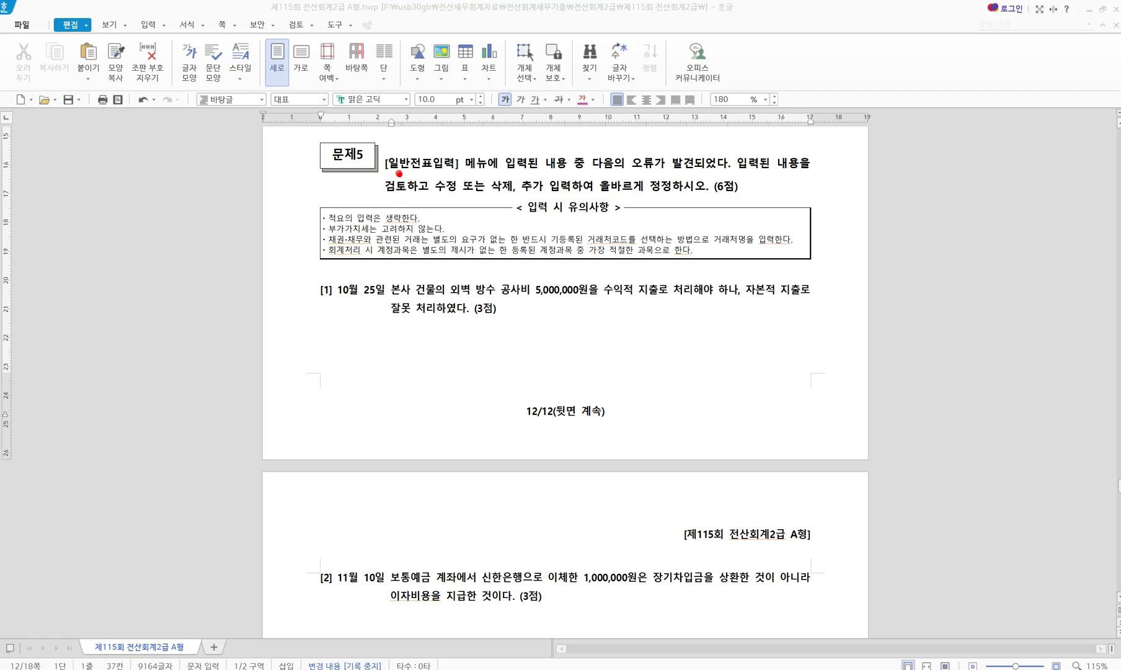
pyautogui.moveTo(378, 172); pyautogui.dragTo(506, 172)
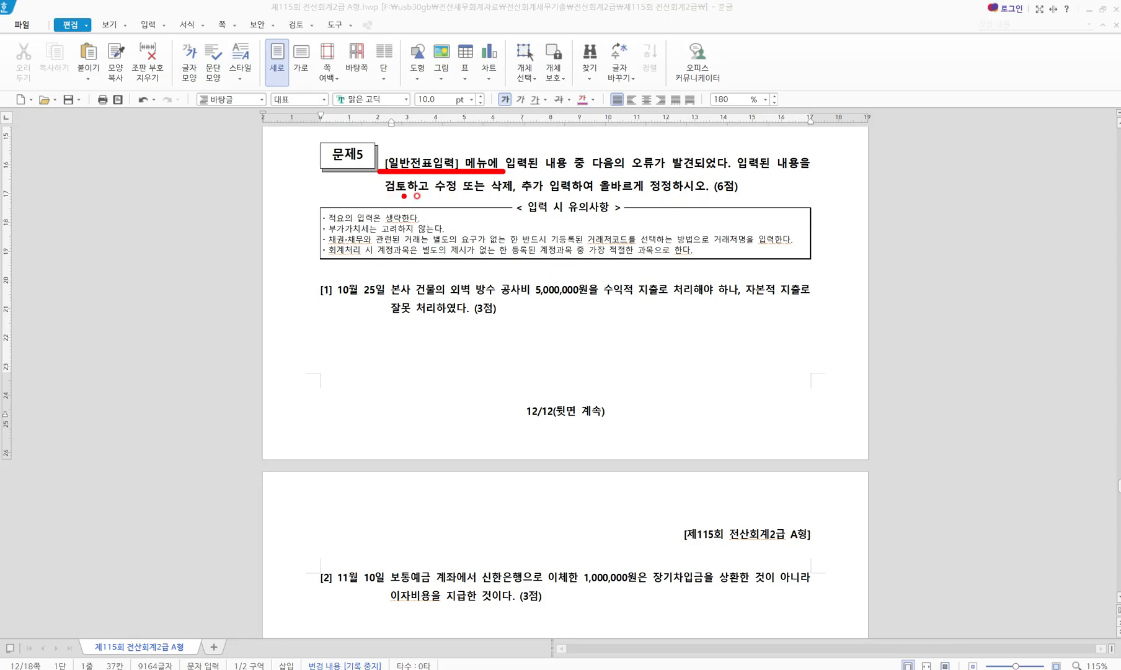
pyautogui.moveTo(420, 196); pyautogui.dragTo(566, 194)
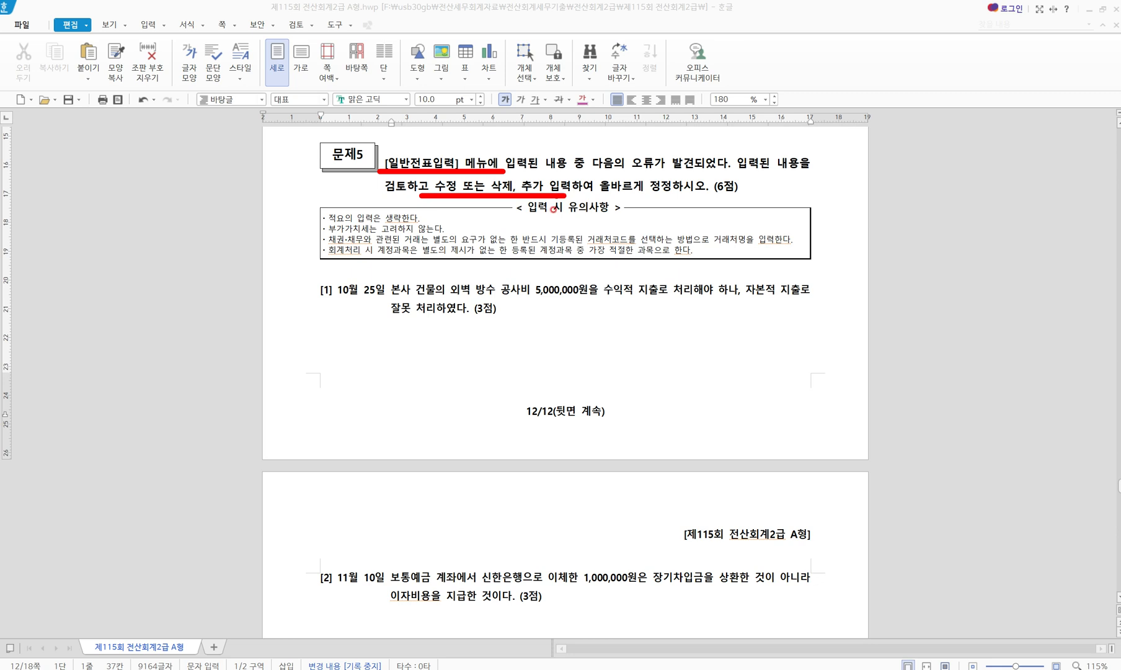
pyautogui.moveTo(451, 296)
pyautogui.mouseDown()
pyautogui.moveTo(797, 295)
pyautogui.moveTo(781, 263)
pyautogui.moveTo(791, 277)
pyautogui.mouseUp()
pyautogui.moveTo(655, 273)
pyautogui.mouseDown()
pyautogui.moveTo(632, 279)
pyautogui.moveTo(651, 251)
pyautogui.mouseUp()
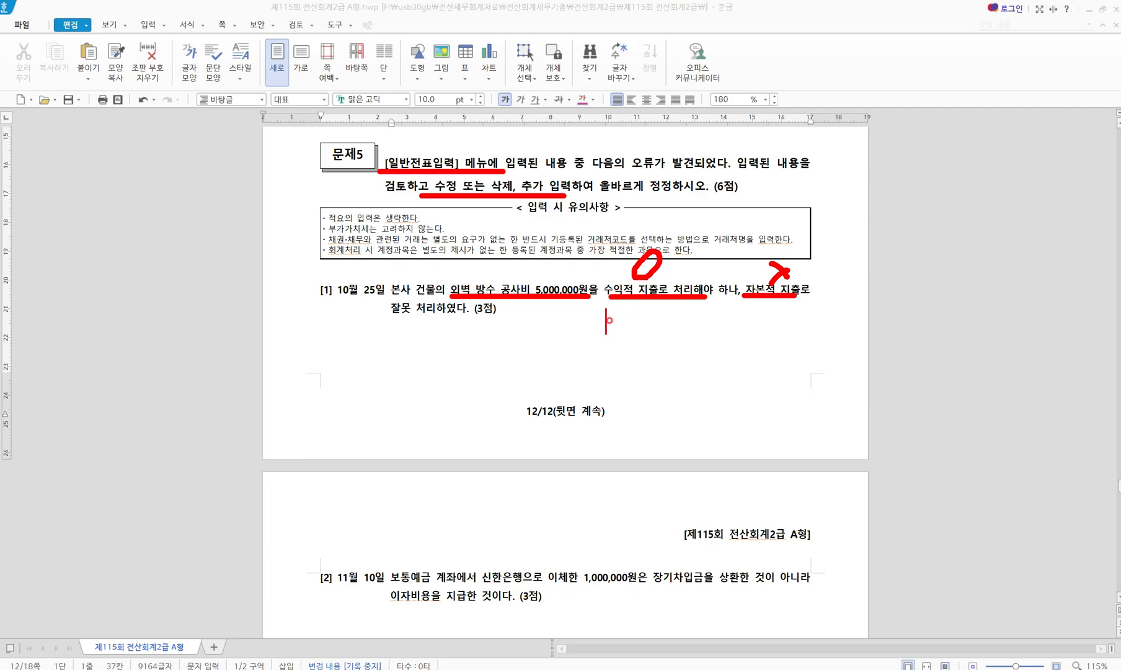
pyautogui.write('비용 처리 ')
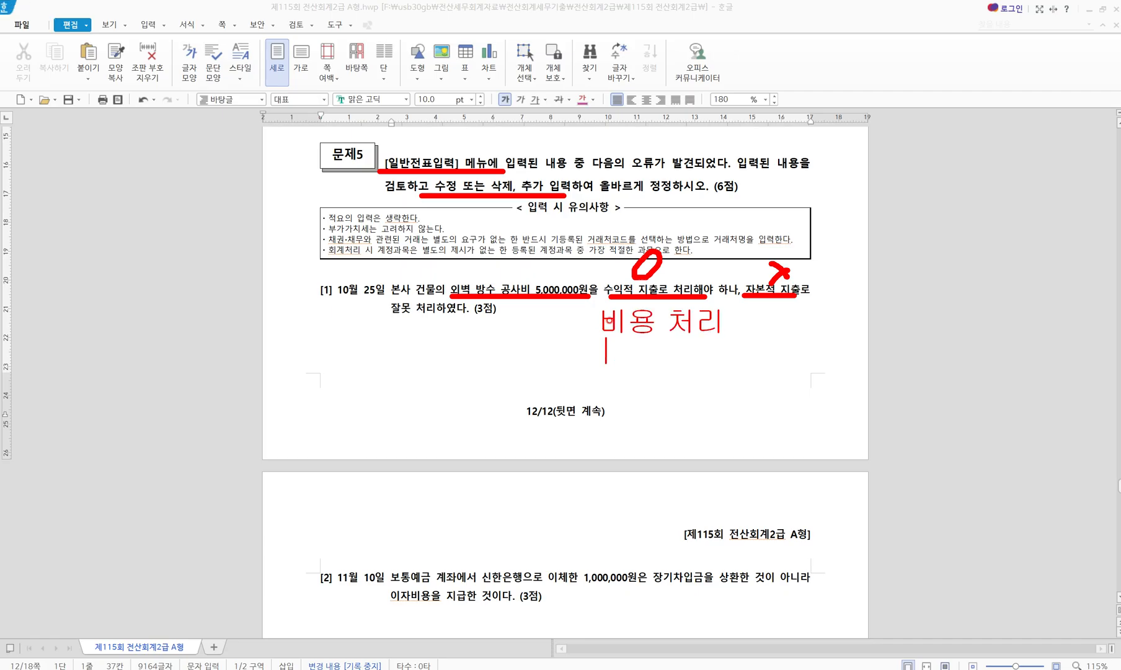
pyautogui.write('수')
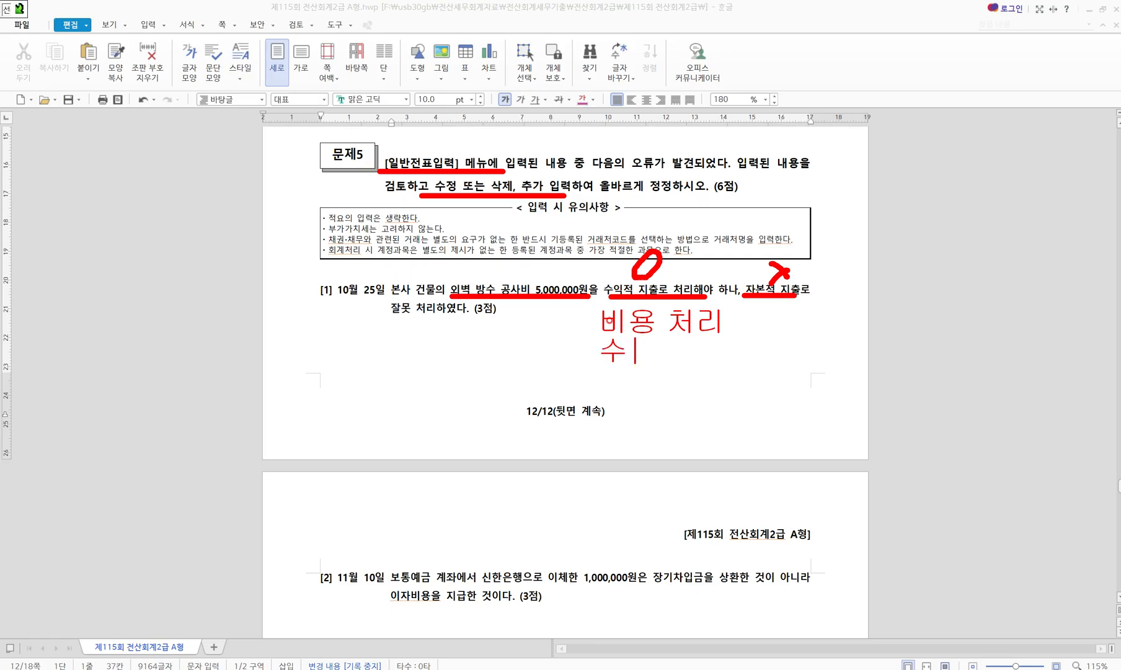
pyautogui.write('선비')
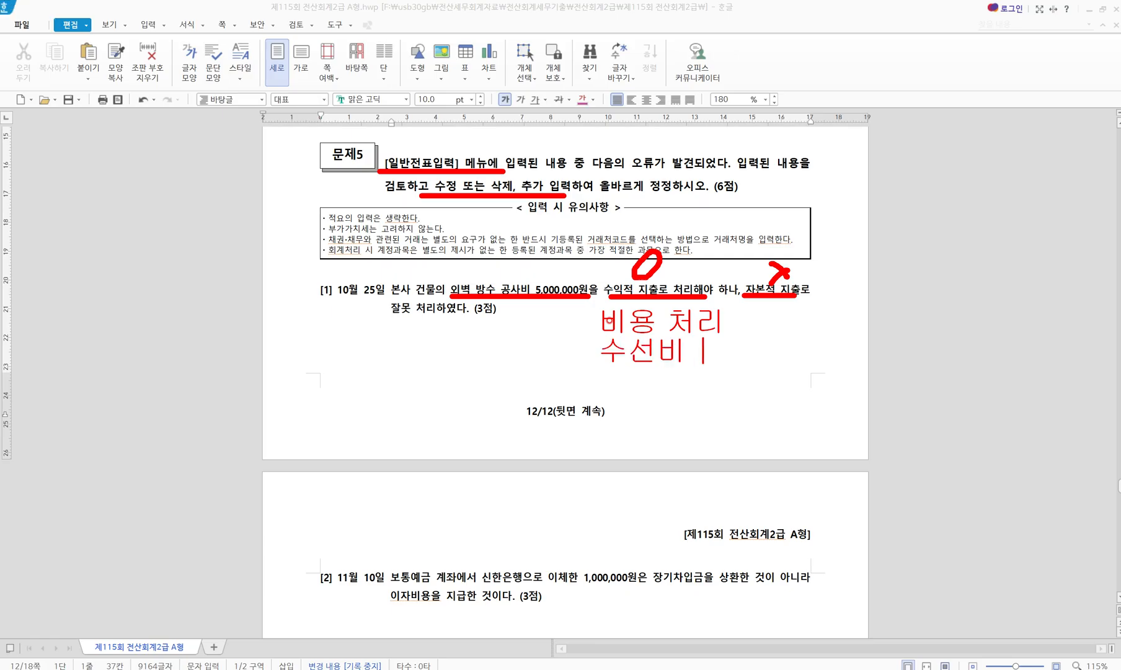
# Step: Label the wrong capital expenditure in question [1] as 건물, cross it out, underline 수선비, and clear the marks
pyautogui.moveTo(764, 296); pyautogui.dragTo(764, 323)
pyautogui.moveTo(759, 327); pyautogui.dragTo(758, 354)
pyautogui.write('건물')
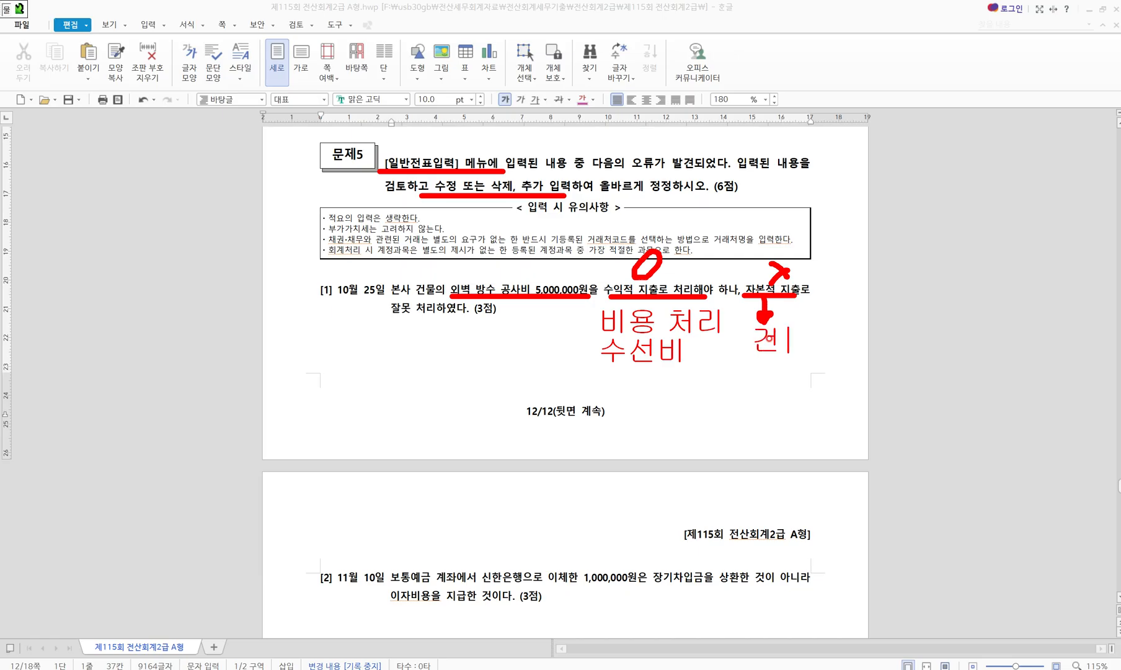
pyautogui.click(800, 329)
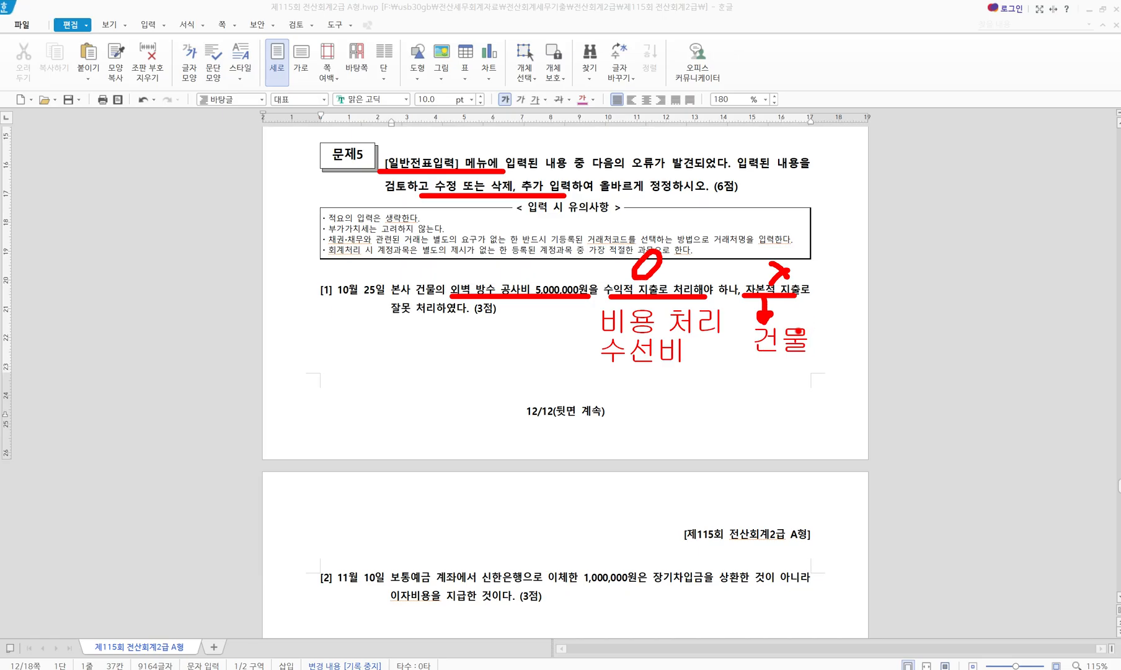
pyautogui.moveTo(800, 314); pyautogui.dragTo(778, 366)
pyautogui.moveTo(771, 324); pyautogui.dragTo(803, 369)
pyautogui.moveTo(609, 369); pyautogui.dragTo(686, 369)
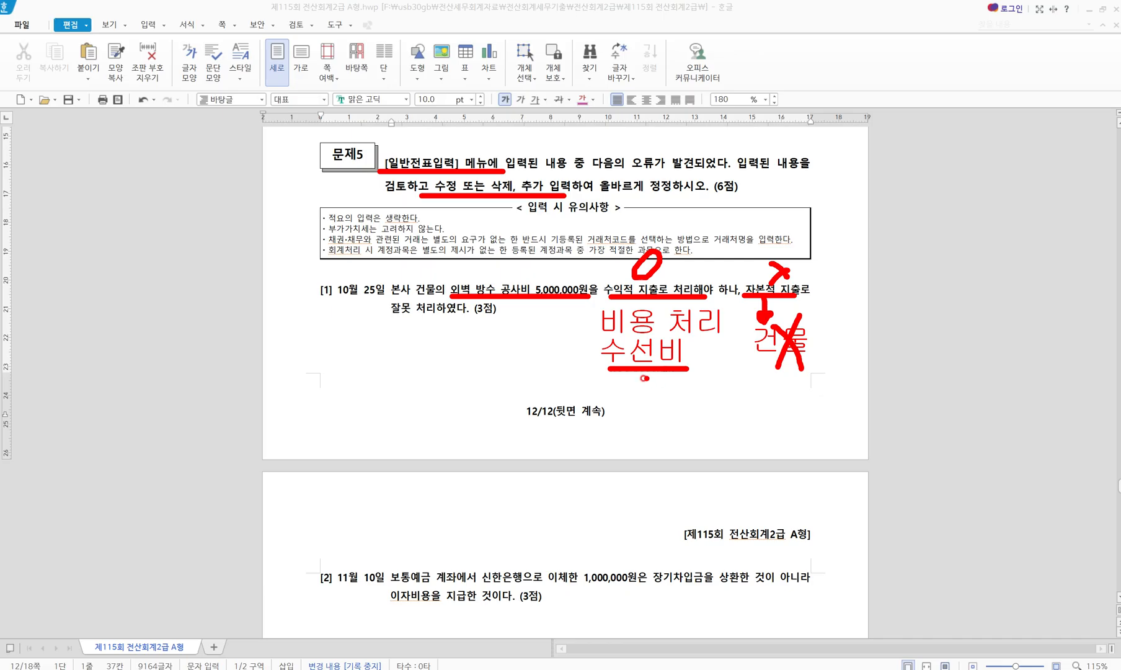
pyautogui.press('Escape')
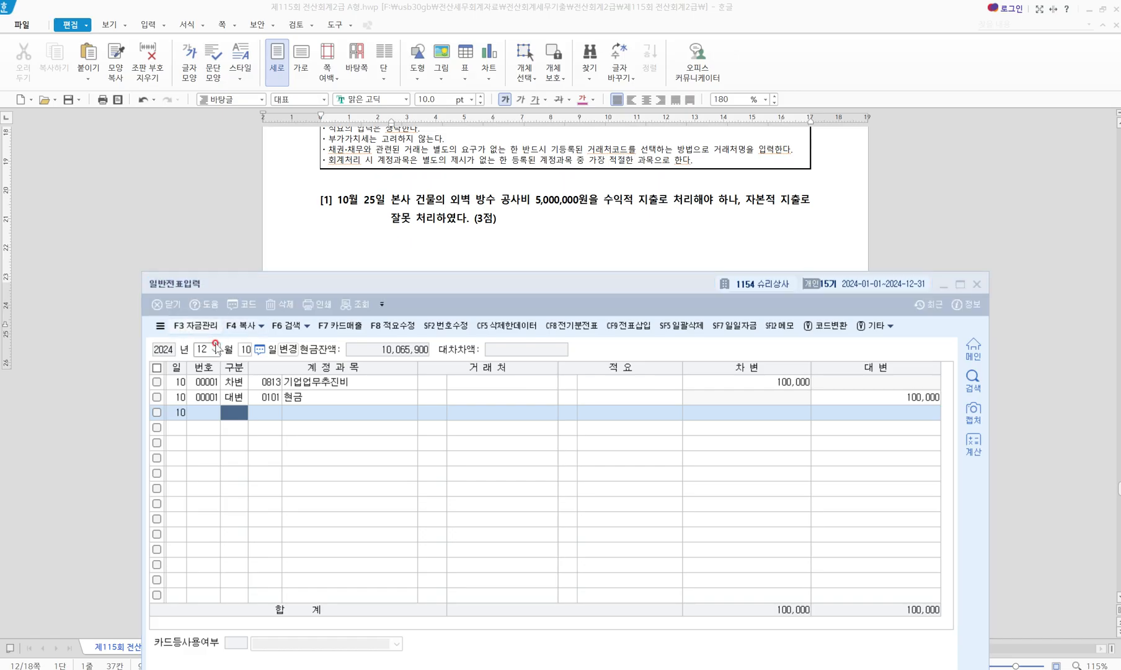
# Step: Set the date in the general voucher entry window to October 25 to load that day's voucher
pyautogui.click(215, 348)
pyautogui.write('10')
pyautogui.press('Return')
pyautogui.write('25')
pyautogui.press('Return')
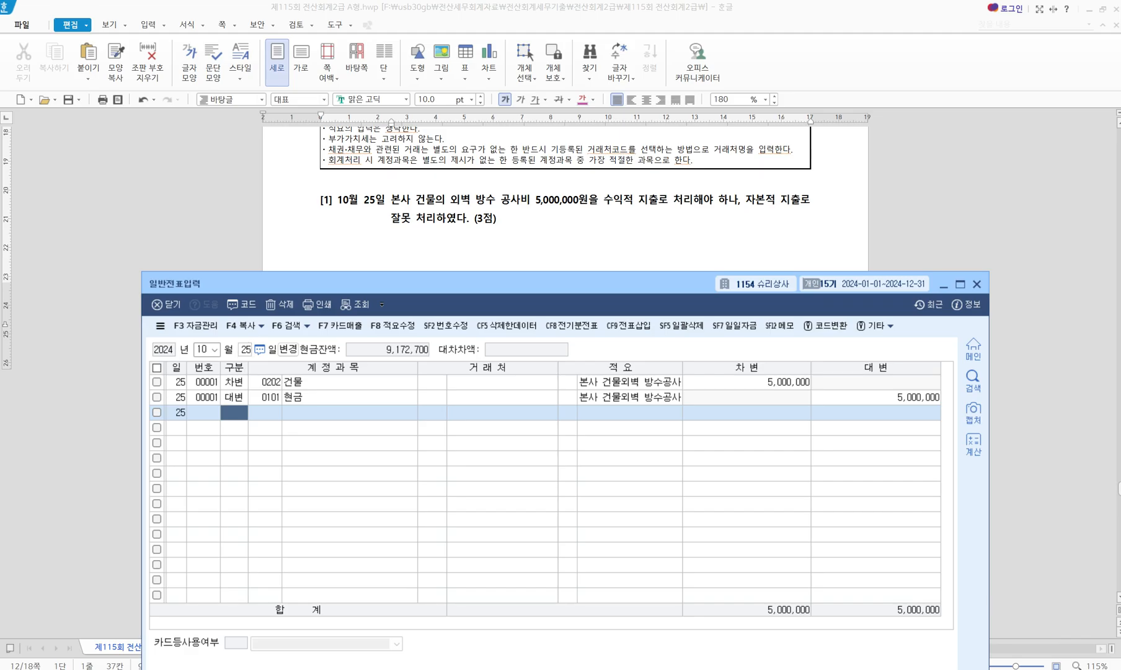
# Step: Replace the debit account 건물 on the October 25 voucher with 0820 수선비 (판매관리비), and return to the exam document
pyautogui.click(275, 383)
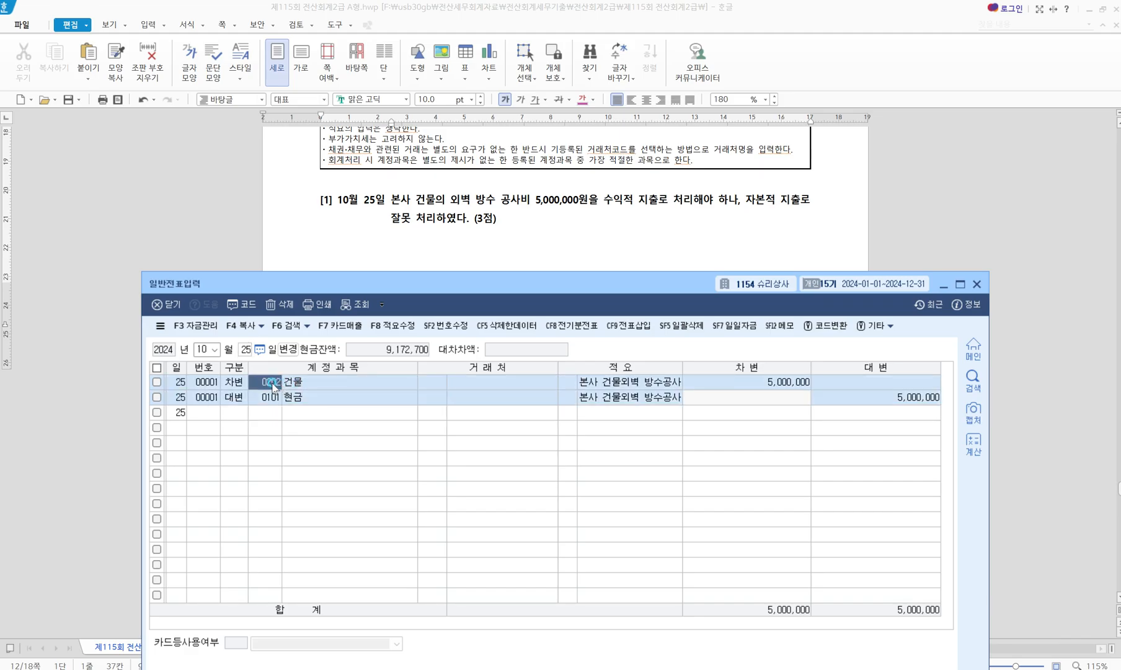
pyautogui.press('F2')
pyautogui.write('수선비')
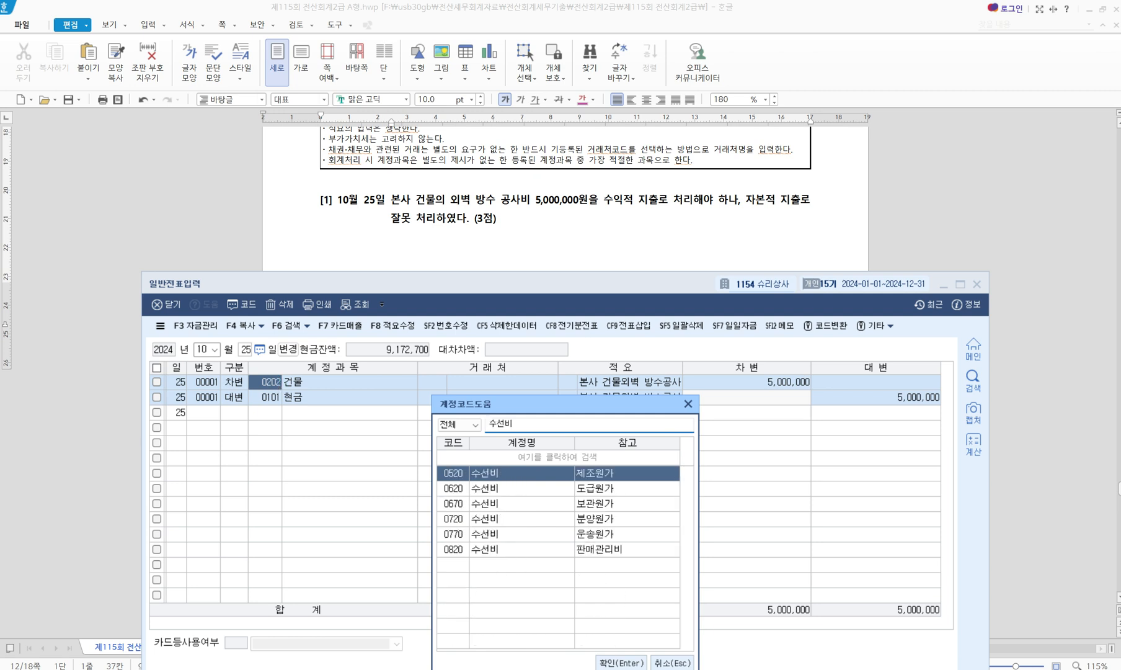
pyautogui.click(485, 550)
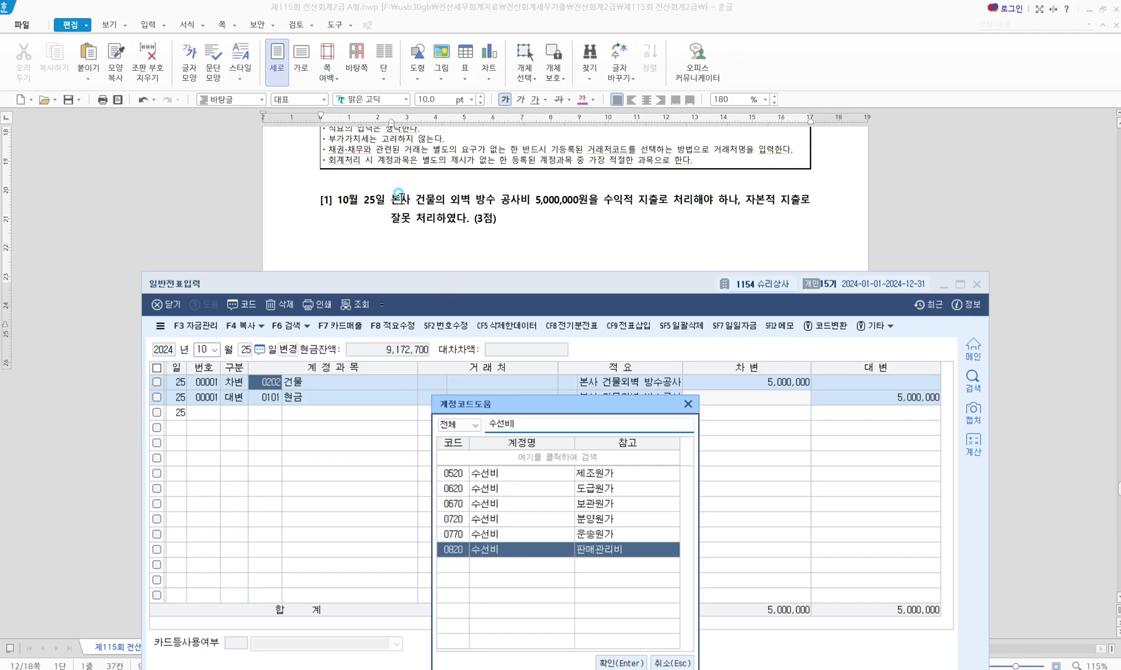
pyautogui.moveTo(371, 185); pyautogui.dragTo(434, 217)
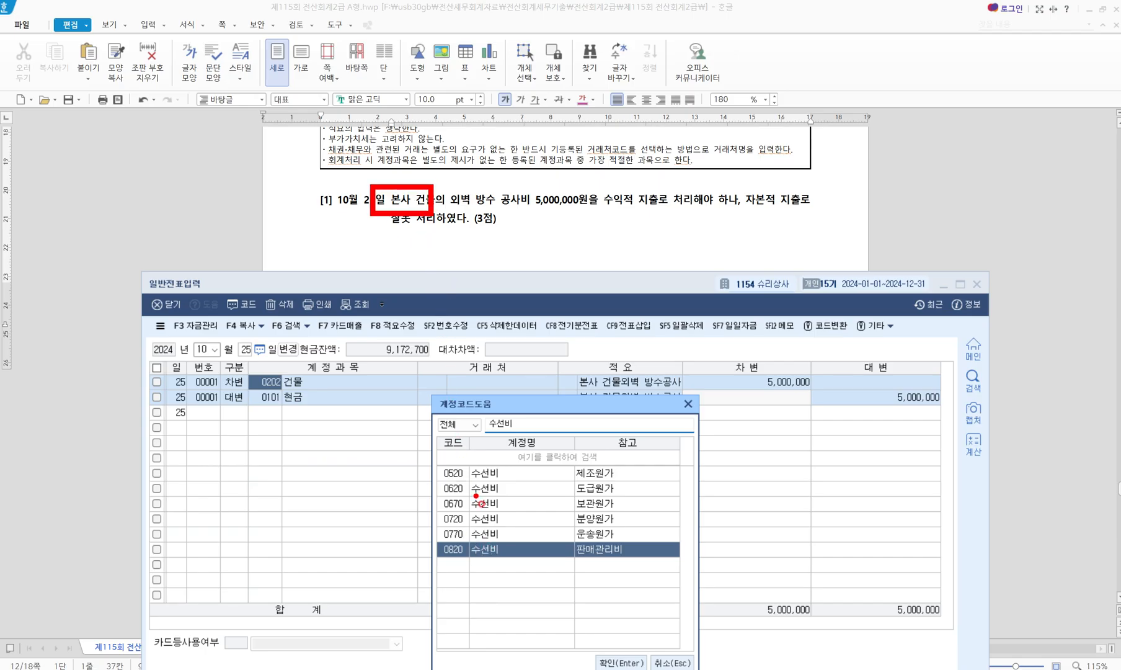
pyautogui.click(602, 662)
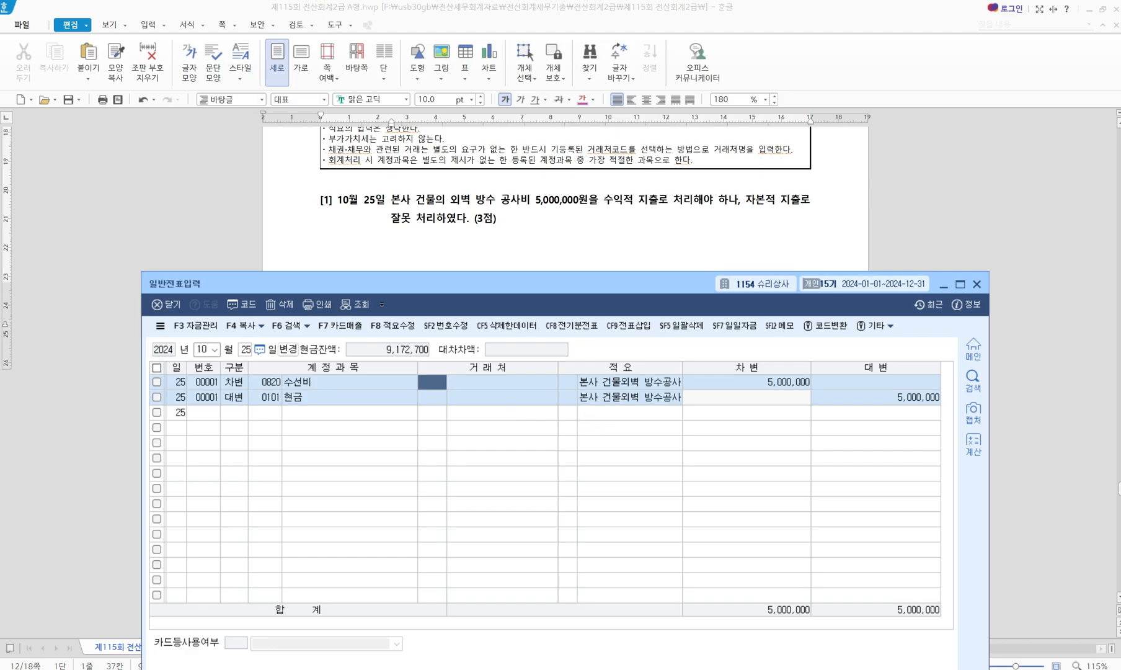
pyautogui.hotkey('alt', 'Tab')
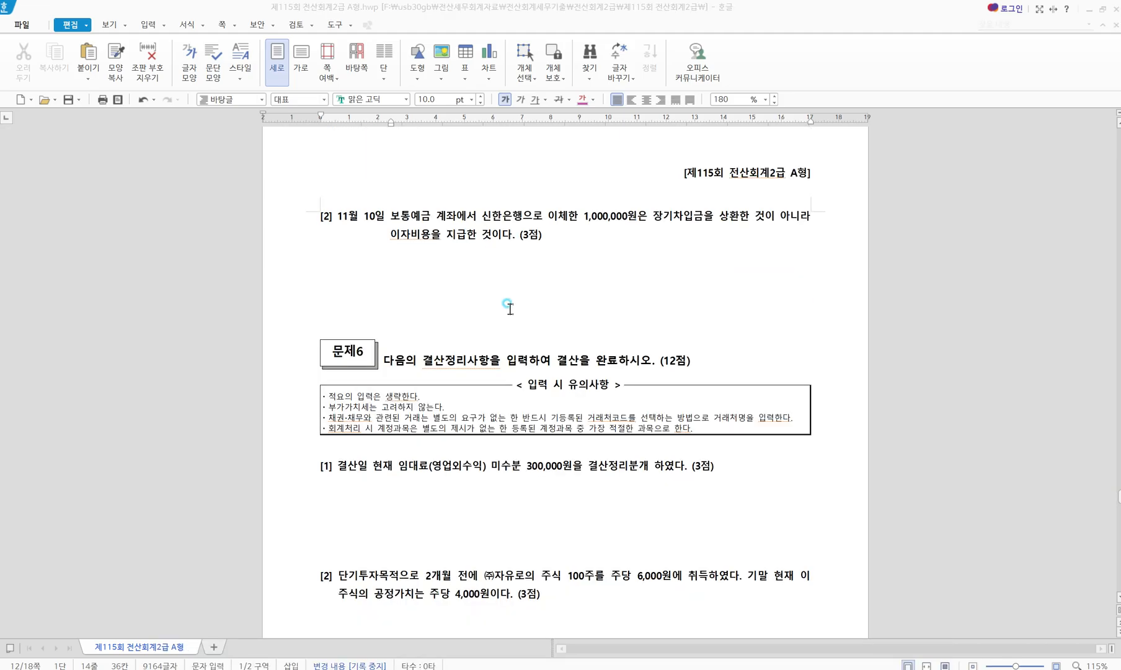
# Step: In question [2], underline 1,000,000원 and 이자비용을 지급한 것, cross out 상환한, draw an arrow from 장기차입금 to 이자비용, and clear the marks
pyautogui.click(436, 295)
pyautogui.moveTo(572, 223); pyautogui.dragTo(641, 223)
pyautogui.moveTo(744, 206)
pyautogui.mouseDown()
pyautogui.moveTo(728, 241)
pyautogui.moveTo(758, 246)
pyautogui.mouseUp()
pyautogui.moveTo(402, 245); pyautogui.dragTo(494, 246)
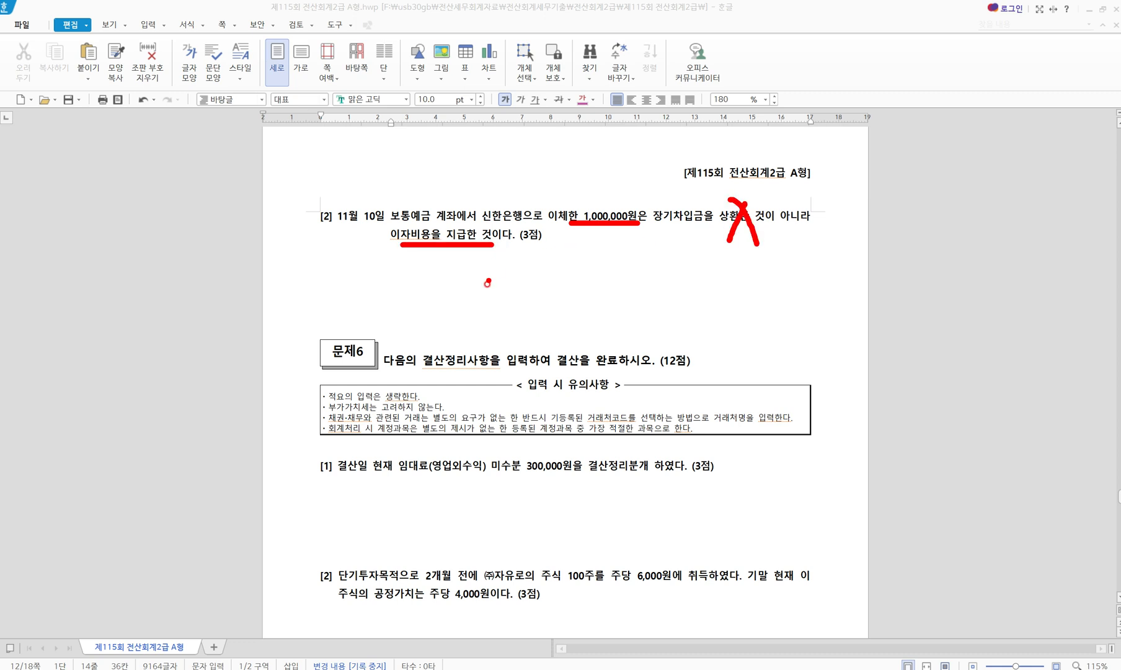
pyautogui.moveTo(673, 228)
pyautogui.mouseDown()
pyautogui.moveTo(605, 277)
pyautogui.moveTo(467, 251)
pyautogui.mouseUp()
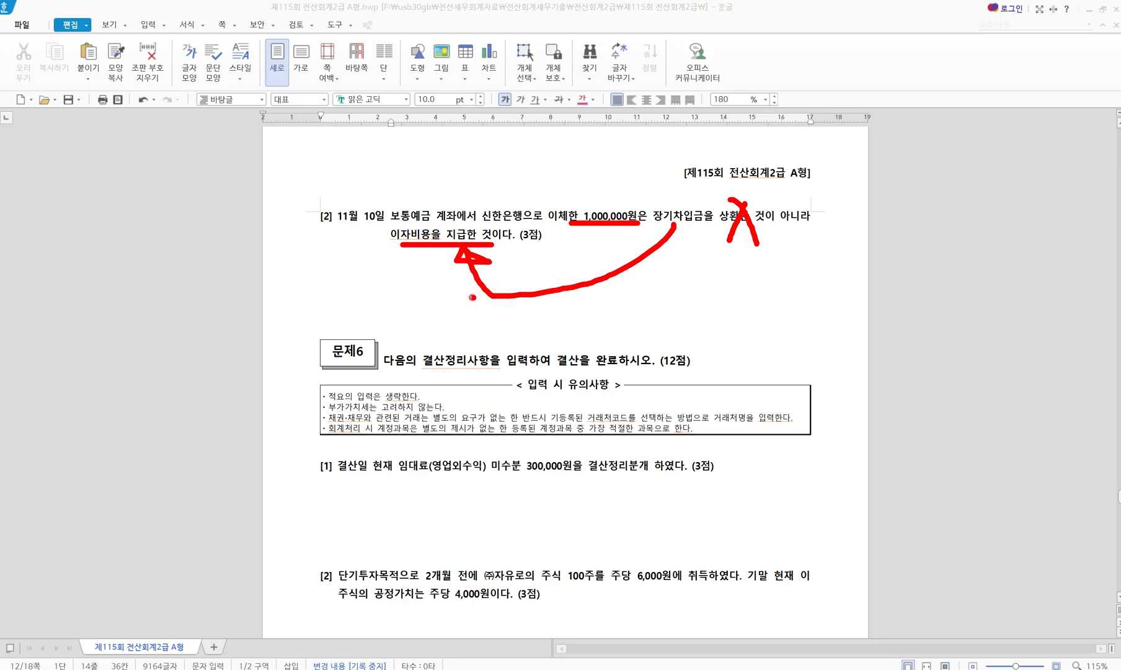
pyautogui.press('Escape')
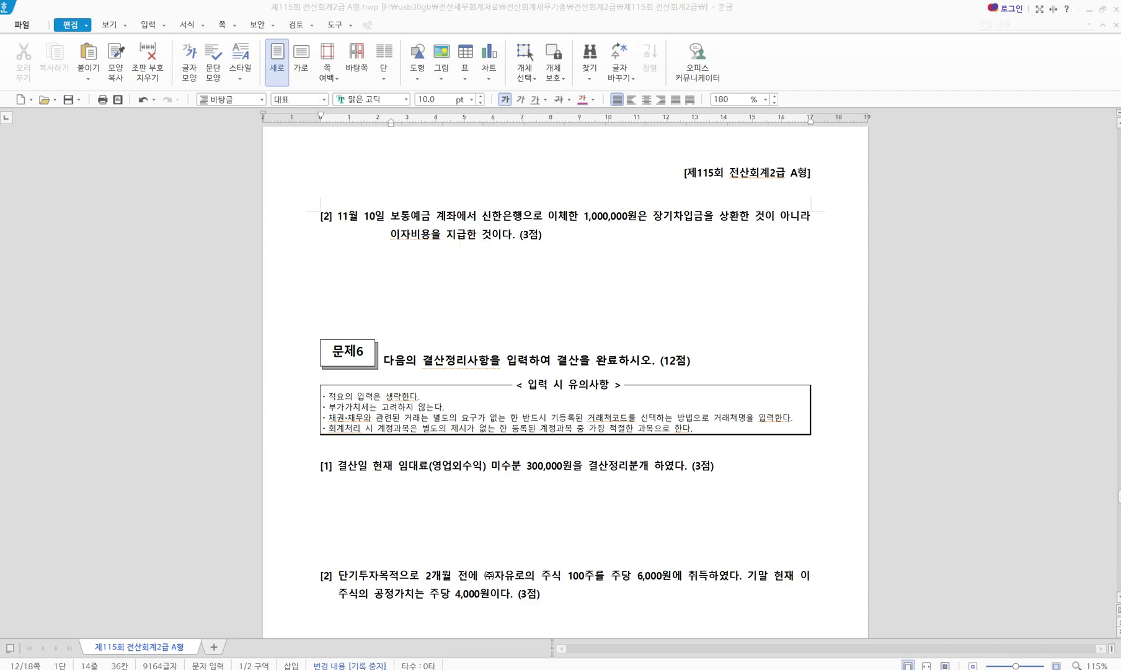
# Step: Switch to the general voucher entry window and set the date to November 10 to load that day's voucher
pyautogui.hotkey('alt', 'Tab')
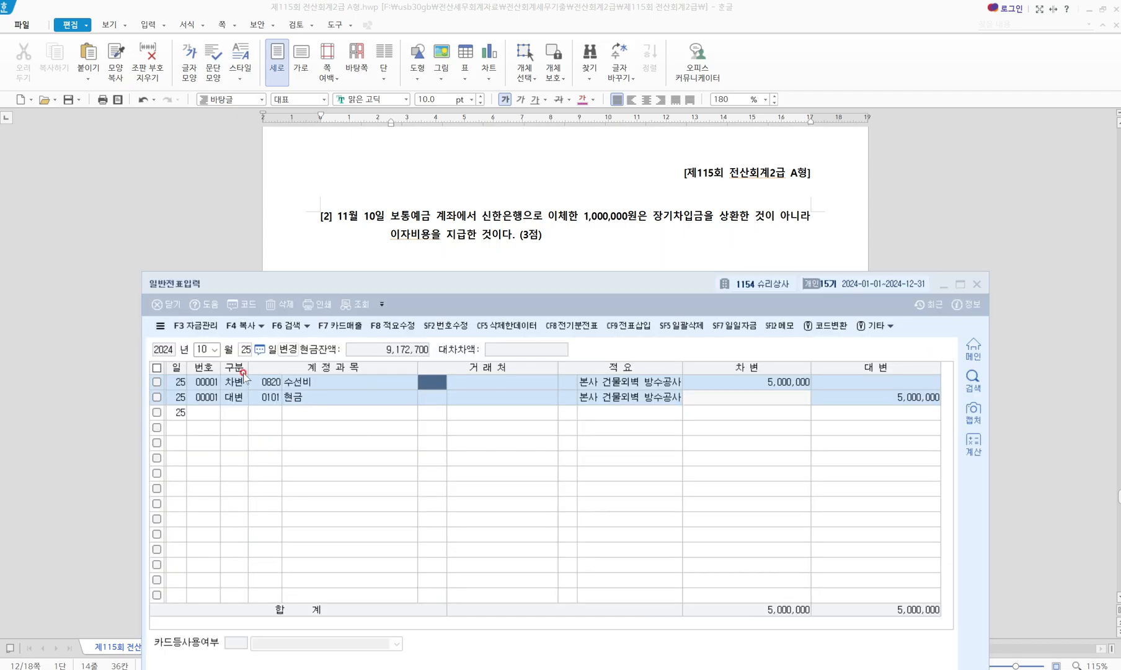
pyautogui.write('11')
pyautogui.press('Return')
pyautogui.write('10')
pyautogui.press('Return')
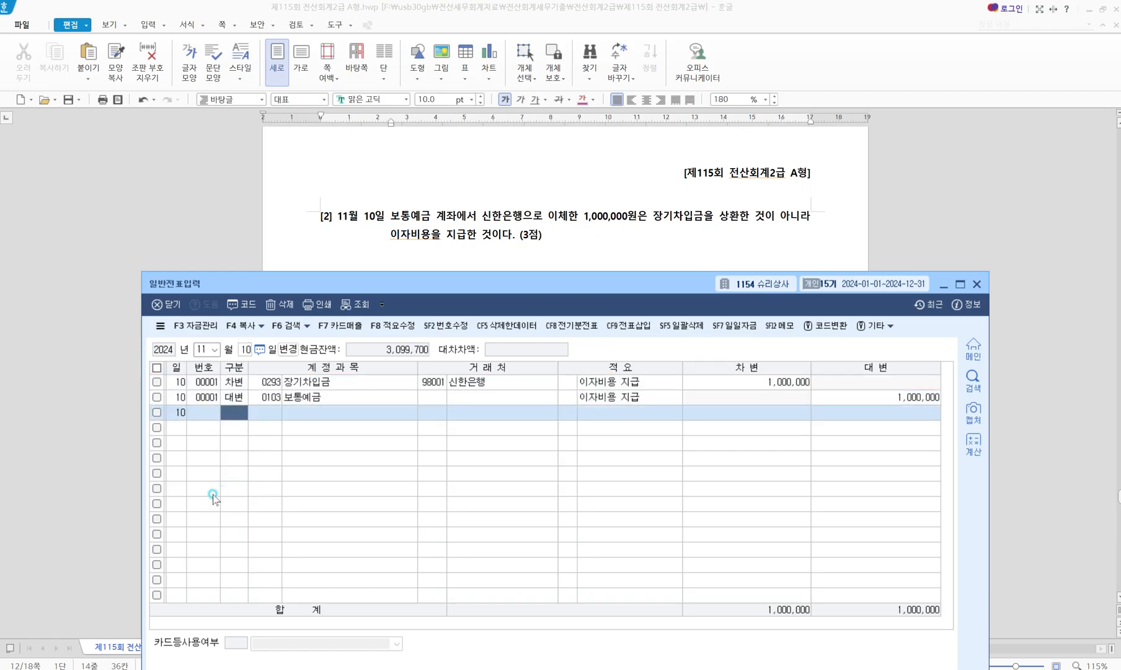
# Step: Replace the debit account 장기차입금 on the November 10 voucher with 0951 이자비용 and clear its 거래처 신한은행
pyautogui.click(292, 386)
pyautogui.click(265, 382)
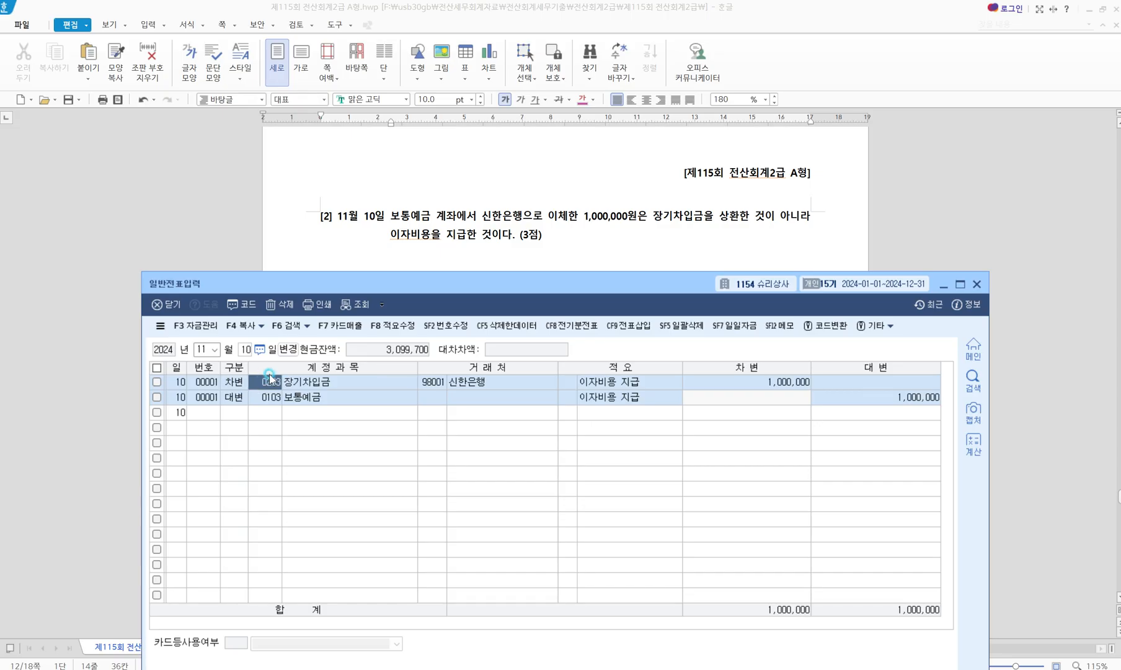
pyautogui.press('F2')
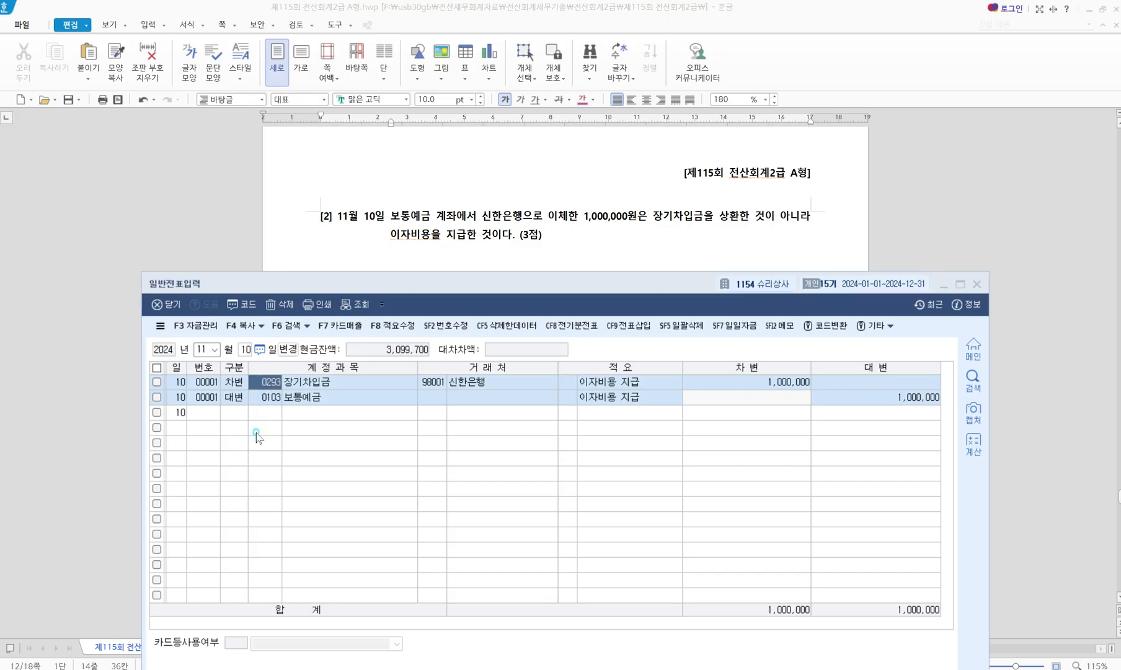
pyautogui.write('이자비')
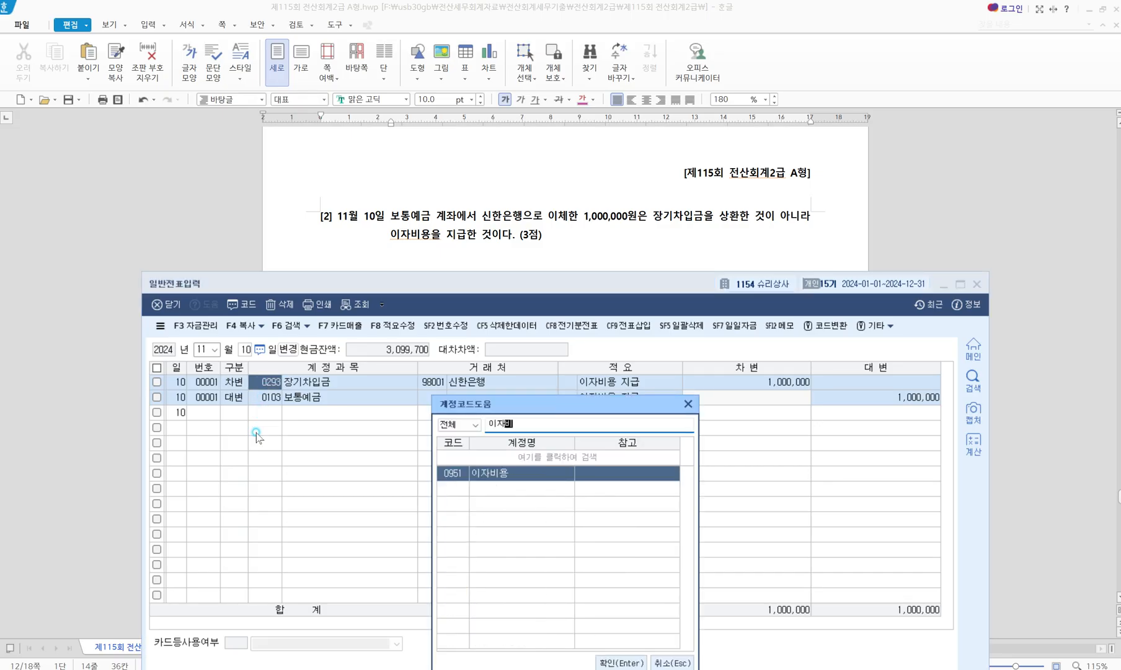
pyautogui.press('Return')
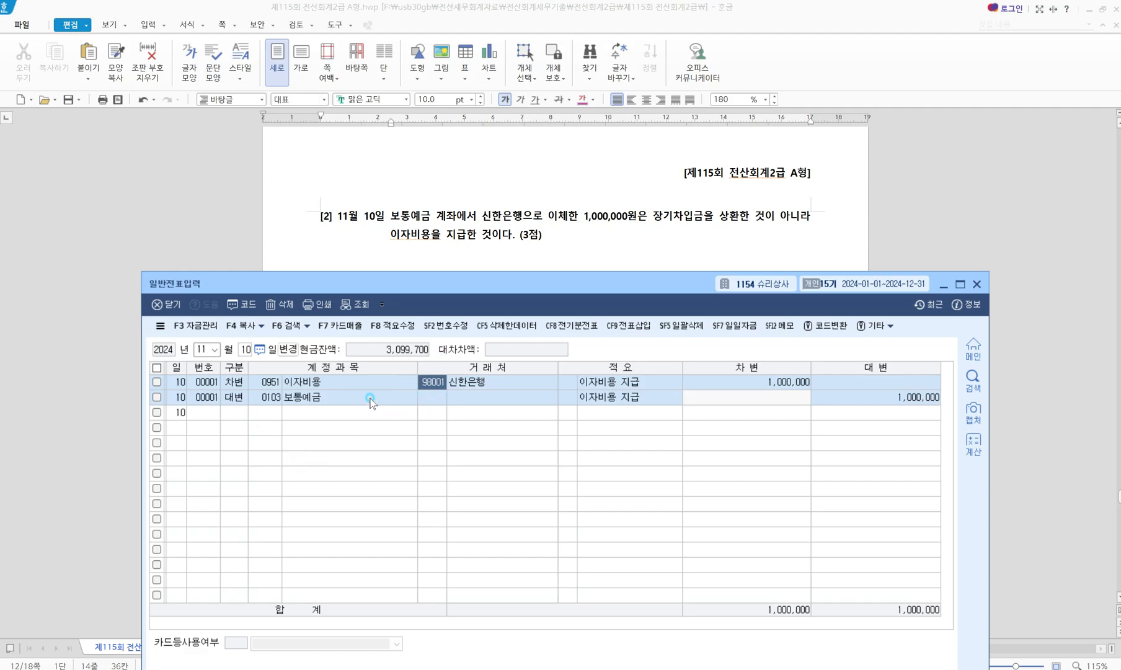
pyautogui.press('Delete')
pyautogui.press('Return')
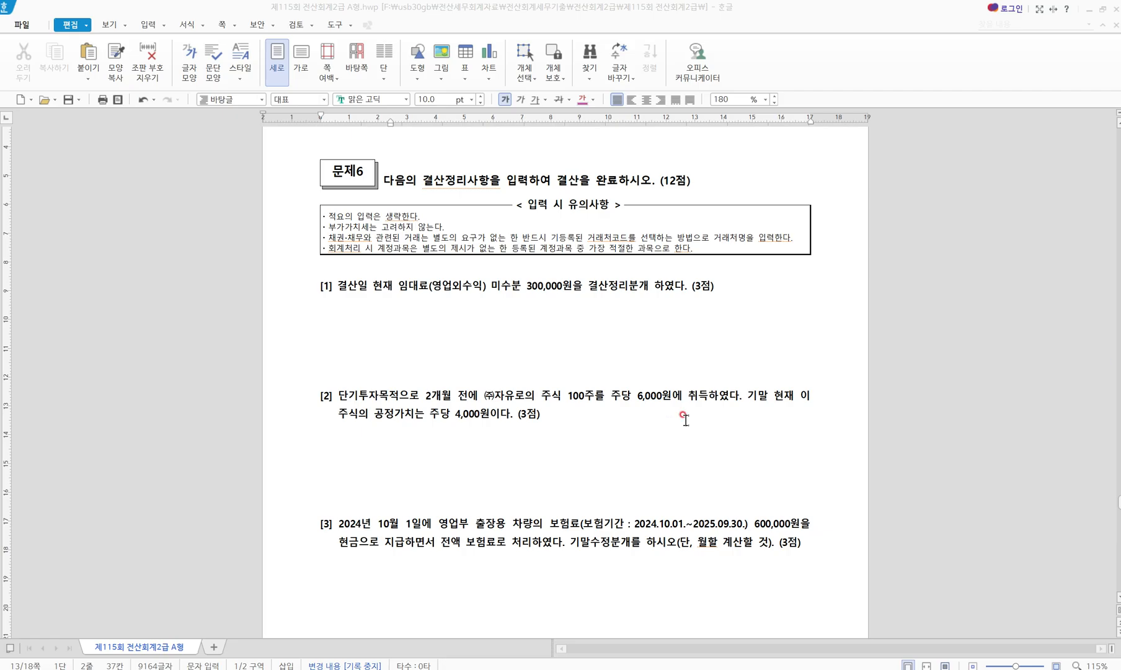
# Step: In 문제6 question [1], underline the accrued rent and 결산정리분개, check 미수분, and write the note 당기분 임대료 못 받음
pyautogui.click(318, 302)
pyautogui.moveTo(398, 297); pyautogui.dragTo(644, 293)
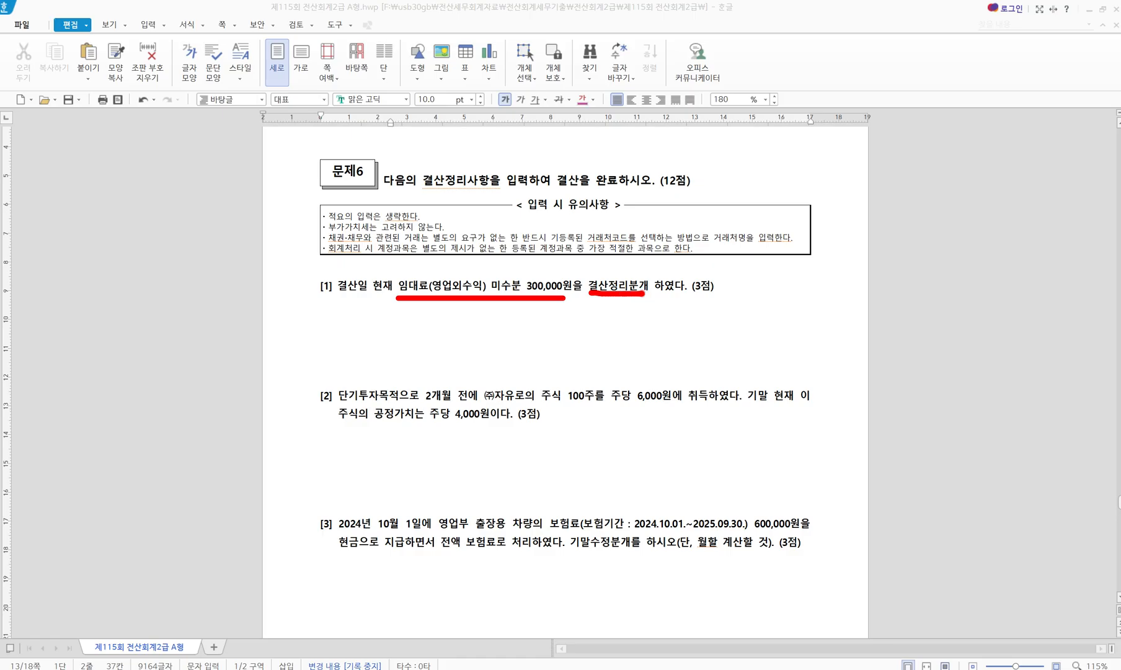
pyautogui.moveTo(501, 266)
pyautogui.mouseDown()
pyautogui.moveTo(509, 277)
pyautogui.moveTo(519, 259)
pyautogui.mouseUp()
pyautogui.write('땅기')
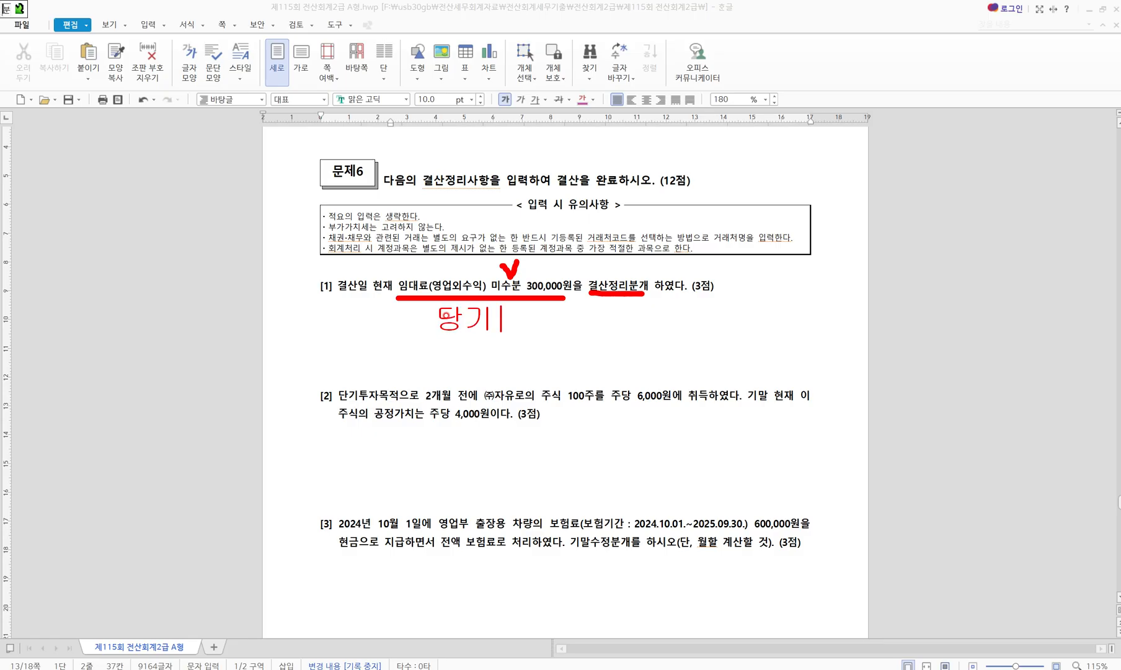
pyautogui.write('분 임')
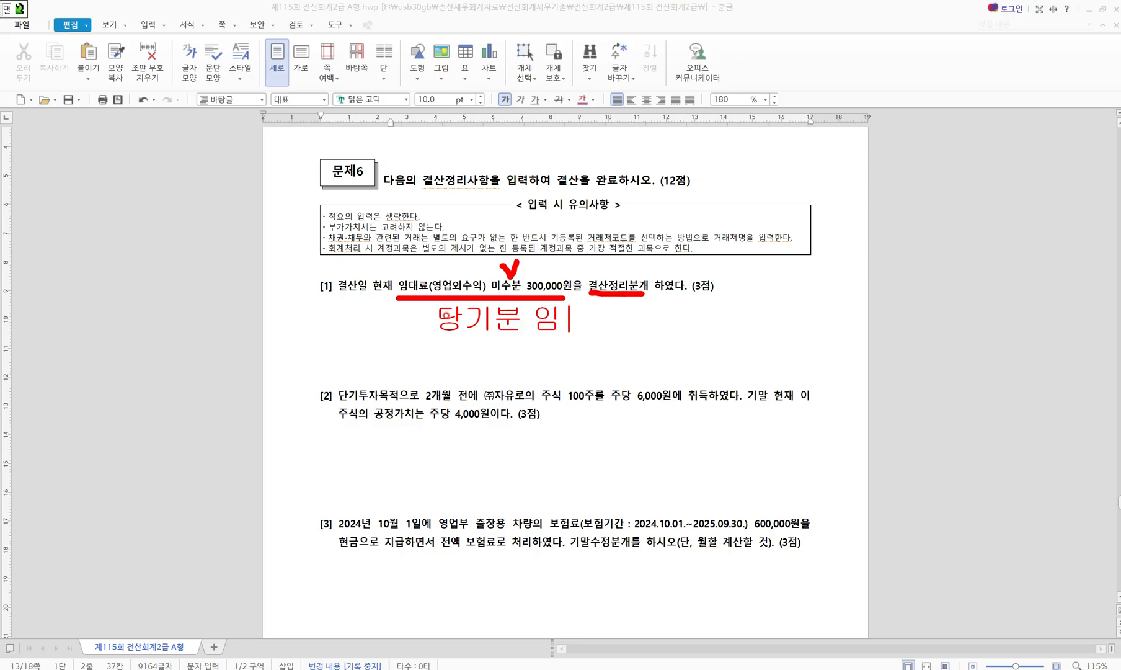
pyautogui.write('대료 못 ')
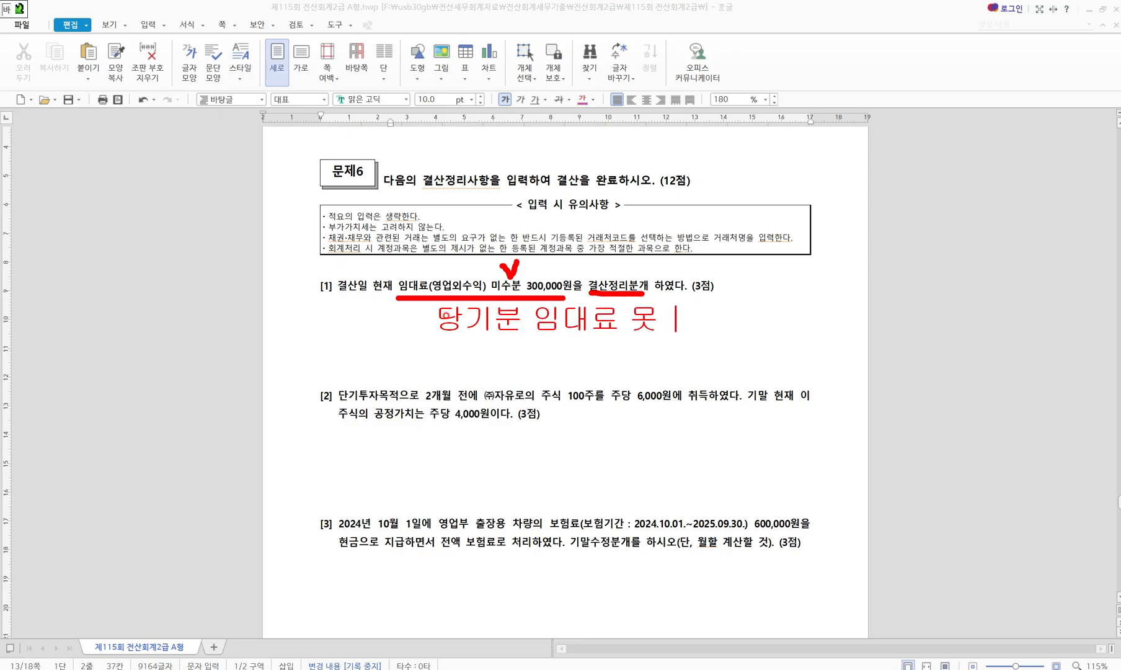
pyautogui.write('받음')
pyautogui.press('Return')
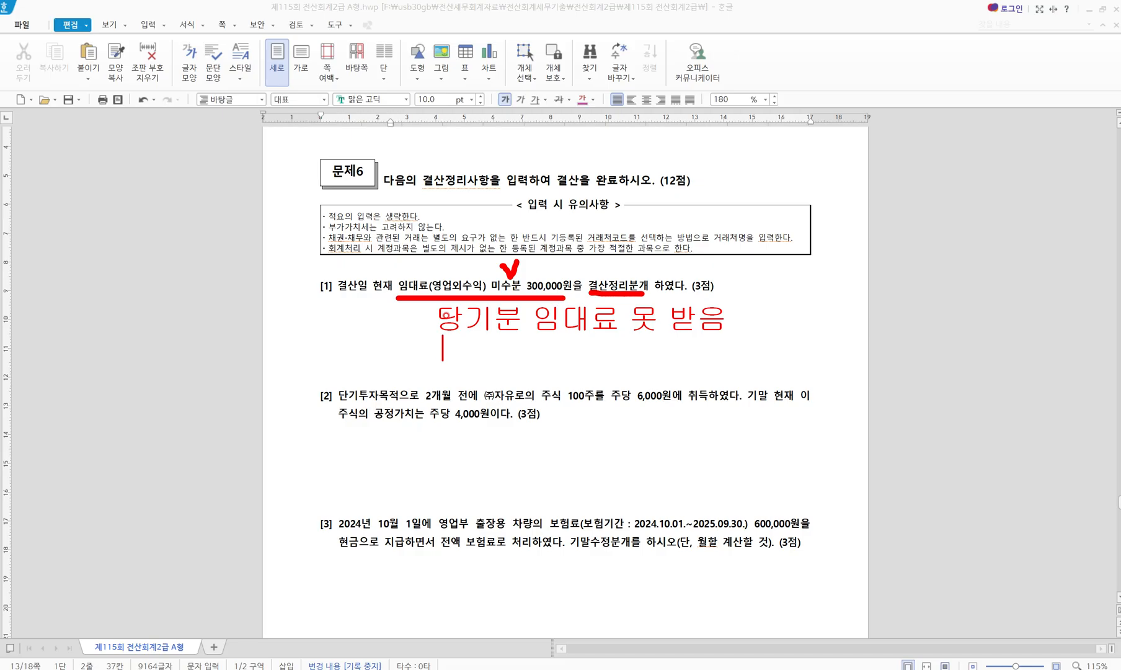
# Step: Write the entry 미수수익 300,000 / 임대료 300,000 under question [1], and clear the marks
pyautogui.write('미수수')
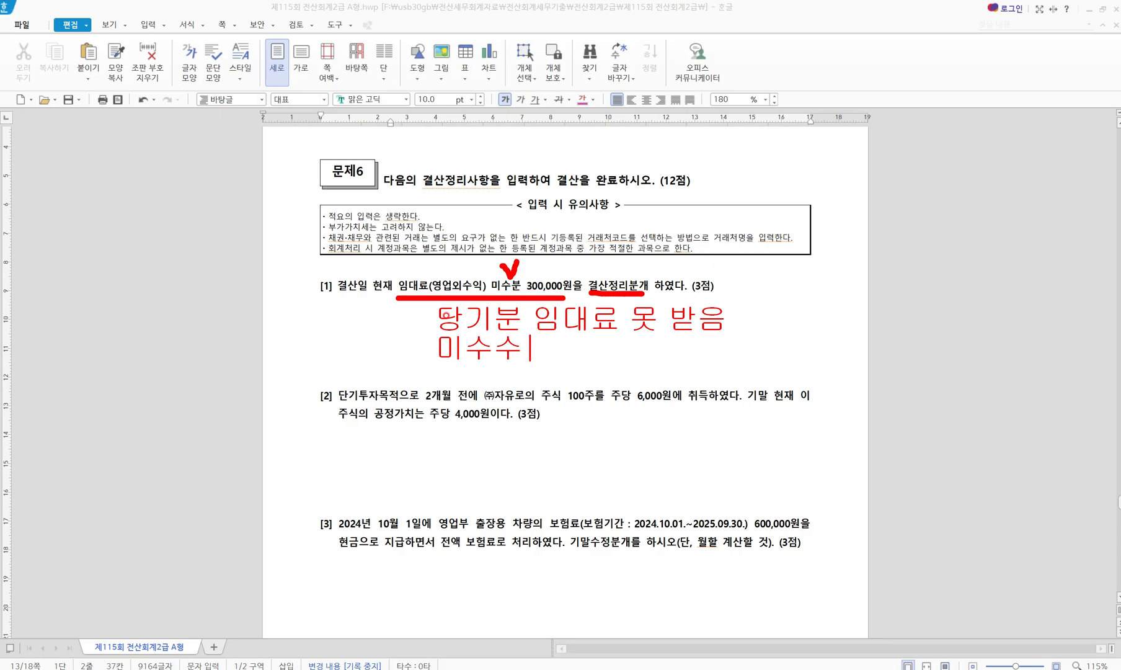
pyautogui.press('BackSpace')
pyautogui.write('익 300,000  /   임대료 ')
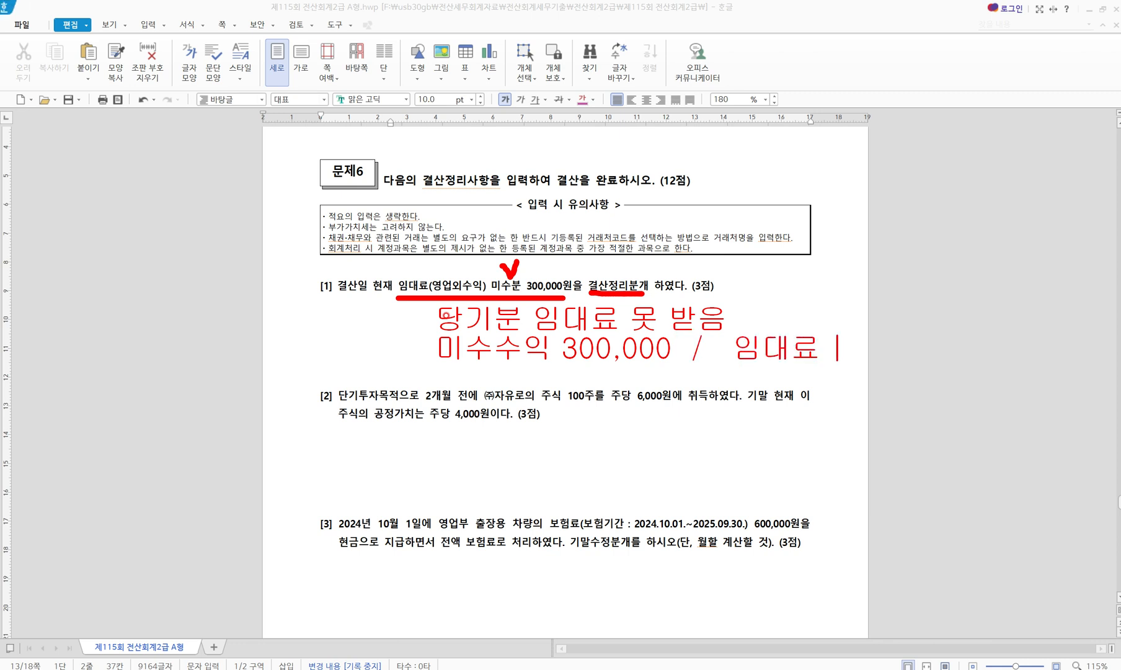
pyautogui.write('300,000')
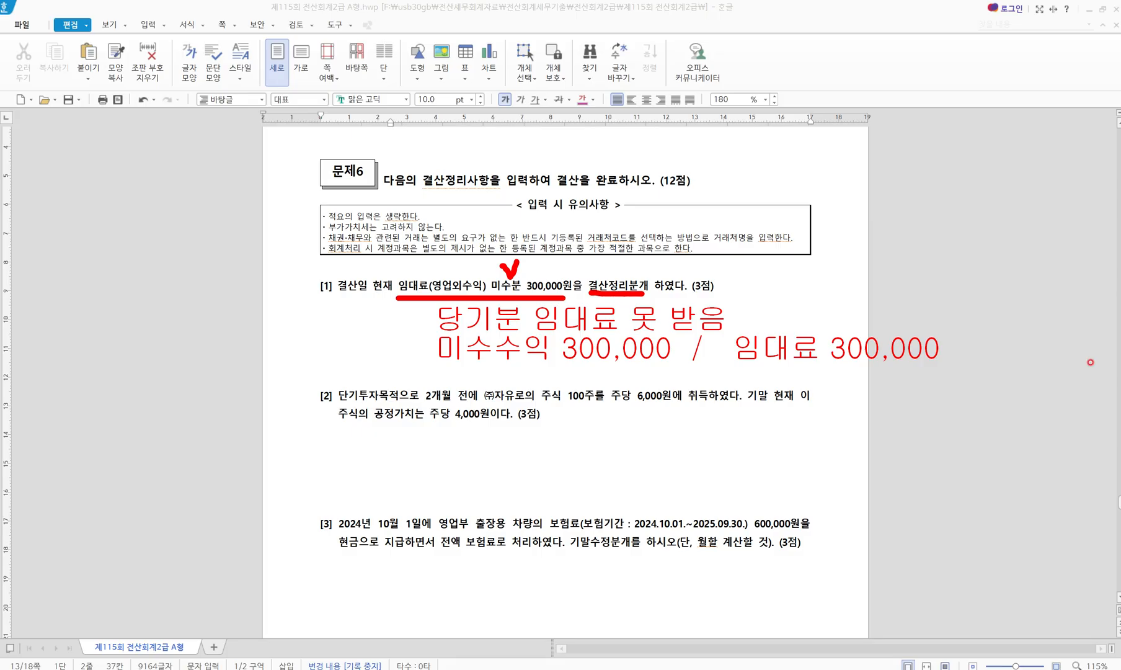
pyautogui.press('Escape')
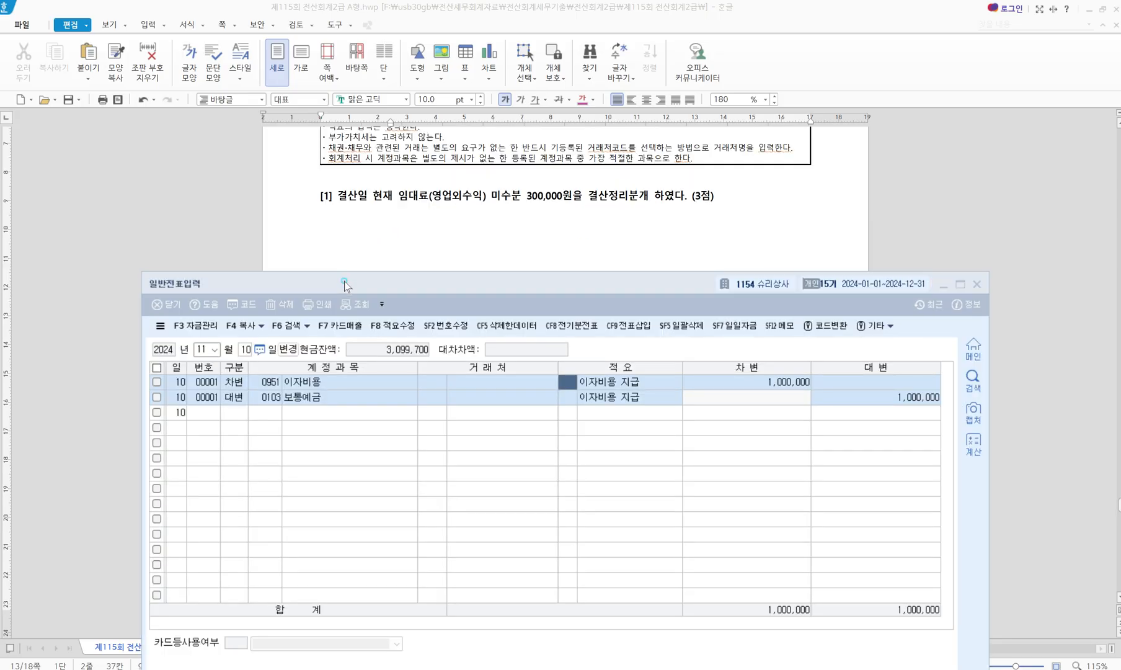
# Step: Move the voucher entry window up a little below question [1] and set its date to December 31
pyautogui.moveTo(346, 282); pyautogui.dragTo(347, 253)
pyautogui.moveTo(321, 184); pyautogui.dragTo(386, 211)
pyautogui.click(206, 318)
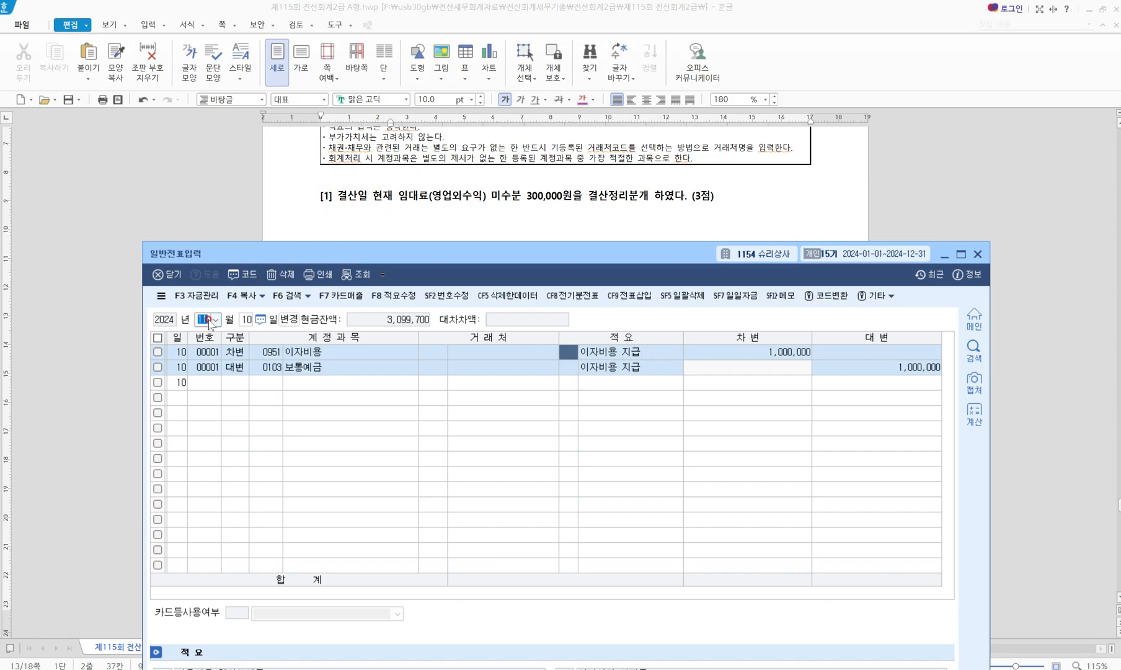
pyautogui.write('12')
pyautogui.press('Return')
pyautogui.write('31')
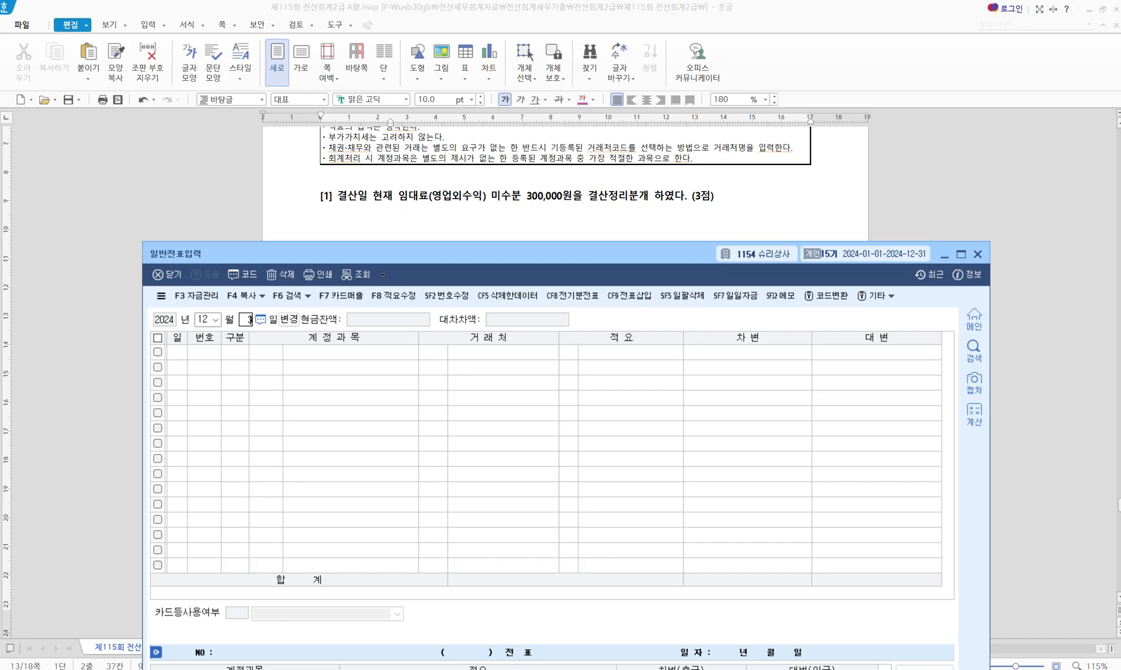
pyautogui.press('Return')
# Step: Enter a debit line on the December 31 voucher for 0116 미수수익 with an amount of 300,000
pyautogui.write('3')
pyautogui.press('Return')
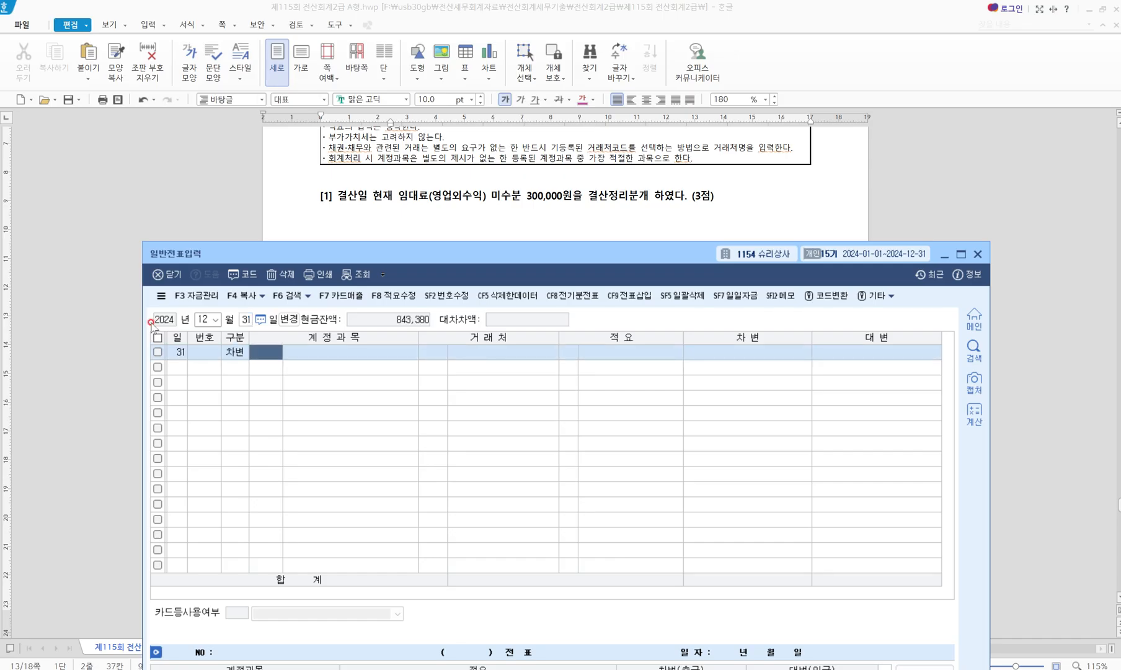
pyautogui.write('미수쉬')
pyautogui.press('Return')
pyautogui.press('Return')
pyautogui.press('Return')
pyautogui.press('Return')
pyautogui.press('Return')
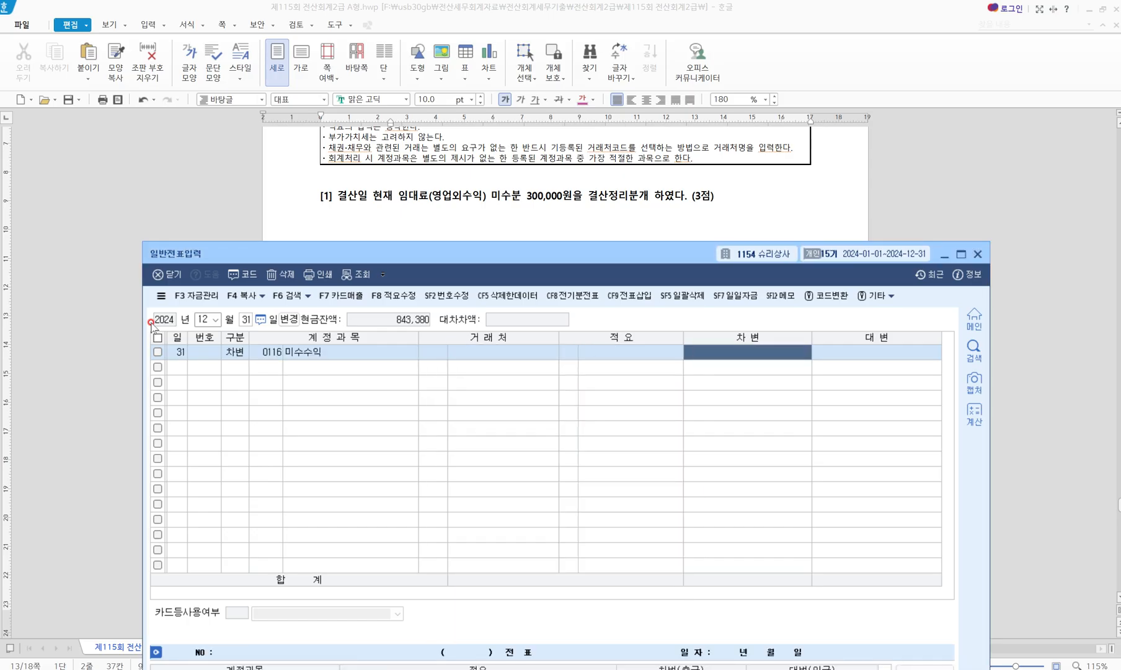
pyautogui.write('3000000')
pyautogui.press('Return')
# Step: Start a credit line on the December 31 voucher, look up accounts matching 임대, and highlight 0904 임대료
pyautogui.write('4')
pyautogui.press('Return')
pyautogui.write('임대')
pyautogui.press('Return')
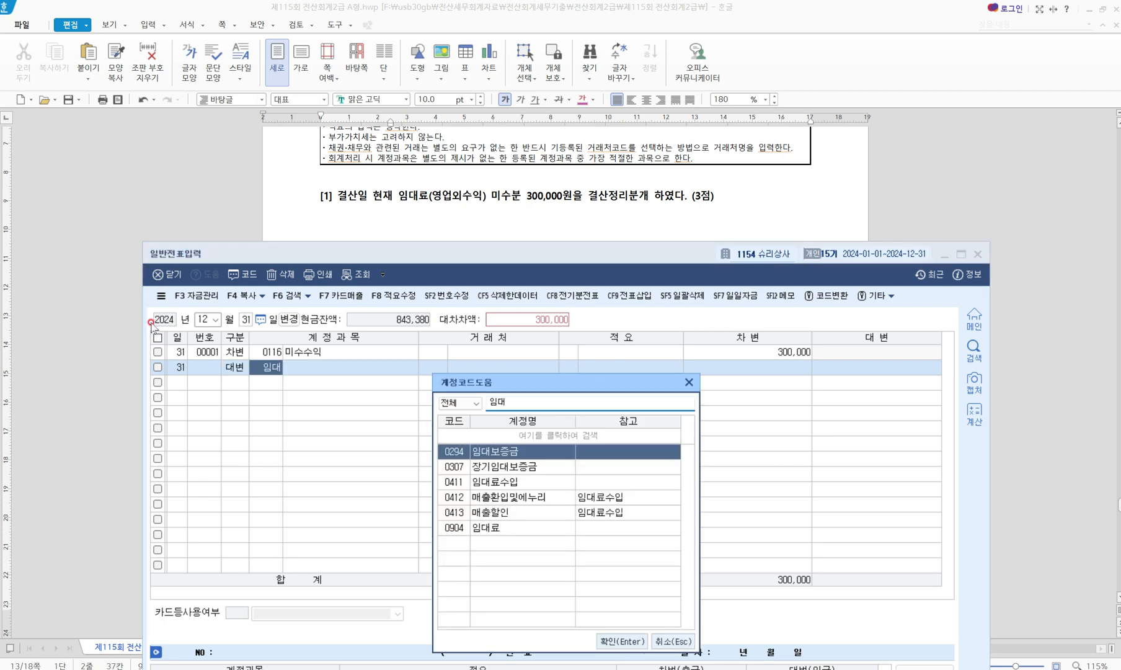
pyautogui.press('Down')
pyautogui.press('Down')
pyautogui.press('Down')
pyautogui.press('Down')
pyautogui.press('Down')
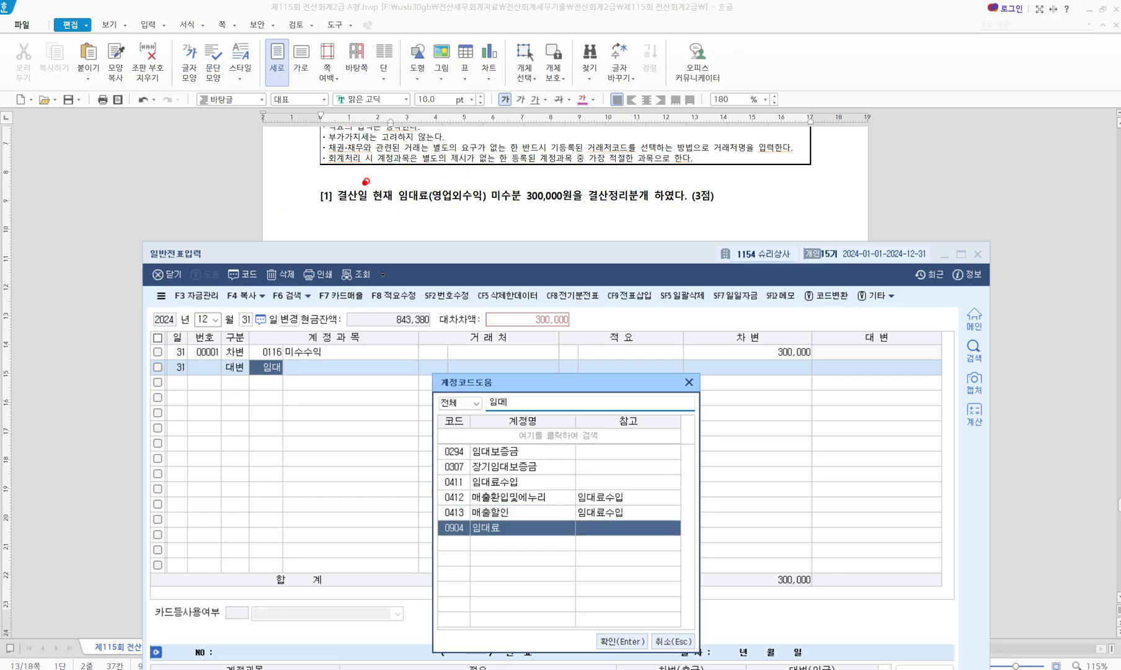
# Step: Mark 임대료(영업외수익) in question [1] and the 0904 임대료 account in the code list, and clear the marks
pyautogui.moveTo(374, 175); pyautogui.dragTo(501, 218)
pyautogui.moveTo(428, 210); pyautogui.dragTo(488, 210)
pyautogui.moveTo(429, 519); pyautogui.dragTo(475, 538)
pyautogui.press('Escape')
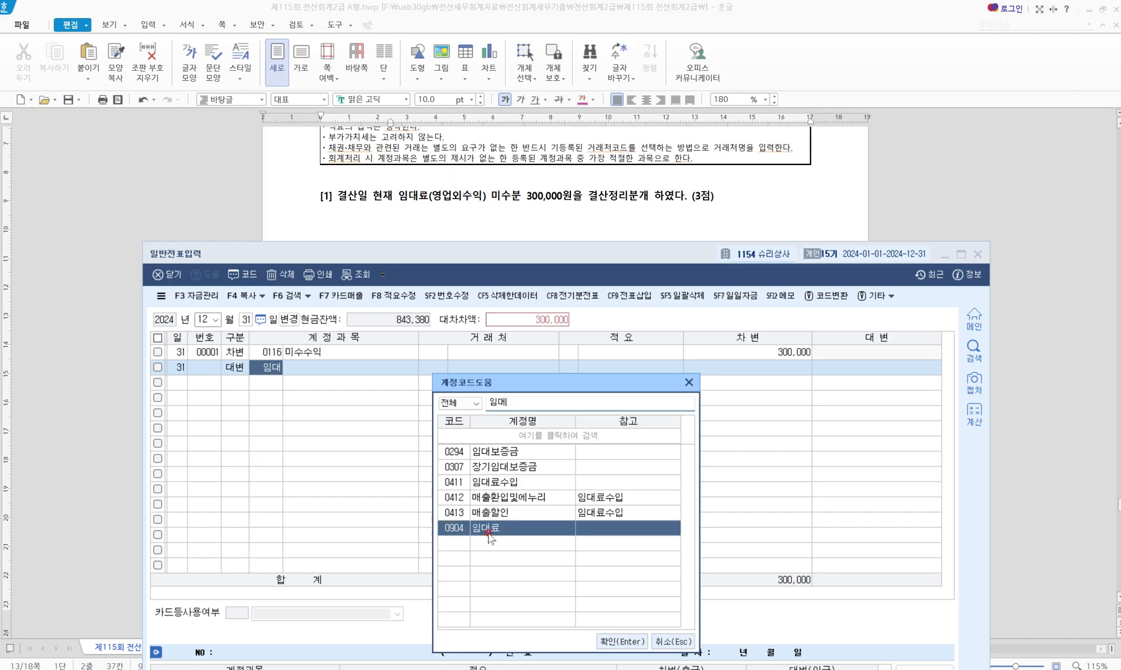
# Step: Choose 0904 임대료 as the credit account and complete the credit line for 300,000
pyautogui.click(488, 529)
pyautogui.doubleClick(488, 528)
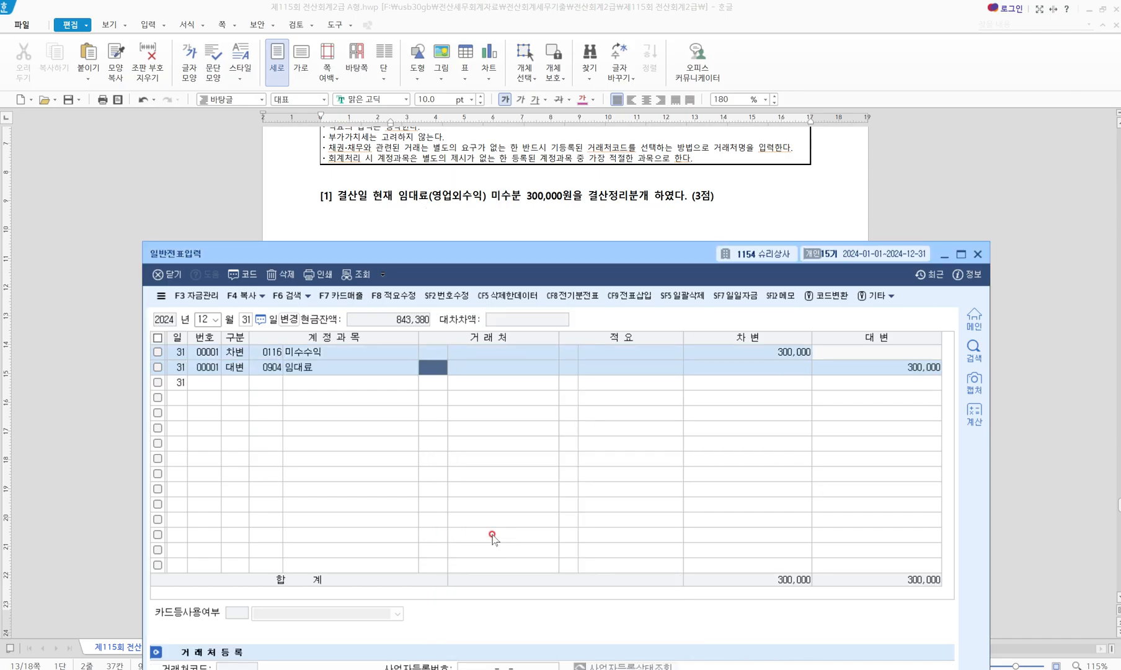
pyautogui.press('Return')
pyautogui.press('Return')
pyautogui.press('Return')
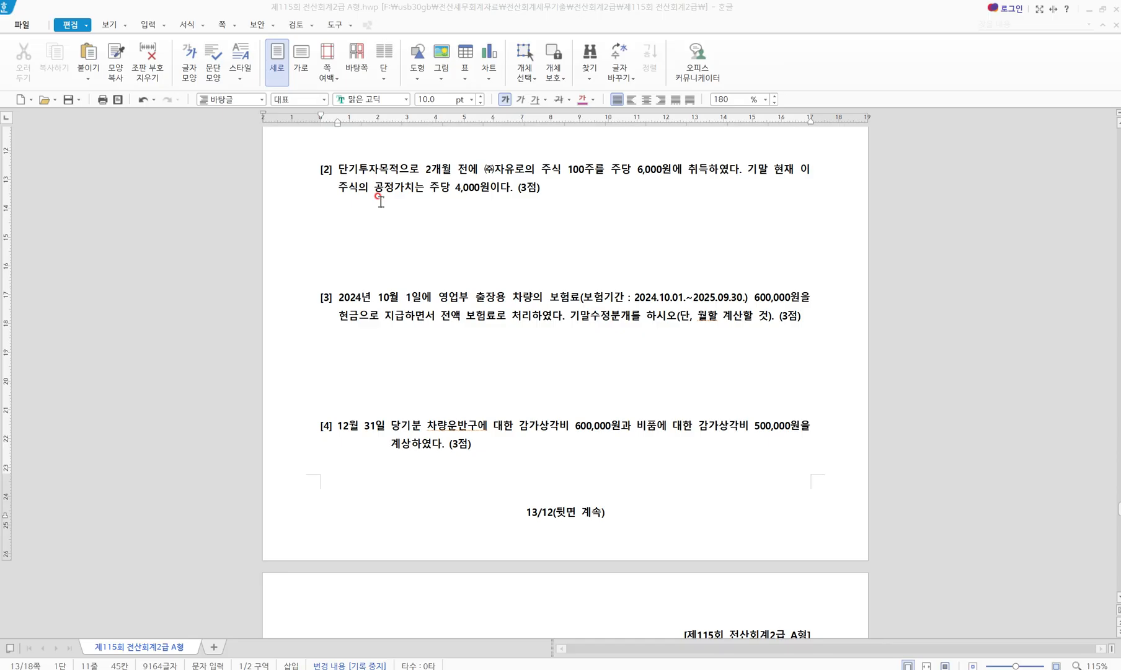
# Step: In question [2], underline 단기투자목적, 100주, 주당 6,000원 and 공정가치는 주당 4,000원, link the two prices, and write −2,000
pyautogui.moveTo(338, 179); pyautogui.dragTo(395, 180)
pyautogui.moveTo(557, 182); pyautogui.dragTo(697, 183)
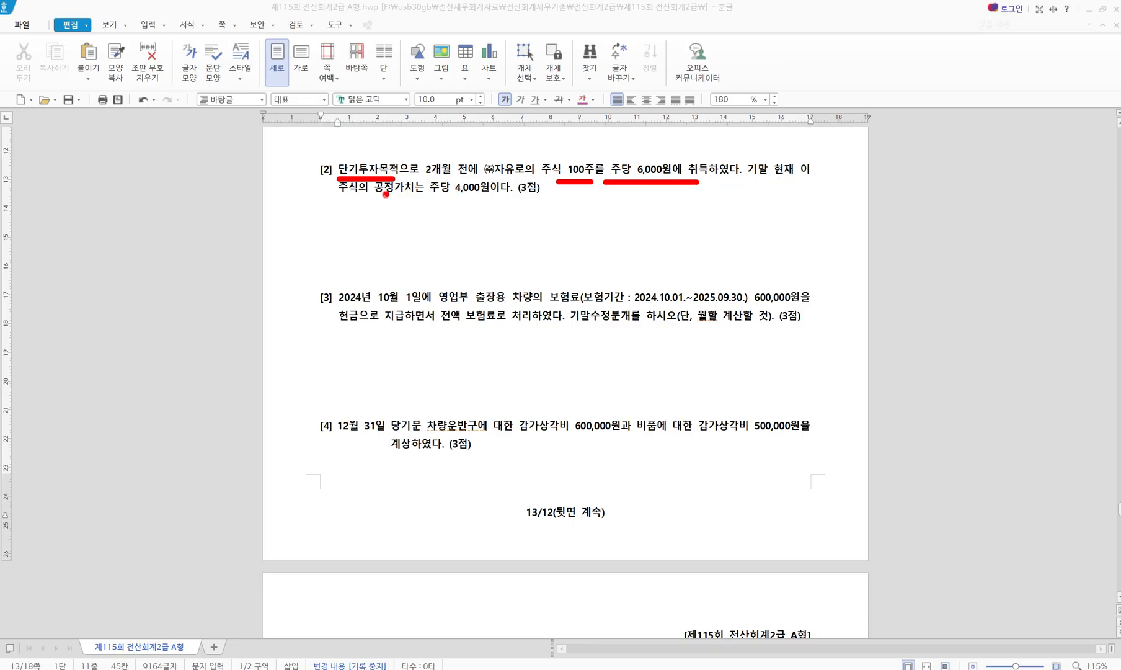
pyautogui.moveTo(374, 197)
pyautogui.mouseDown()
pyautogui.moveTo(505, 196)
pyautogui.moveTo(583, 233)
pyautogui.moveTo(651, 193)
pyautogui.mouseUp()
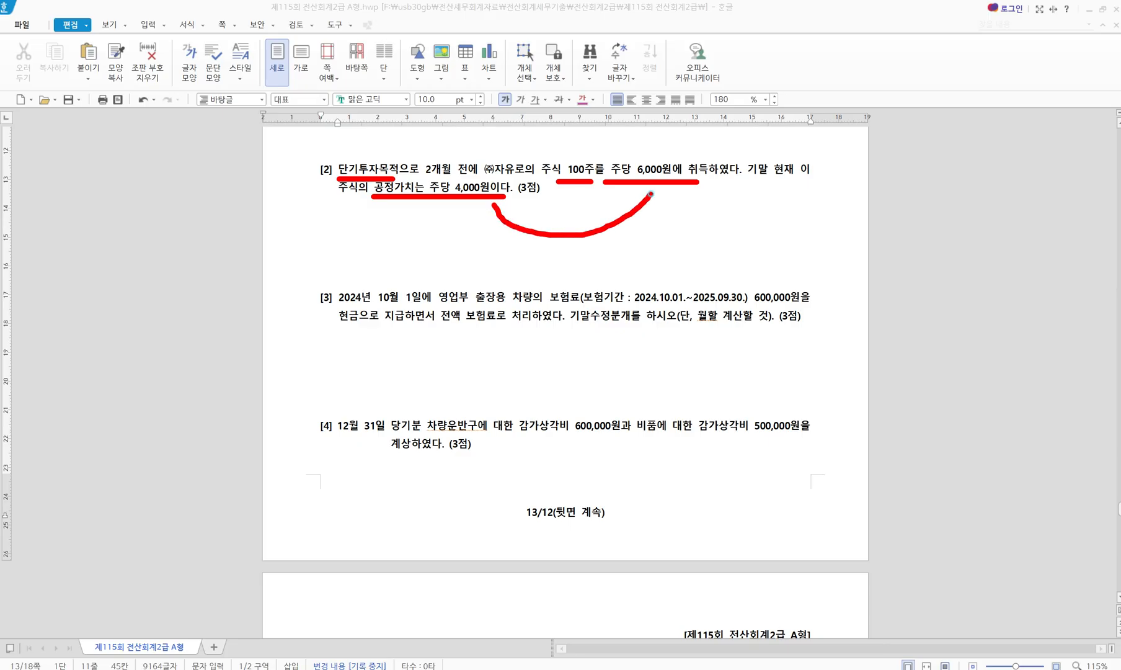
pyautogui.moveTo(480, 251)
pyautogui.mouseDown()
pyautogui.moveTo(504, 248)
pyautogui.moveTo(525, 267)
pyautogui.moveTo(542, 254)
pyautogui.mouseUp()
pyautogui.click(551, 254)
pyautogui.click(560, 253)
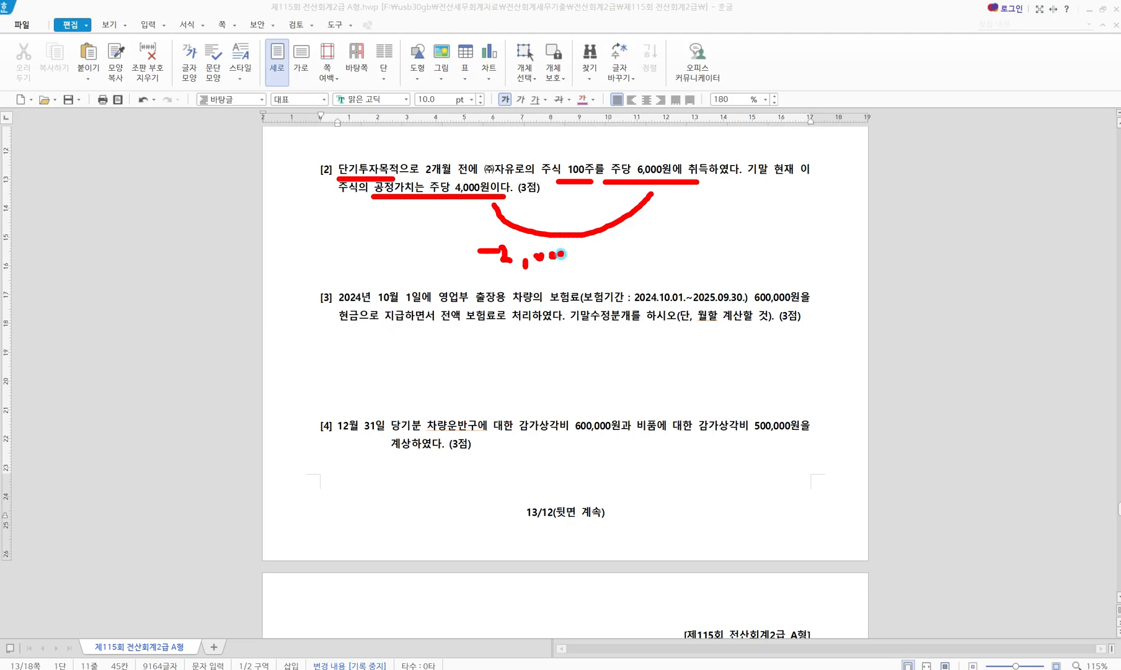
# Step: Draw a line down from 100주 and complete the handwritten calculation with × 100 = −200,000
pyautogui.moveTo(579, 194); pyautogui.dragTo(587, 269)
pyautogui.moveTo(611, 247)
pyautogui.mouseDown()
pyautogui.moveTo(629, 263)
pyautogui.moveTo(618, 262)
pyautogui.moveTo(658, 263)
pyautogui.mouseUp()
pyautogui.moveTo(662, 253)
pyautogui.mouseDown()
pyautogui.moveTo(793, 267)
pyautogui.moveTo(810, 257)
pyautogui.moveTo(826, 272)
pyautogui.moveTo(845, 259)
pyautogui.moveTo(854, 267)
pyautogui.moveTo(851, 257)
pyautogui.mouseUp()
pyautogui.click(759, 251)
pyautogui.moveTo(865, 256); pyautogui.dragTo(871, 263)
pyautogui.click(637, 254)
pyautogui.hotkey('ctrl', 'z')
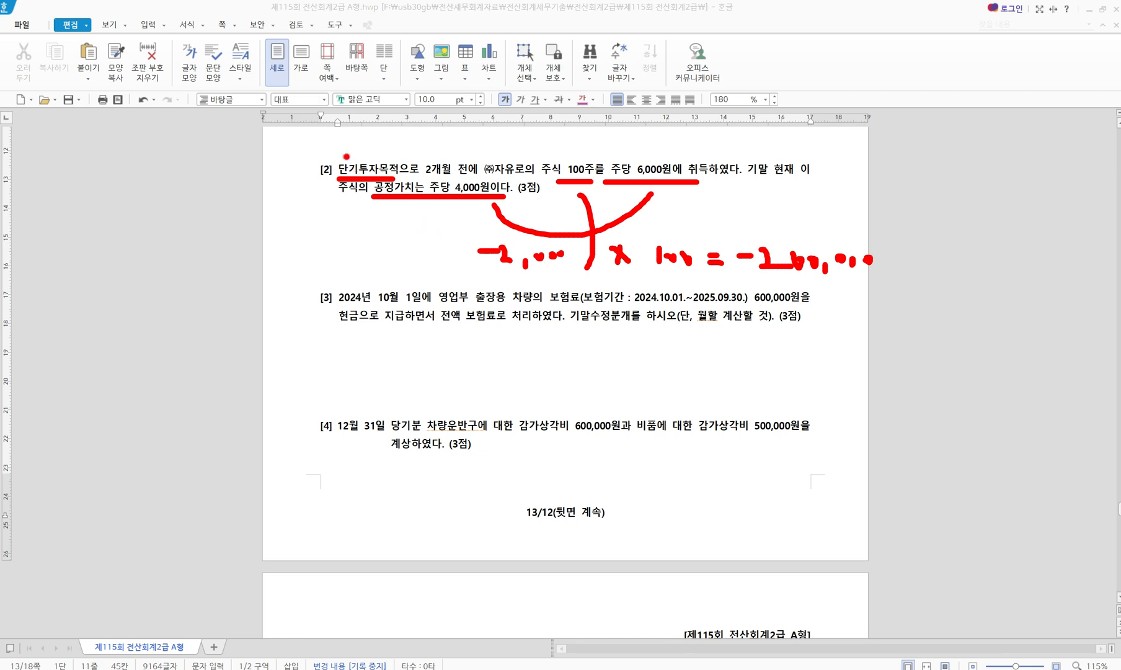
# Step: Add the red text note 단기매매증권 (장부금액 감소) 대변 above question [2]
pyautogui.moveTo(339, 162); pyautogui.dragTo(339, 137)
pyautogui.write('eksrla')
pyautogui.press('BackSpace')
pyautogui.press('BackSpace')
pyautogui.press('BackSpace')
pyautogui.press('BackSpace')
pyautogui.press('BackSpace')
pyautogui.press('BackSpace')
pyautogui.write('단기매내')
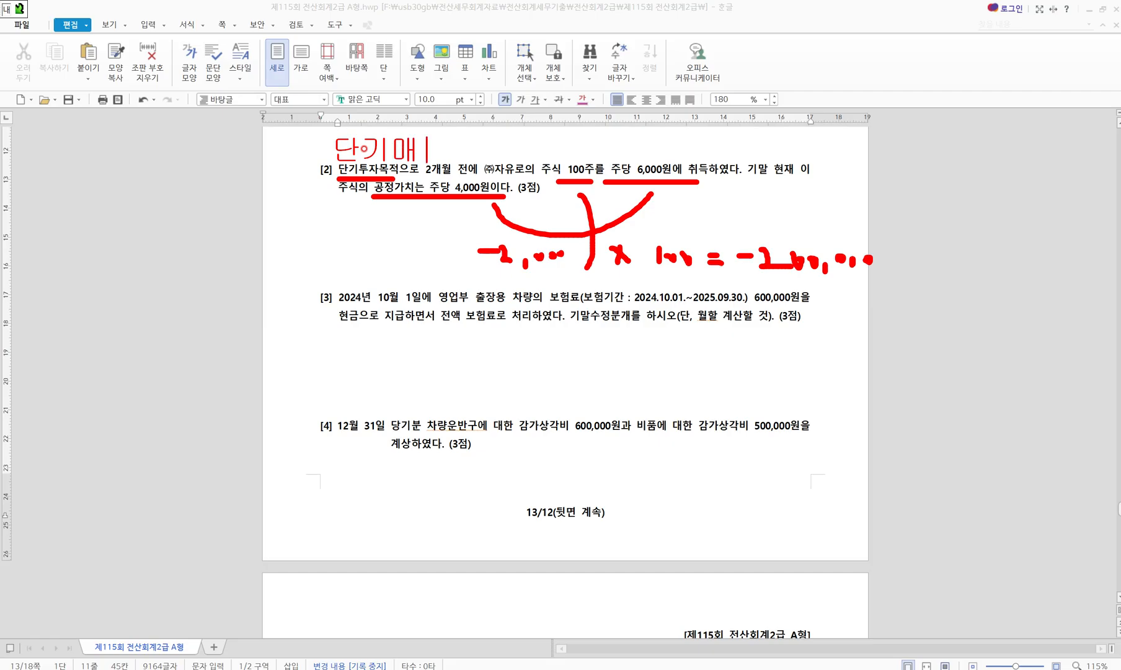
pyautogui.write('증')
pyautogui.press('BackSpace')
pyautogui.press('BackSpace')
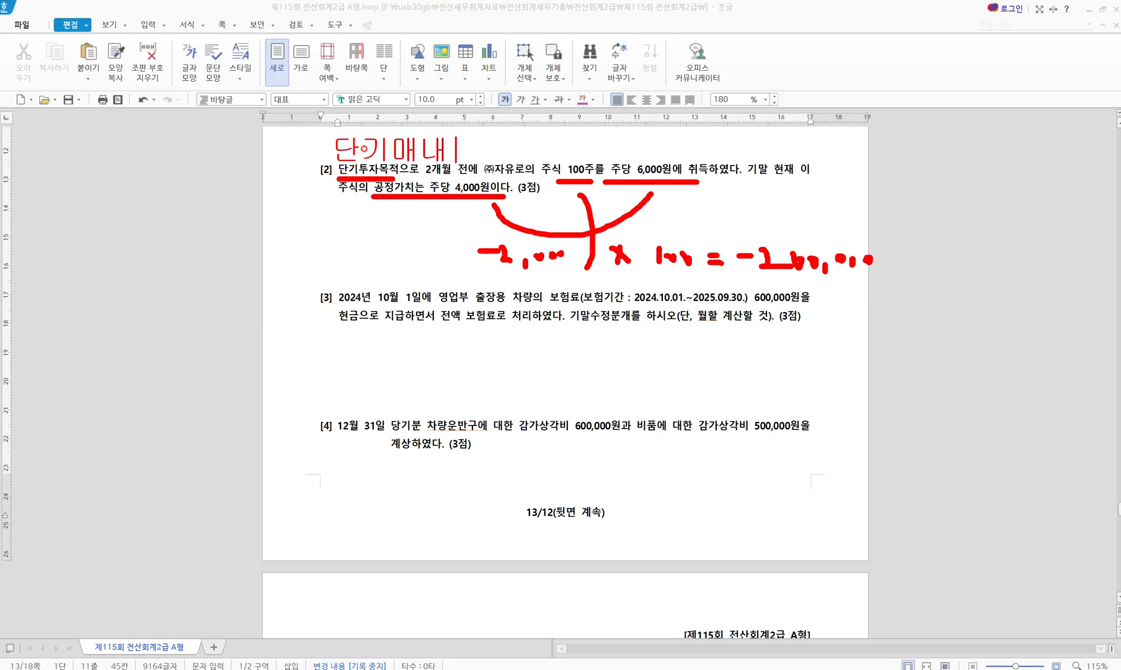
pyautogui.write('매증권 ')
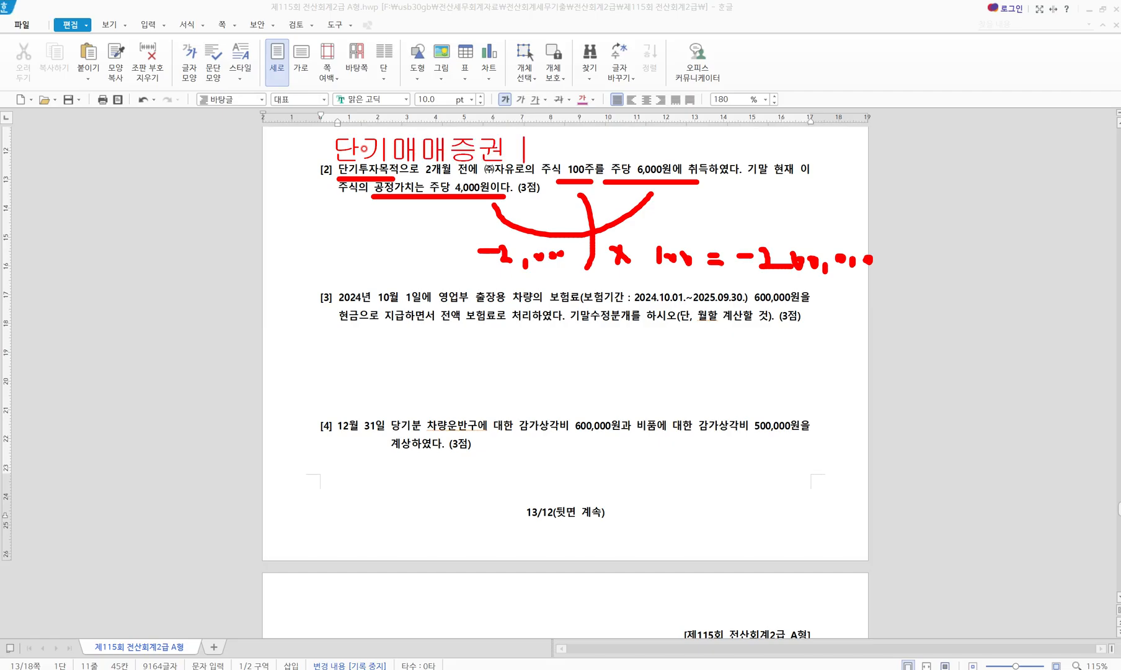
pyautogui.write('(장부금')
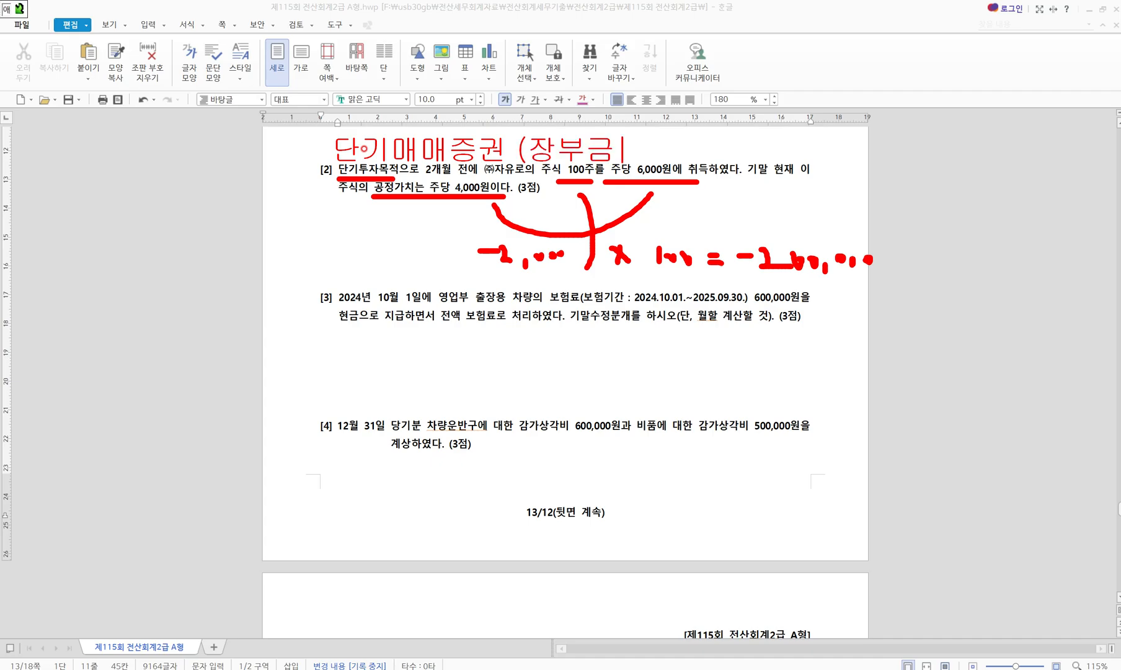
pyautogui.write('액 감소)')
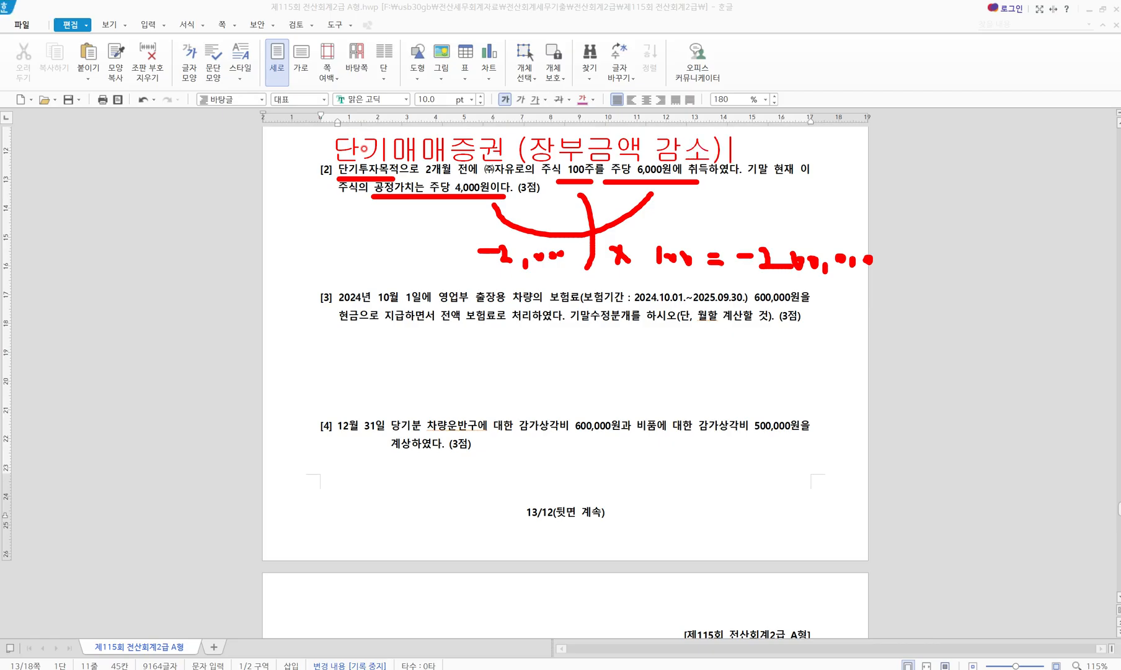
pyautogui.write(' 대변')
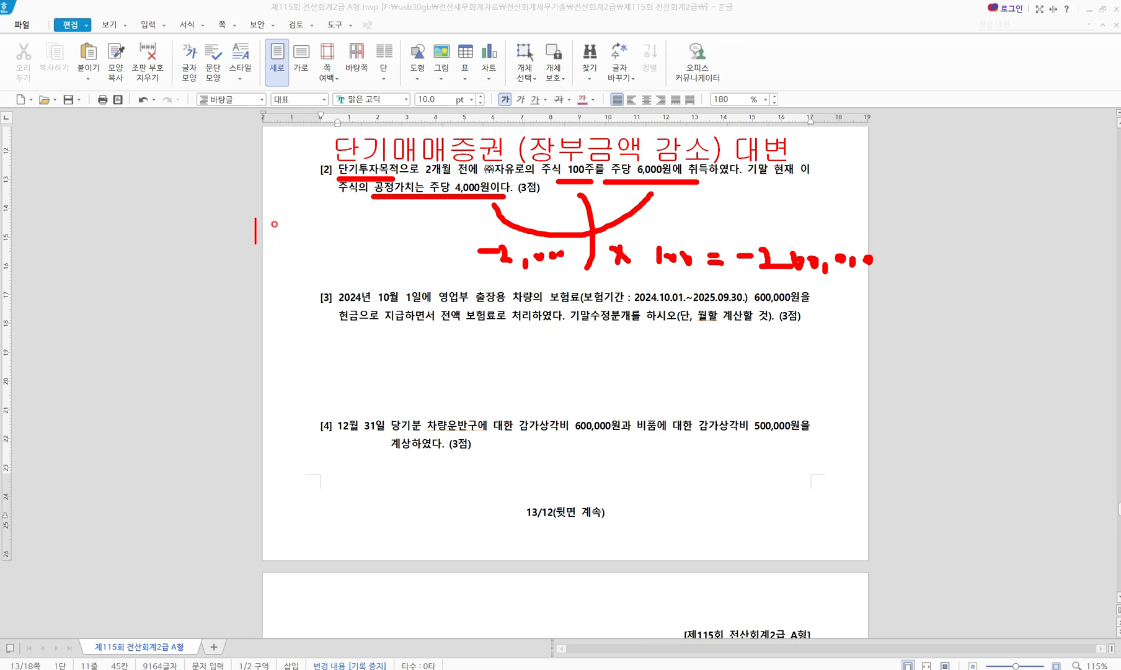
# Step: Add a red note below question [2] reading 차변 with 단기매매증권평가손실 beneath it, and clear all annotations
pyautogui.write('차변')
pyautogui.press('BackSpace')
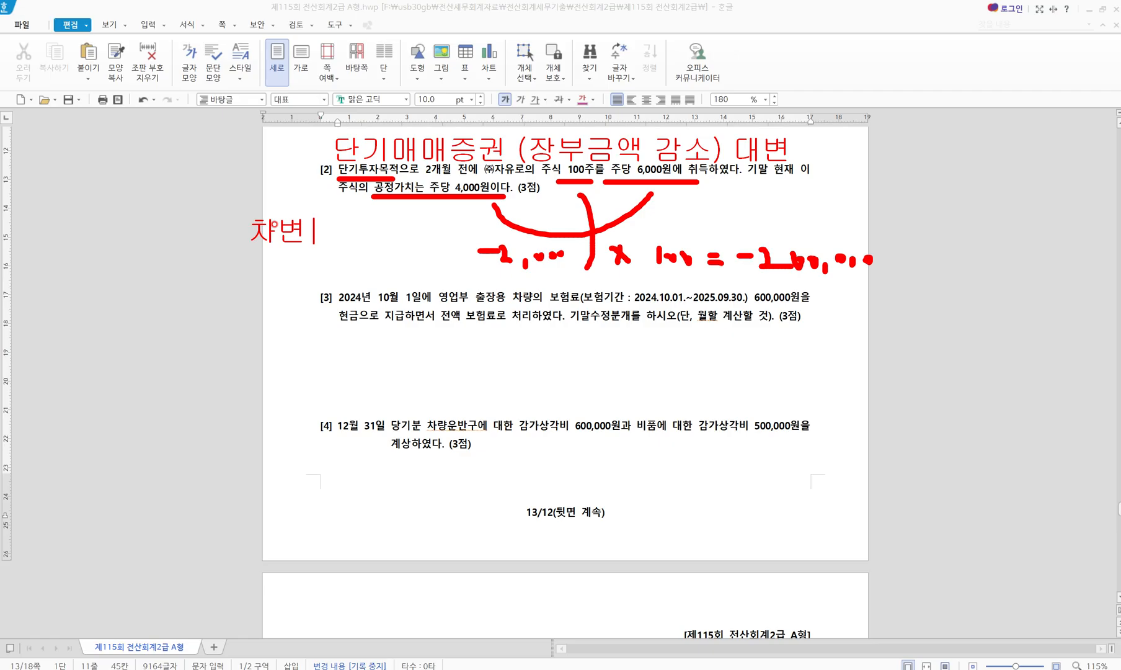
pyautogui.press('Return')
pyautogui.write('단기')
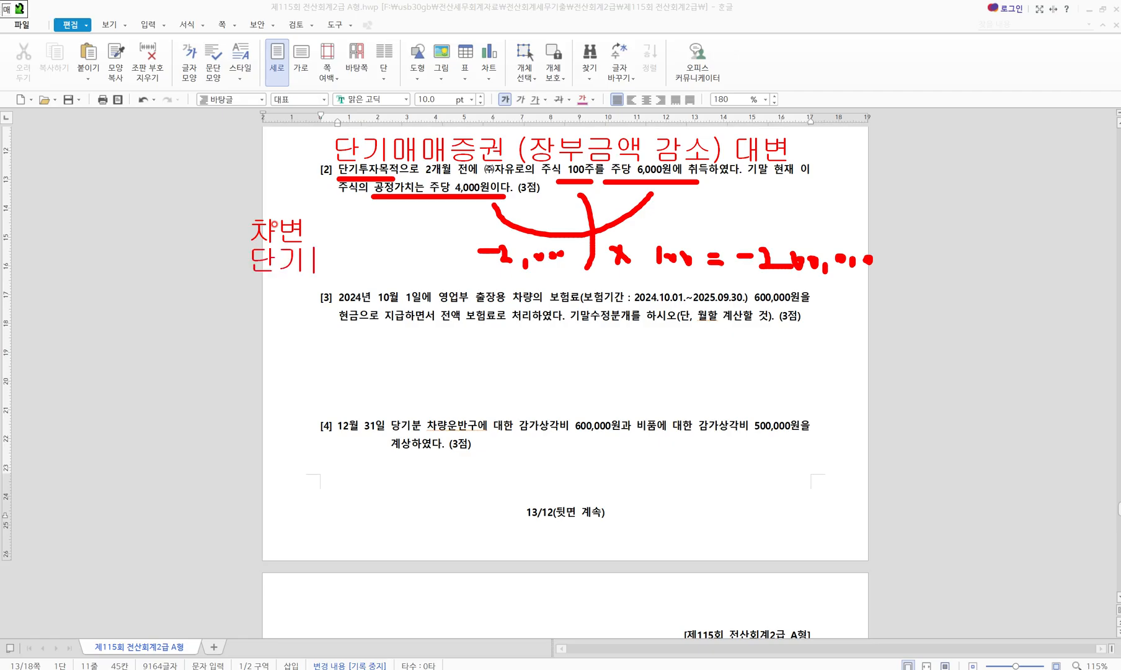
pyautogui.write('매매')
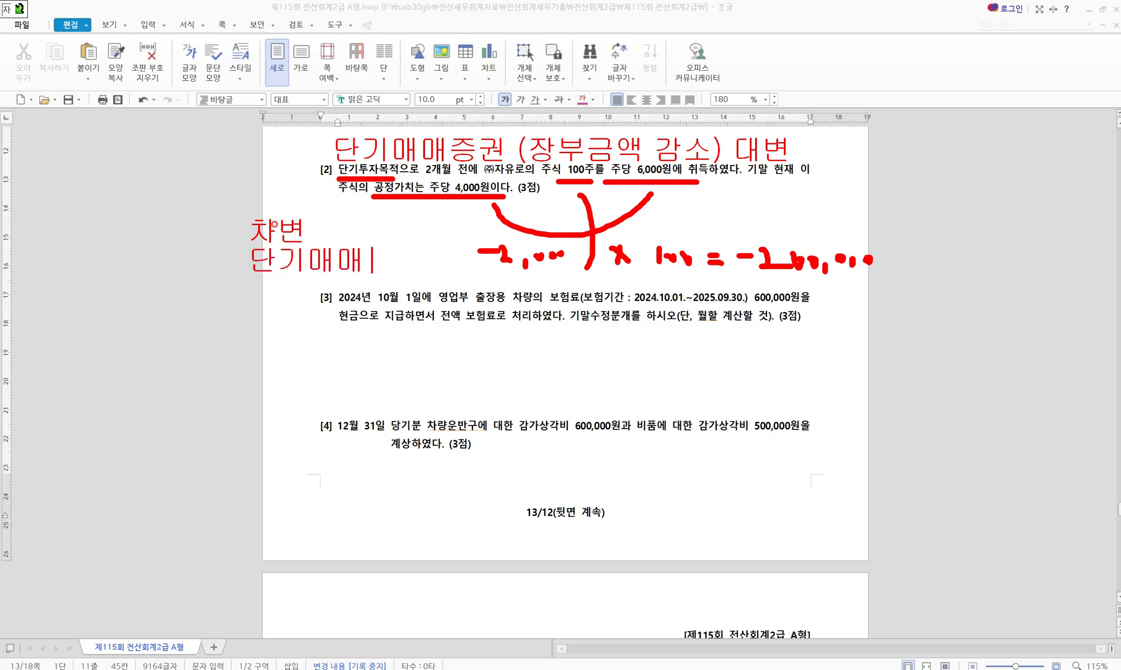
pyautogui.write('증권평가손')
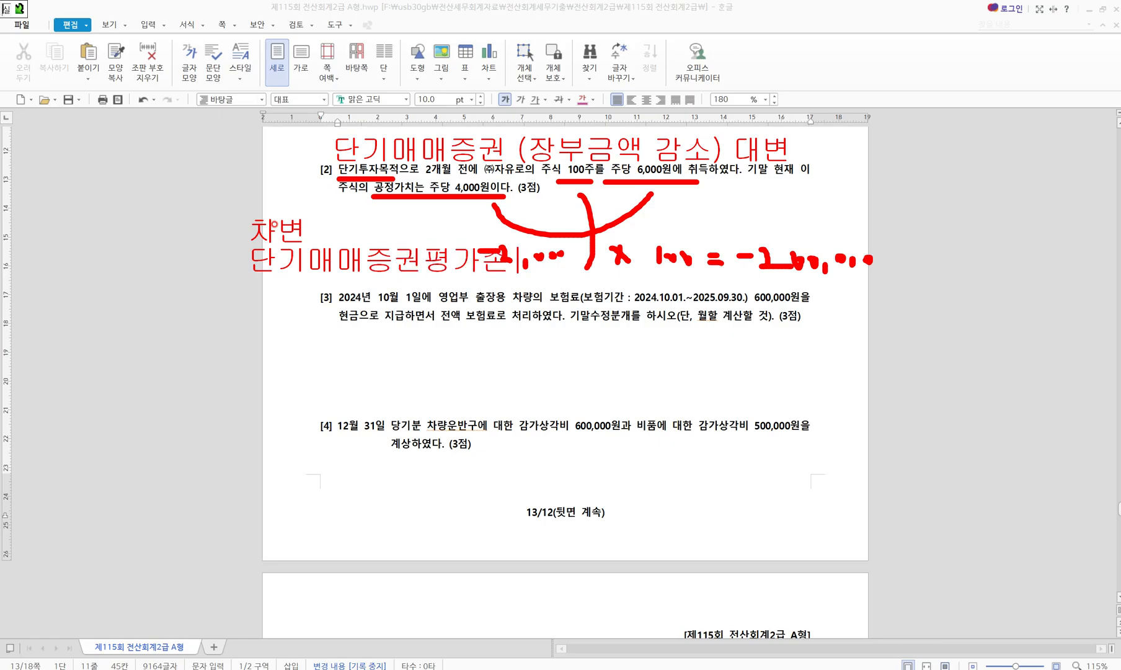
pyautogui.write('실')
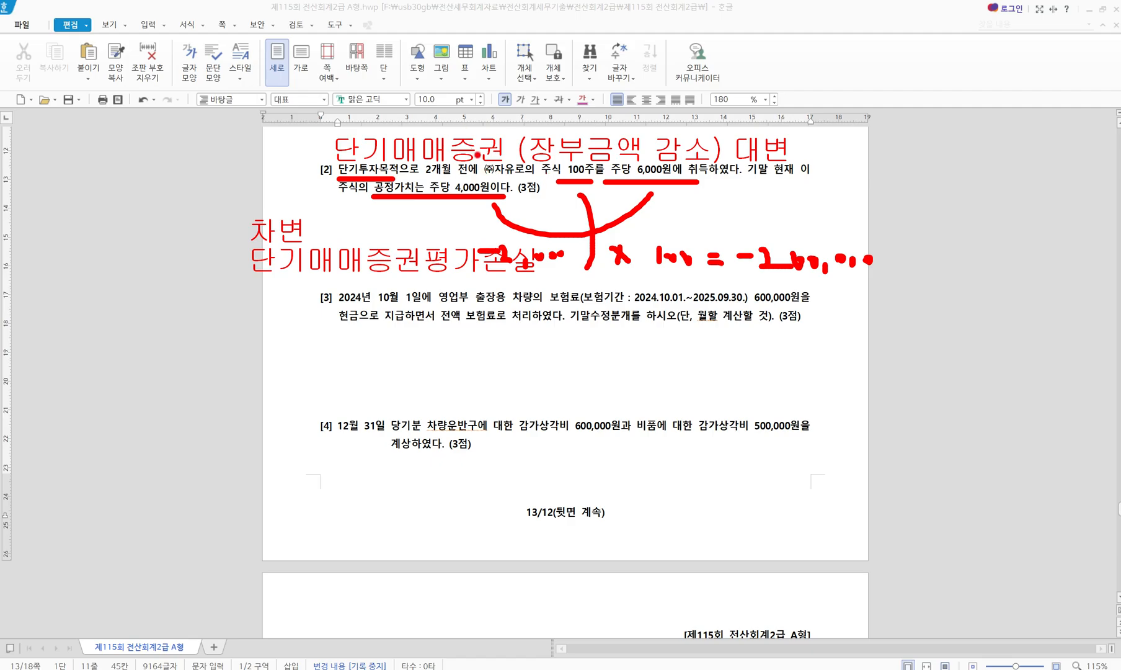
pyautogui.press('Escape')
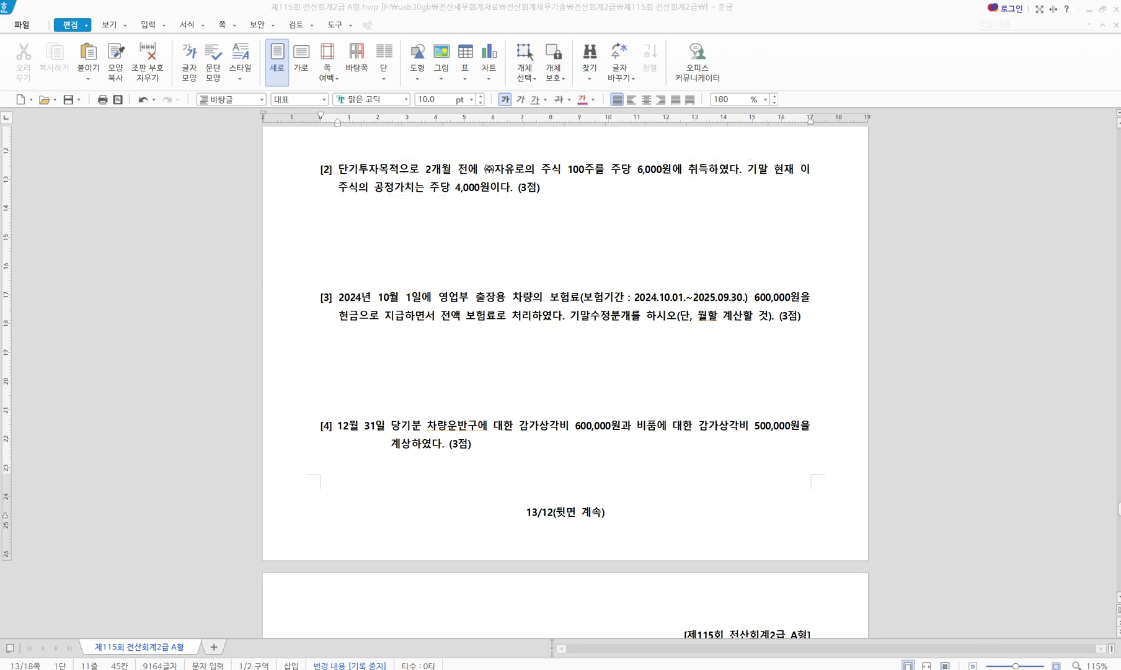
# Step: Switch to 일반전표입력 and enter a December 31 debit line for 0957 단기매매증권평가손실 of 200,000
pyautogui.hotkey('alt', 'Tab')
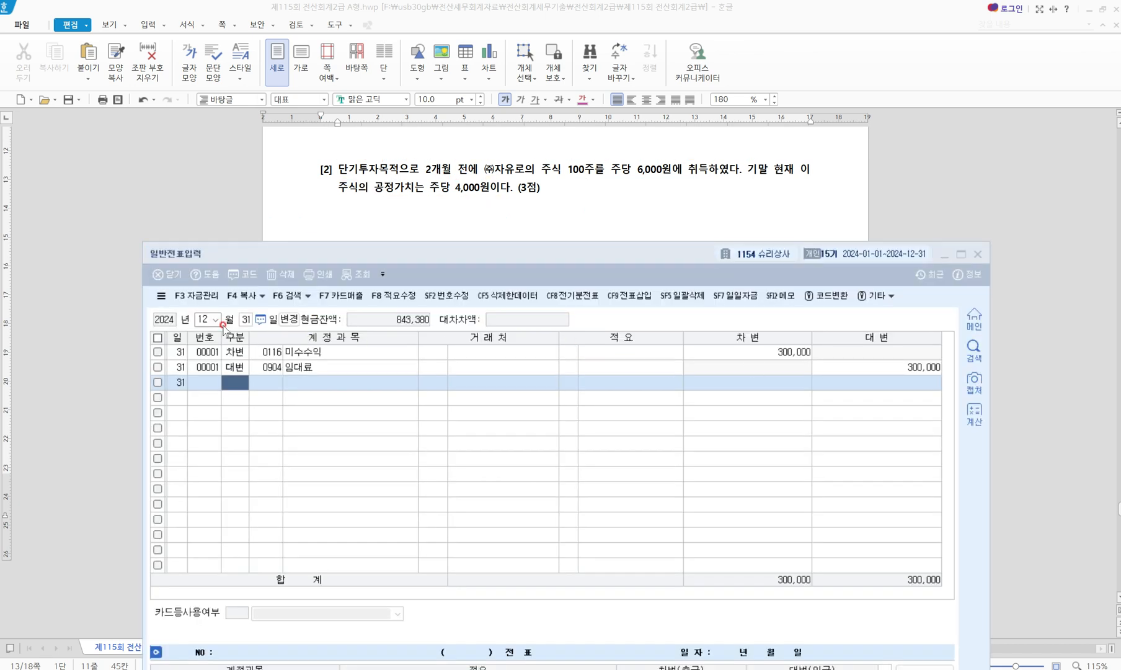
pyautogui.click(186, 388)
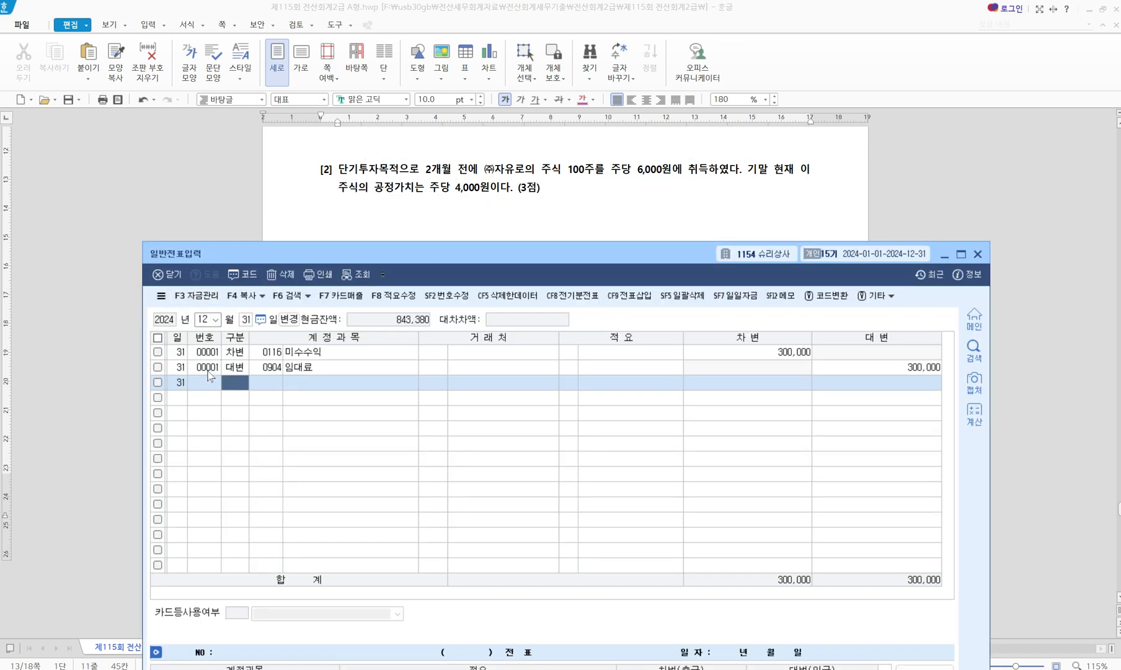
pyautogui.write('3')
pyautogui.write('단기매')
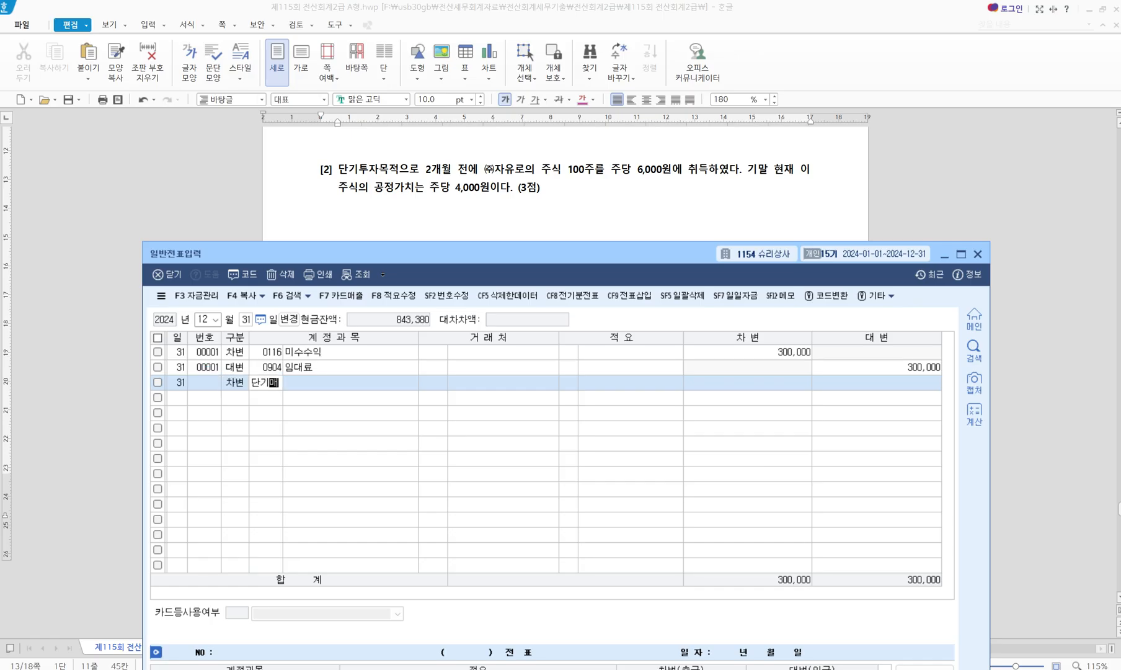
pyautogui.press('Return')
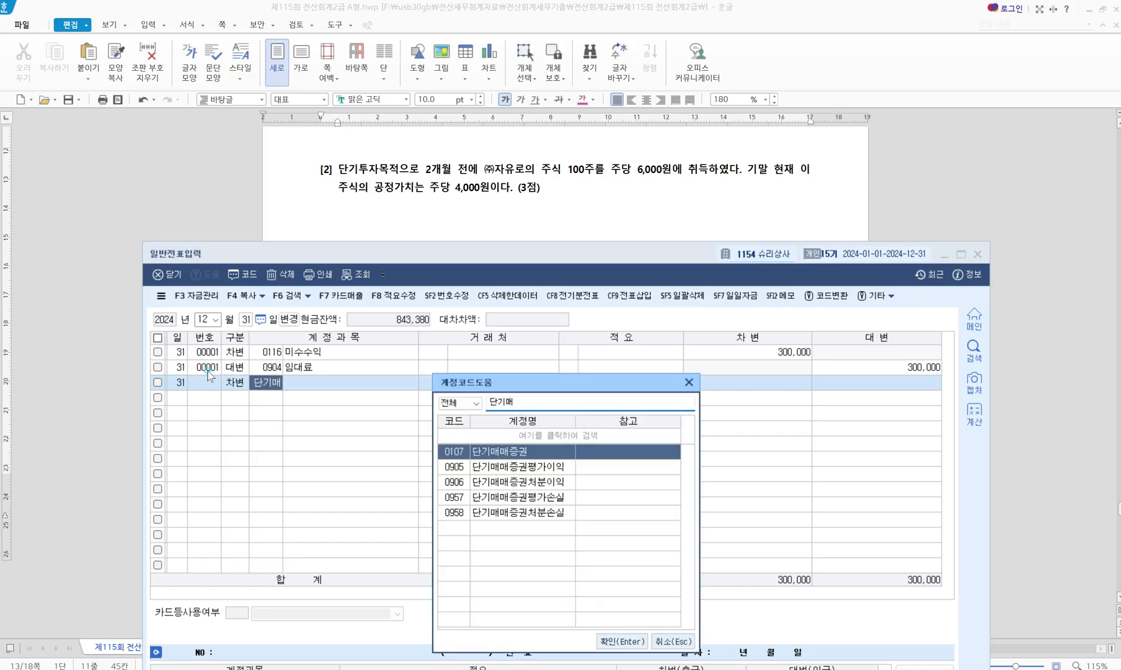
pyautogui.press('Down')
pyautogui.press('Down')
pyautogui.press('Down')
pyautogui.press('Return')
pyautogui.press('Return')
pyautogui.press('Return')
pyautogui.write('200,000')
pyautogui.press('Return')
# Step: Complete the voucher with a credit line for 0107 단기매매증권 of 200,000
pyautogui.write('4')
pyautogui.write('단기매')
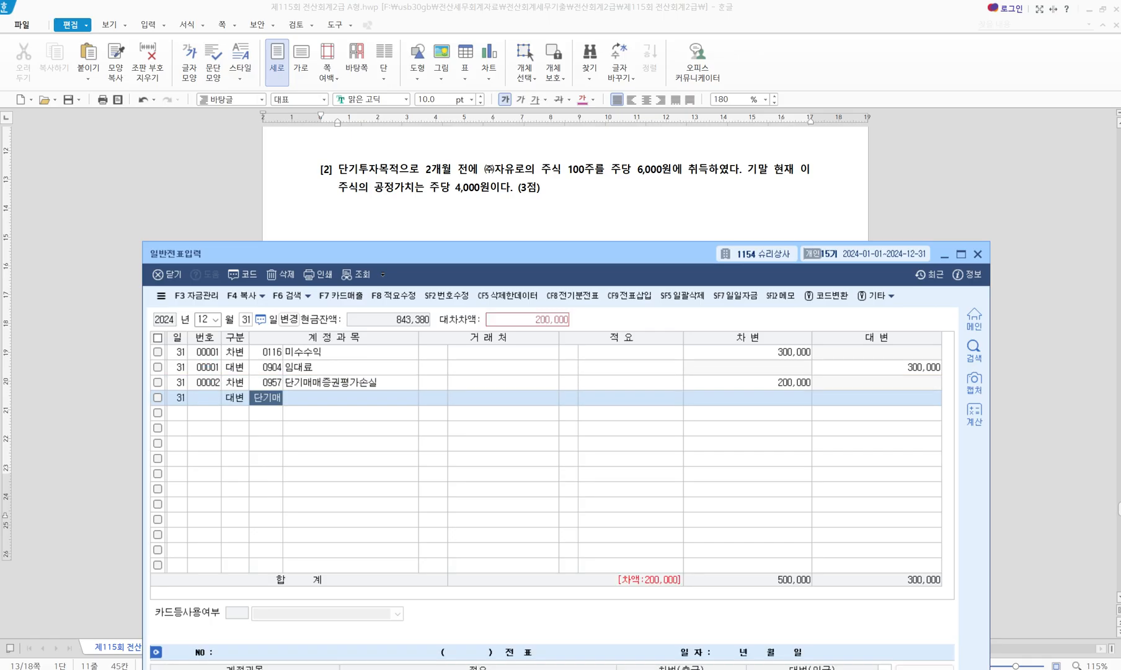
pyautogui.press('Return')
pyautogui.press('Return')
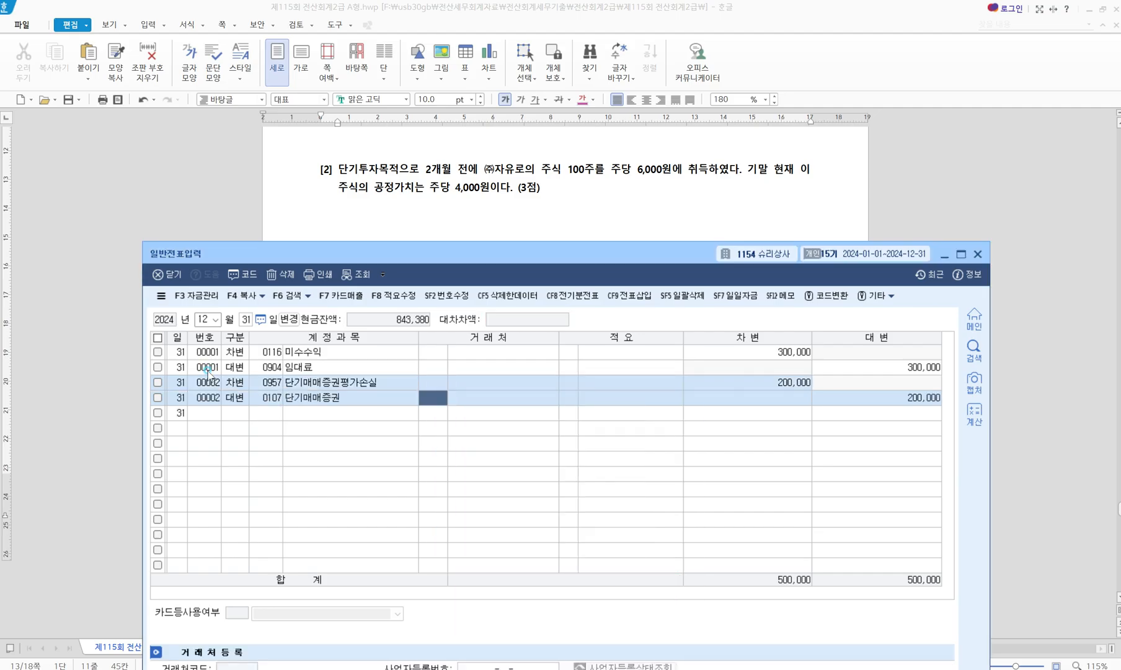
pyautogui.press('Return')
pyautogui.press('Return')
pyautogui.press('Return')
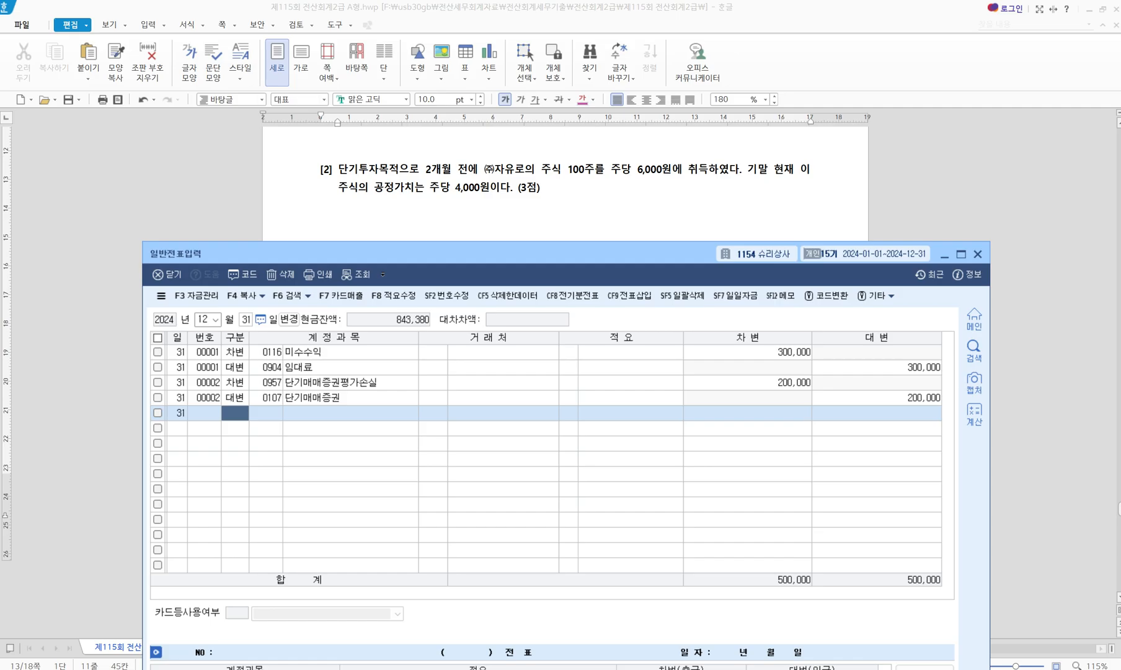
# Step: Switch to the exam document and underline 2024년 10월 1일, 차량의 보험료, 600,000원, 전액 보험료로 처리 and 월할 계산할 것 in question [3]
pyautogui.hotkey('alt', 'Tab')
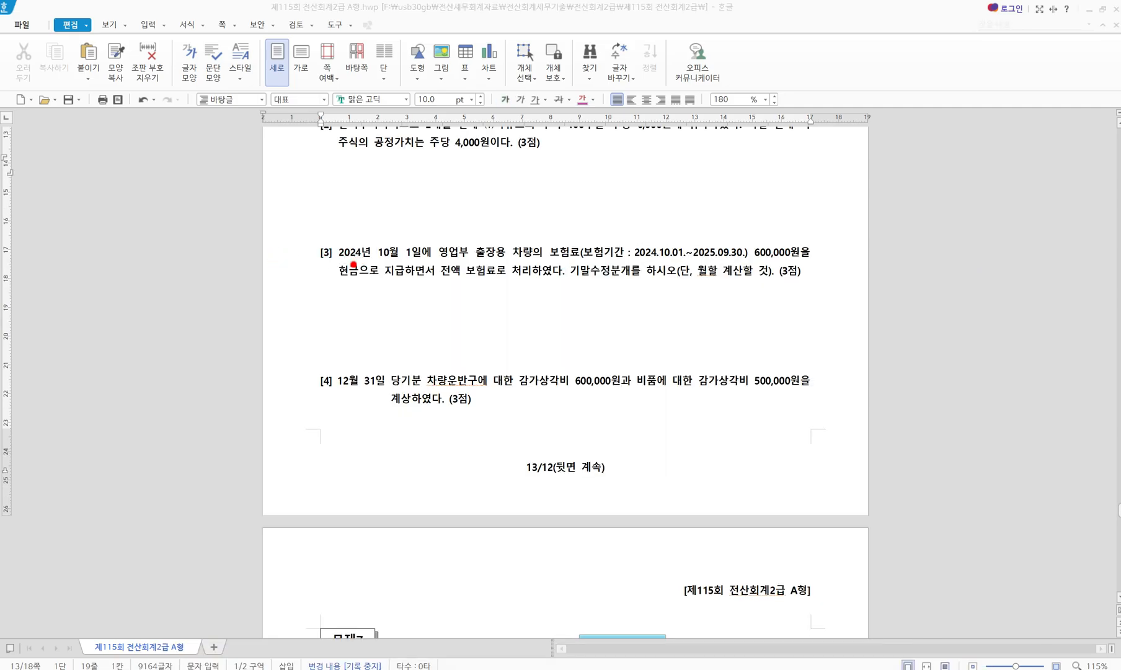
pyautogui.moveTo(339, 256); pyautogui.dragTo(426, 254)
pyautogui.moveTo(510, 257); pyautogui.dragTo(586, 258)
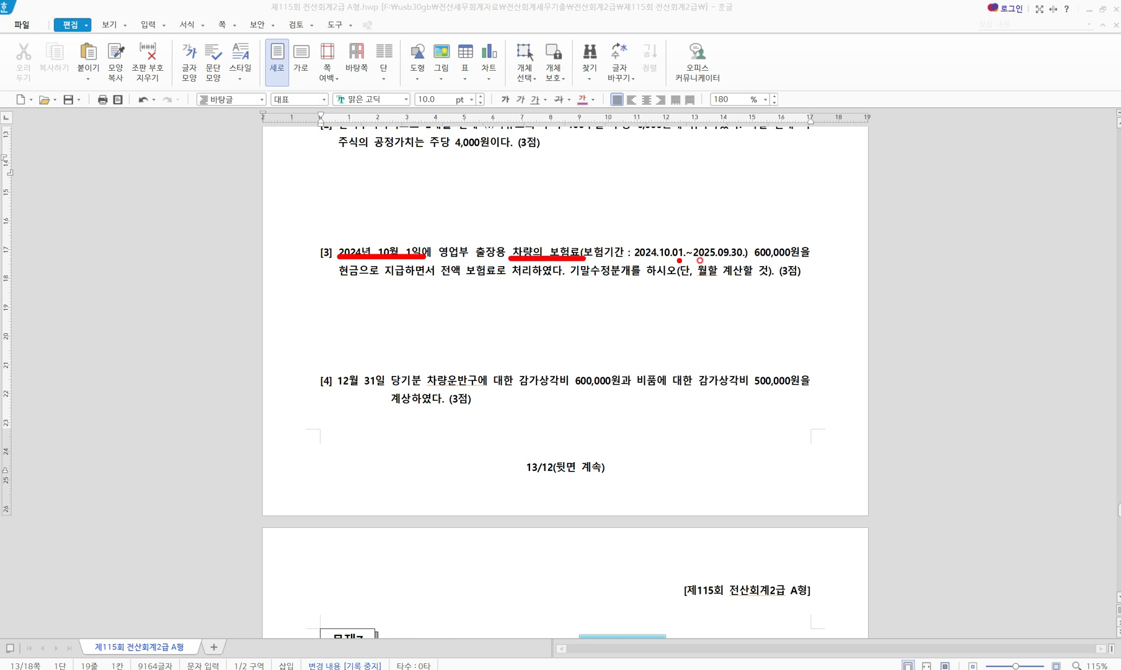
pyautogui.moveTo(747, 260); pyautogui.dragTo(816, 259)
pyautogui.moveTo(437, 279); pyautogui.dragTo(536, 280)
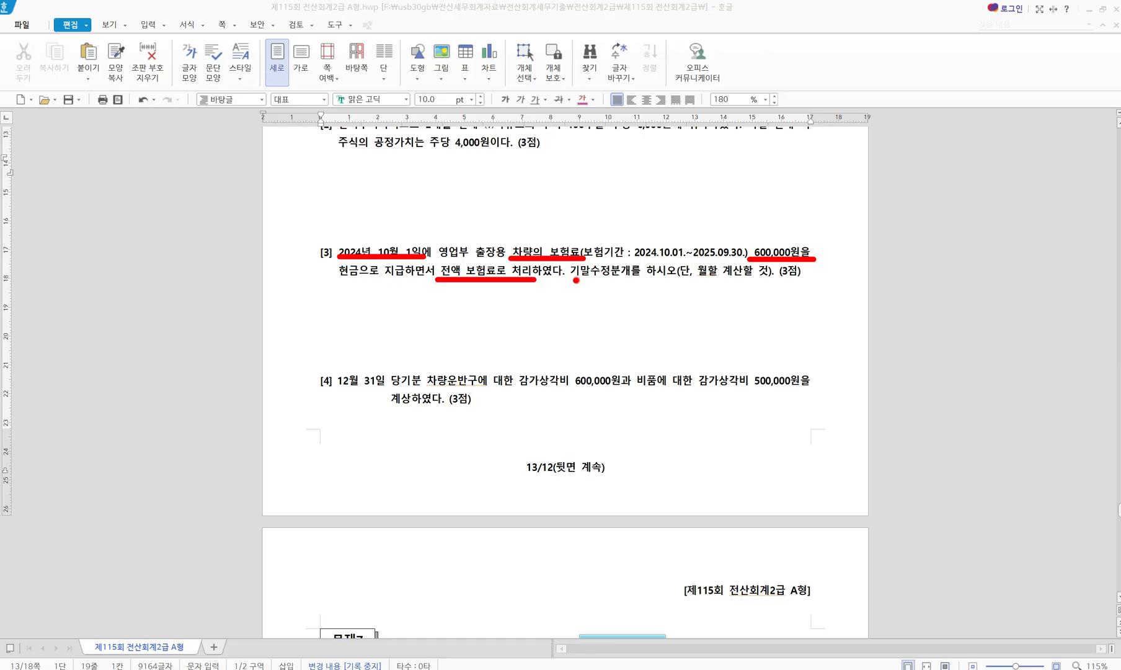
pyautogui.moveTo(696, 279); pyautogui.dragTo(763, 280)
# Step: Draw a short mark under 전액 보험료로 처리 and add the red note 차변 보험료 비용으로 사용 beside it
pyautogui.moveTo(480, 296); pyautogui.dragTo(501, 299)
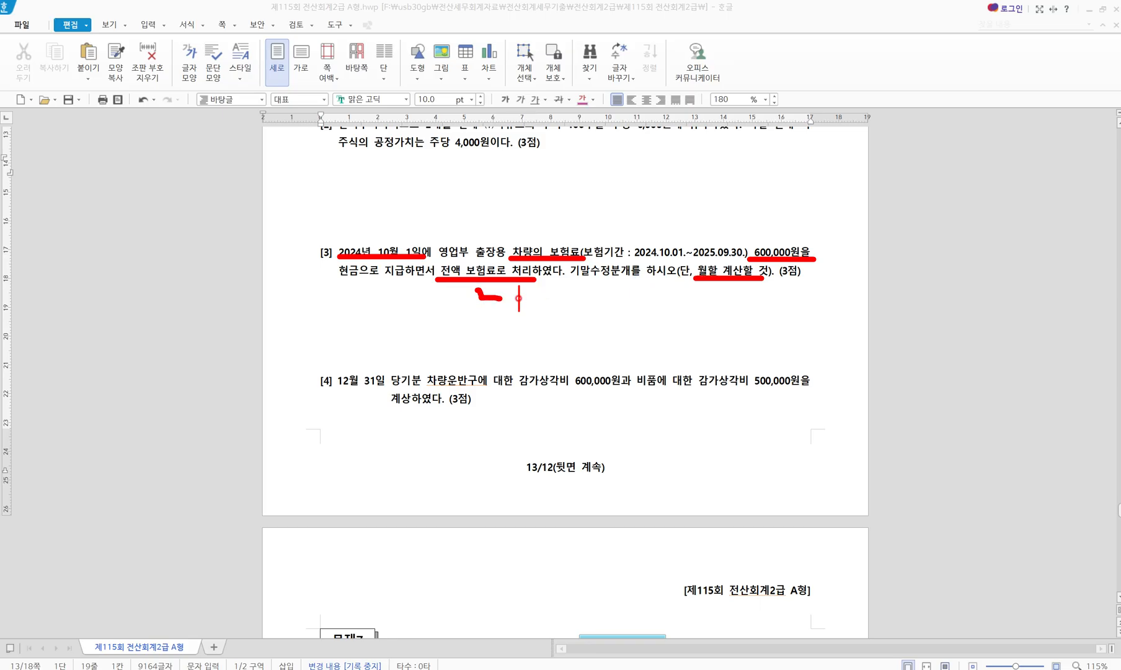
pyautogui.write('차변 보')
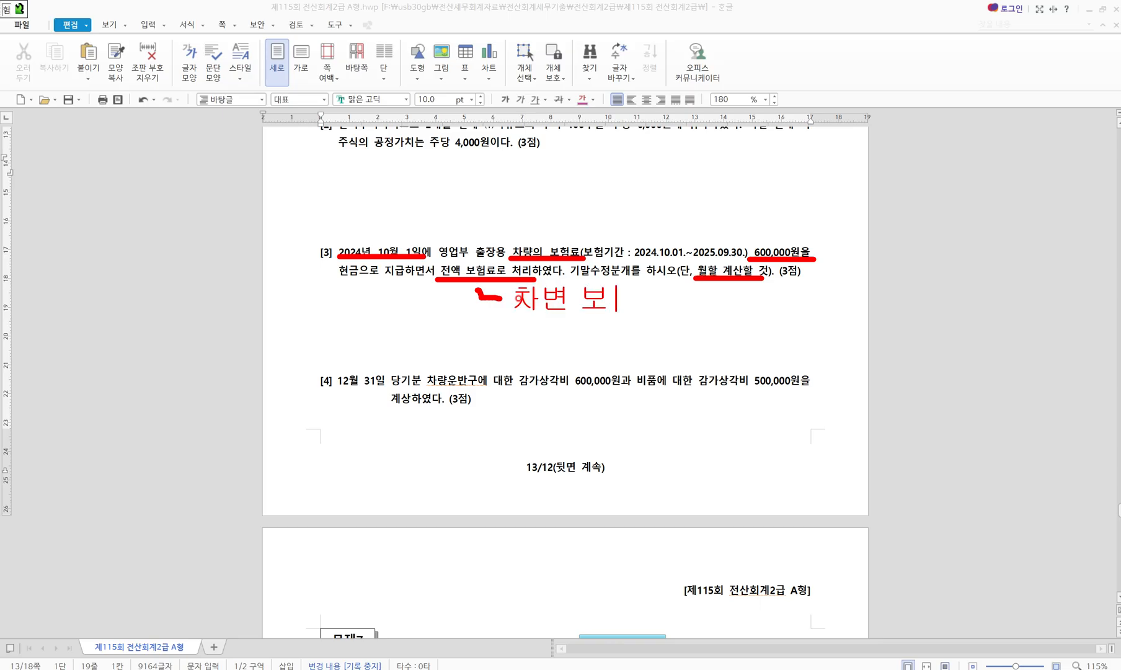
pyautogui.write('험료 9')
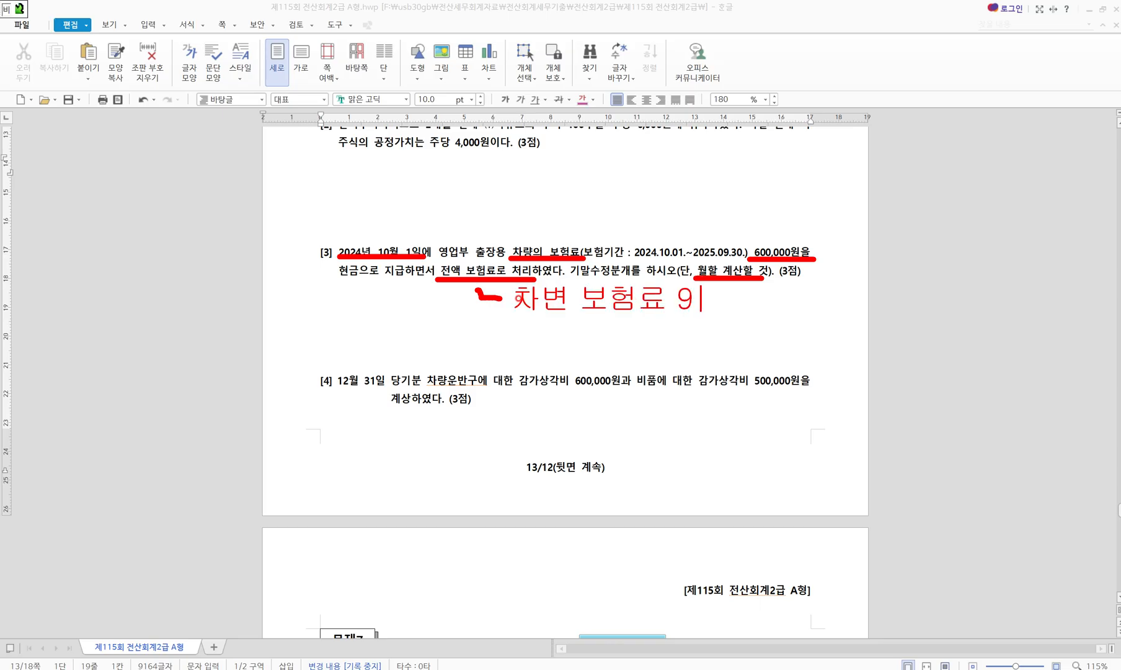
pyautogui.press('BackSpace')
pyautogui.write('9')
pyautogui.press('BackSpace')
pyautogui.write('비용으로 사')
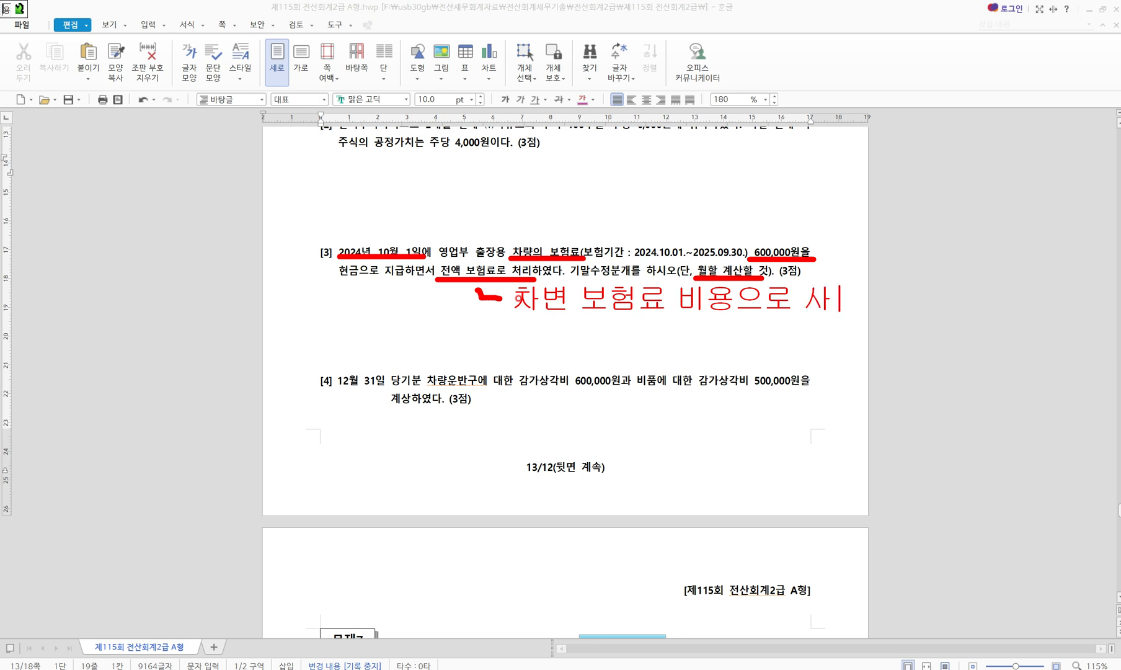
pyautogui.write('용')
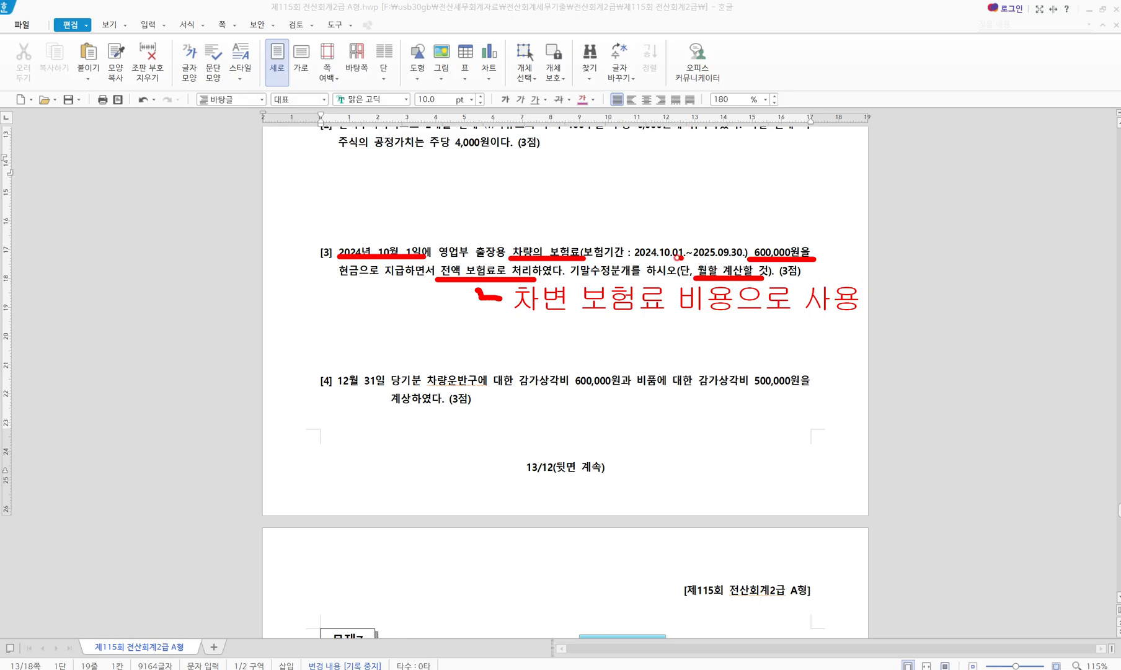
# Step: Circle the insurance period's start month, overline and check its end date 2025.09.30, and underline 보험료 비용 in the note
pyautogui.moveTo(665, 262)
pyautogui.mouseDown()
pyautogui.moveTo(640, 247)
pyautogui.moveTo(669, 234)
pyautogui.moveTo(660, 262)
pyautogui.moveTo(719, 238)
pyautogui.moveTo(750, 242)
pyautogui.mouseUp()
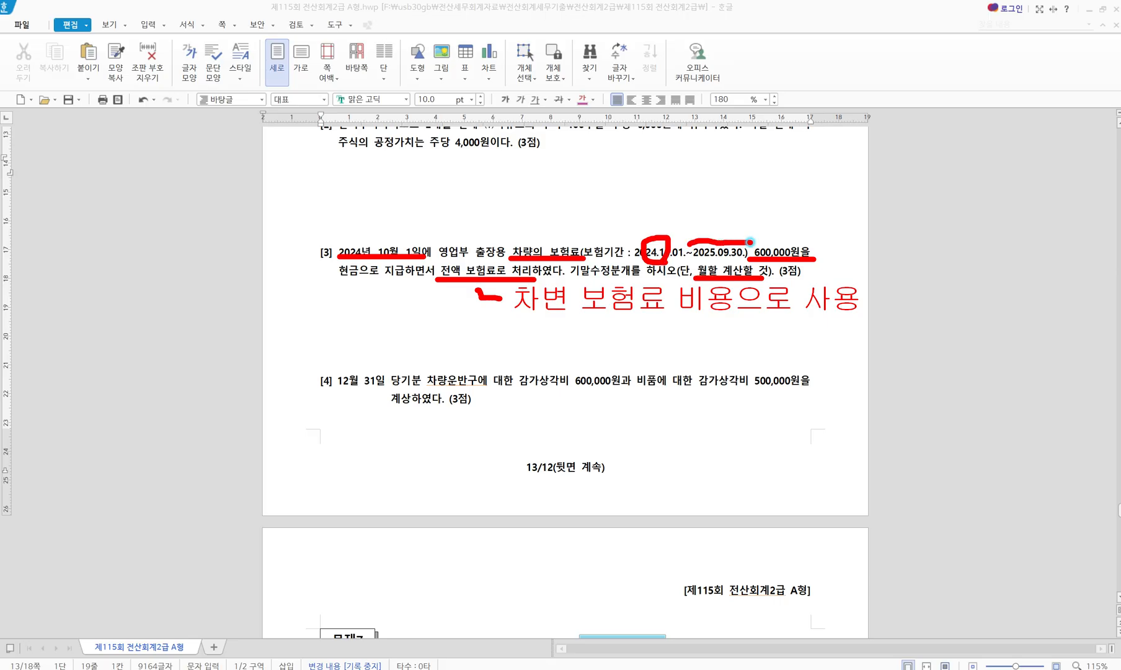
pyautogui.moveTo(582, 312); pyautogui.dragTo(709, 309)
pyautogui.moveTo(715, 217)
pyautogui.mouseDown()
pyautogui.moveTo(727, 235)
pyautogui.moveTo(735, 220)
pyautogui.mouseUp()
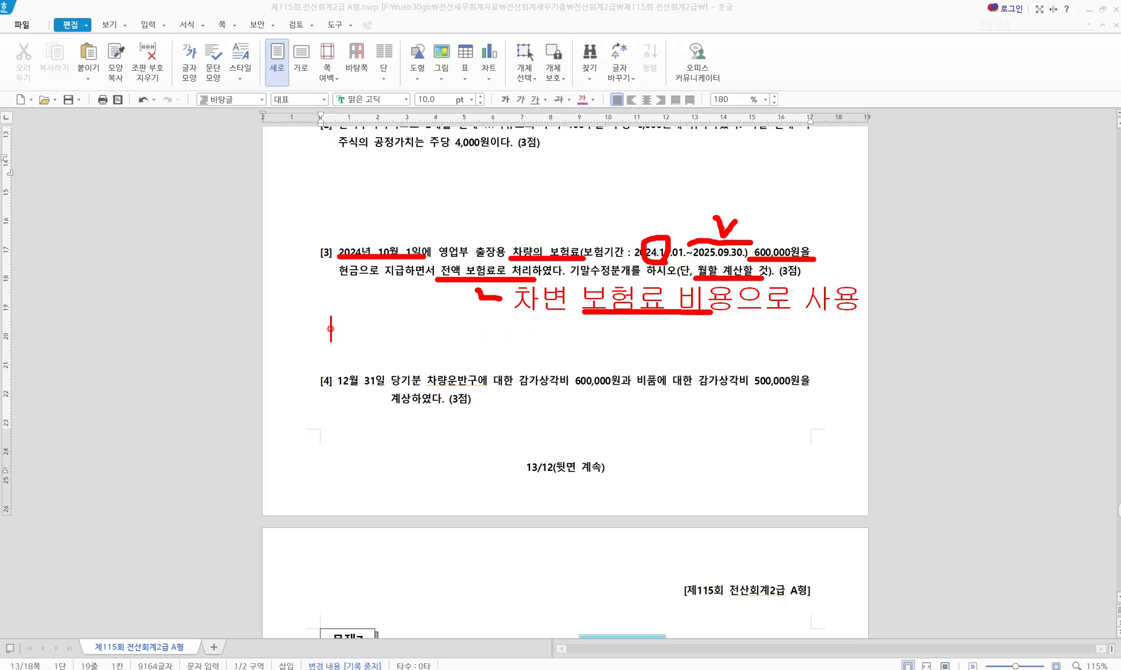
# Step: Write the monthly proration 600,000 * 9 / 12 = 450,000 in red below question [3]
pyautogui.write('600')
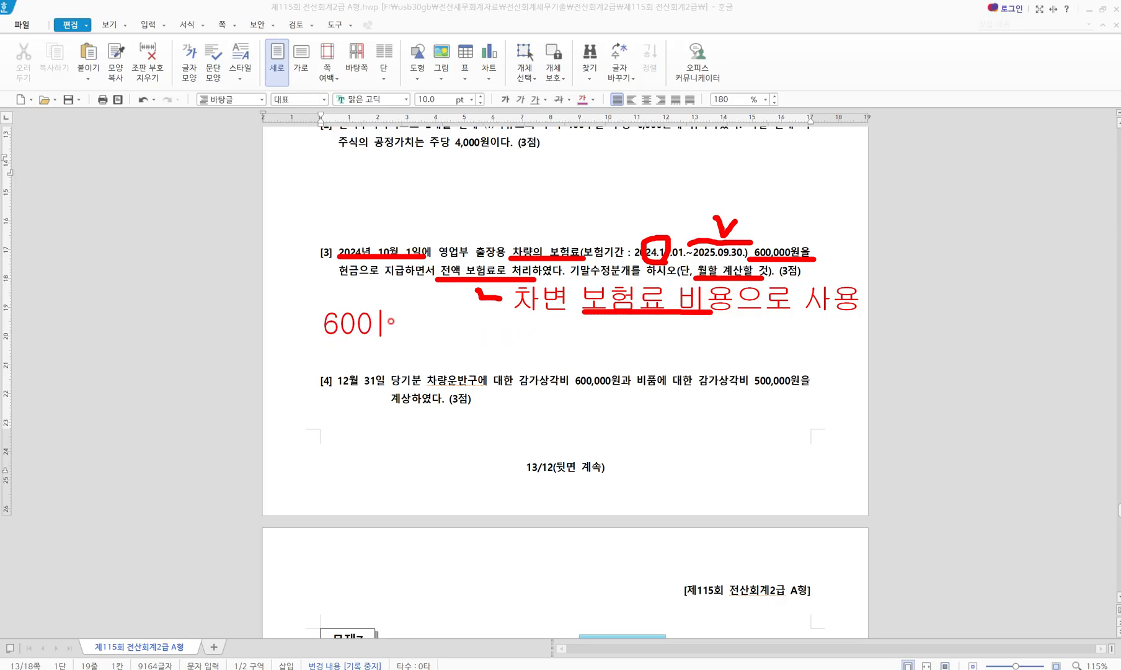
pyautogui.write(',000  *')
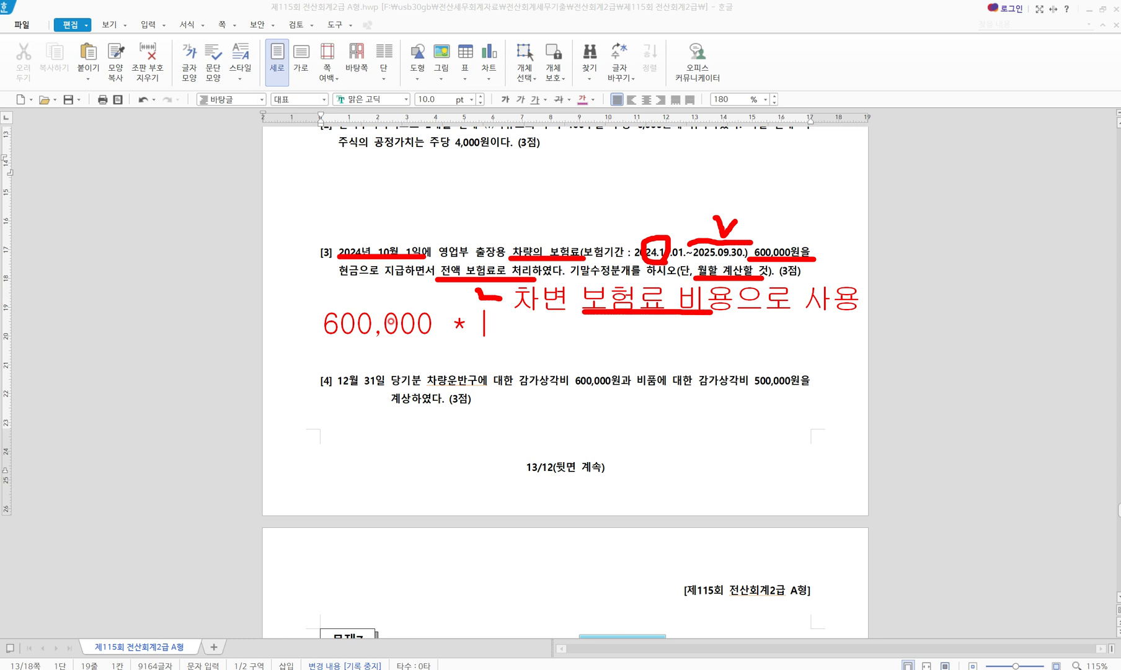
pyautogui.write('9 / 12 = 450,000')
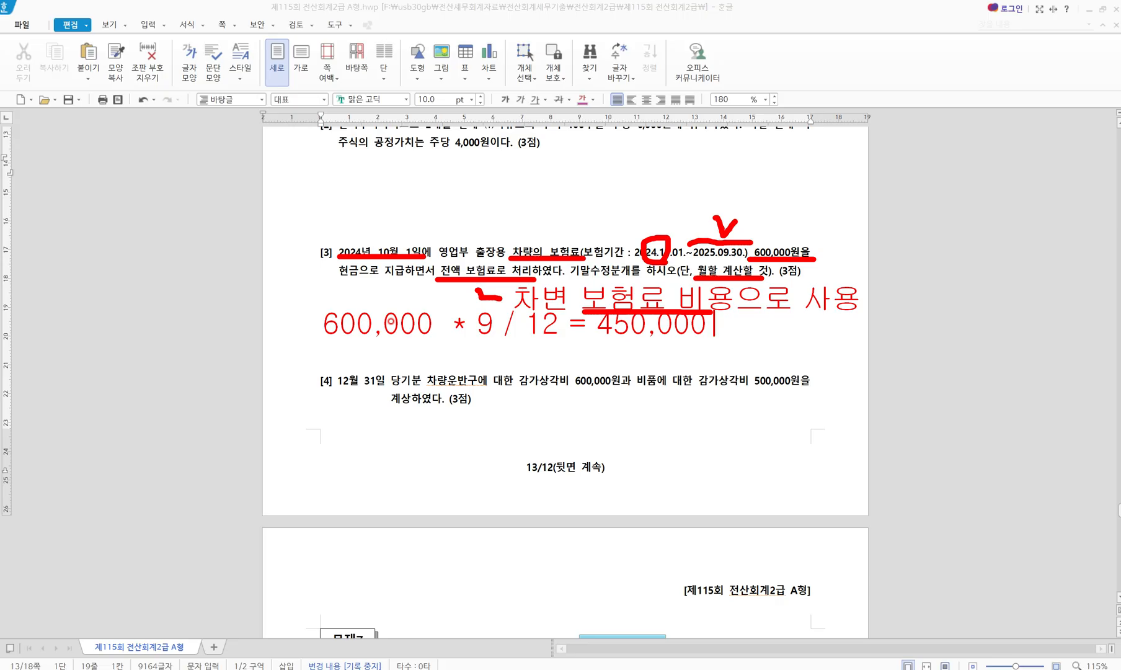
# Step: Write the adjusting entry 선급비용 450,000 / 보험료(판) 450,000 in red below the proration, and clear the screen notes
pyautogui.press('Return')
pyautogui.write('선급비용 ')
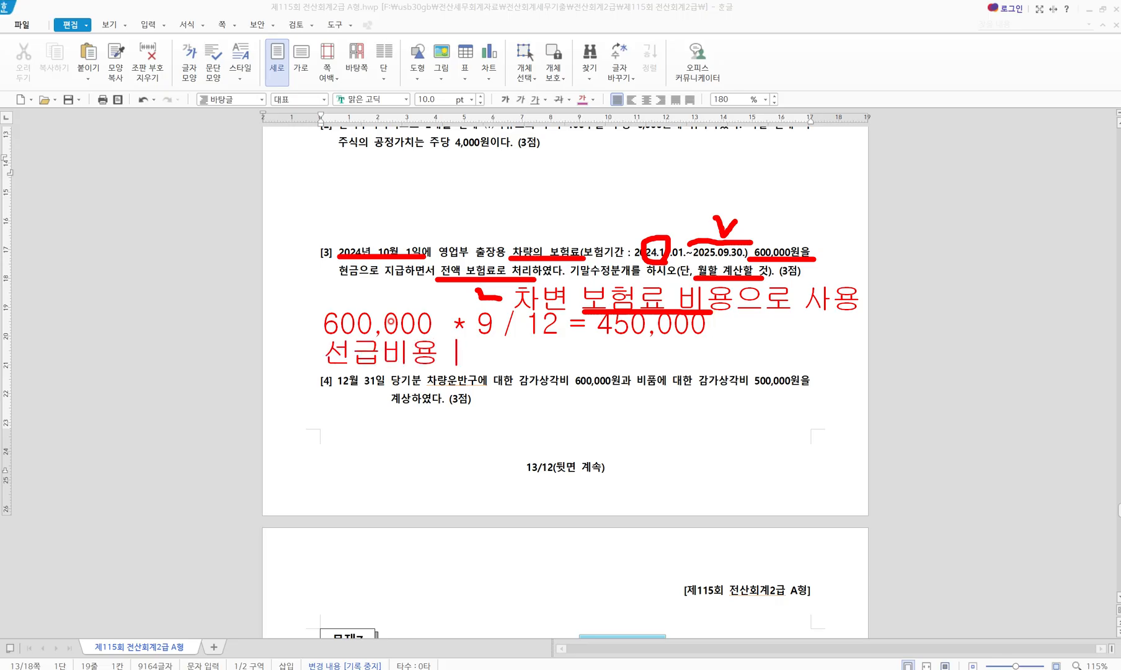
pyautogui.write('450,000 /   ')
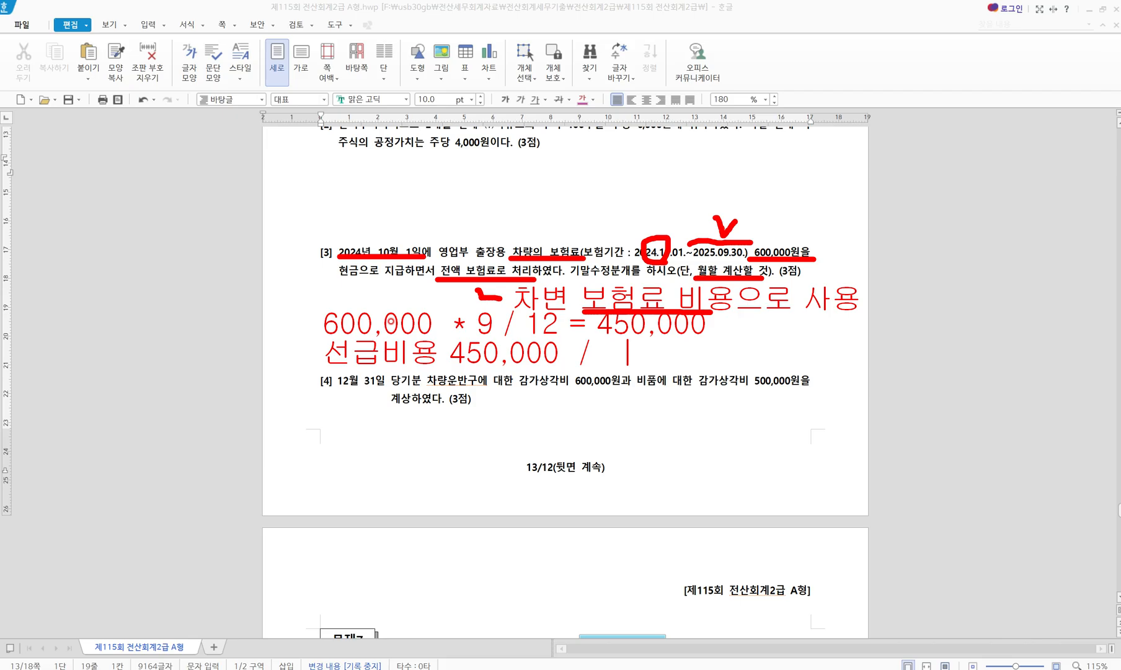
pyautogui.write('보험료(판) ')
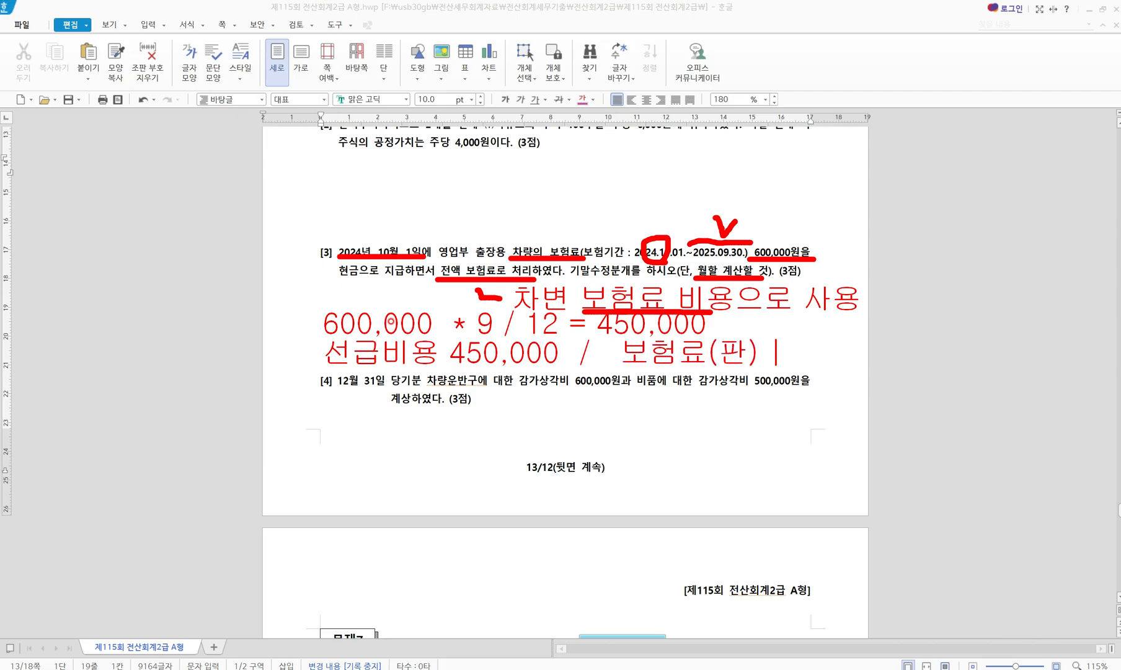
pyautogui.write('450,000')
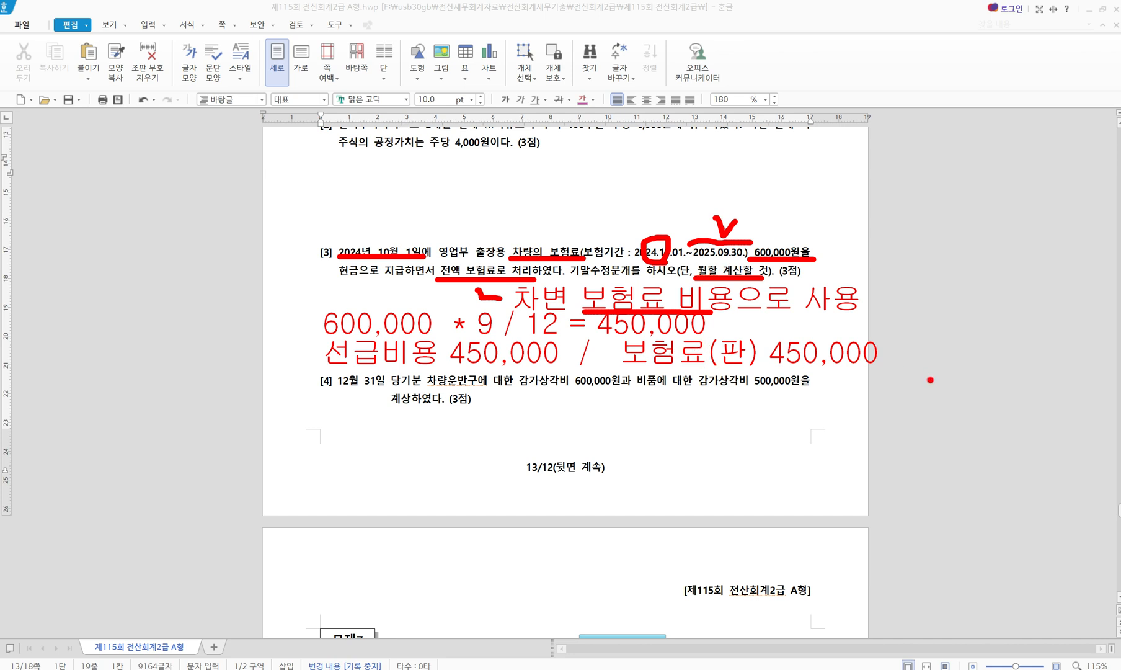
pyautogui.press('Escape')
# Step: Switch to the 일반전표입력 window and enter a December 31 debit line for 0133 선급비용 of 450,000
pyautogui.scroll(-2, 565, 310)
pyautogui.hotkey('alt', 'Tab')
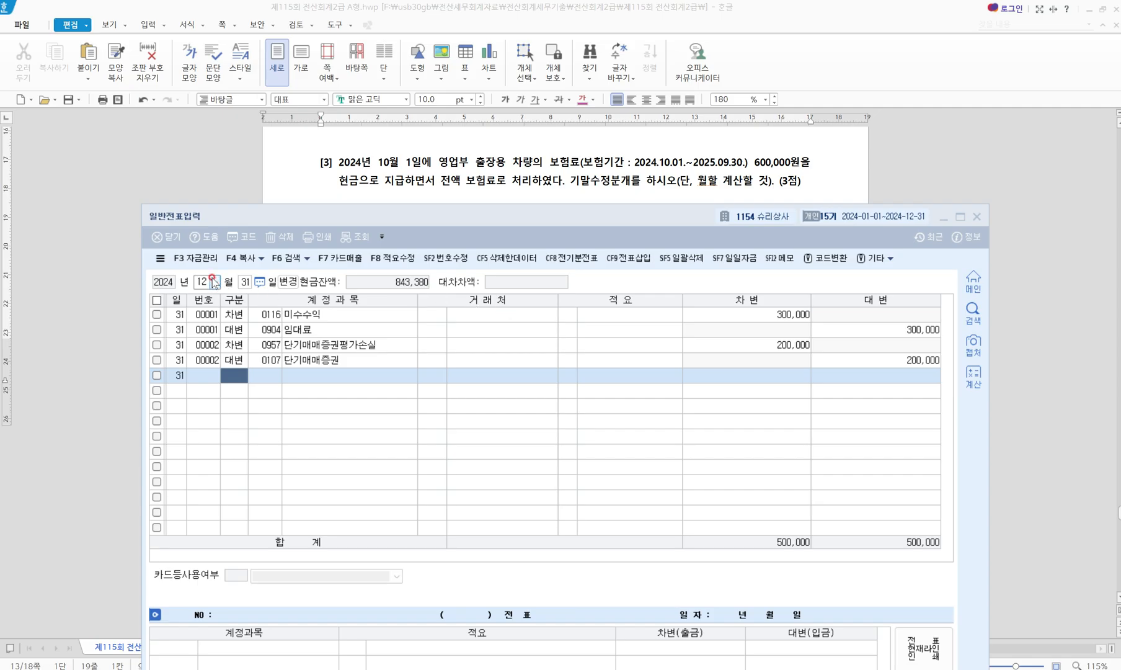
pyautogui.click(225, 378)
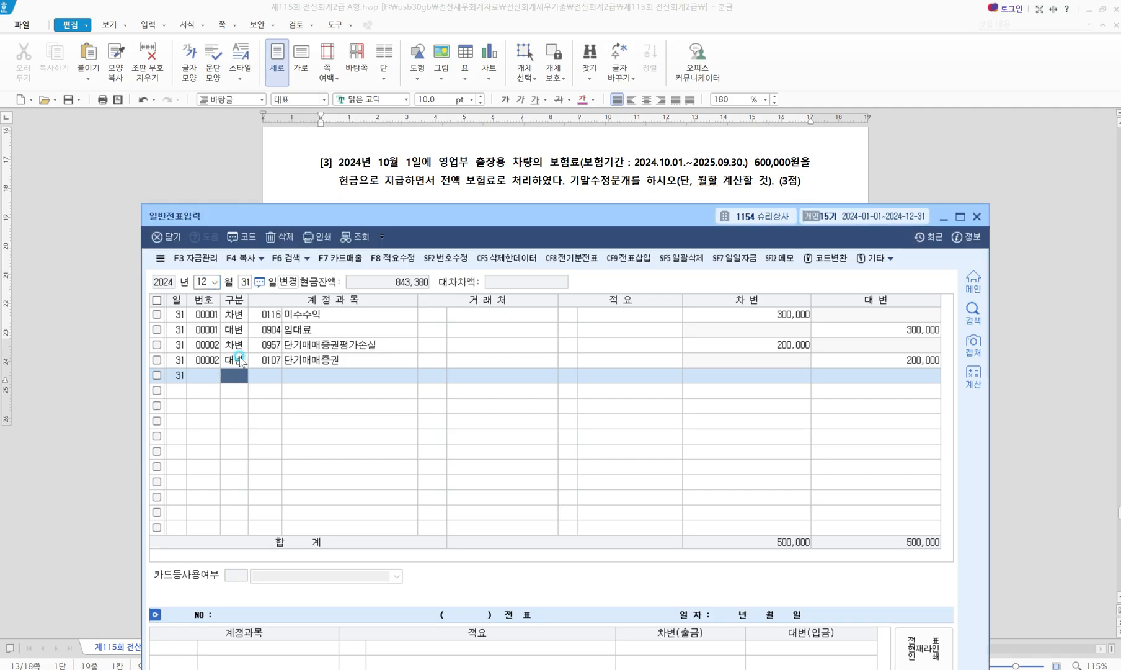
pyautogui.press('3')
pyautogui.press('Return')
pyautogui.write('선ㄱ')
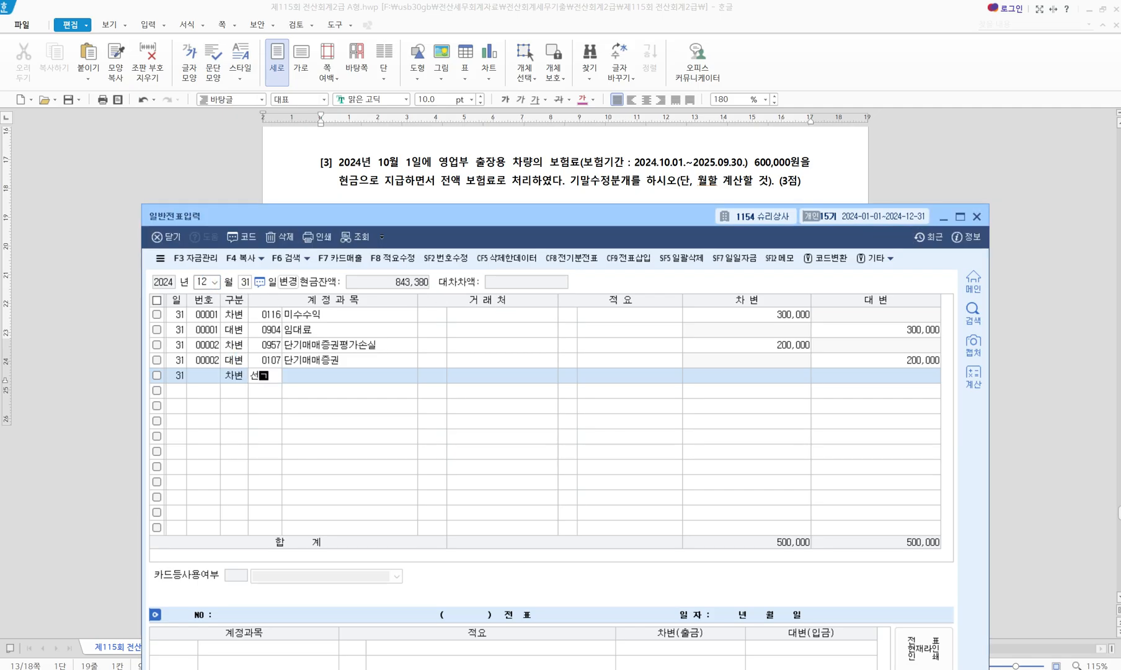
pyautogui.write('비')
pyautogui.press('Return')
pyautogui.press('Return')
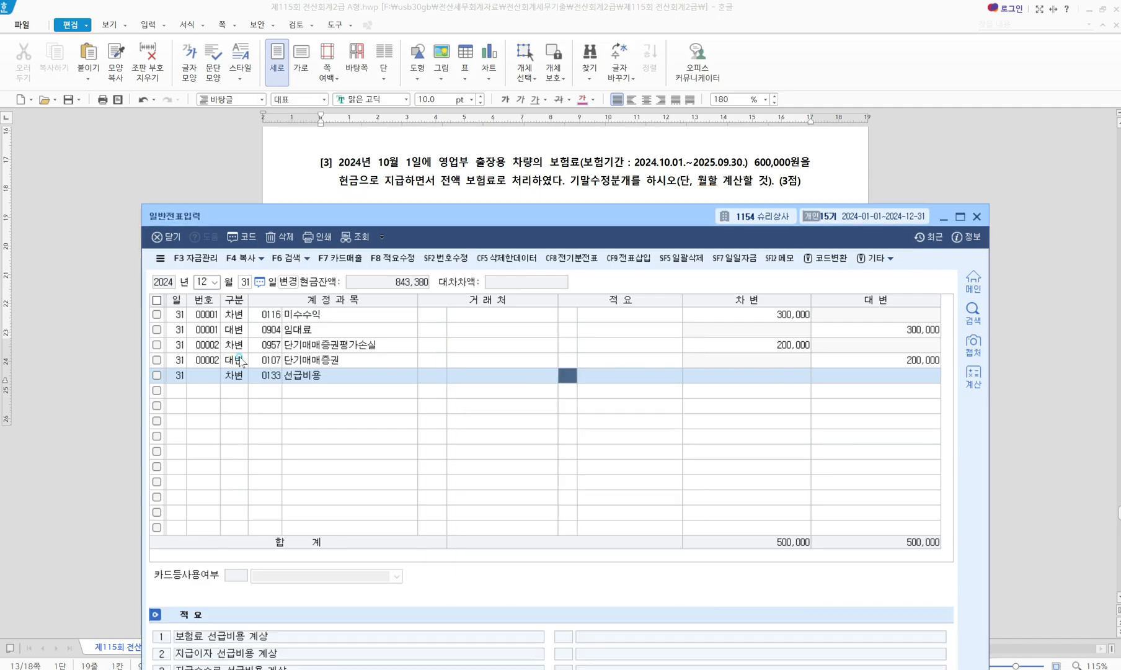
pyautogui.press('Return')
pyautogui.press('Return')
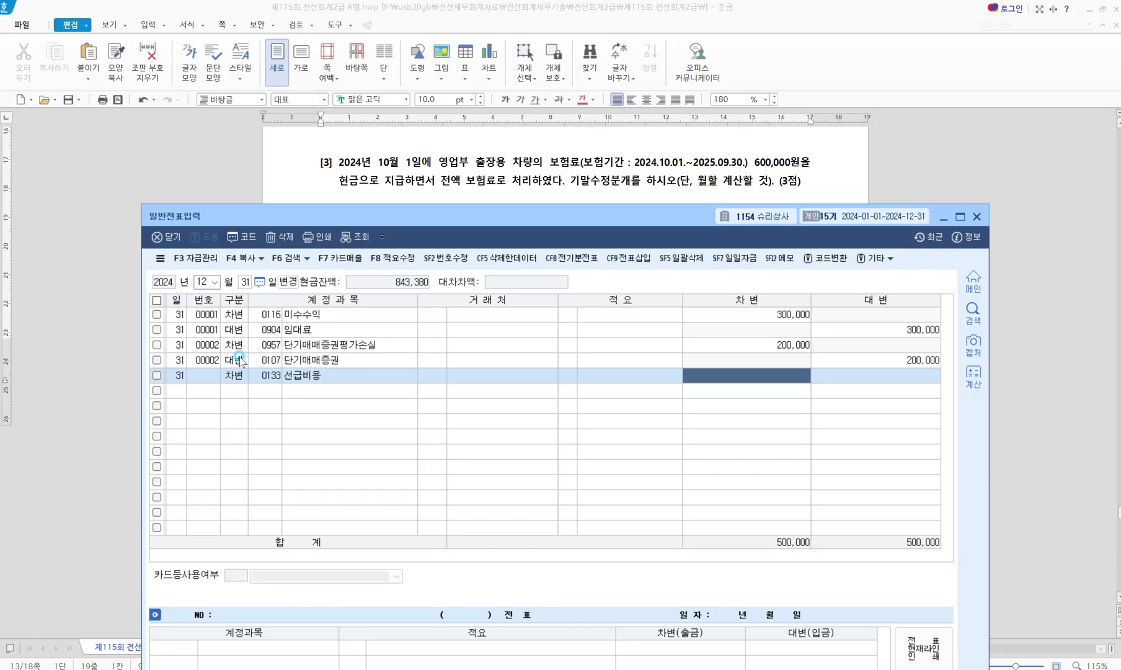
pyautogui.write('4500000')
pyautogui.press('Return')
# Step: Add the matching credit line with account 0821 보험료 (판매관리비) for 450,000
pyautogui.write('4')
pyautogui.press('Return')
pyautogui.write('보험')
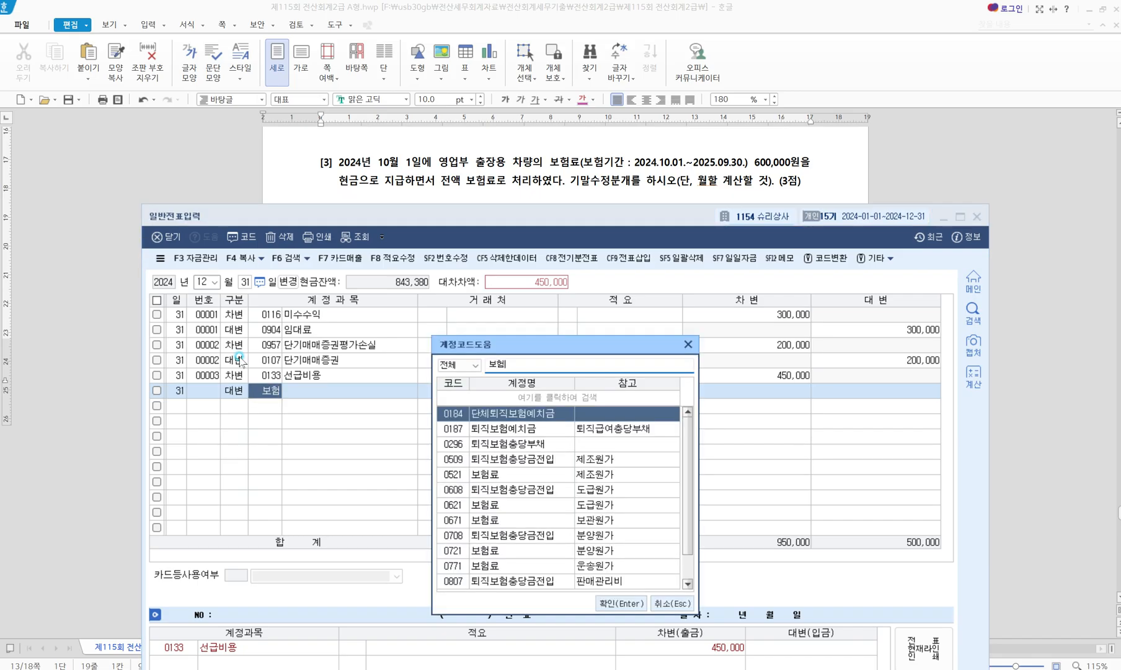
pyautogui.write('료')
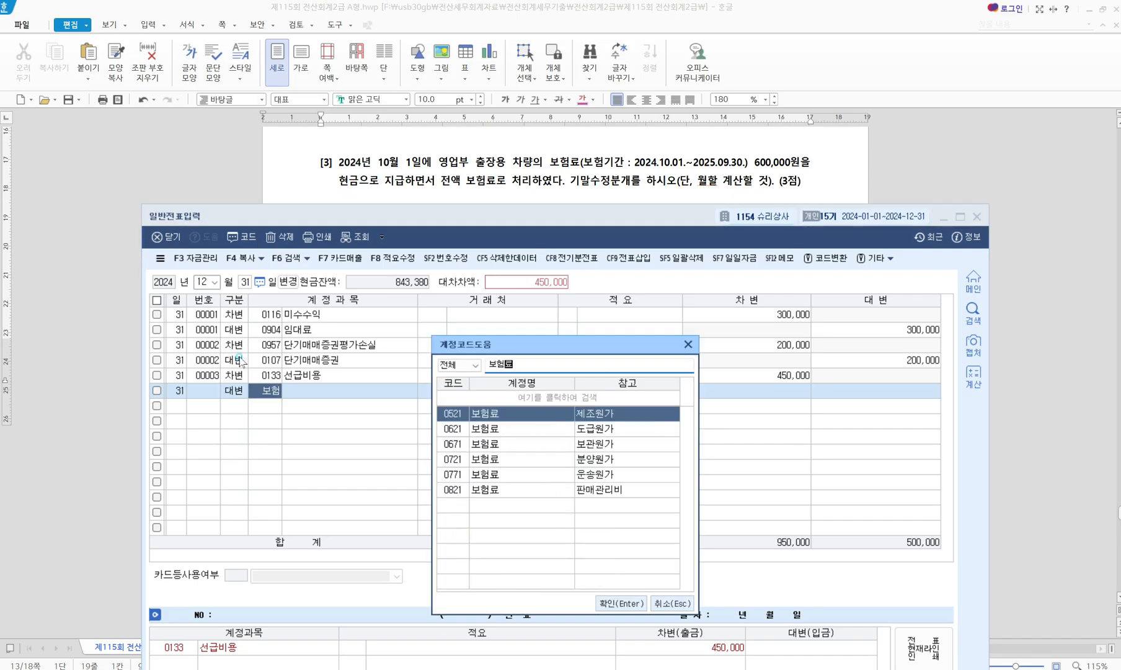
pyautogui.click(503, 490)
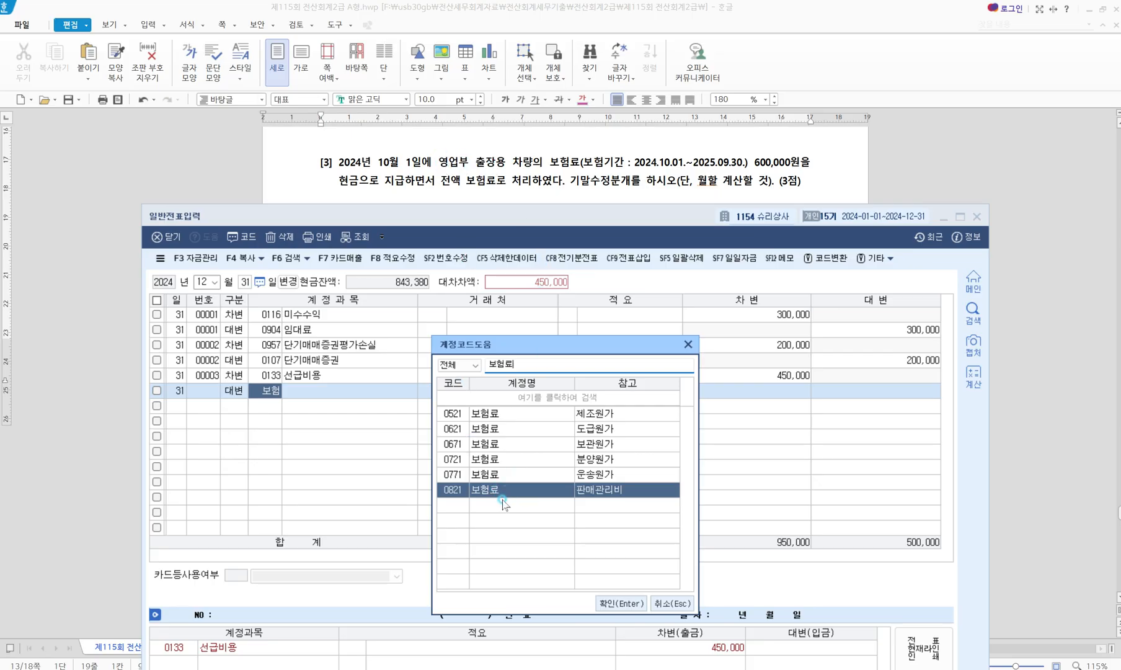
pyautogui.click(625, 601)
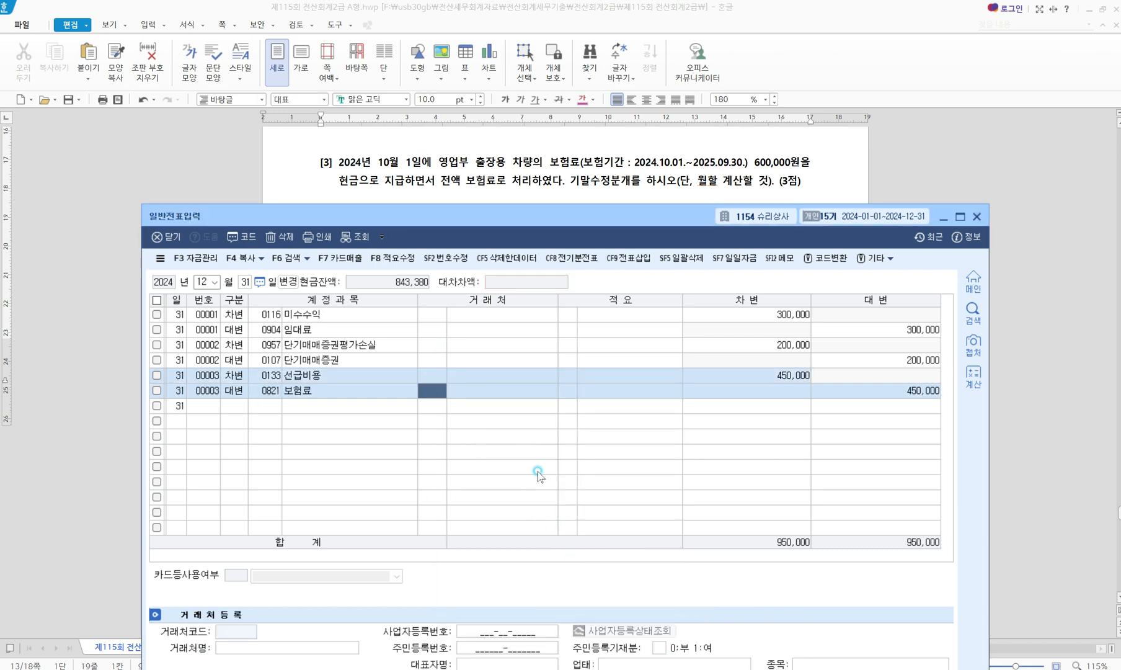
pyautogui.press('Down')
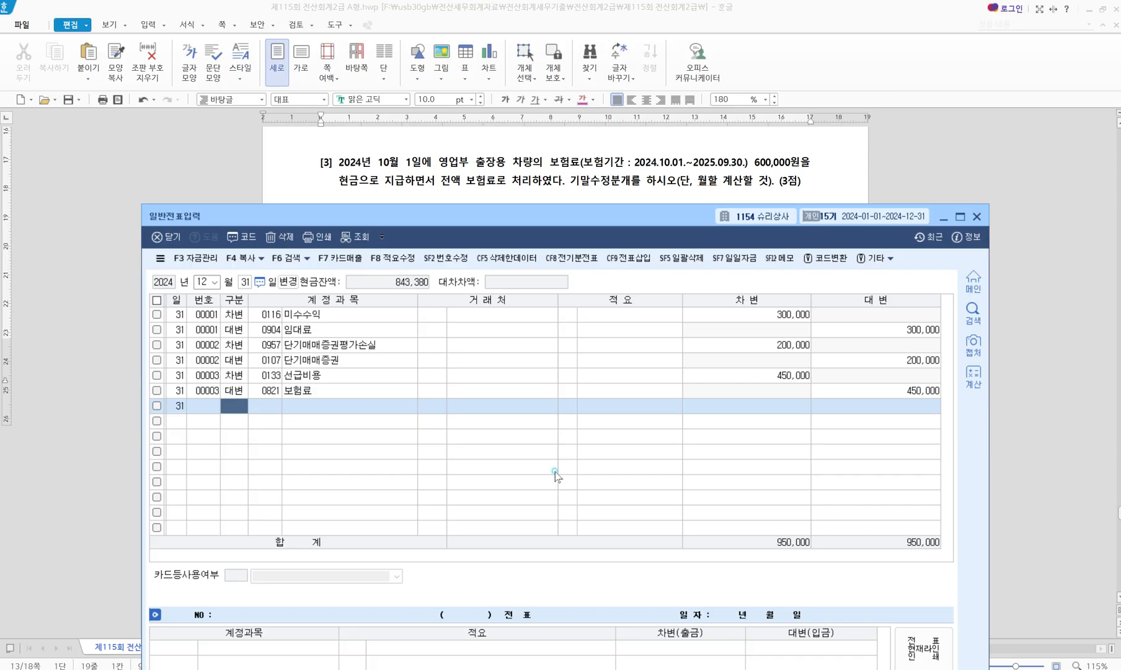
# Step: In the exam document's question [4], underline the 차량운반구 600,000원 and 비품 500,000원 depreciation and 계상, link both 감가상각비 with an arc, and clear the marks
pyautogui.hotkey('alt', 'Tab')
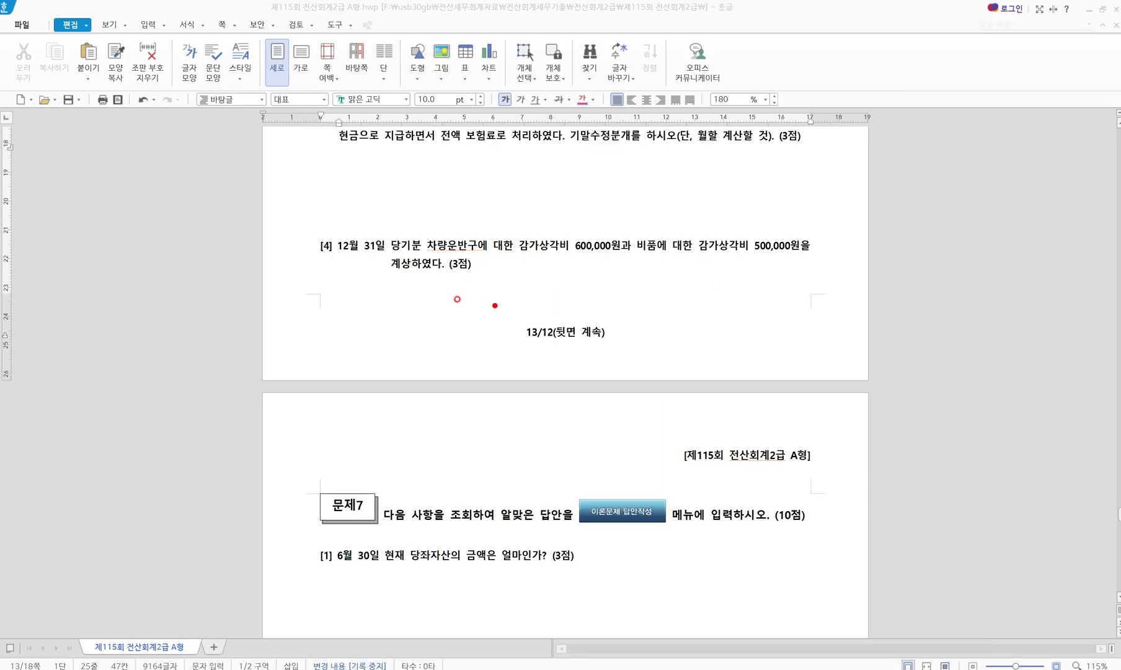
pyautogui.click(348, 255)
pyautogui.moveTo(412, 255); pyautogui.dragTo(808, 251)
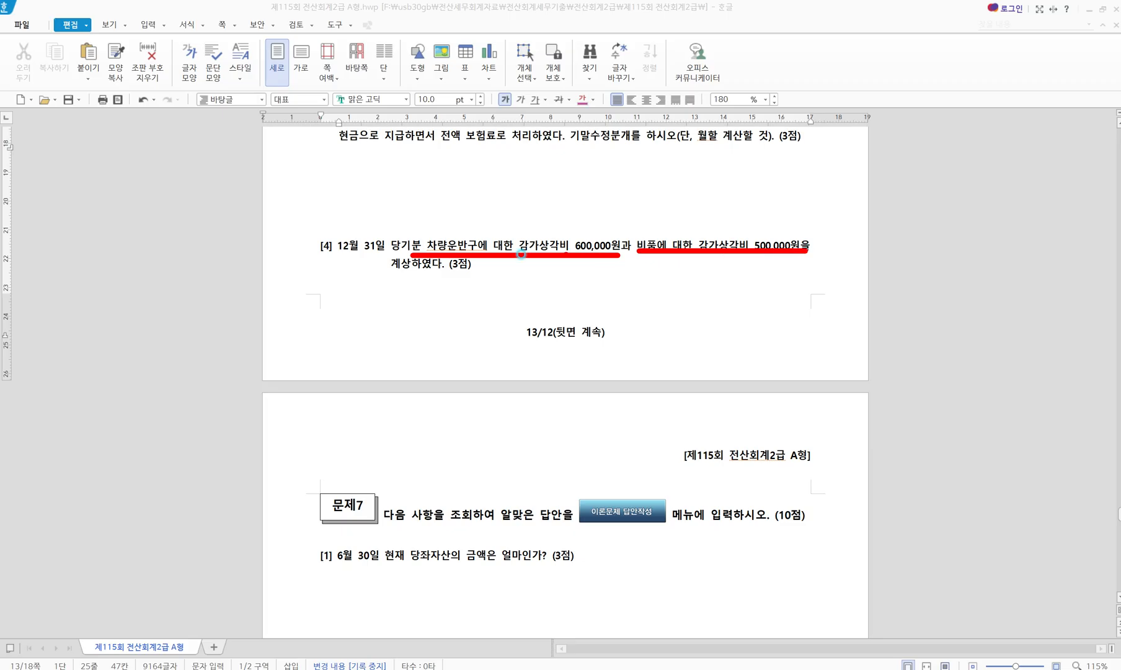
pyautogui.moveTo(380, 275); pyautogui.dragTo(420, 276)
pyautogui.moveTo(526, 238)
pyautogui.mouseDown()
pyautogui.moveTo(640, 187)
pyautogui.moveTo(711, 231)
pyautogui.mouseUp()
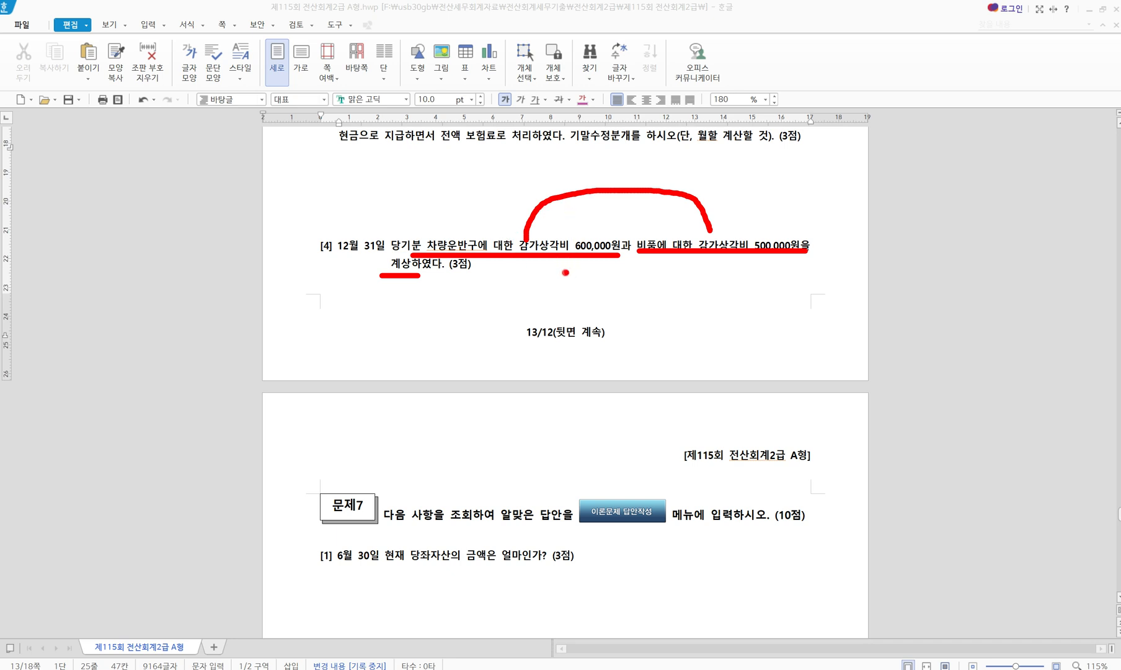
pyautogui.press('Escape')
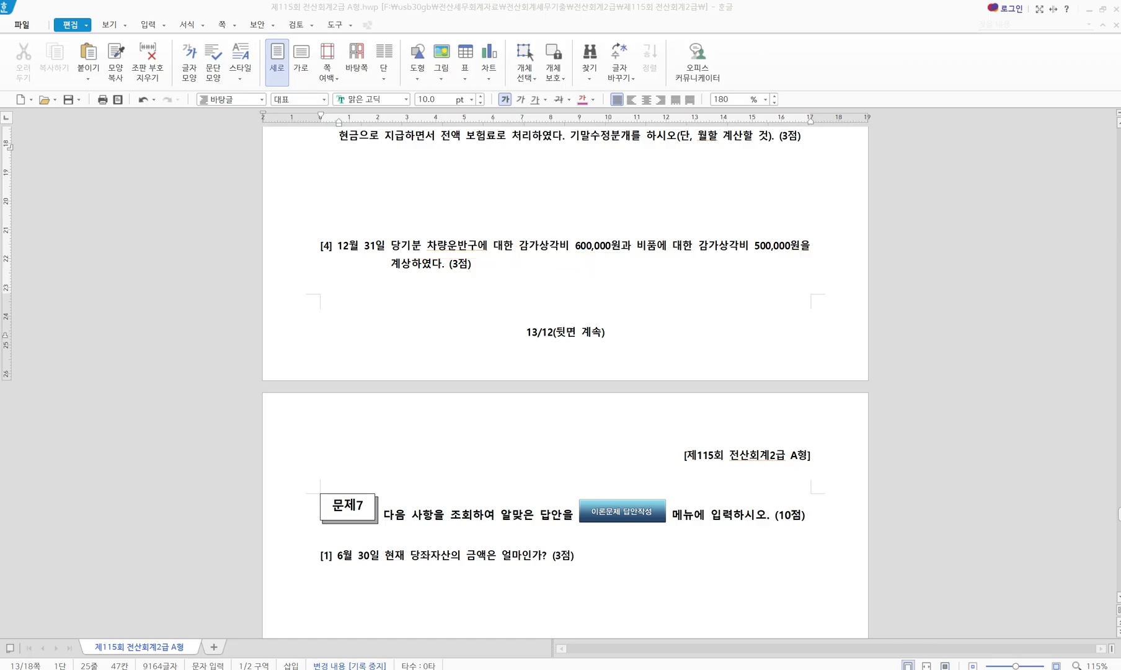
# Step: Switch to the KcLep accounting program's main screen and open 결산자료입력 under 결산/재무제표
pyautogui.hotkey('alt', 'Tab')
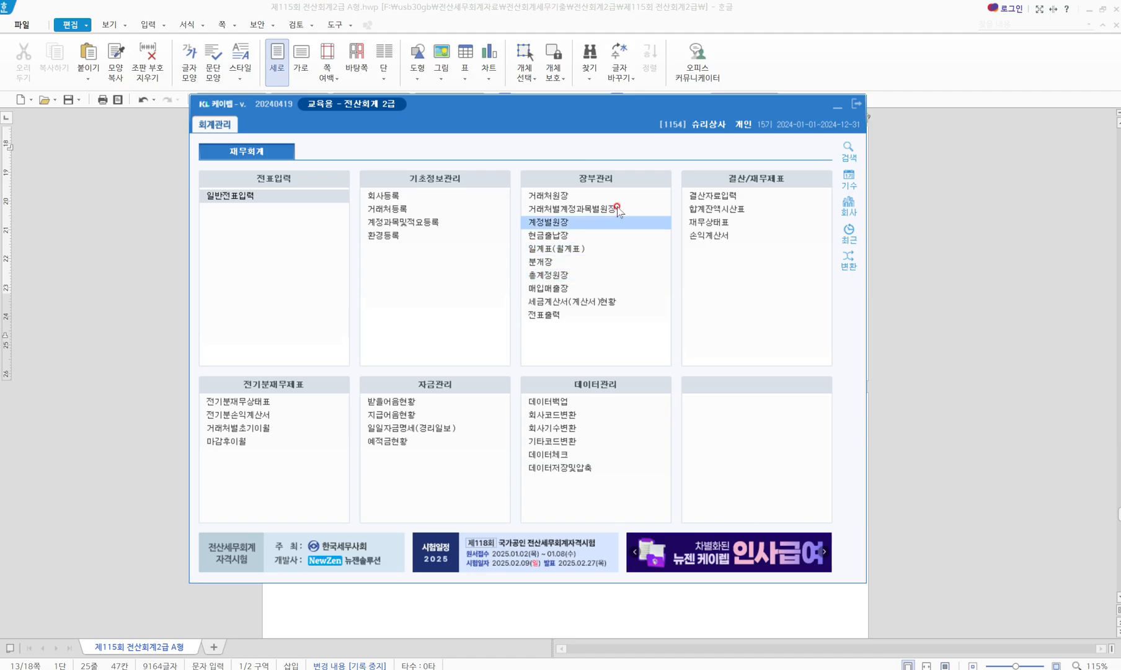
pyautogui.moveTo(644, 163)
pyautogui.mouseDown()
pyautogui.moveTo(757, 209)
pyautogui.moveTo(747, 170)
pyautogui.mouseUp()
pyautogui.press('Escape')
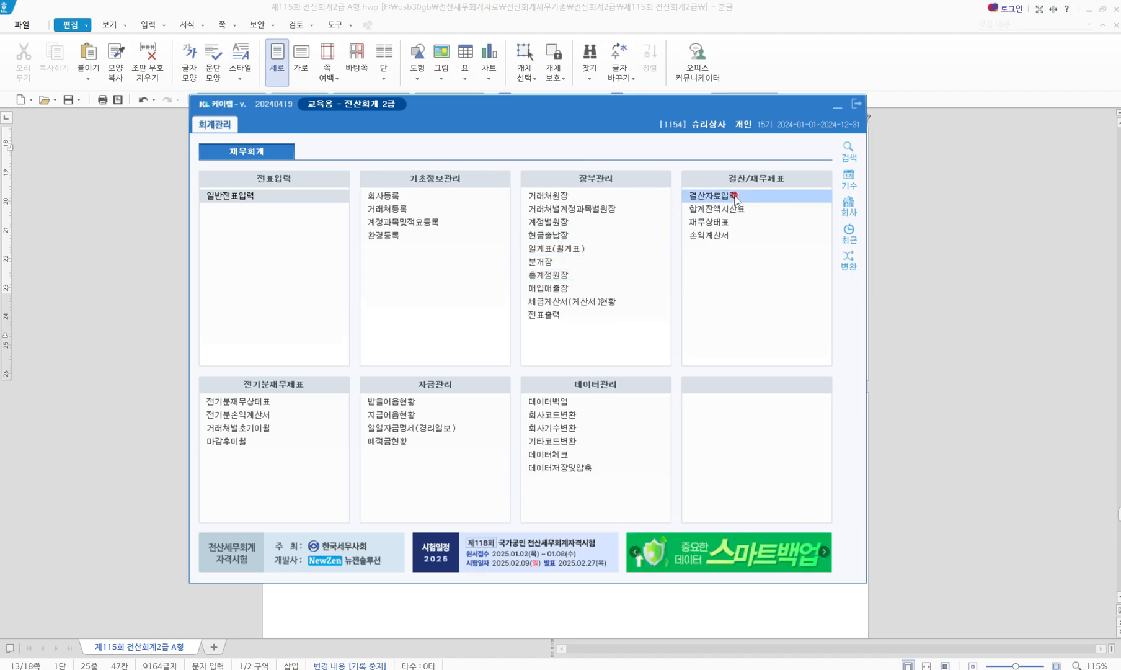
pyautogui.click(735, 197)
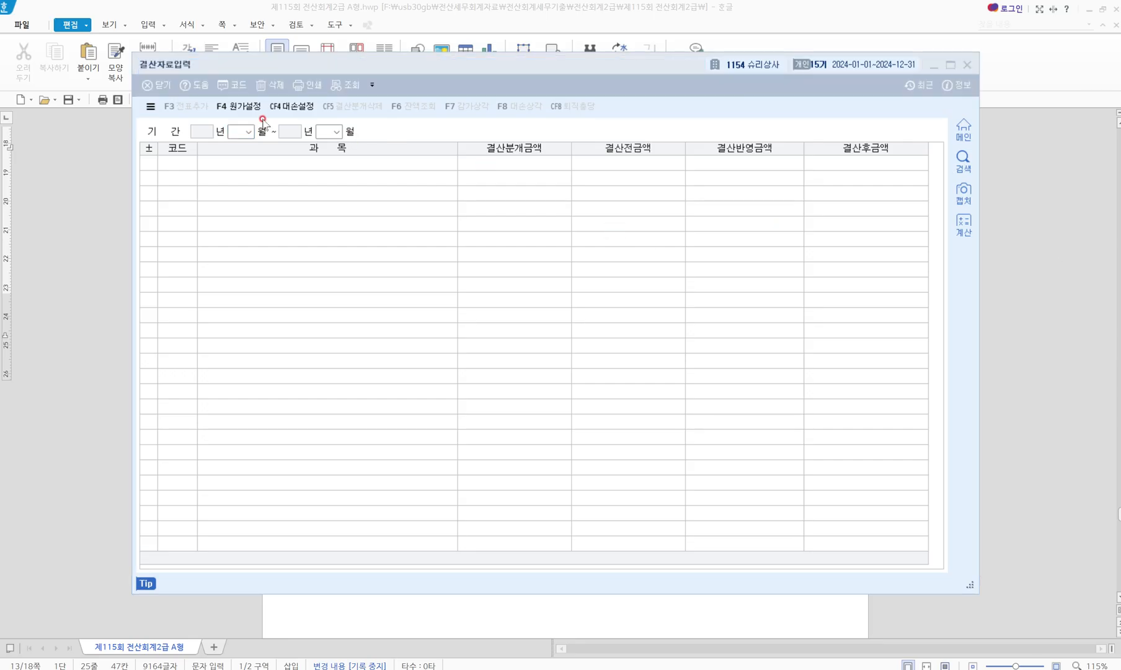
# Step: Set the closing period to months 01 through 12 of 2024, accept the 매출원가 및 경비선택 settings, and load the closing data
pyautogui.click(238, 130)
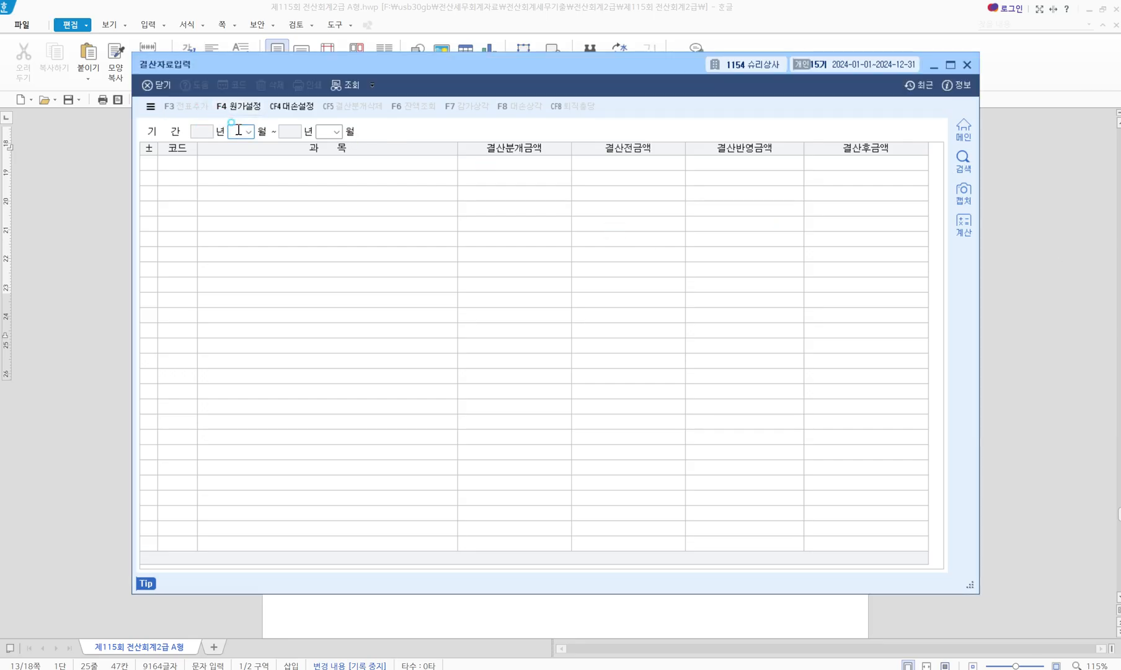
pyautogui.write('1')
pyautogui.press('Return')
pyautogui.write('12')
pyautogui.press('Return')
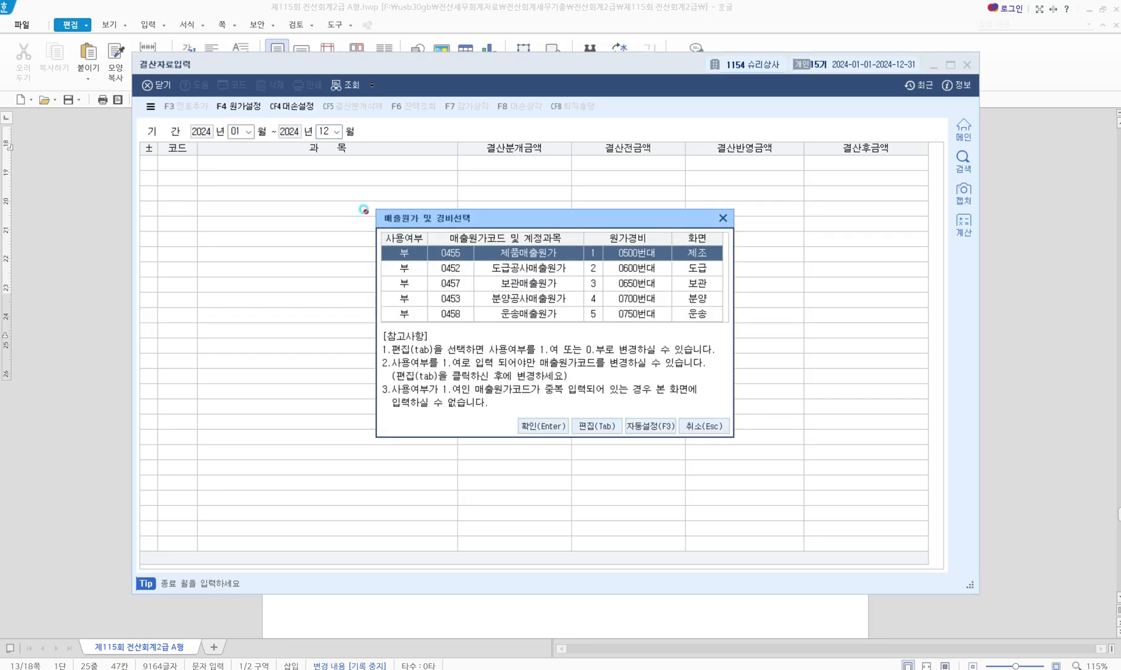
pyautogui.moveTo(357, 206); pyautogui.dragTo(654, 415)
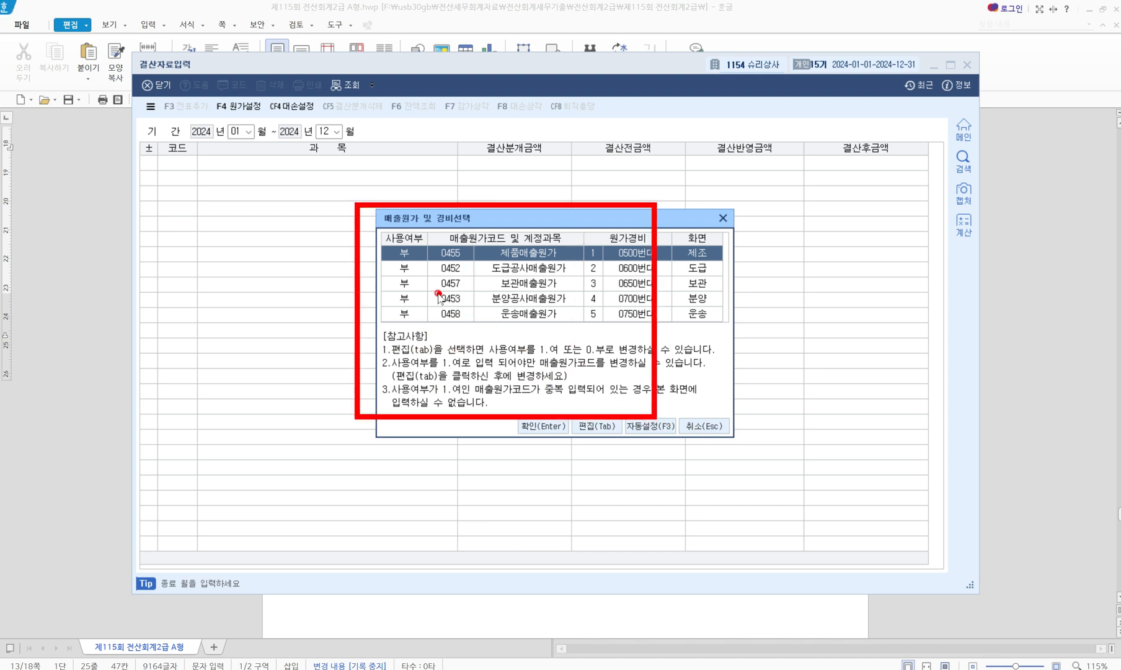
pyautogui.press('Escape')
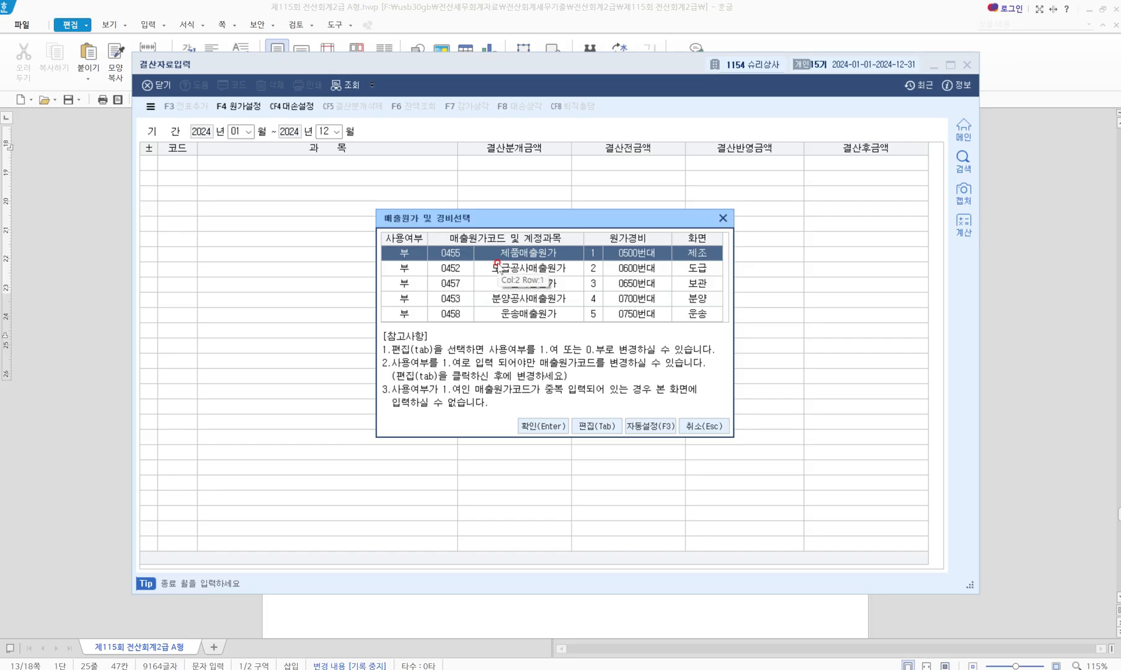
pyautogui.click(543, 425)
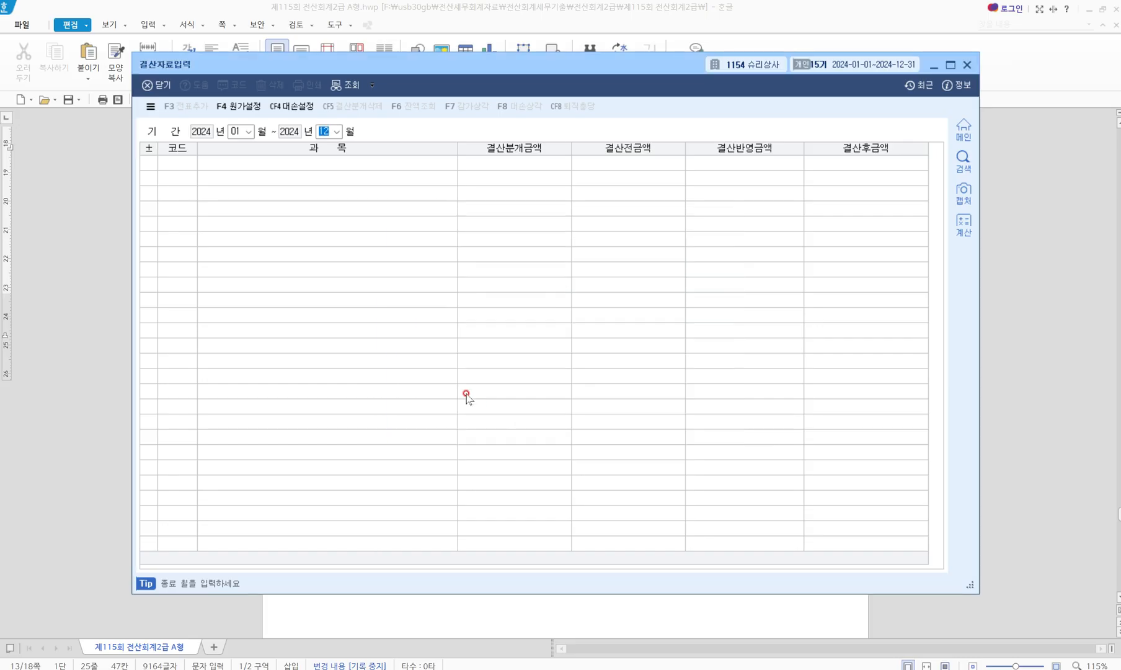
pyautogui.press('Return')
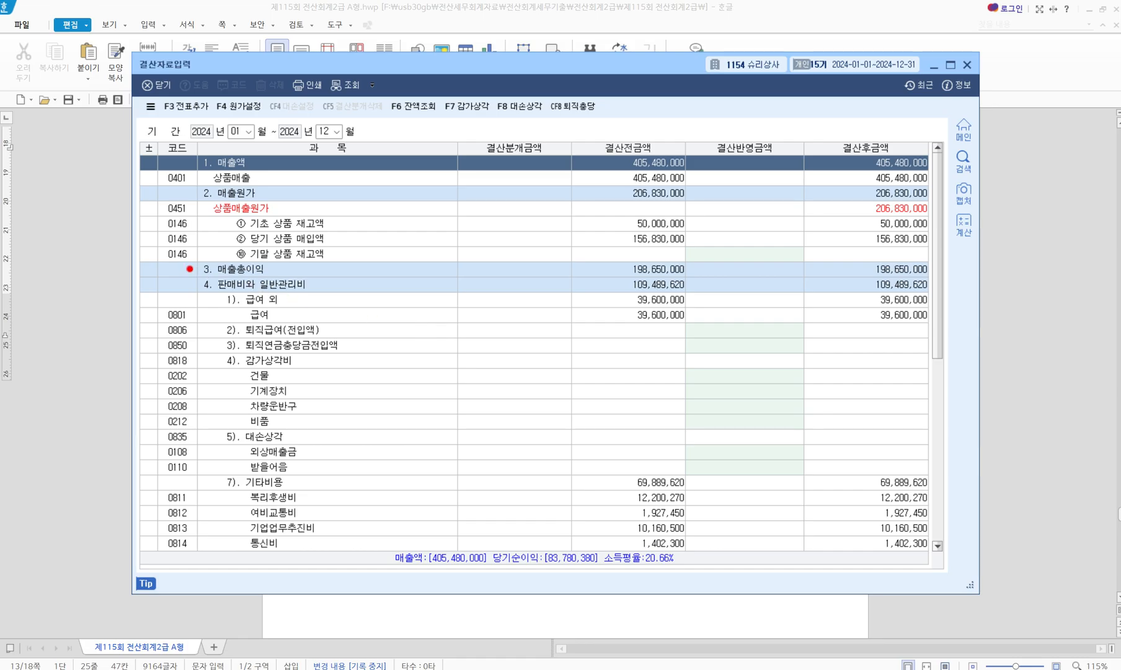
# Step: Draw red boxes around 판매비와 일반관리비, 차량운반구 and the 결산반영금액 heading, plus an arrow along the 차량운반구 row
pyautogui.moveTo(190, 269); pyautogui.dragTo(376, 293)
pyautogui.moveTo(239, 390); pyautogui.dragTo(319, 416)
pyautogui.moveTo(683, 136); pyautogui.dragTo(798, 172)
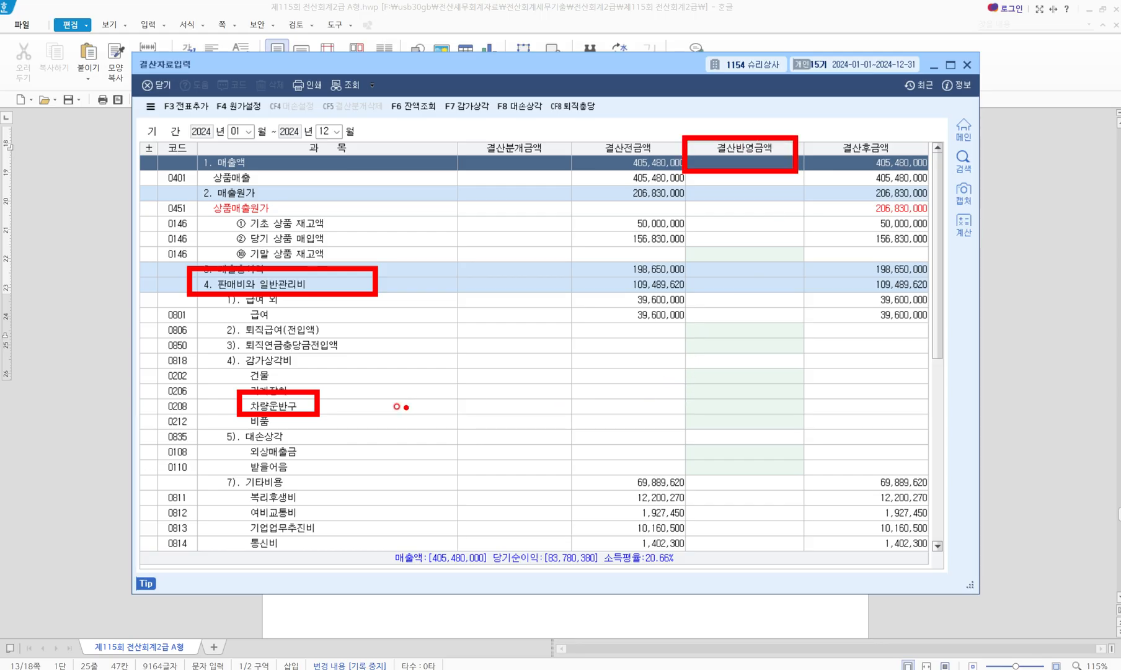
pyautogui.moveTo(304, 406); pyautogui.dragTo(707, 406)
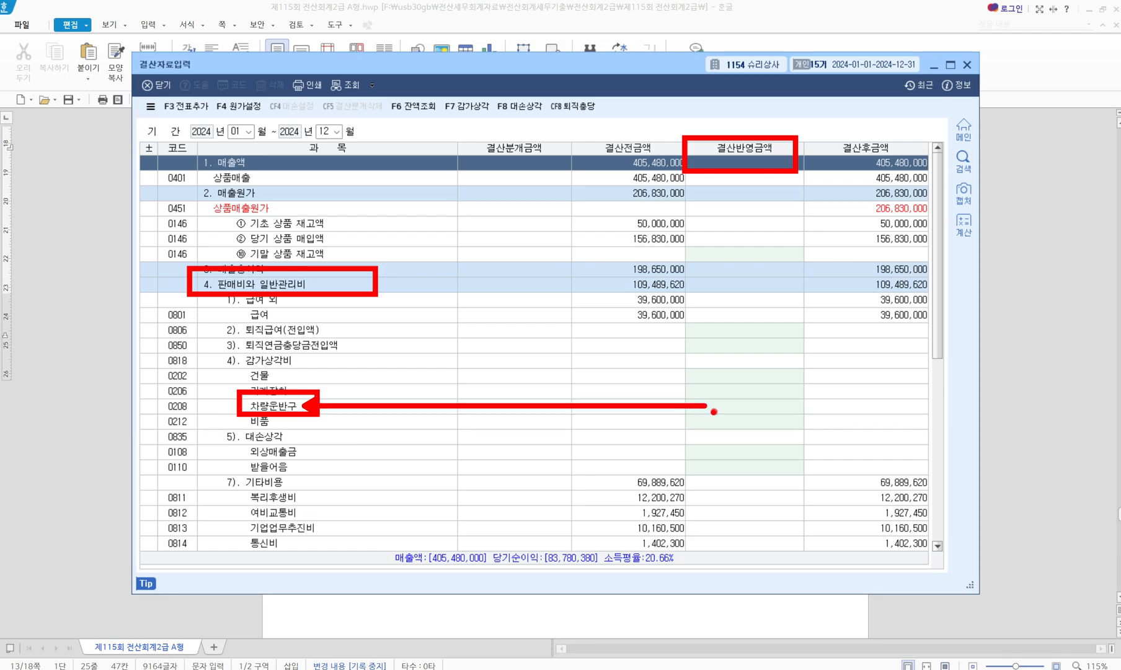
# Step: Clear the marks and enter 600,000 as the 결산반영금액 for 차량운반구 depreciation
pyautogui.click(716, 408)
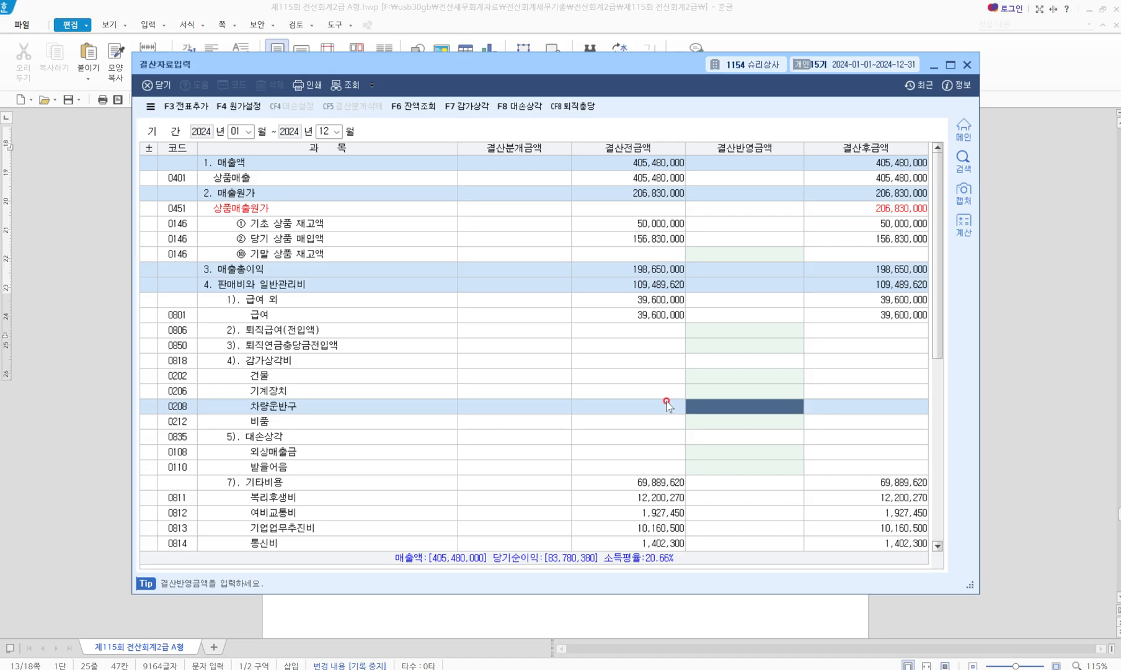
pyautogui.write('6000000')
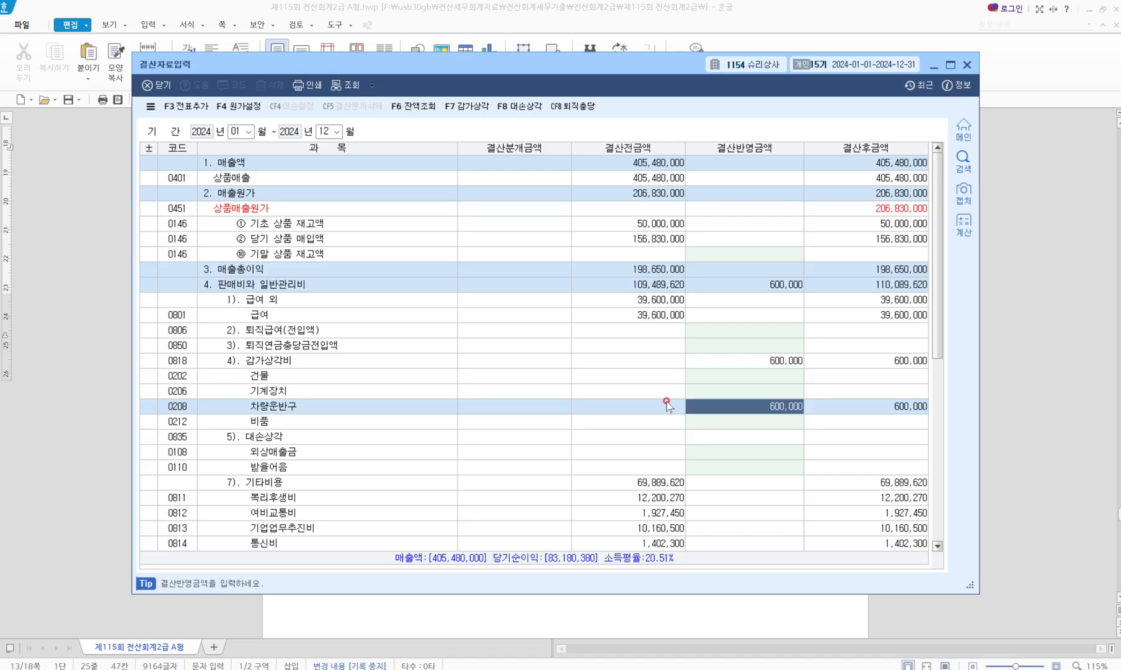
pyautogui.press('Return')
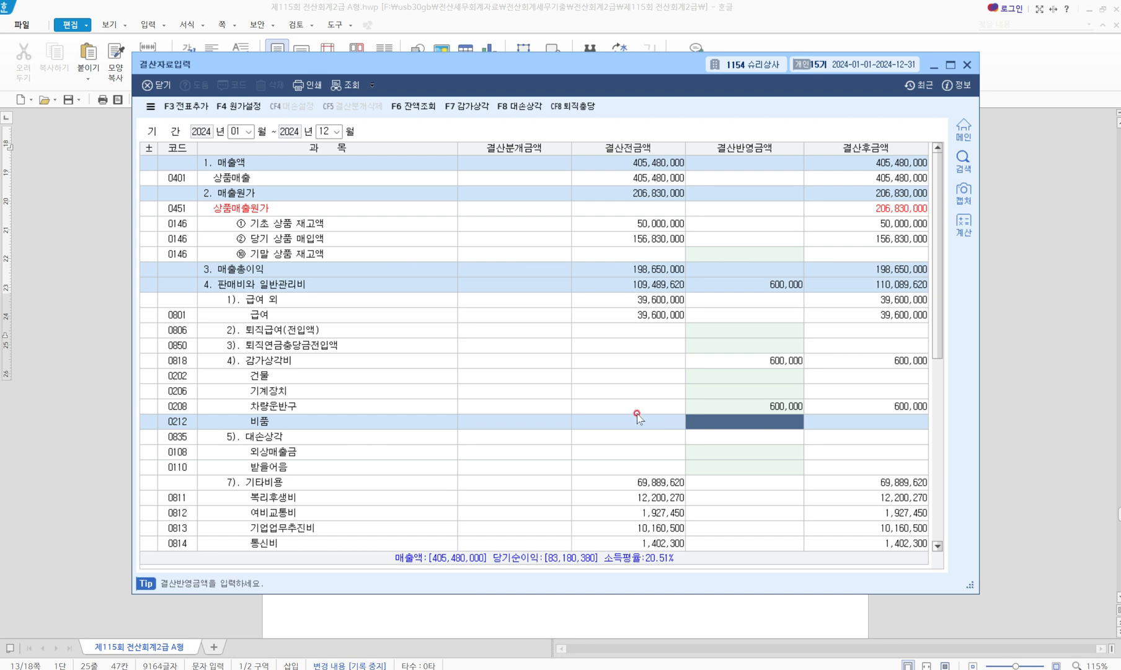
# Step: Draw an arrow from 비품 to its 결산반영금액 cell, box the cell and column heading, and connect them with a downward arrow
pyautogui.moveTo(702, 423); pyautogui.dragTo(281, 422)
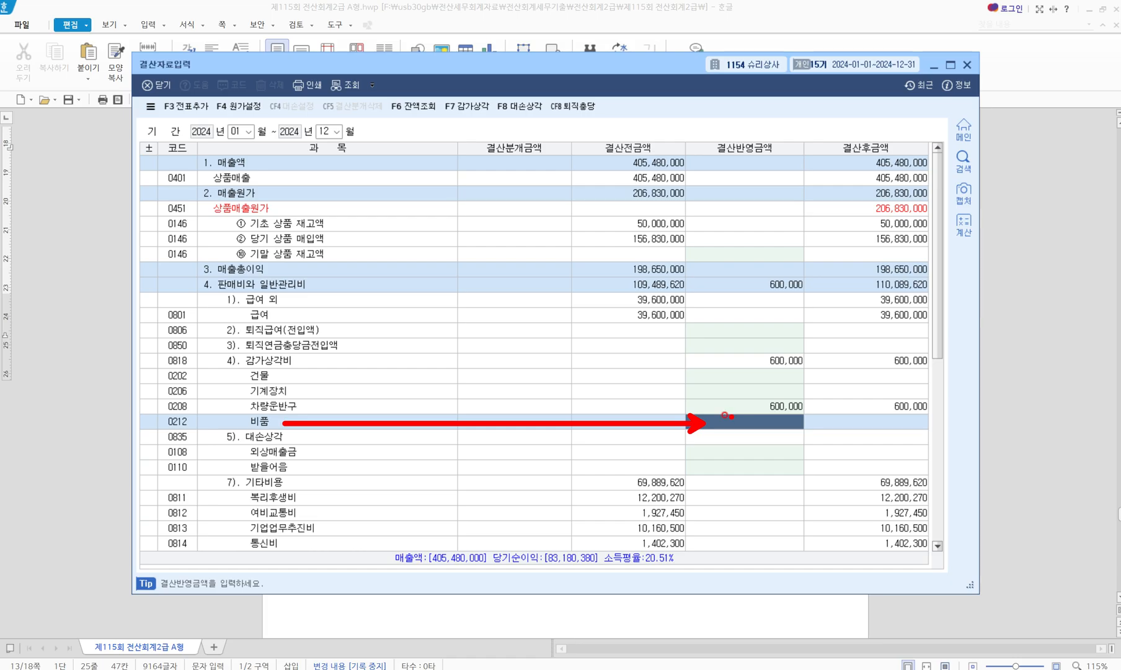
pyautogui.moveTo(696, 409)
pyautogui.mouseDown()
pyautogui.moveTo(753, 445)
pyautogui.moveTo(810, 445)
pyautogui.mouseUp()
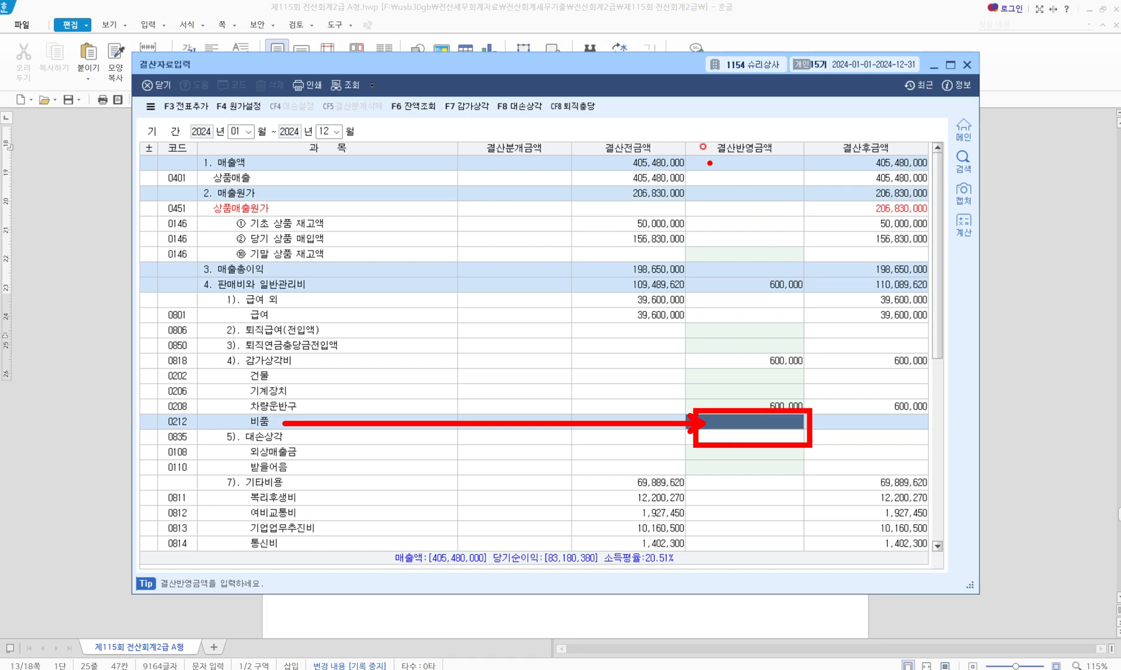
pyautogui.moveTo(699, 133)
pyautogui.mouseDown()
pyautogui.moveTo(809, 169)
pyautogui.moveTo(738, 324)
pyautogui.moveTo(734, 396)
pyautogui.moveTo(745, 381)
pyautogui.mouseUp()
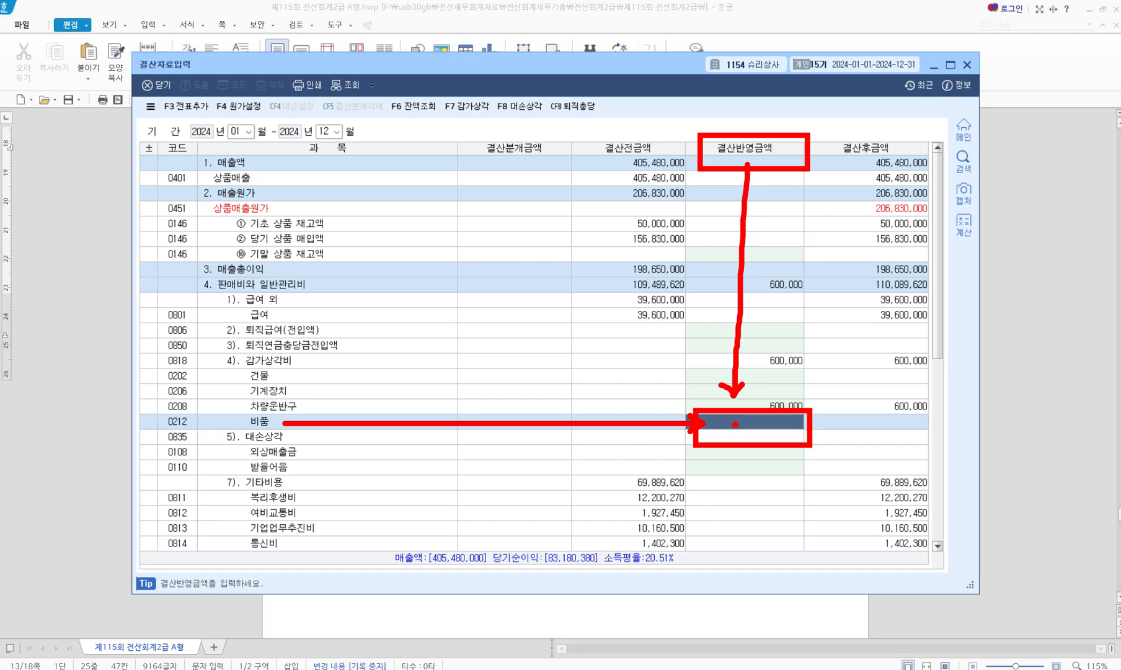
# Step: Enter 500,000 as the 결산반영금액 for 비품 depreciation and add the closing entries to the general vouchers
pyautogui.write('e5000000')
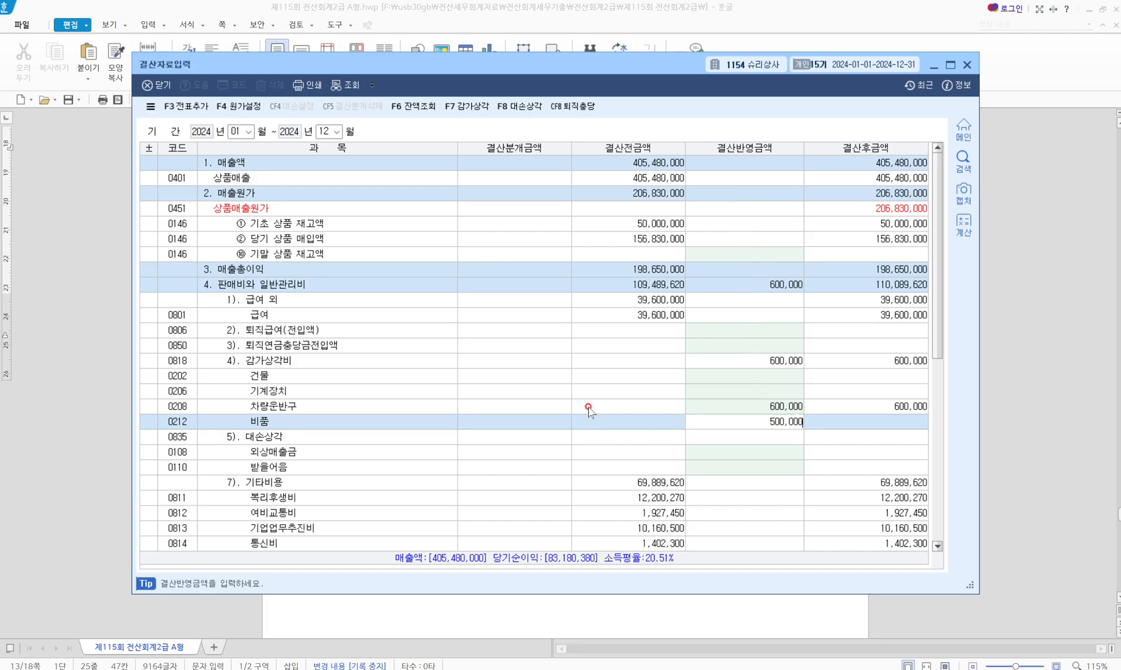
pyautogui.press('Return')
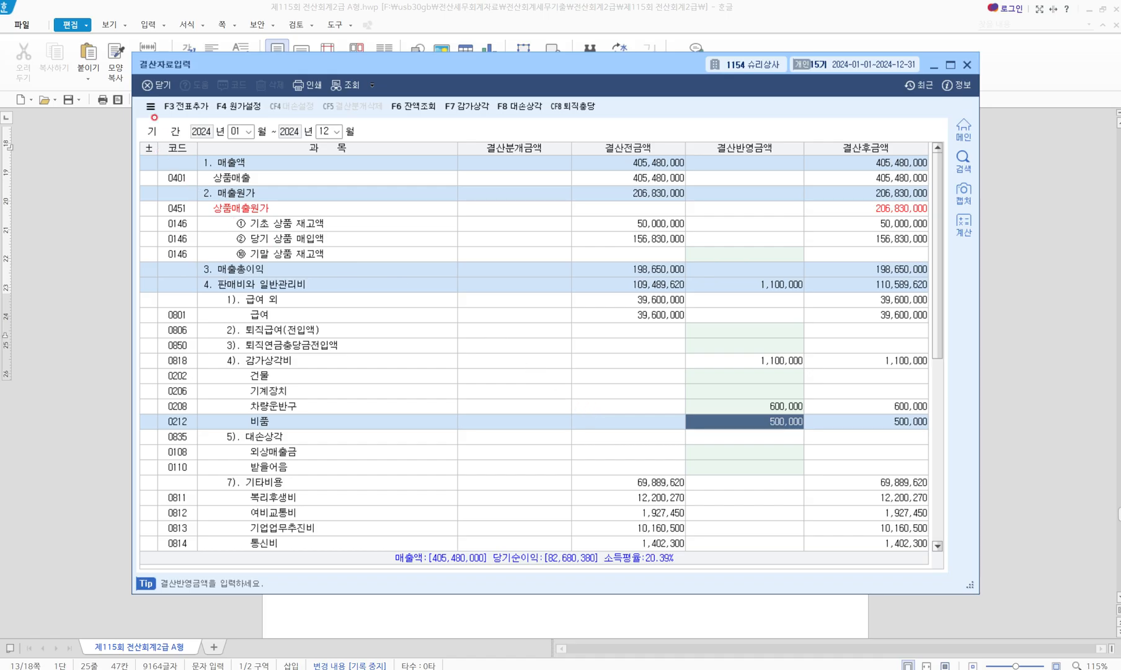
pyautogui.moveTo(153, 92); pyautogui.dragTo(234, 132)
pyautogui.moveTo(192, 96); pyautogui.dragTo(234, 72)
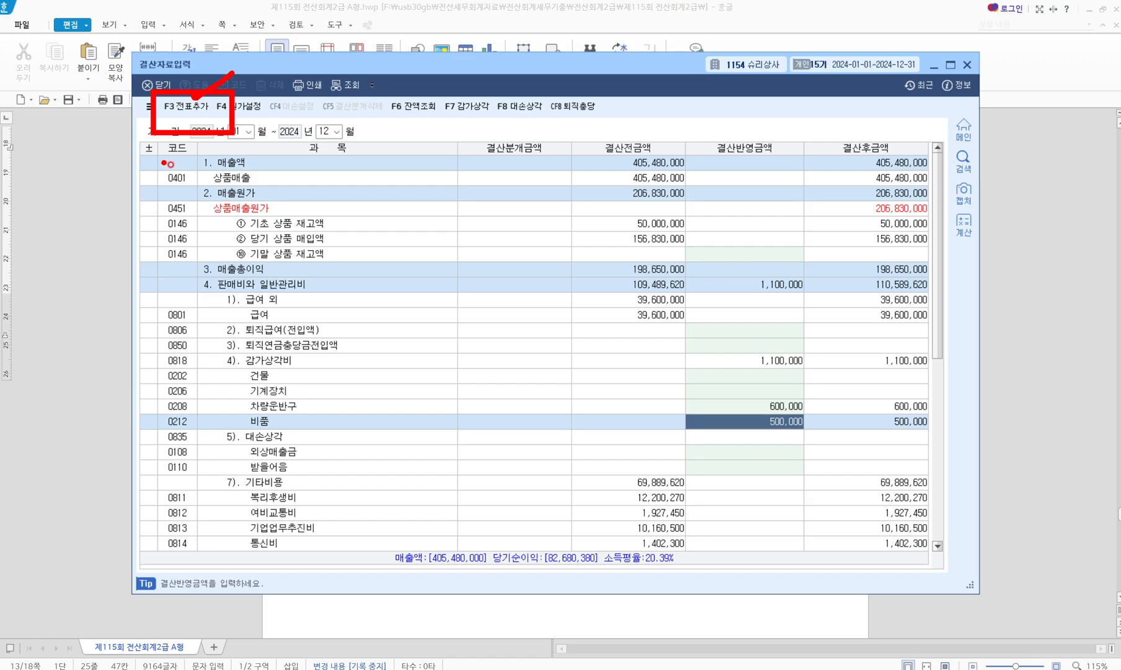
pyautogui.click(186, 106)
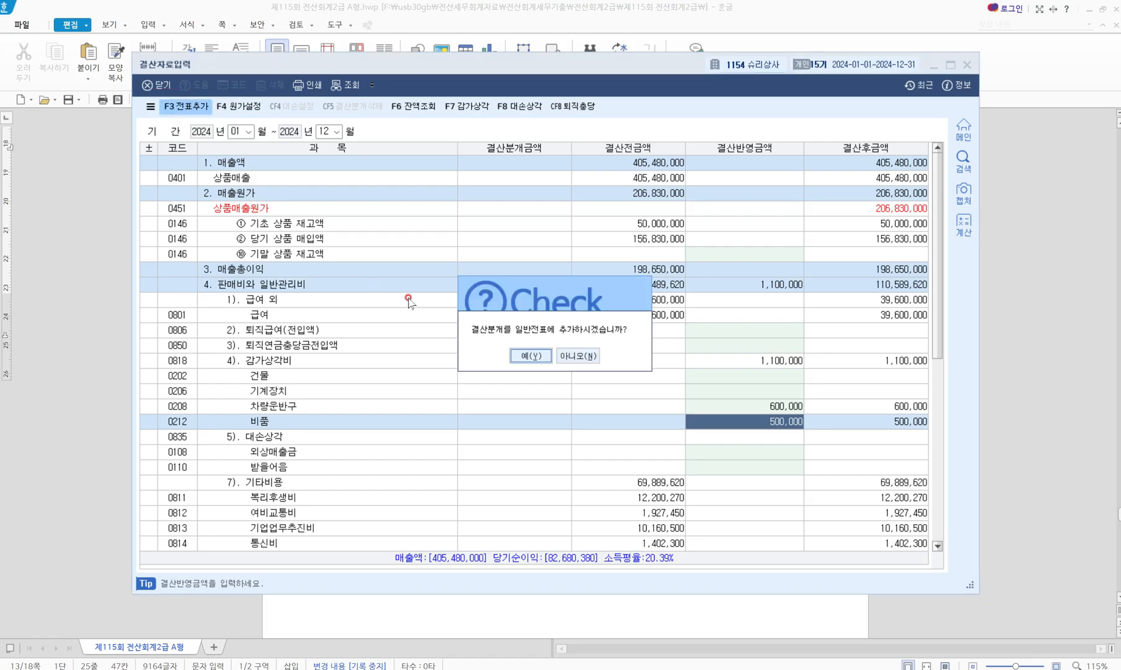
pyautogui.click(534, 355)
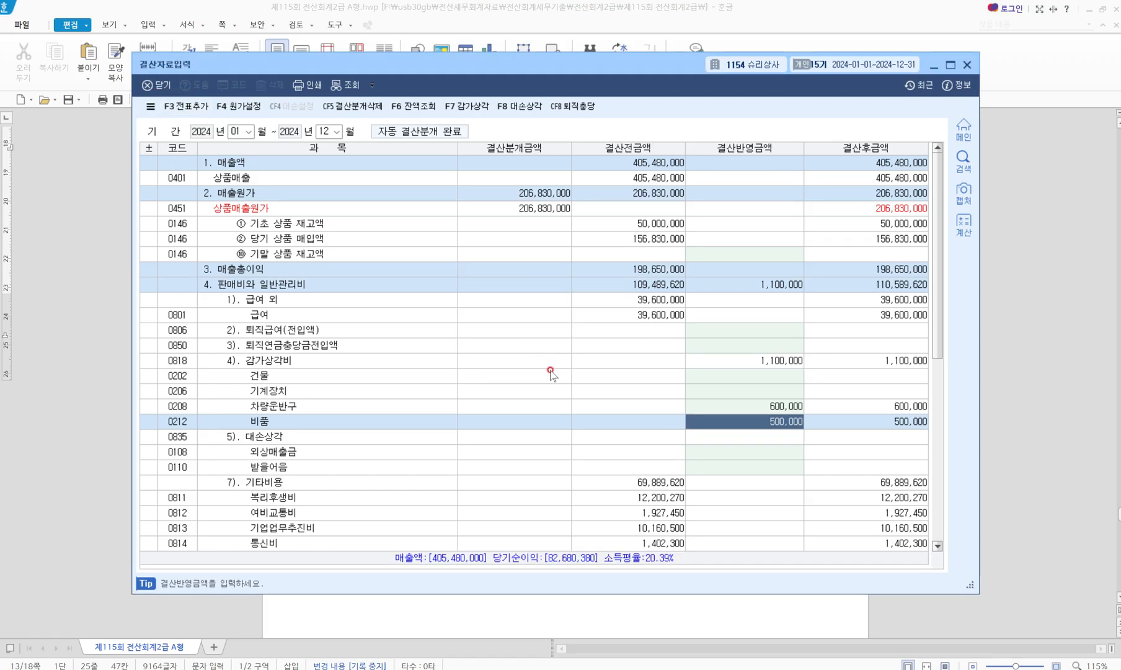
# Step: Close 결산자료입력 and load the vouchers for December 31 in 일반전표입력
pyautogui.click(966, 64)
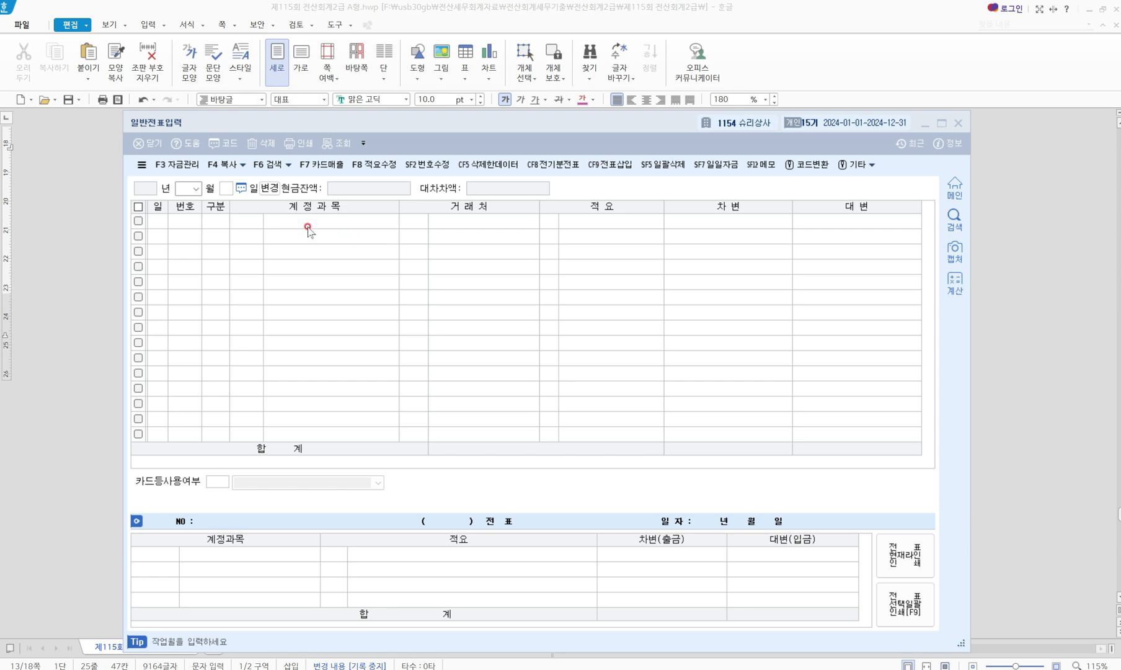
pyautogui.click(168, 191)
pyautogui.write('1231')
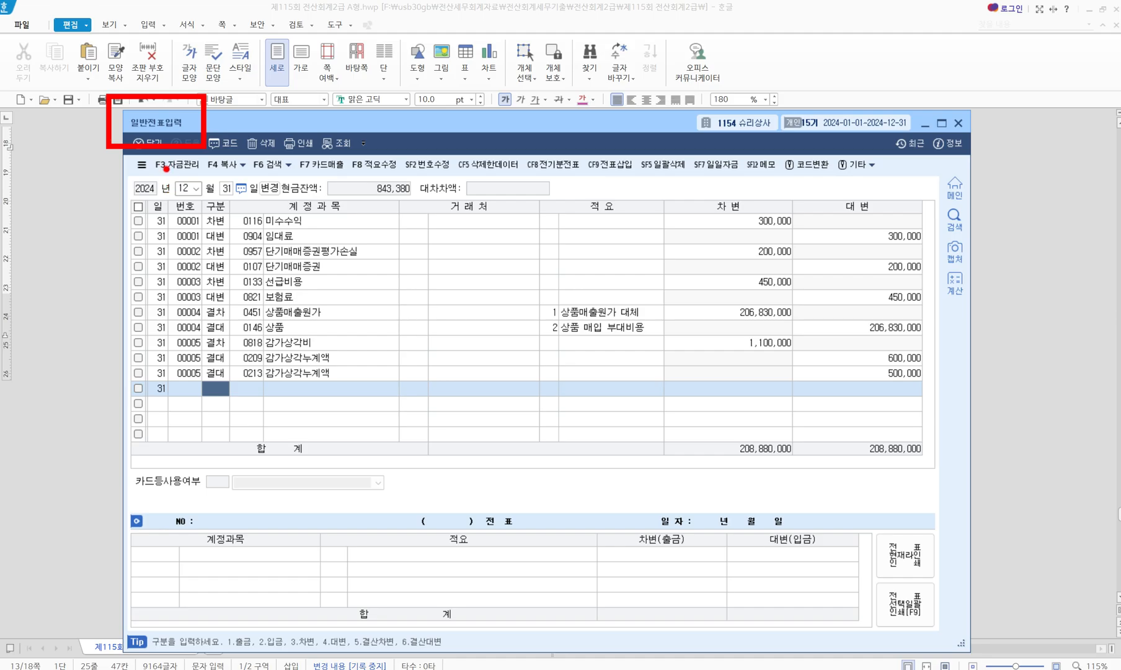
# Step: Box the December 31 date and the 결차/결대 closing entries, mark the 감가상각비 rows and amounts, and clear the marks
pyautogui.moveTo(154, 170); pyautogui.dragTo(265, 197)
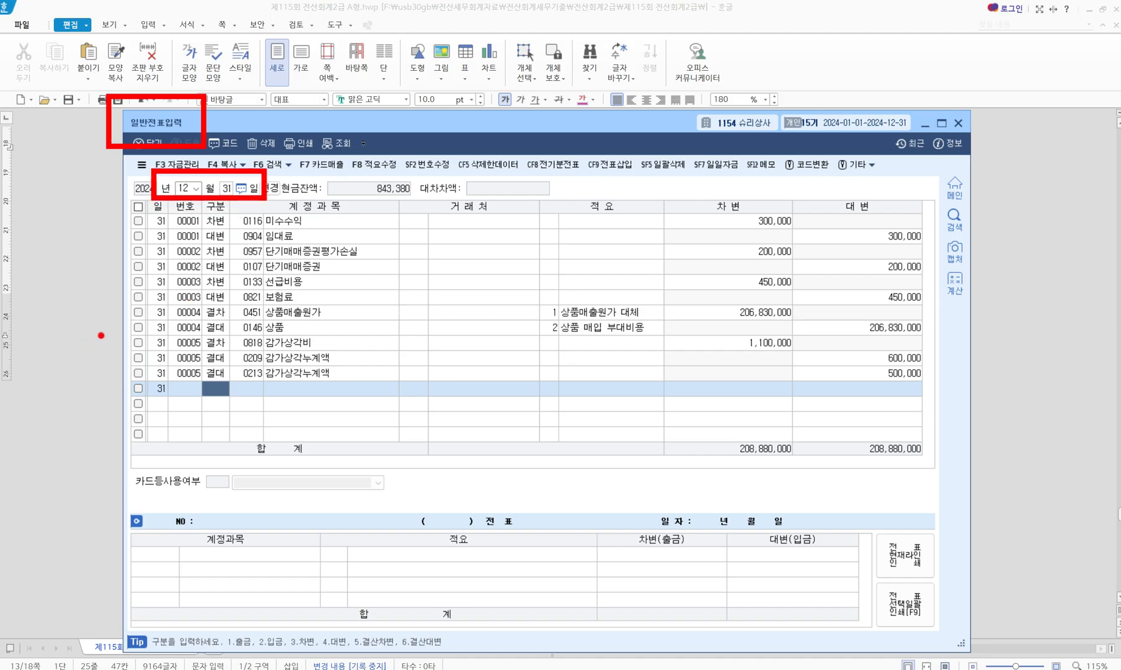
pyautogui.moveTo(115, 311)
pyautogui.mouseDown()
pyautogui.moveTo(127, 365)
pyautogui.moveTo(185, 382)
pyautogui.mouseUp()
pyautogui.hotkey('ctrl', 'z')
pyautogui.moveTo(114, 299)
pyautogui.mouseDown()
pyautogui.moveTo(450, 416)
pyautogui.moveTo(936, 410)
pyautogui.mouseUp()
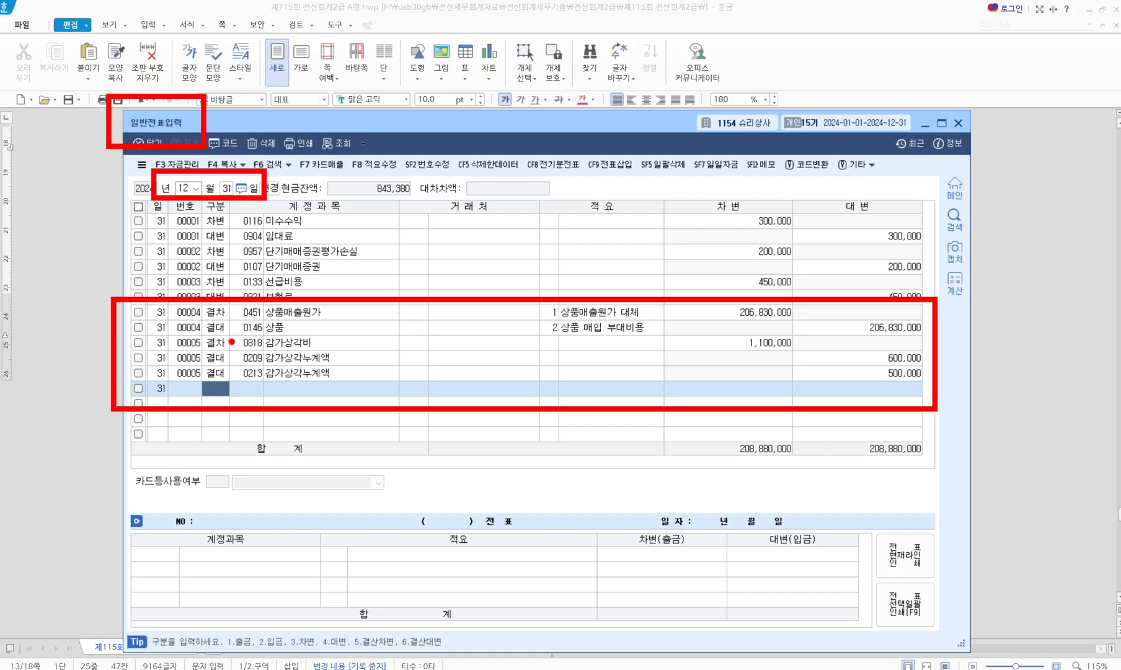
pyautogui.moveTo(345, 341)
pyautogui.mouseDown()
pyautogui.moveTo(364, 345)
pyautogui.moveTo(351, 374)
pyautogui.moveTo(360, 357)
pyautogui.mouseUp()
pyautogui.moveTo(867, 358); pyautogui.dragTo(871, 377)
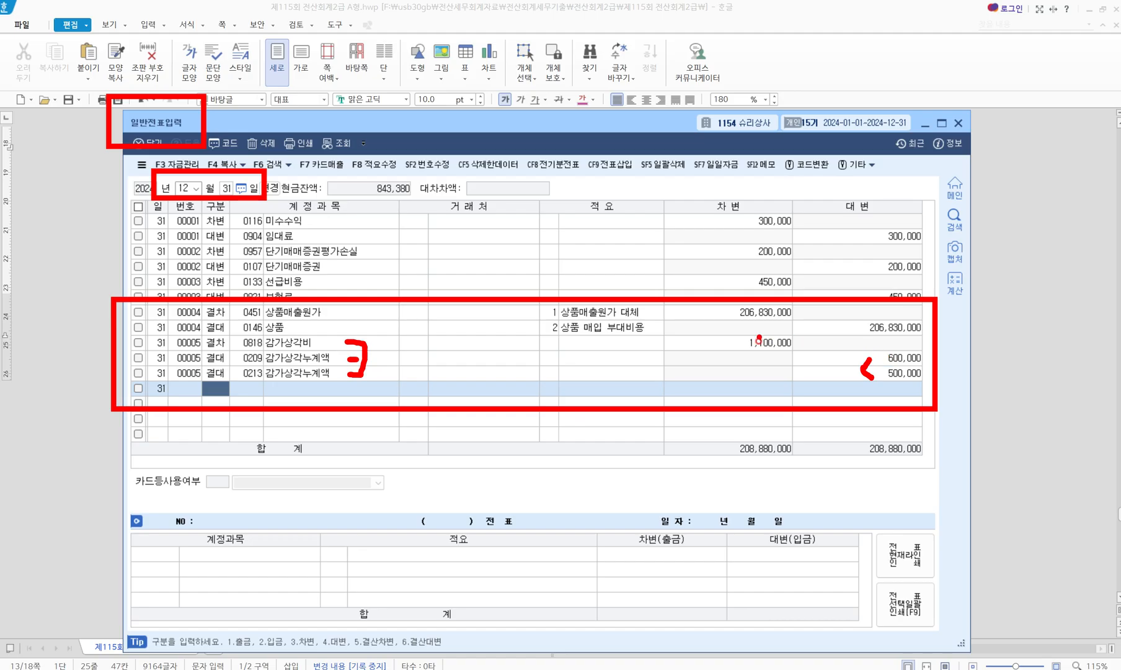
pyautogui.press('Escape')
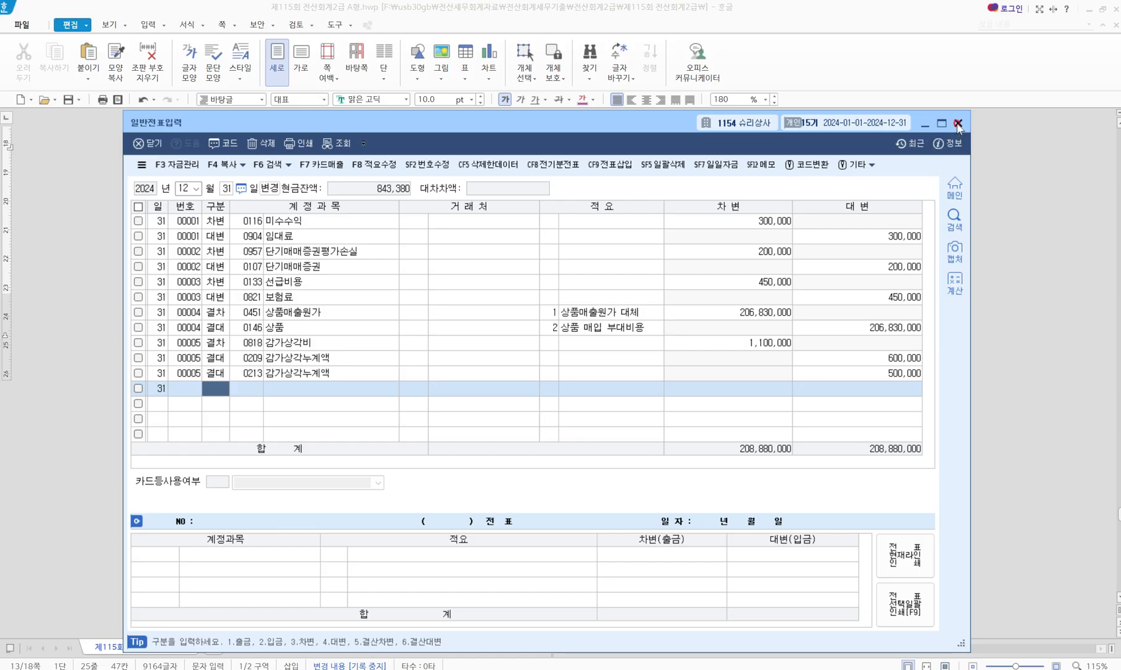
# Step: Switch to the exam document, mark 조회, 6월 30일 현재 and 당좌자산의 금액 in 문제7 [1], and clear the marks
pyautogui.hotkey('alt', 'Tab')
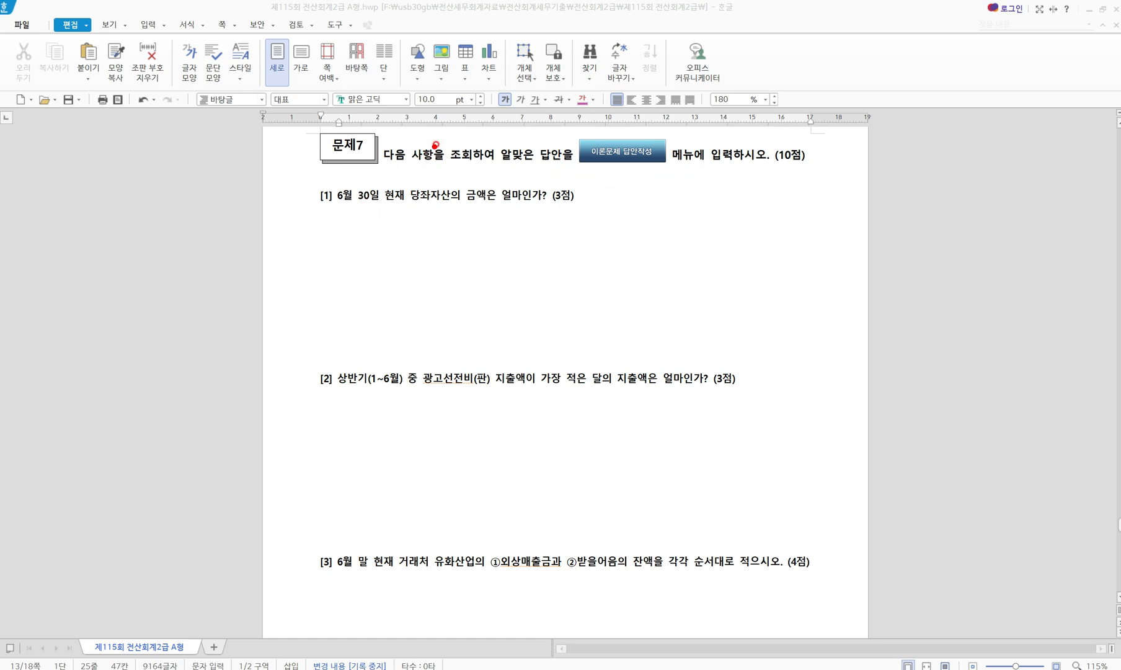
pyautogui.moveTo(438, 137); pyautogui.dragTo(478, 170)
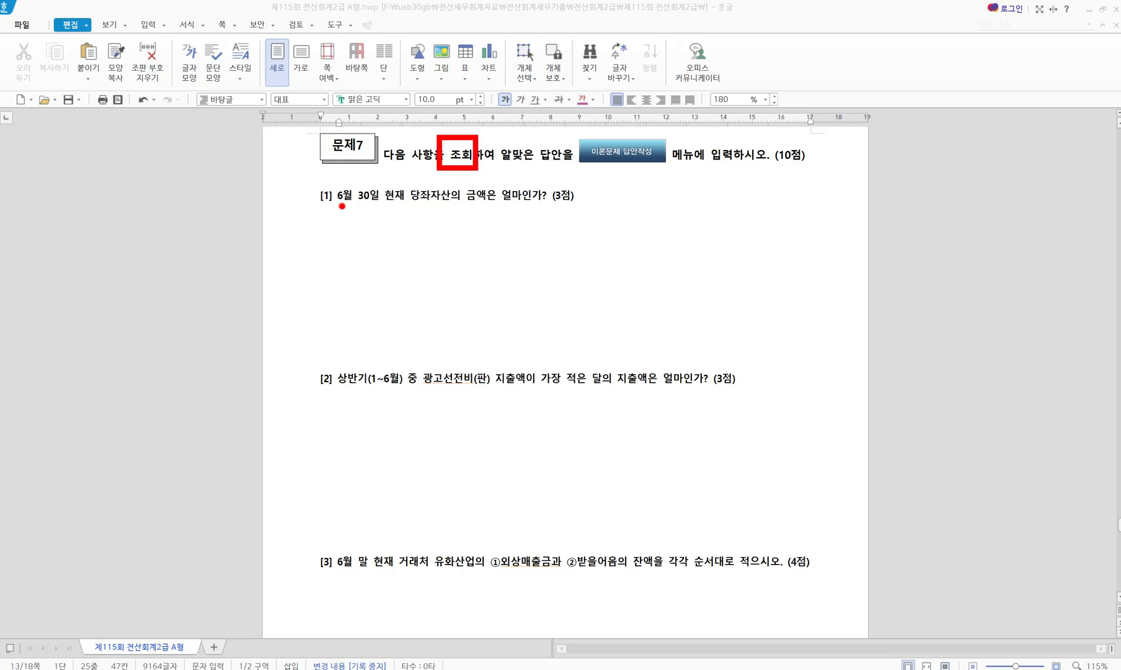
pyautogui.moveTo(340, 206); pyautogui.dragTo(493, 210)
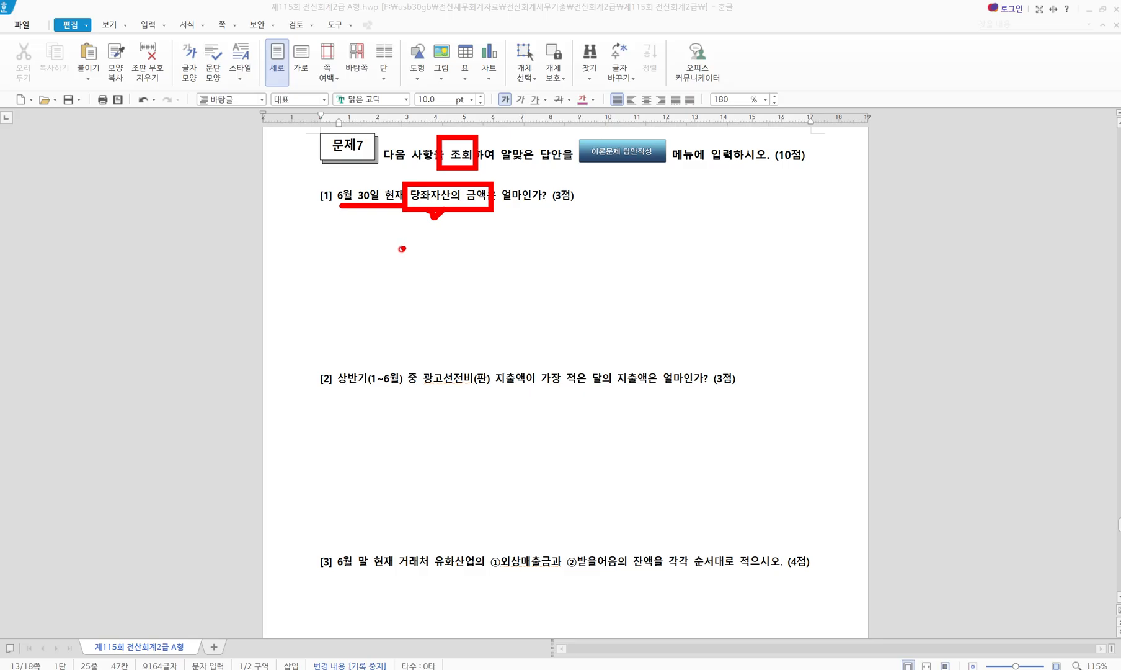
pyautogui.press('Escape')
# Step: Switch to KcLep, point out 재무상태표 within a boxed 결산/재무제표 group, and open 재무상태표
pyautogui.hotkey('alt', 'Tab')
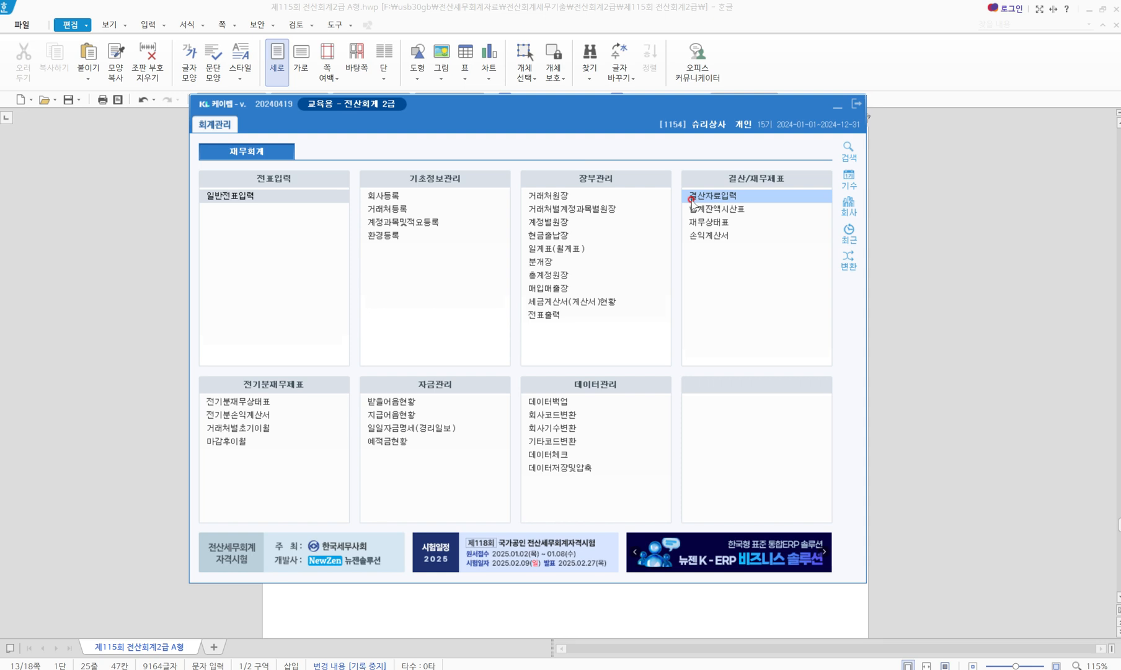
pyautogui.moveTo(670, 146); pyautogui.dragTo(842, 264)
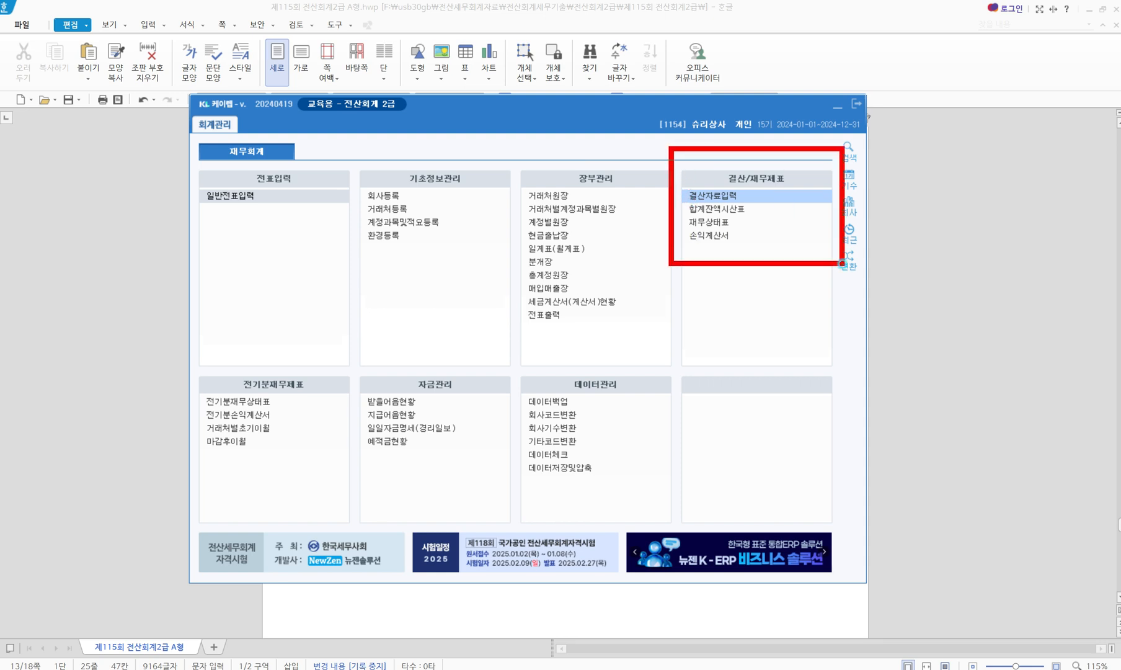
pyautogui.moveTo(743, 217); pyautogui.dragTo(757, 216)
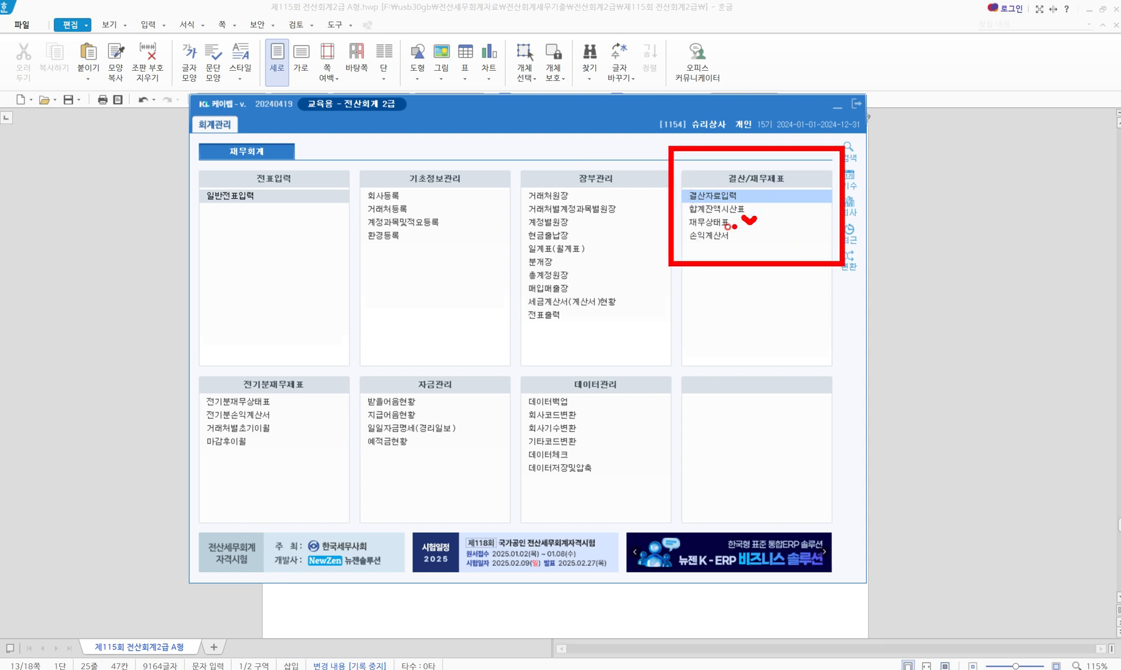
pyautogui.press('Escape')
pyautogui.click(719, 221)
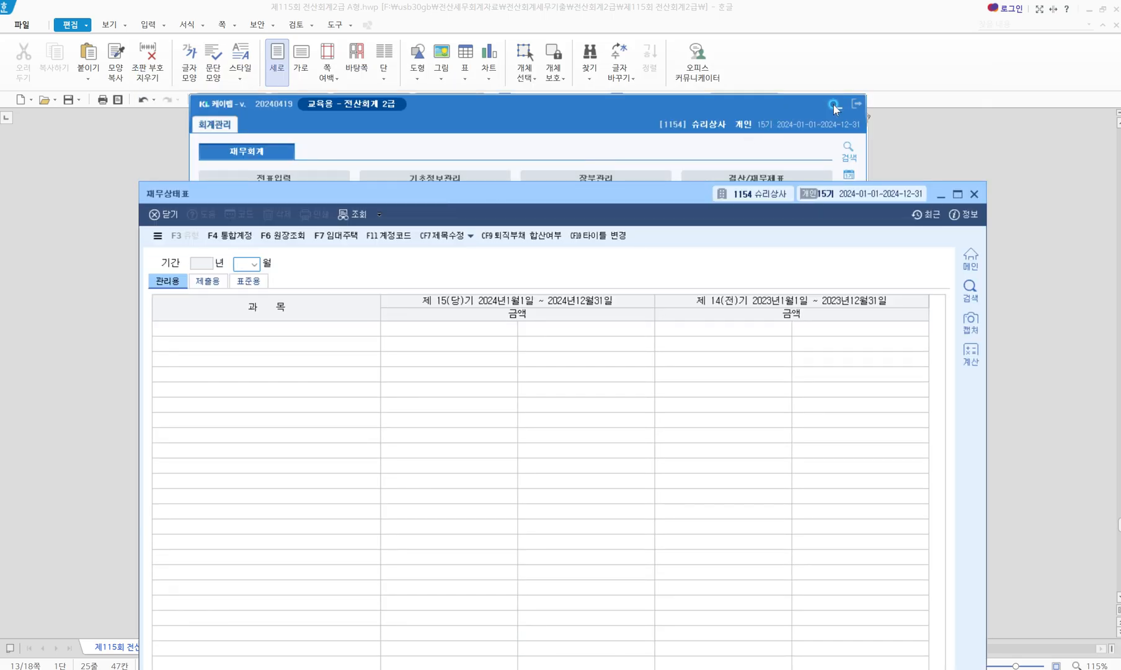
# Step: Place the 재무상태표 window below question [1] and load the statement for month 06 of 2024
pyautogui.moveTo(476, 193); pyautogui.dragTo(475, 227)
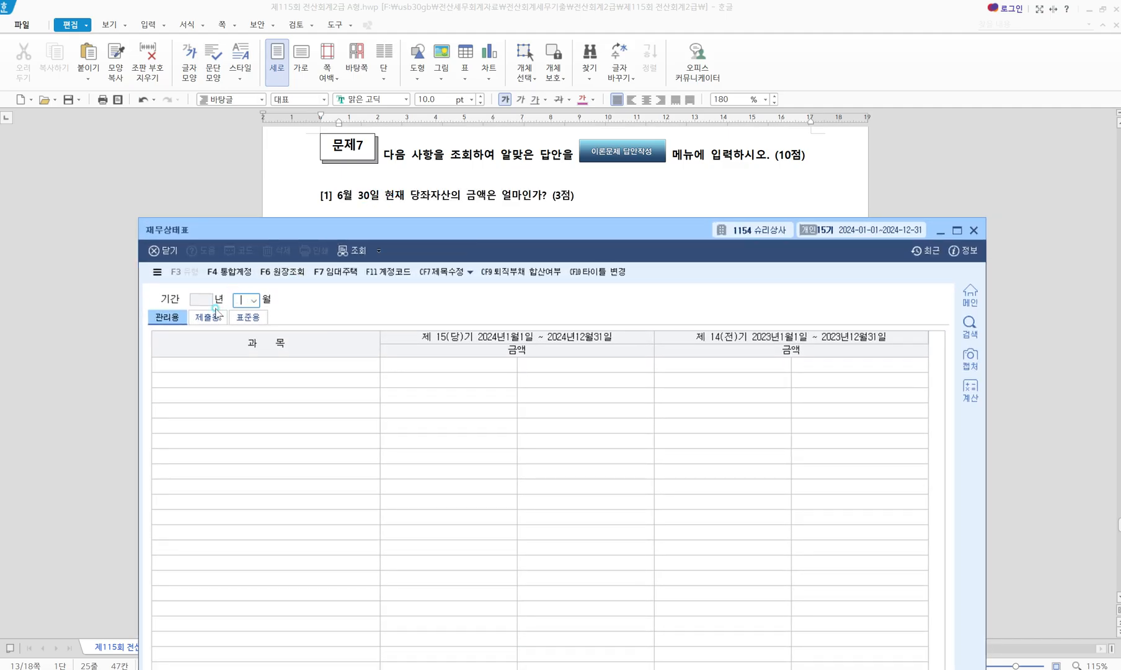
pyautogui.write('06')
pyautogui.press('Return')
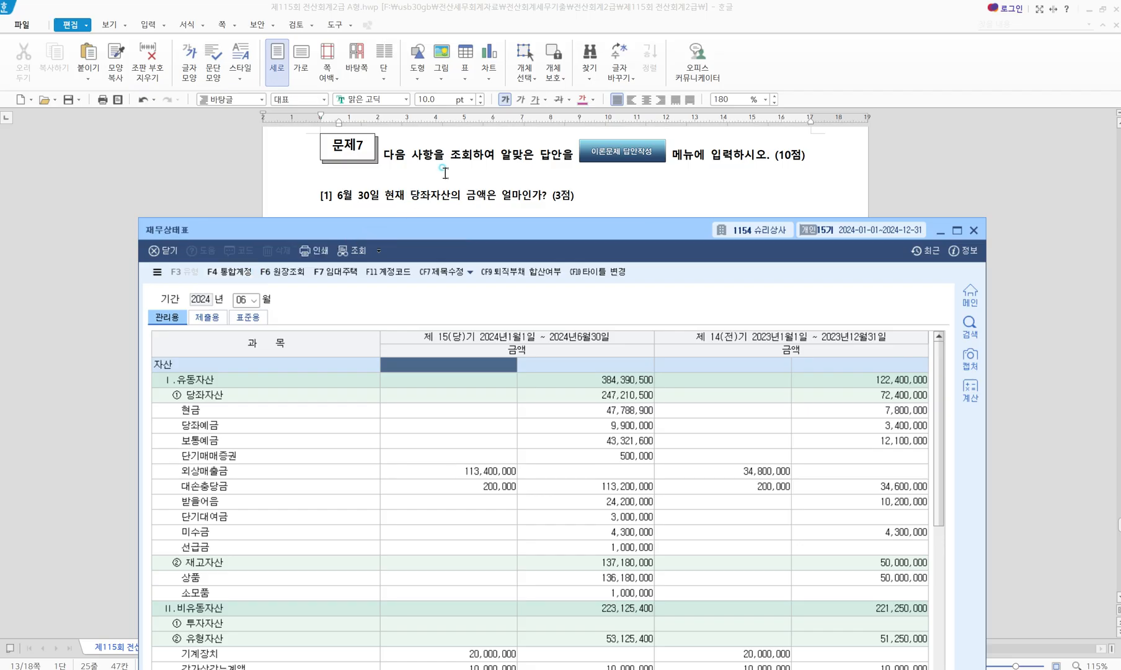
pyautogui.moveTo(422, 226); pyautogui.dragTo(421, 223)
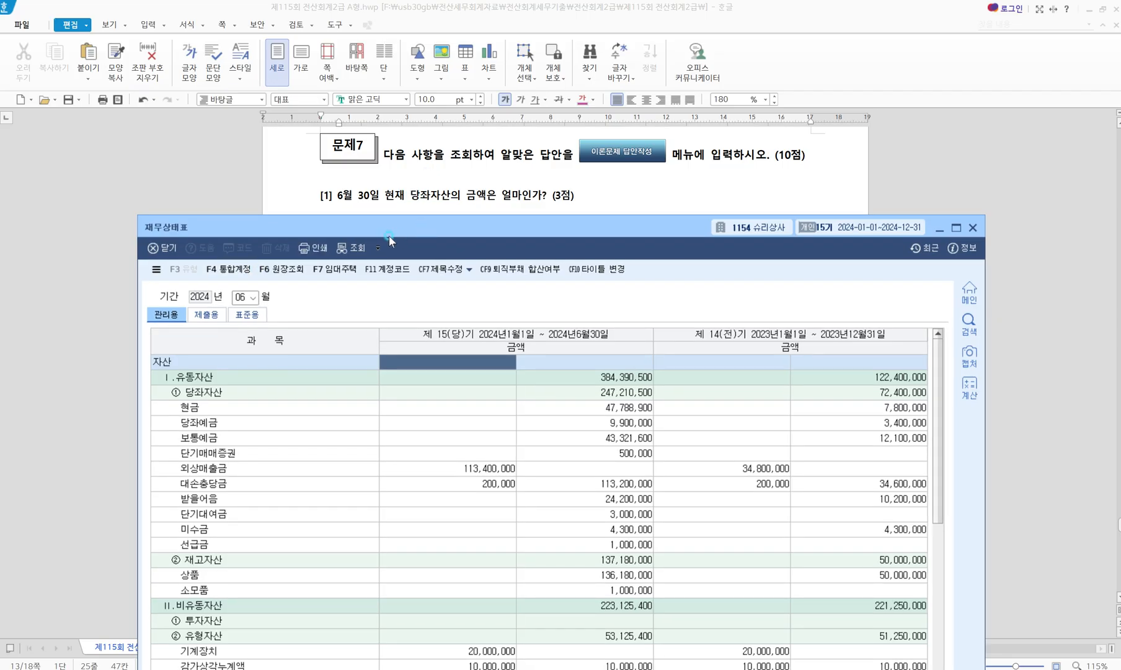
# Step: Box 당좌자산 in the question and statement, frame its accounts from 현금 to 선급금, and mark its current-period amount with an arrow
pyautogui.moveTo(394, 180); pyautogui.dragTo(469, 207)
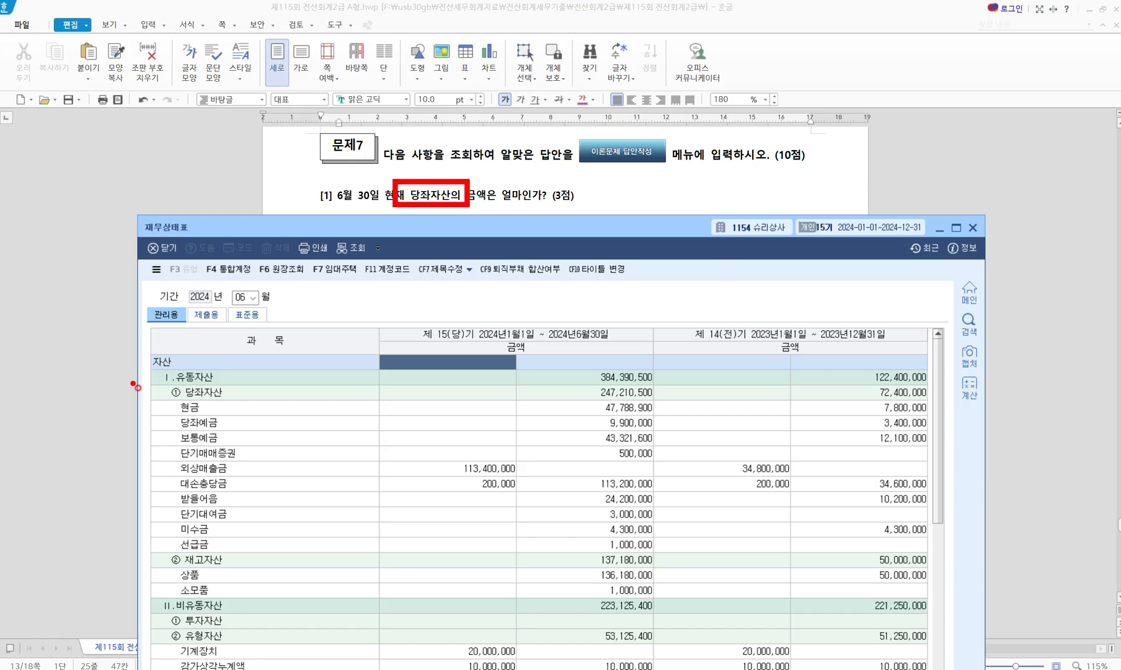
pyautogui.moveTo(159, 384); pyautogui.dragTo(231, 397)
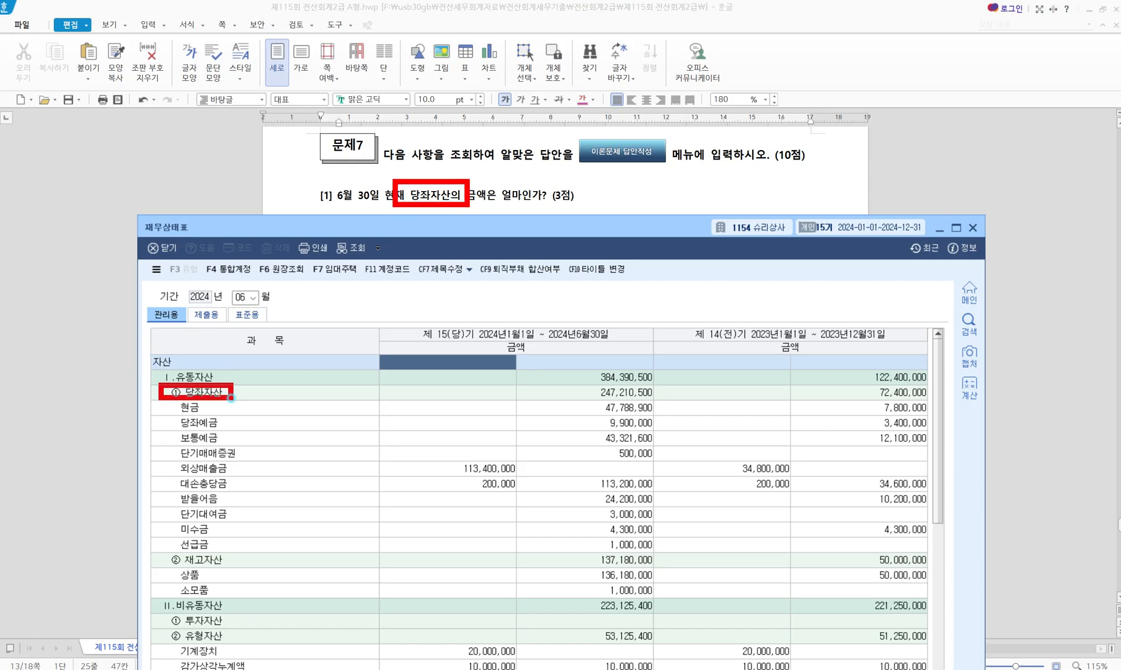
pyautogui.moveTo(157, 401)
pyautogui.mouseDown()
pyautogui.moveTo(200, 488)
pyautogui.moveTo(552, 543)
pyautogui.moveTo(932, 555)
pyautogui.mouseUp()
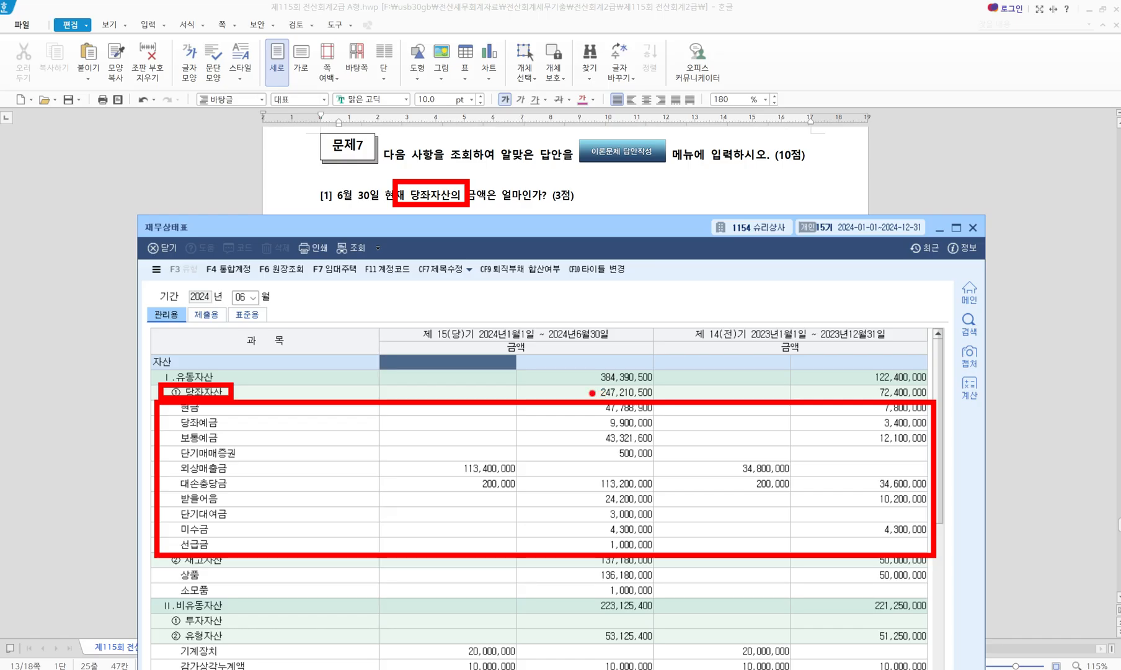
pyautogui.moveTo(592, 392); pyautogui.dragTo(230, 392)
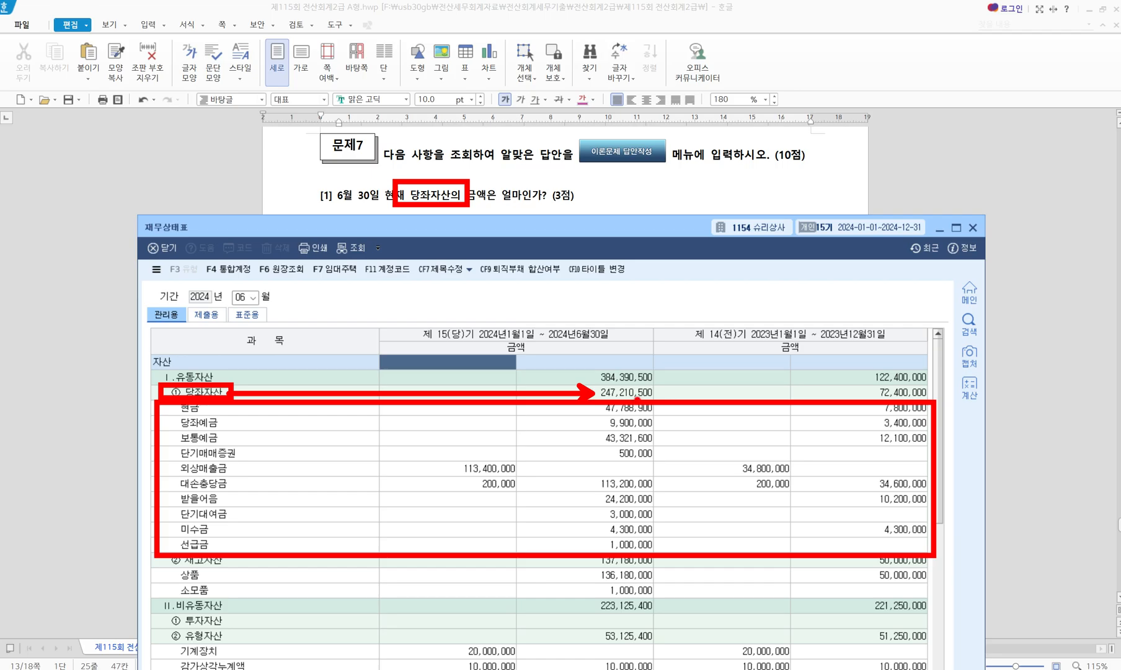
pyautogui.moveTo(660, 392); pyautogui.dragTo(673, 385)
pyautogui.press('Escape')
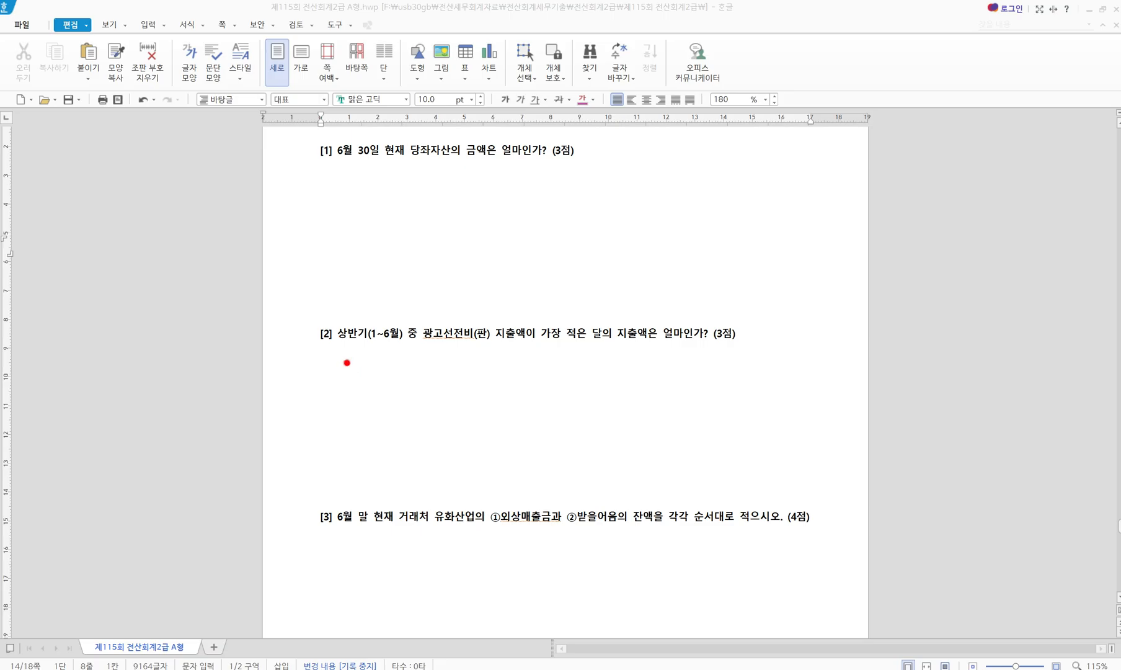
# Step: Underline 상반기(1~6월) and 광고선전비(판) in question [2], box 가장 적은 달, add check marks, and clear everything
pyautogui.moveTo(339, 345); pyautogui.dragTo(496, 346)
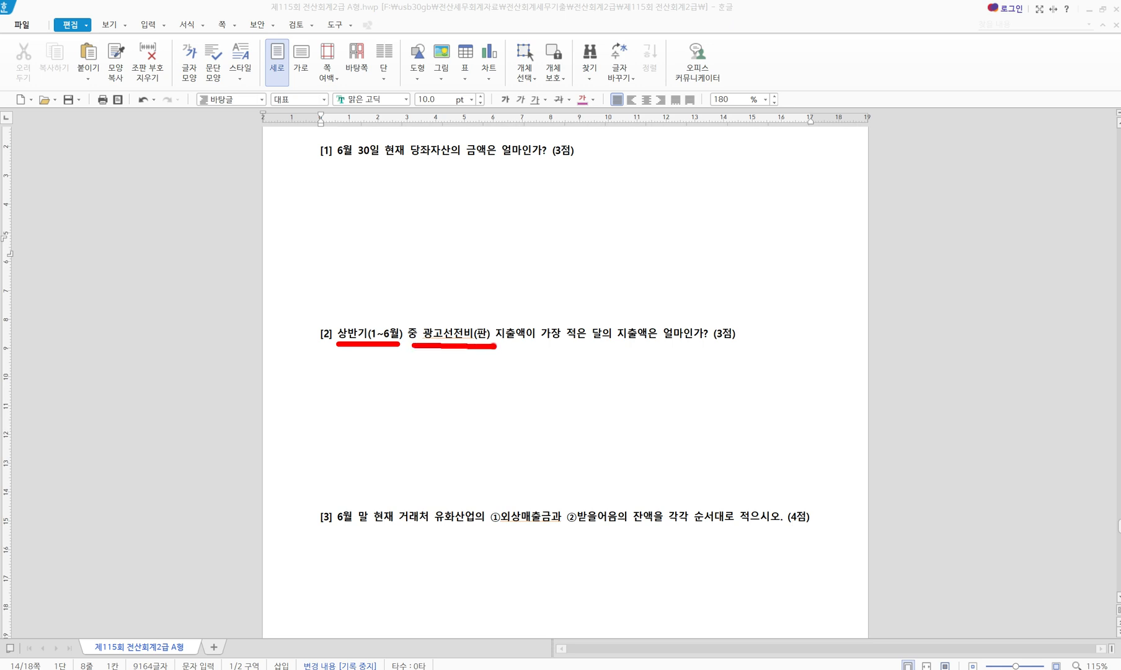
pyautogui.moveTo(531, 308)
pyautogui.mouseDown()
pyautogui.moveTo(536, 360)
pyautogui.moveTo(606, 357)
pyautogui.mouseUp()
pyautogui.moveTo(445, 316); pyautogui.dragTo(475, 308)
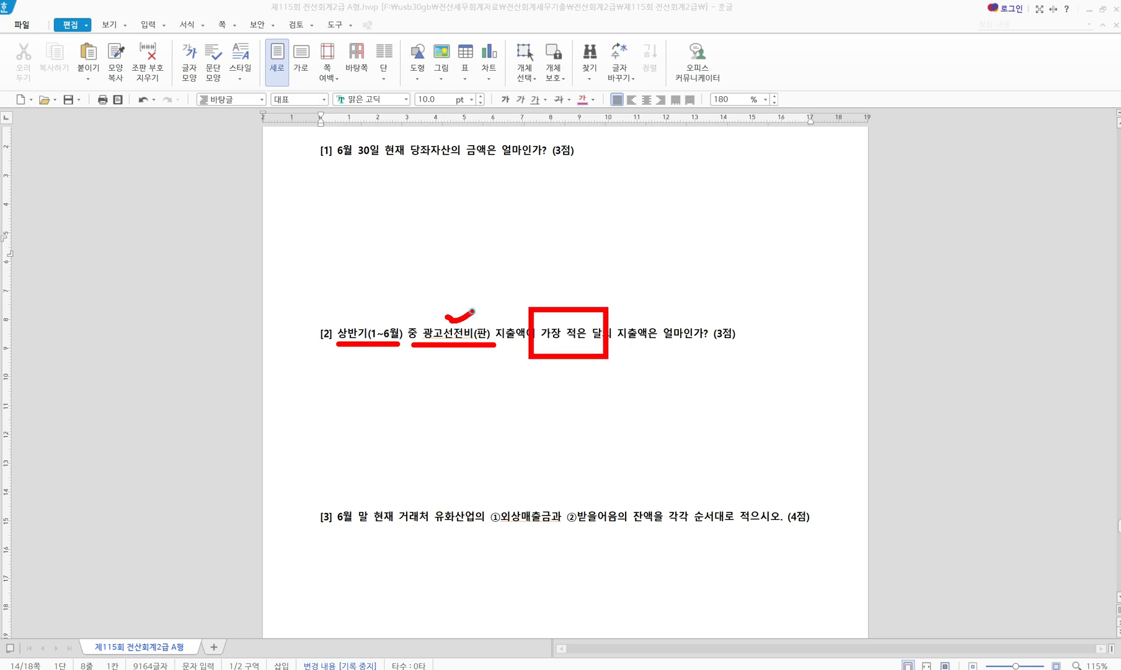
pyautogui.moveTo(551, 289); pyautogui.dragTo(568, 294)
pyautogui.press('Escape')
# Step: Switch to KcLep, box the 장부관리 group, highlight 총계정원장, and open that ledger
pyautogui.hotkey('alt', 'Tab')
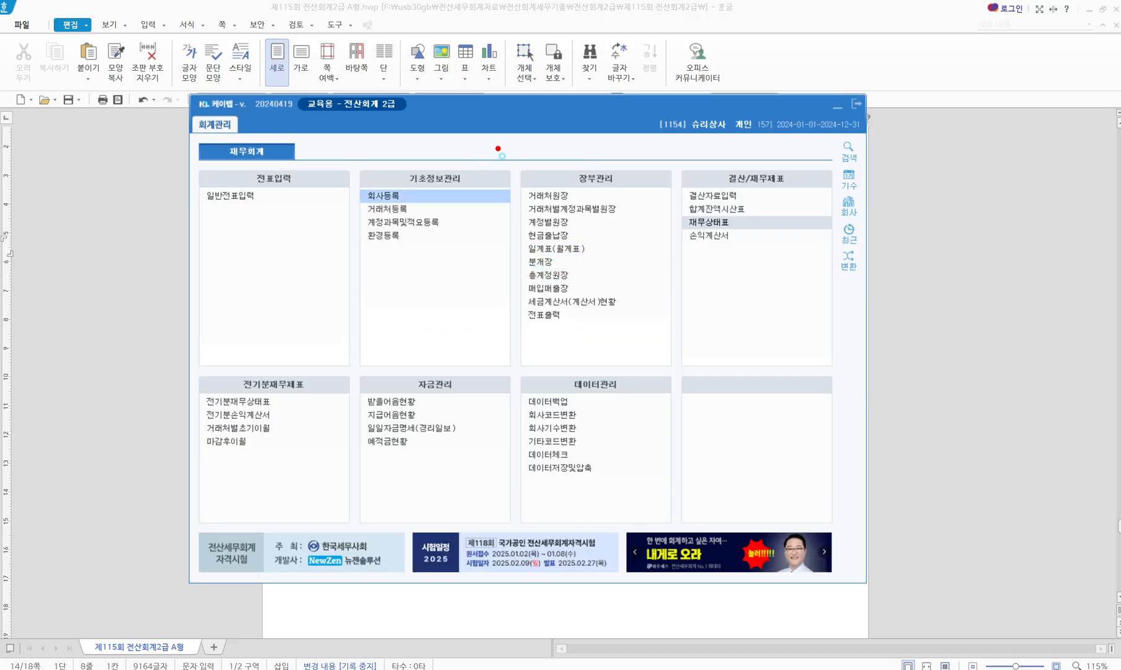
pyautogui.moveTo(496, 146); pyautogui.dragTo(673, 336)
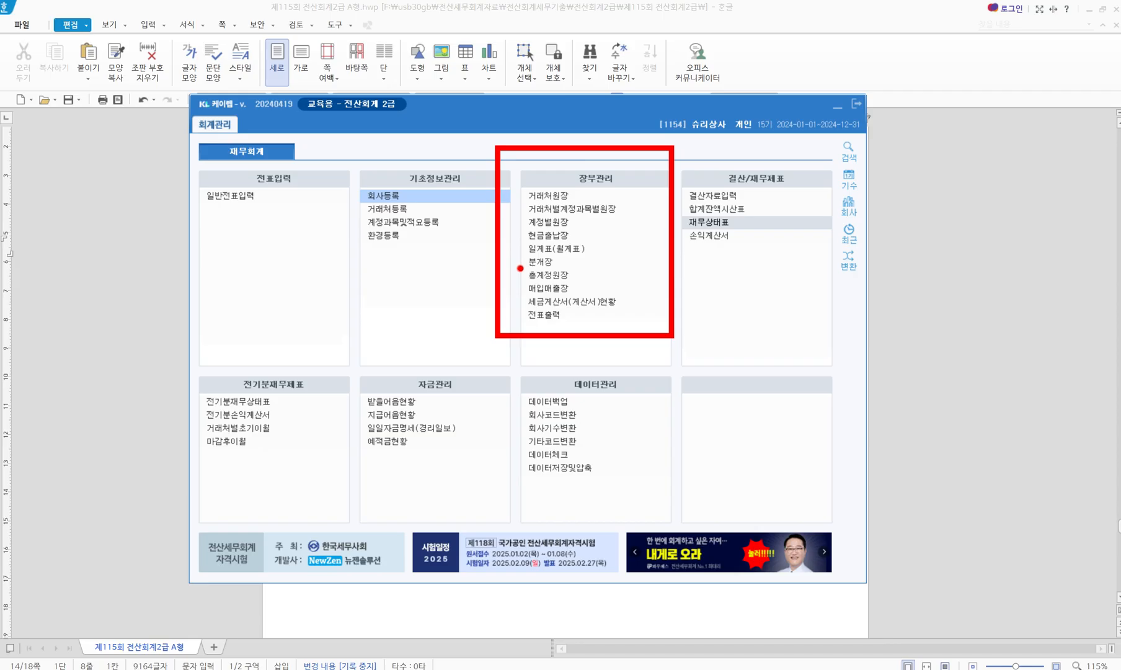
pyautogui.moveTo(520, 268); pyautogui.dragTo(589, 285)
pyautogui.press('Escape')
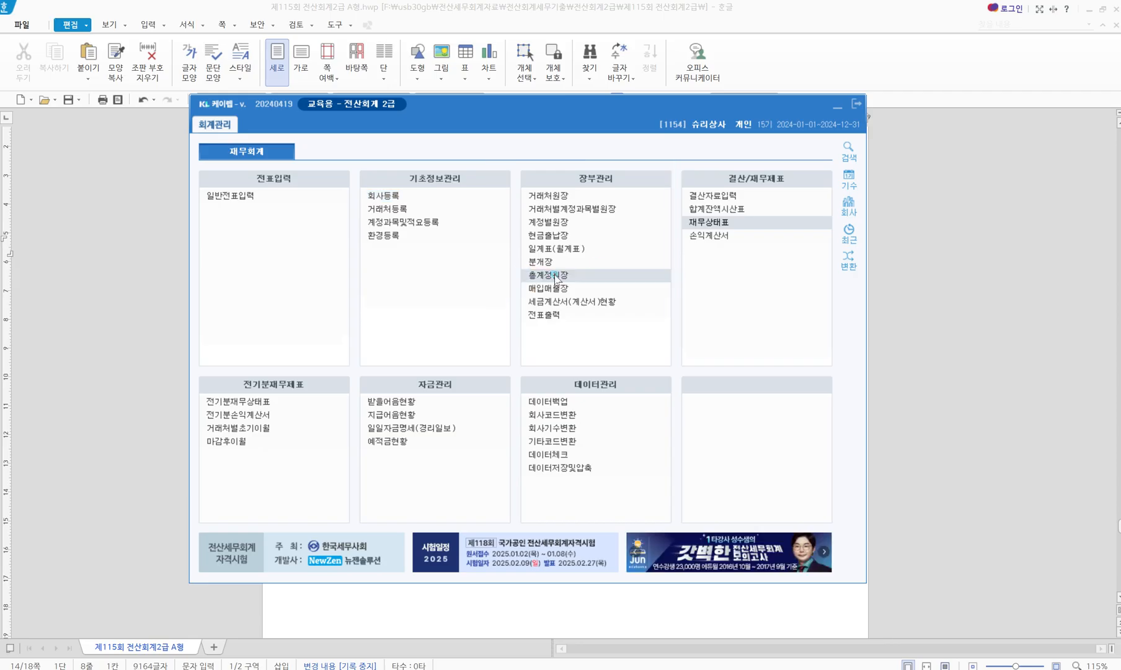
pyautogui.click(555, 277)
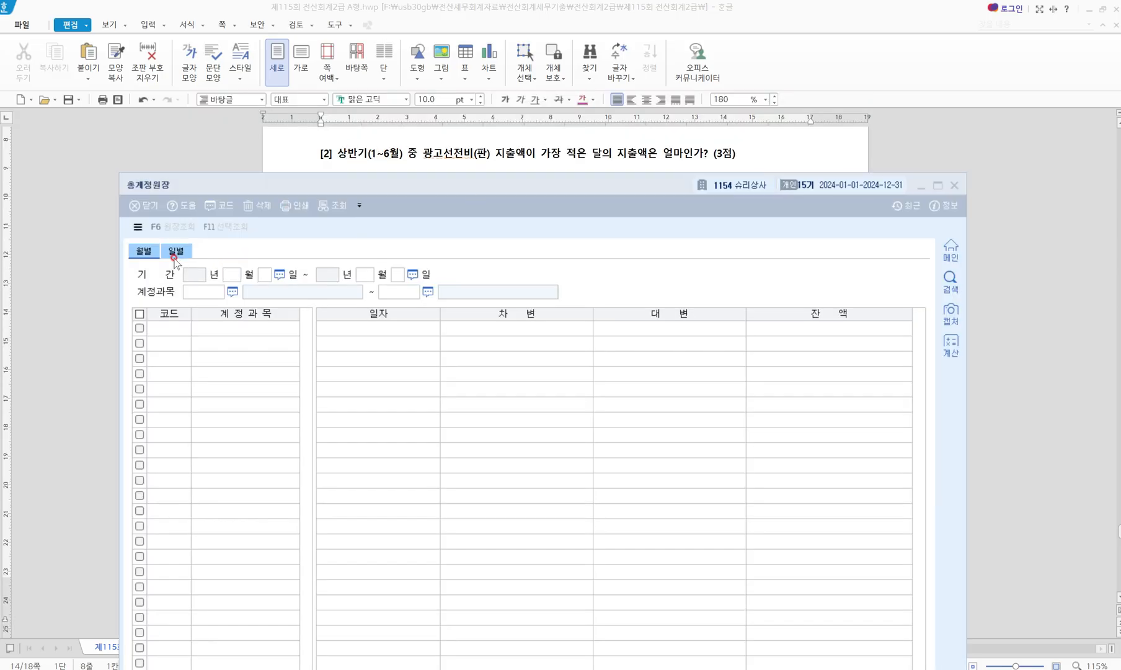
# Step: Set the 총계정원장 monthly period from 2024-01-01 to 2024-06-30
pyautogui.click(231, 275)
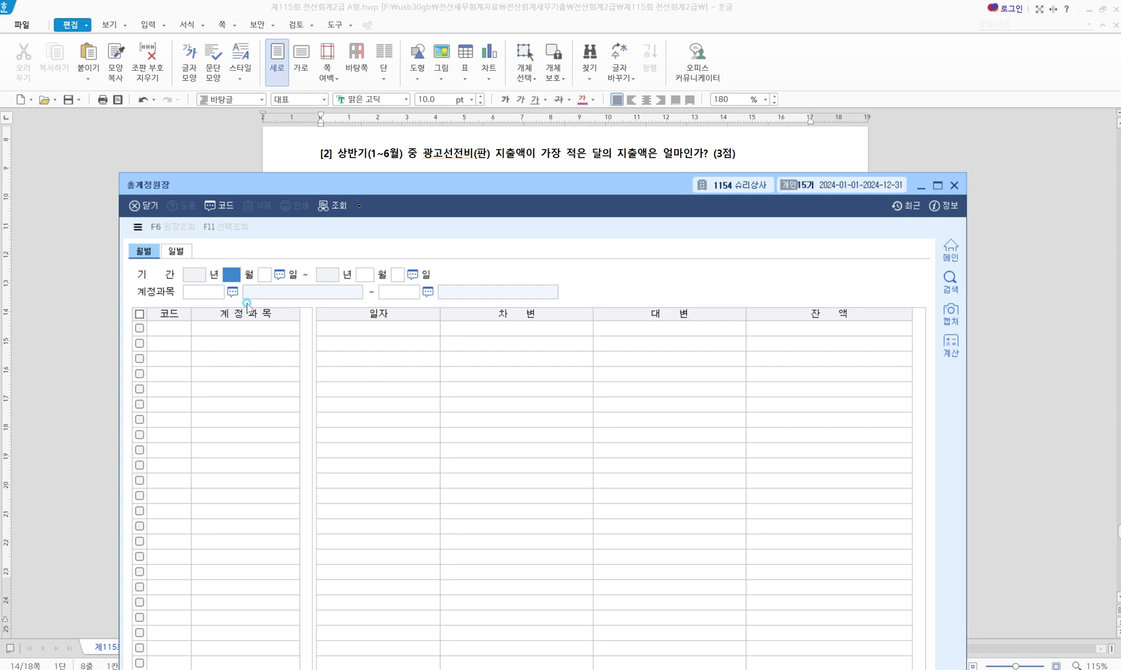
pyautogui.write('1')
pyautogui.press('Return')
pyautogui.press('Return')
pyautogui.write('6')
pyautogui.press('Return')
pyautogui.press('Return')
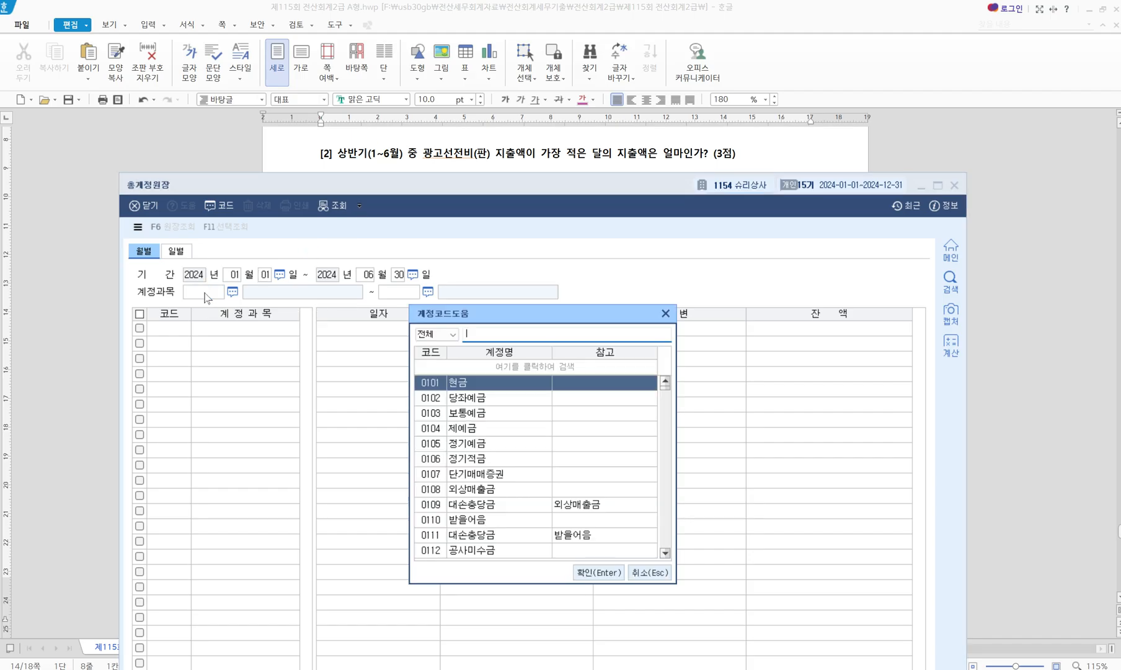
# Step: Load the ledger with account 0833 광고선전비 (판매관리비) as both the start and end of the 계정과목 range
pyautogui.write('광괴')
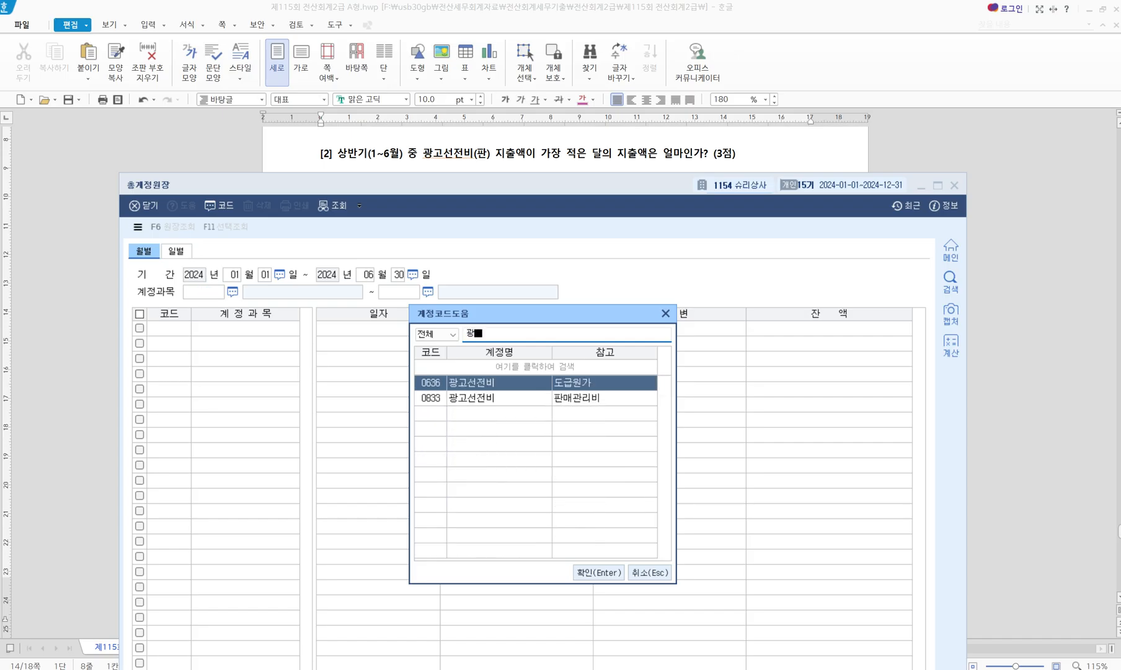
pyautogui.press('BackSpace')
pyautogui.write('선')
pyautogui.click(478, 398)
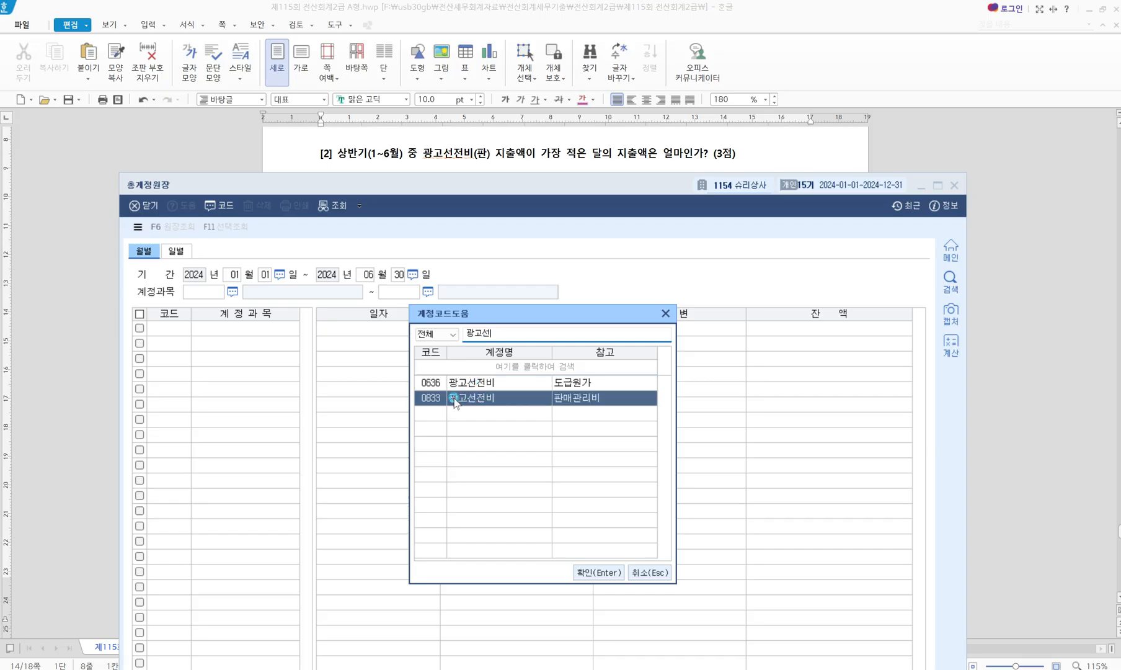
pyautogui.click(597, 571)
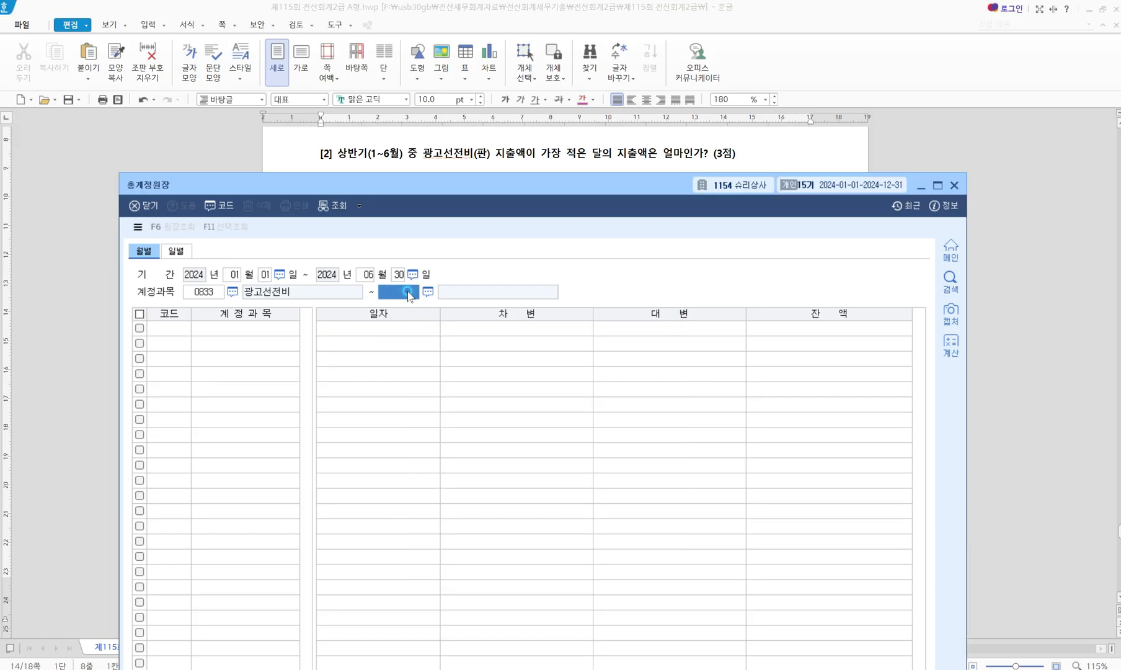
pyautogui.press('Return')
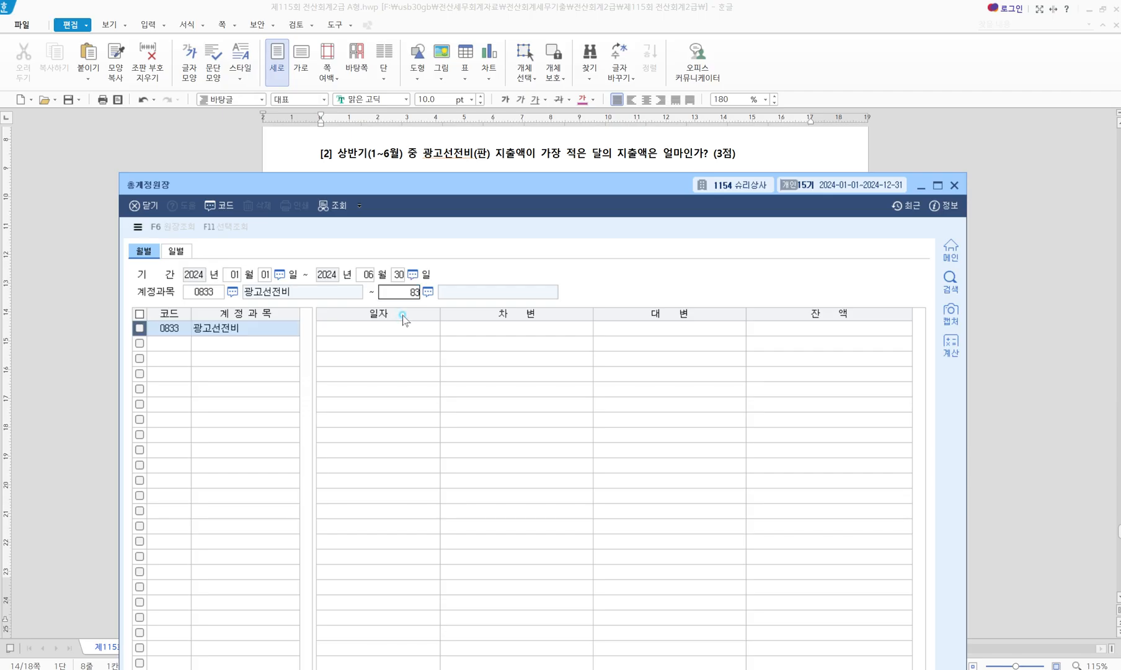
# Step: Box the 광고선전비 account range, the monthly amounts and 가장 적은 달 in question [2], then clear the marks
pyautogui.click(185, 279)
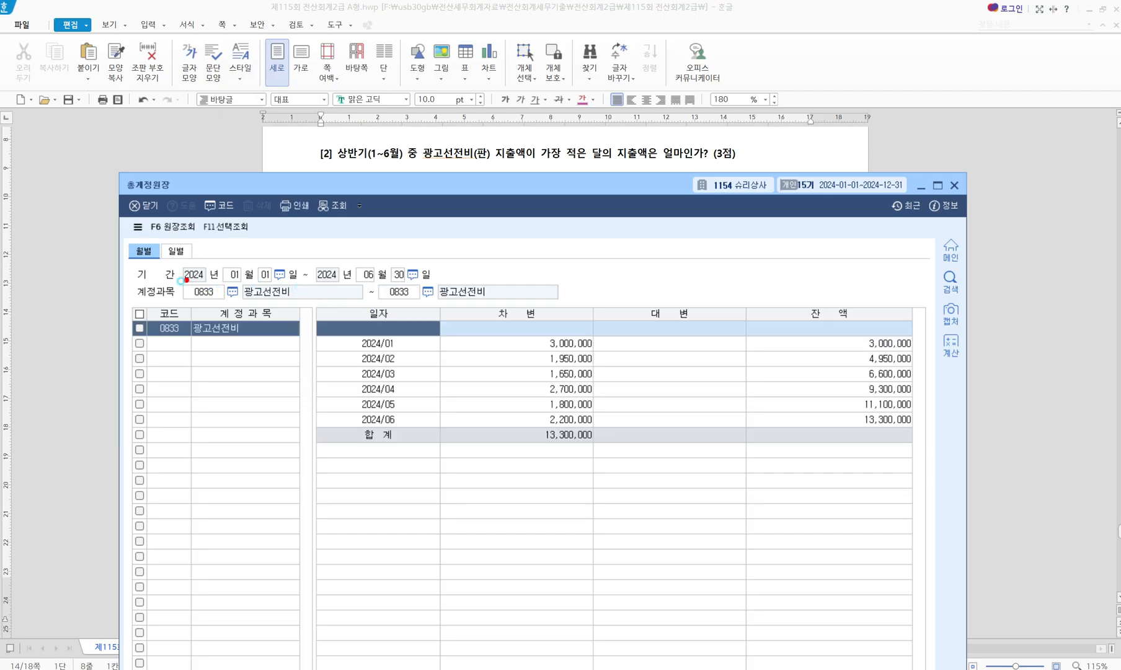
pyautogui.moveTo(181, 280)
pyautogui.mouseDown()
pyautogui.moveTo(347, 306)
pyautogui.moveTo(548, 309)
pyautogui.mouseUp()
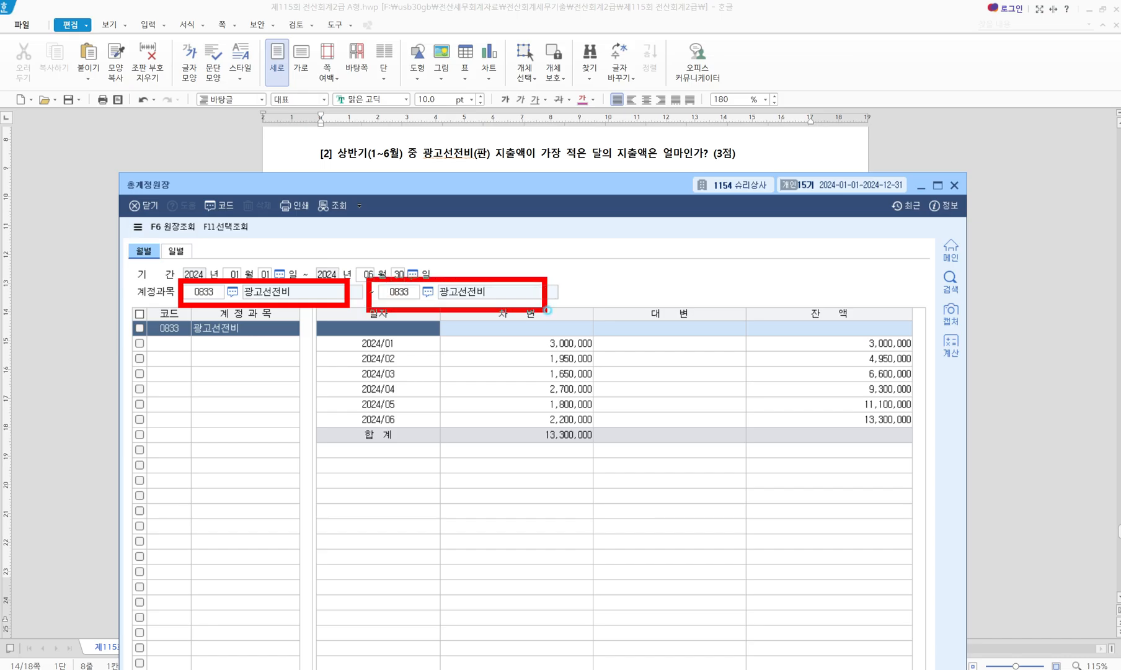
pyautogui.moveTo(299, 318); pyautogui.dragTo(928, 476)
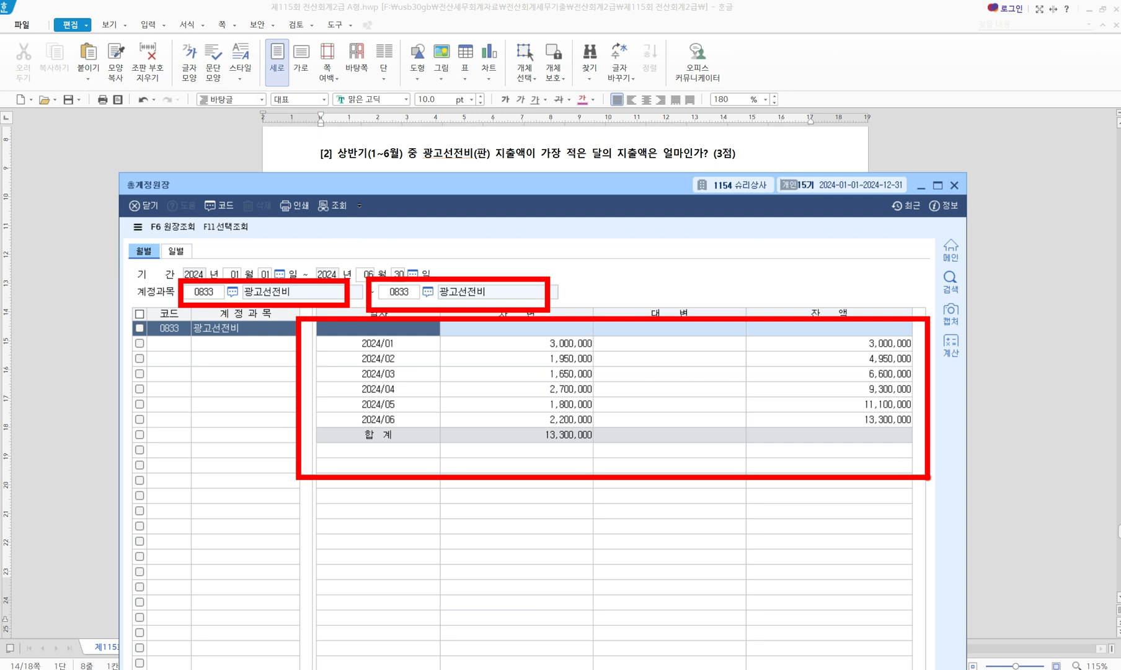
pyautogui.moveTo(520, 138); pyautogui.dragTo(613, 167)
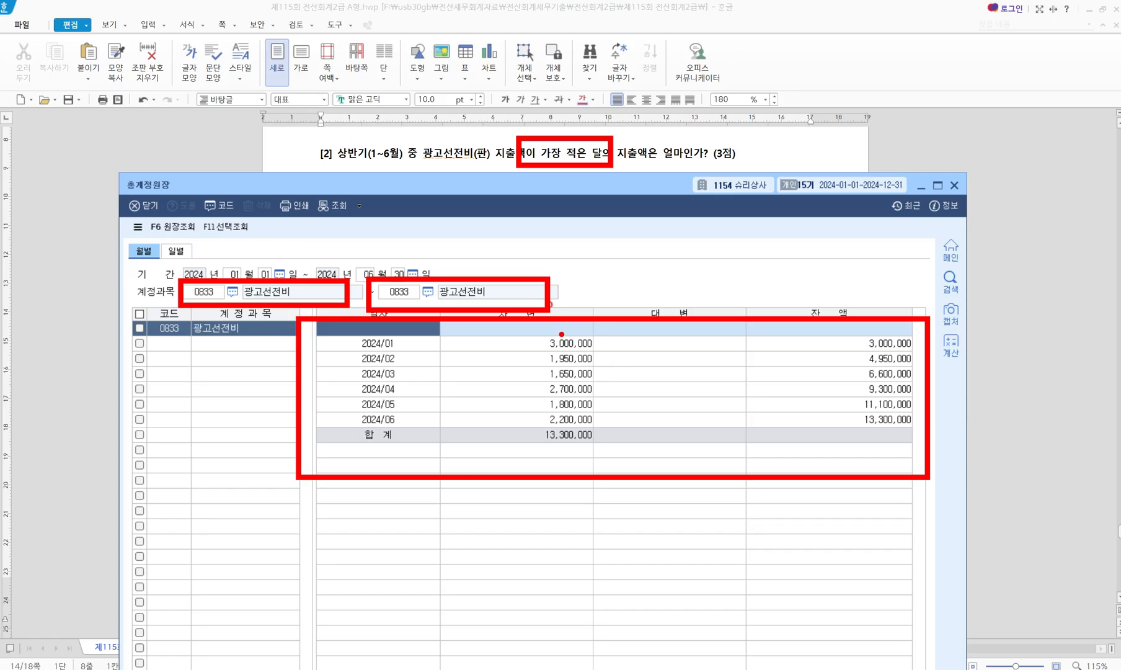
pyautogui.hotkey('ctrl', 'z')
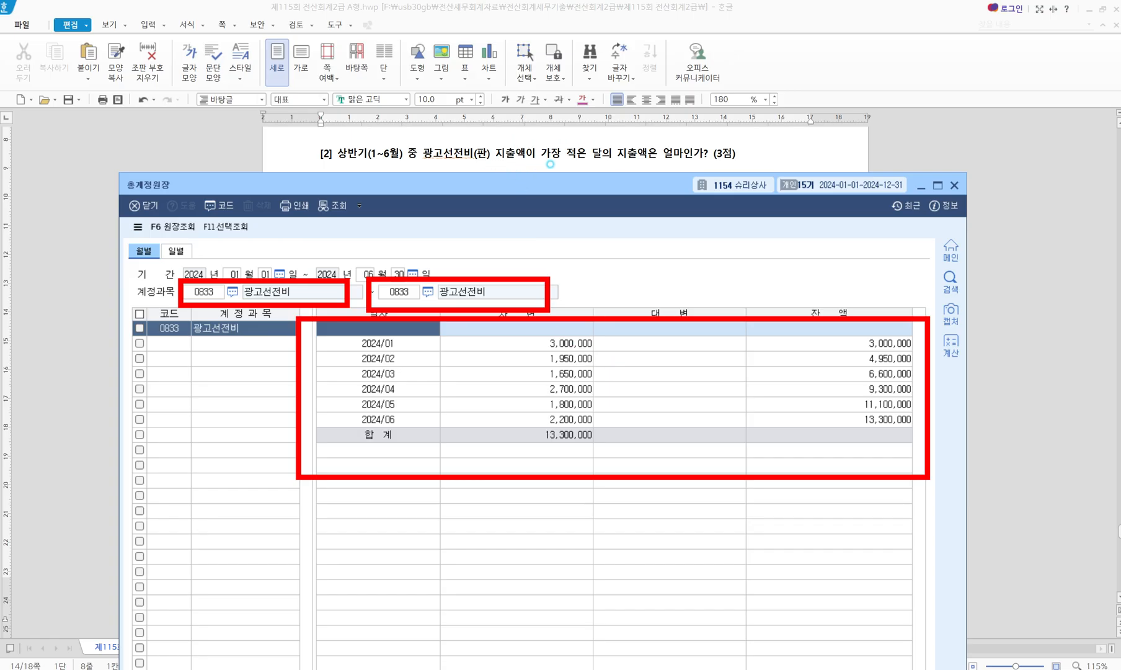
pyautogui.moveTo(497, 163); pyautogui.dragTo(543, 163)
pyautogui.press('Escape')
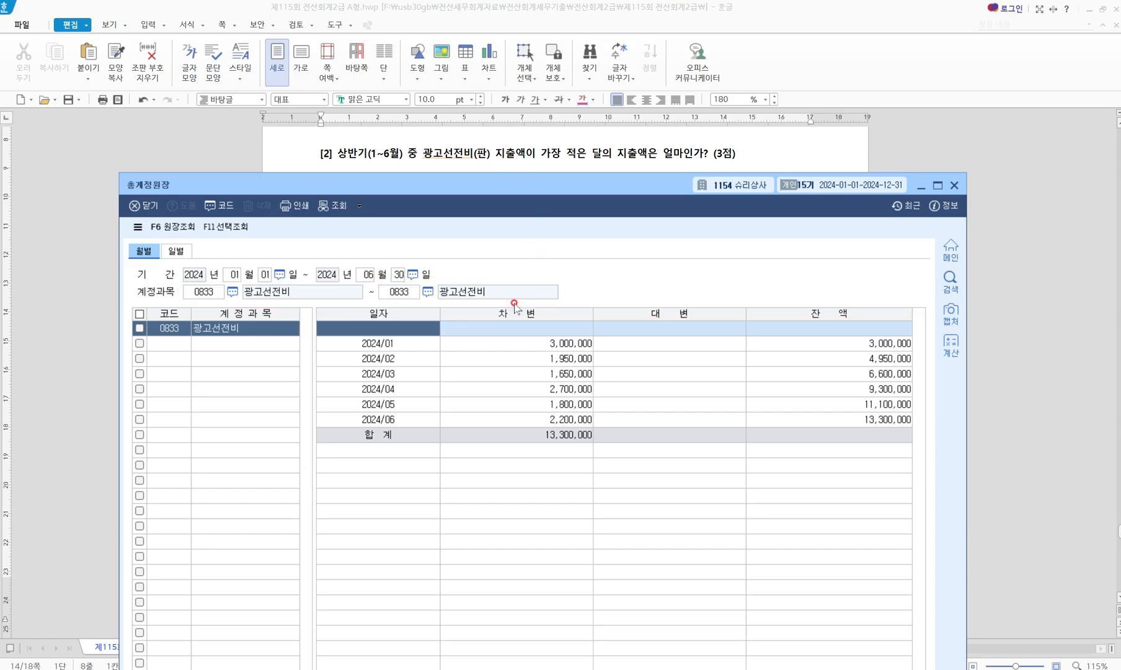
# Step: Box the 차변 heading, line its monthly amounts, mark the 2024/03 row and box its 1,650,000, then clear the marks
pyautogui.moveTo(477, 289); pyautogui.dragTo(535, 319)
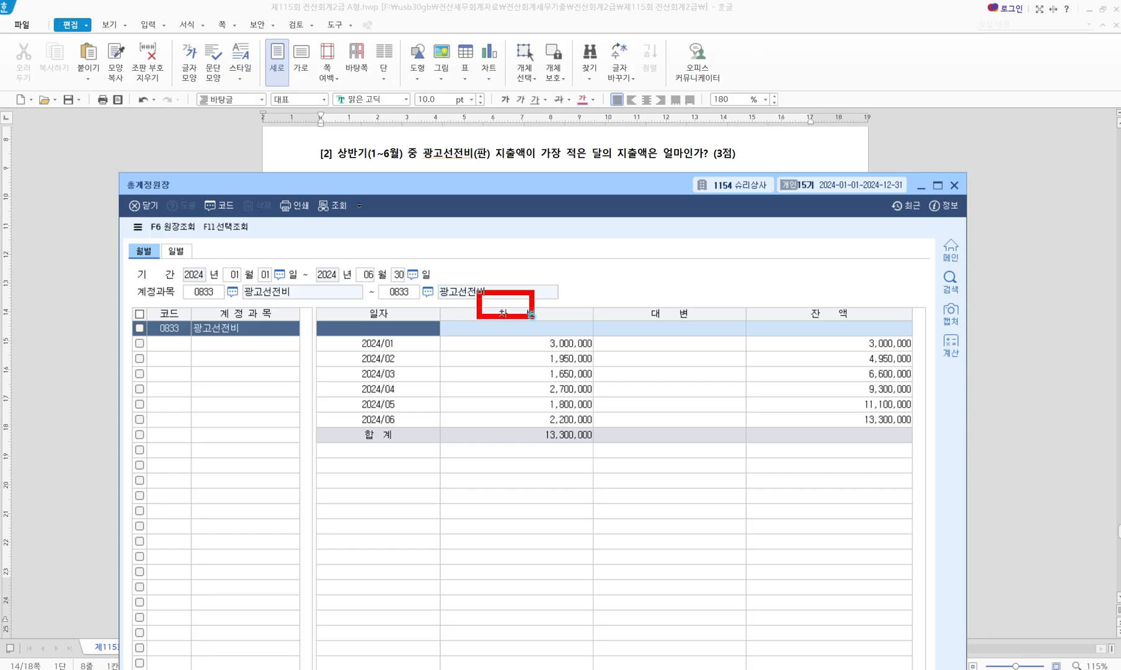
pyautogui.moveTo(604, 333); pyautogui.dragTo(607, 440)
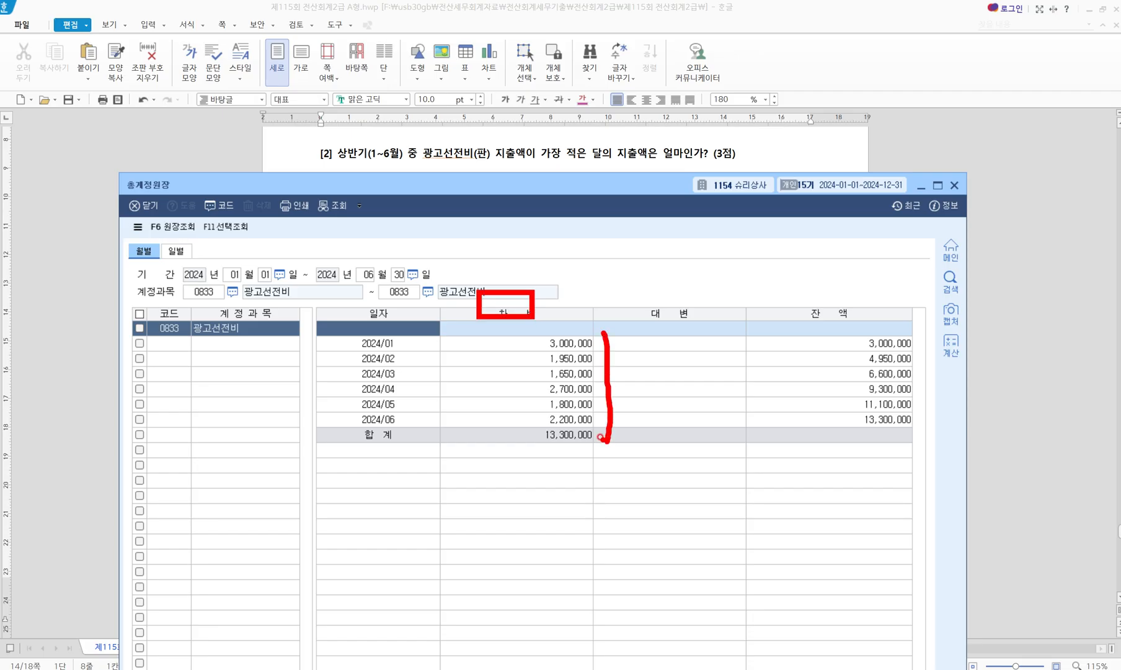
pyautogui.moveTo(522, 371); pyautogui.dragTo(531, 375)
pyautogui.moveTo(412, 371); pyautogui.dragTo(428, 384)
pyautogui.moveTo(539, 366)
pyautogui.mouseDown()
pyautogui.moveTo(553, 386)
pyautogui.moveTo(598, 383)
pyautogui.mouseUp()
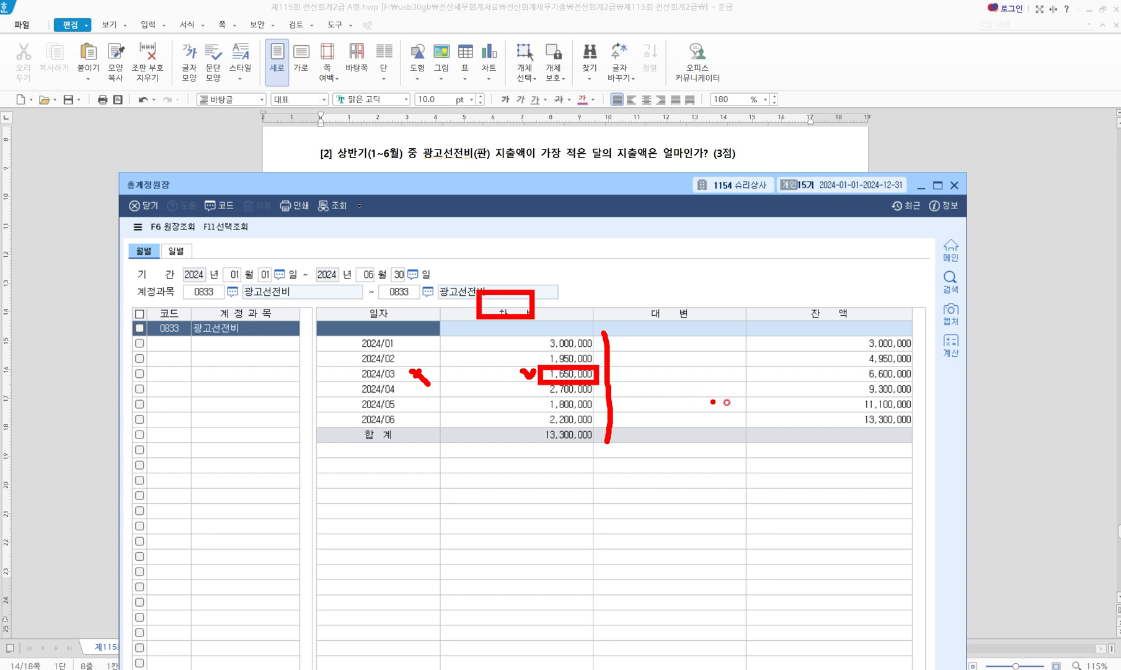
pyautogui.press('Escape')
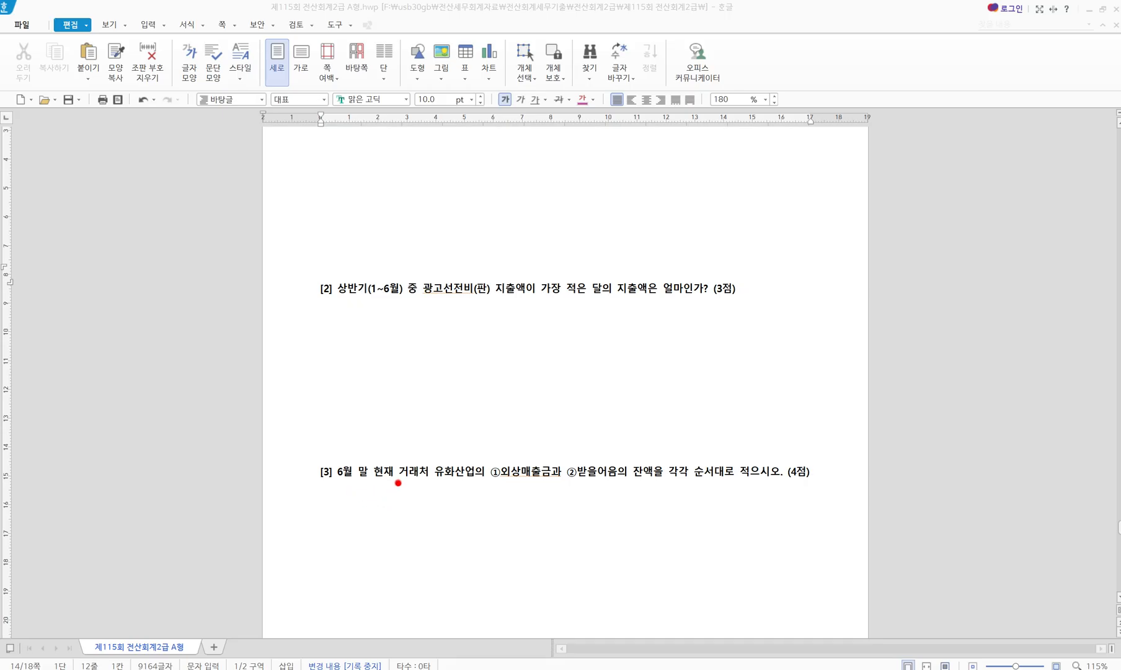
# Step: Underline 거래처 유화산업 and 잔액을 각각 순서대로 in question [3], box ①외상매출금과 ②받을어음, link them with brackets, and clear everything
pyautogui.moveTo(397, 479); pyautogui.dragTo(775, 487)
pyautogui.moveTo(706, 447); pyautogui.dragTo(760, 445)
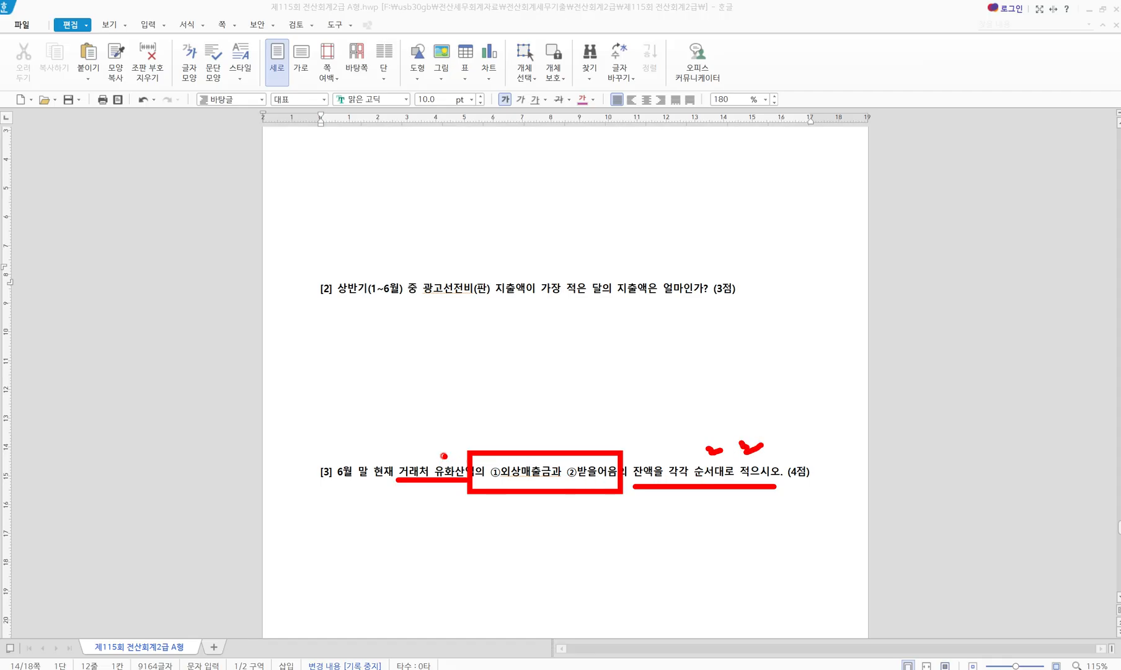
pyautogui.moveTo(443, 441)
pyautogui.mouseDown()
pyautogui.moveTo(480, 429)
pyautogui.moveTo(515, 441)
pyautogui.moveTo(516, 429)
pyautogui.moveTo(576, 431)
pyautogui.moveTo(584, 442)
pyautogui.mouseUp()
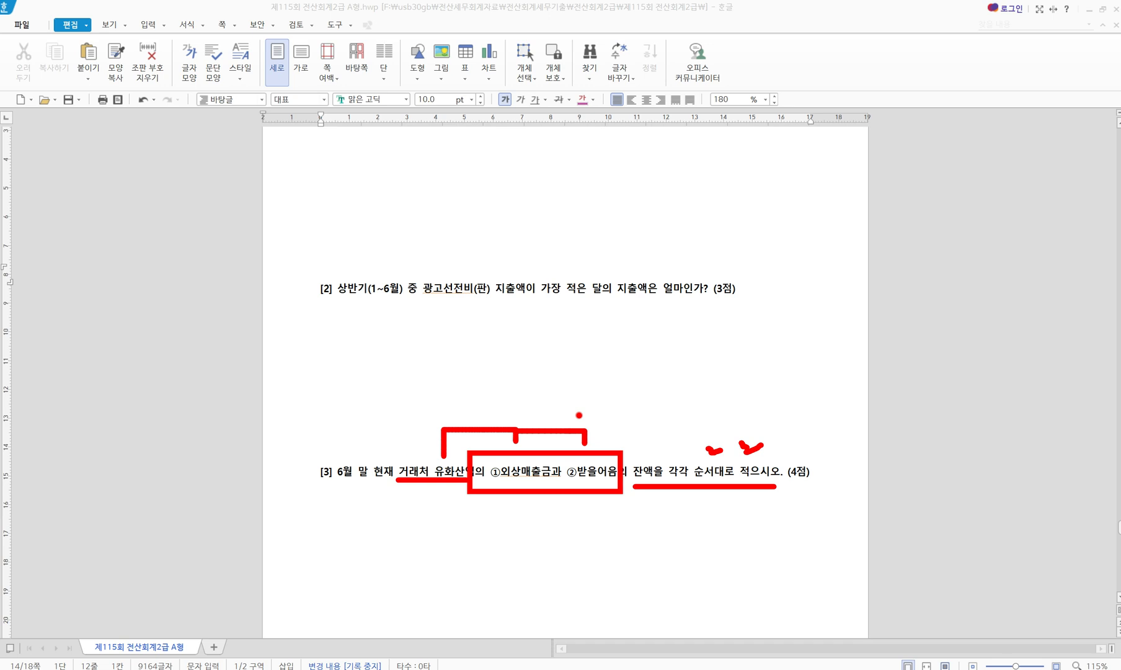
pyautogui.press('Escape')
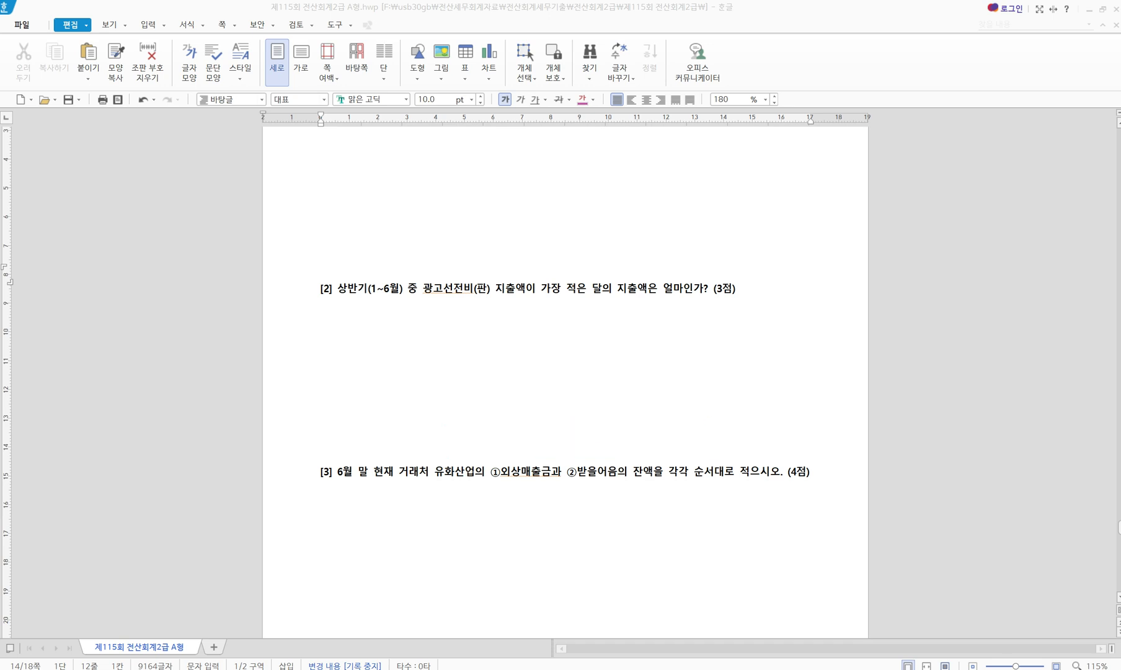
# Step: Switch to KcLep, box and open 거래처원장 under 장부관리, and set its starting month to 6
pyautogui.hotkey('alt', 'Tab')
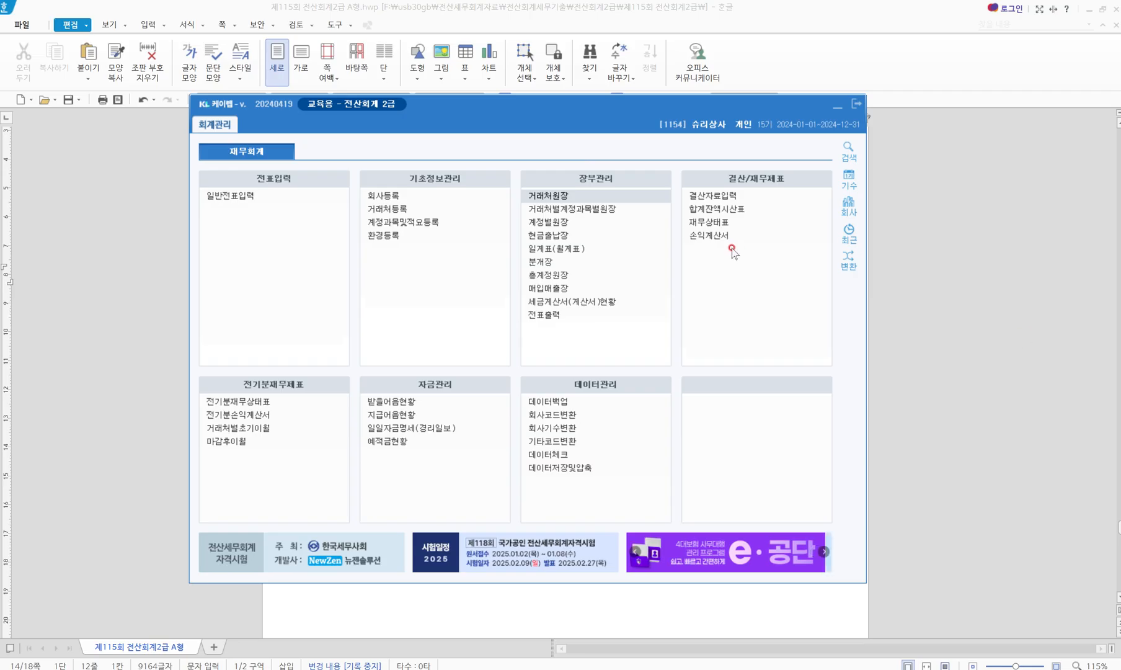
pyautogui.moveTo(513, 181); pyautogui.dragTo(626, 202)
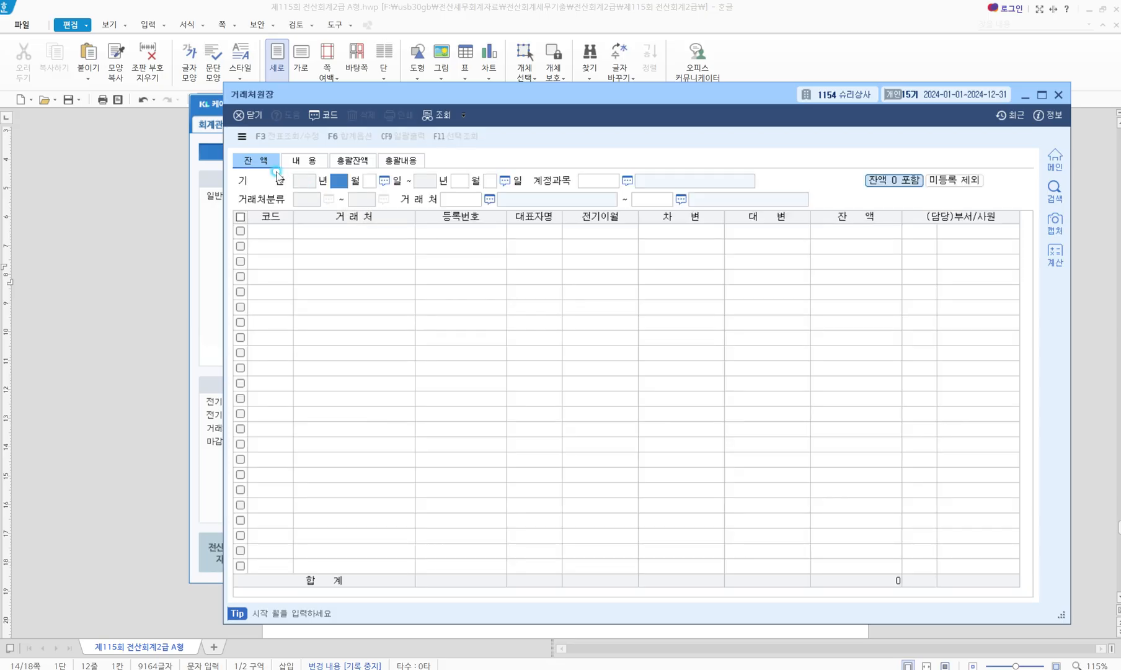
pyautogui.write('8')
pyautogui.press('Return')
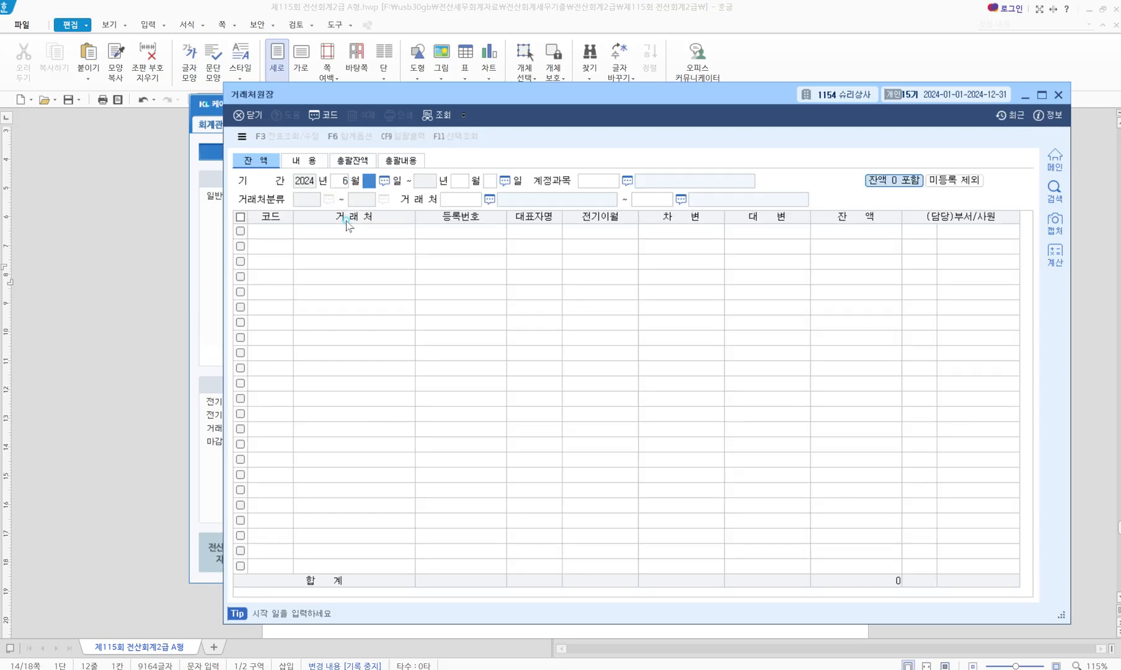
# Step: Try to pick 30 June 2024 in the start-date calendar, boxing its month heading and day 30
pyautogui.click(385, 182)
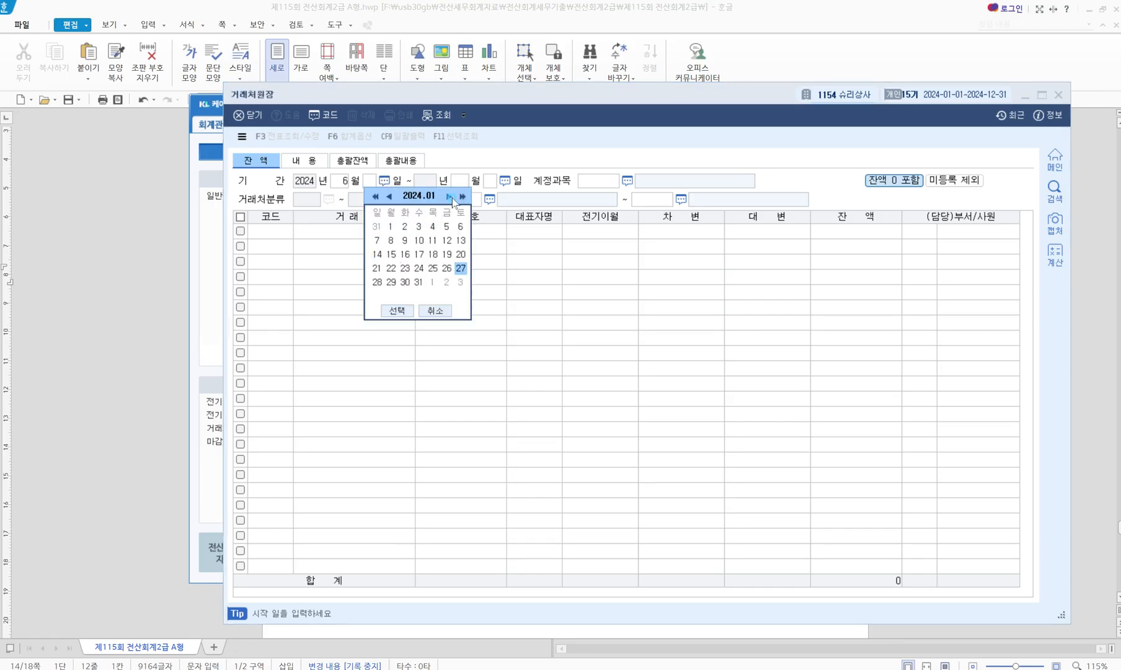
pyautogui.click(447, 196)
pyautogui.click(447, 195)
pyautogui.click(447, 196)
pyautogui.click(447, 196)
pyautogui.click(447, 196)
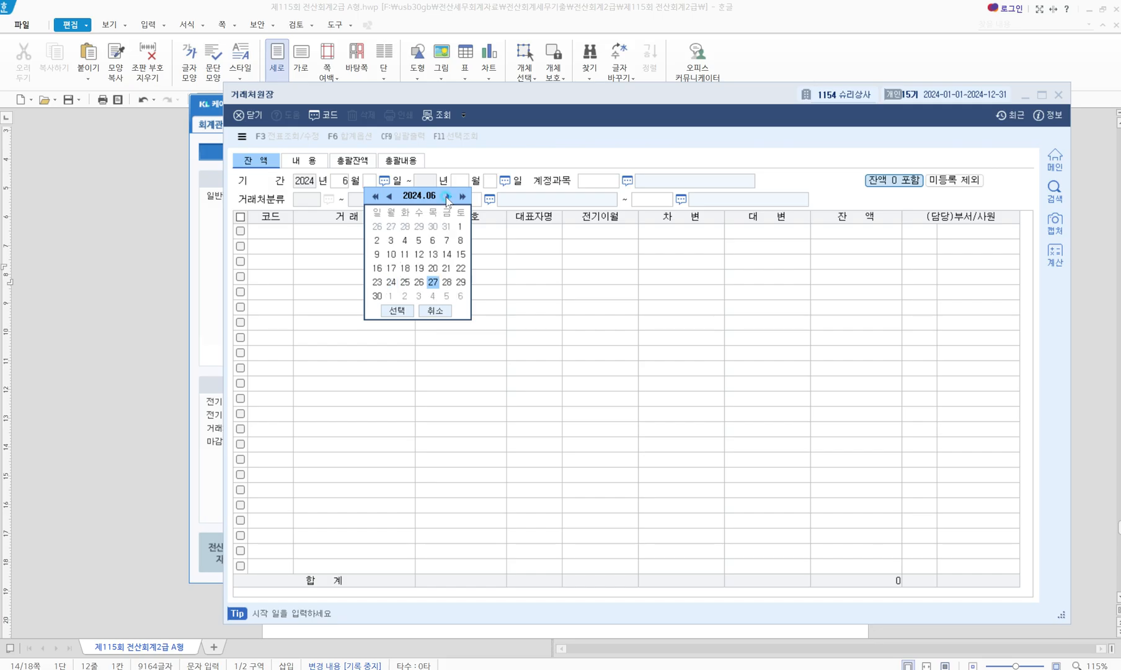
pyautogui.click(379, 296)
pyautogui.moveTo(416, 187); pyautogui.dragTo(455, 211)
pyautogui.moveTo(366, 286); pyautogui.dragTo(395, 311)
pyautogui.click(397, 310)
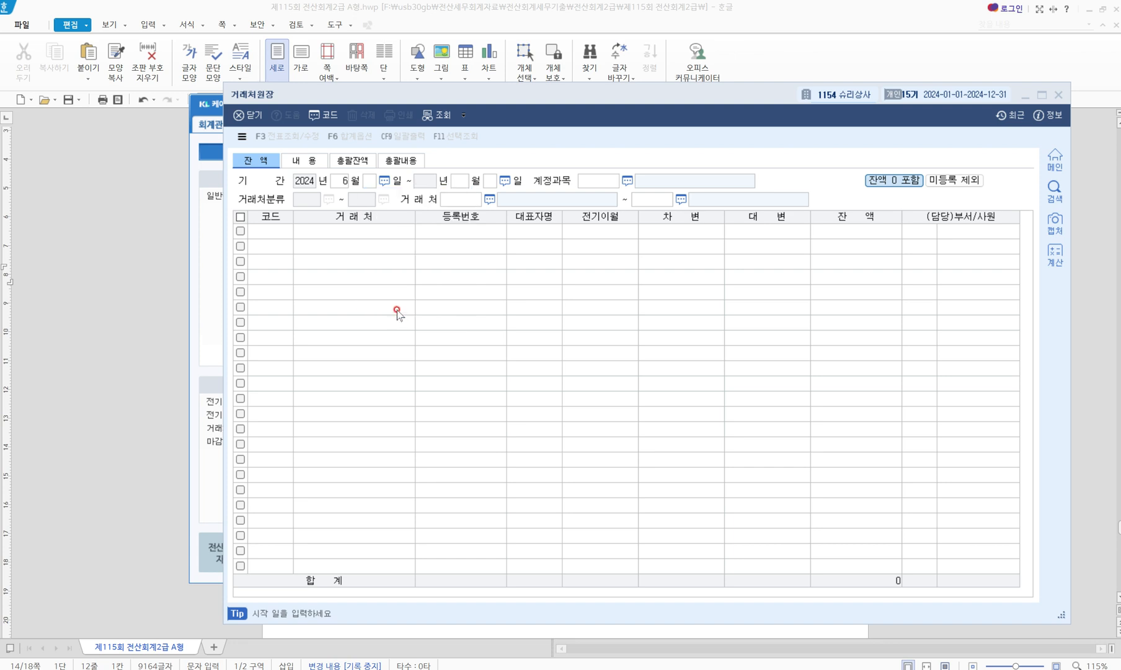
# Step: Set the 거래처원장 period to both start and end on 30 June 2024, picking the start day from the calendar
pyautogui.click(383, 181)
pyautogui.click(447, 196)
pyautogui.click(447, 196)
pyautogui.click(447, 196)
pyautogui.click(447, 196)
pyautogui.click(447, 196)
pyautogui.click(377, 296)
pyautogui.click(397, 310)
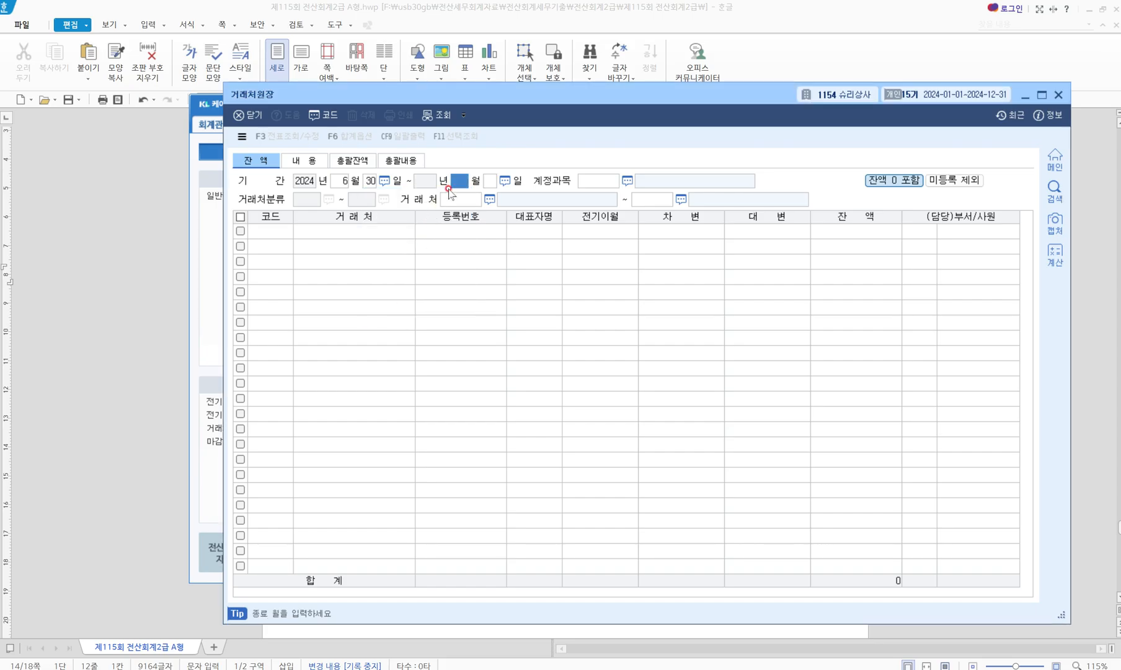
pyautogui.write('6')
pyautogui.press('Return')
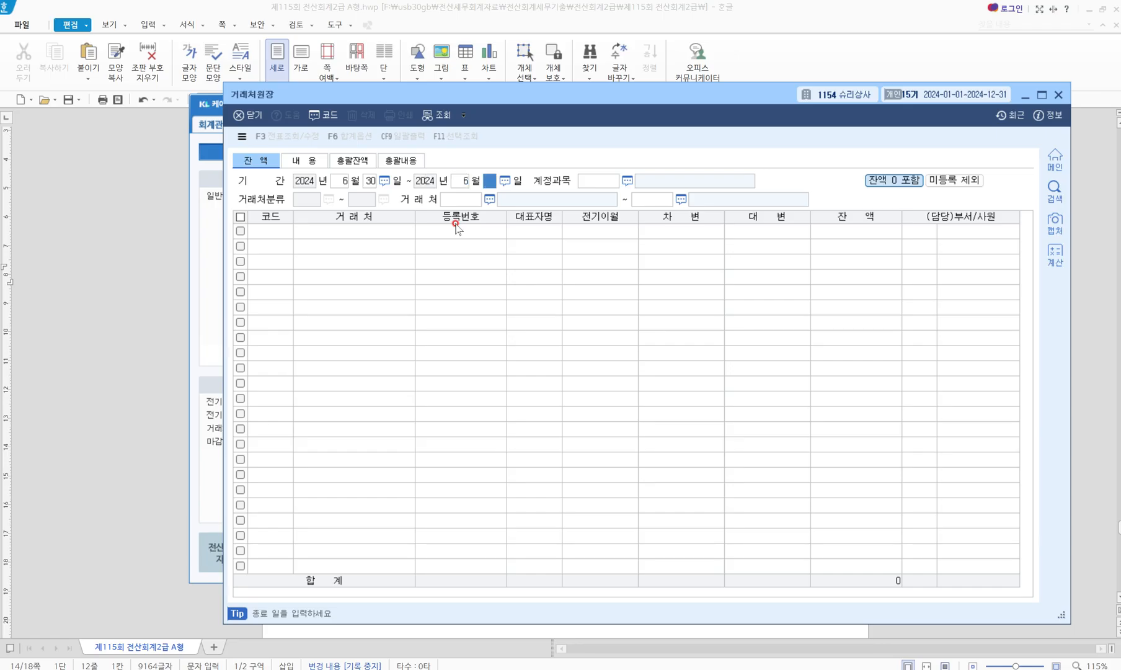
pyautogui.press('Return')
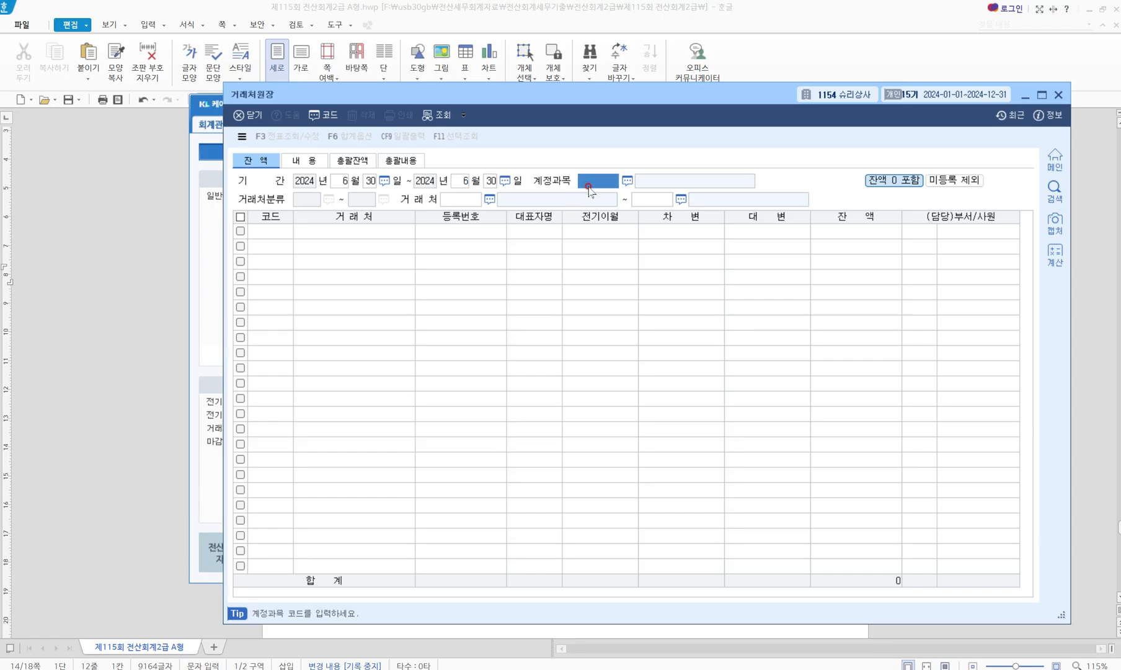
# Step: Choose 0108 외상매출금 as the 계정과목 of the customer ledger
pyautogui.press('F2')
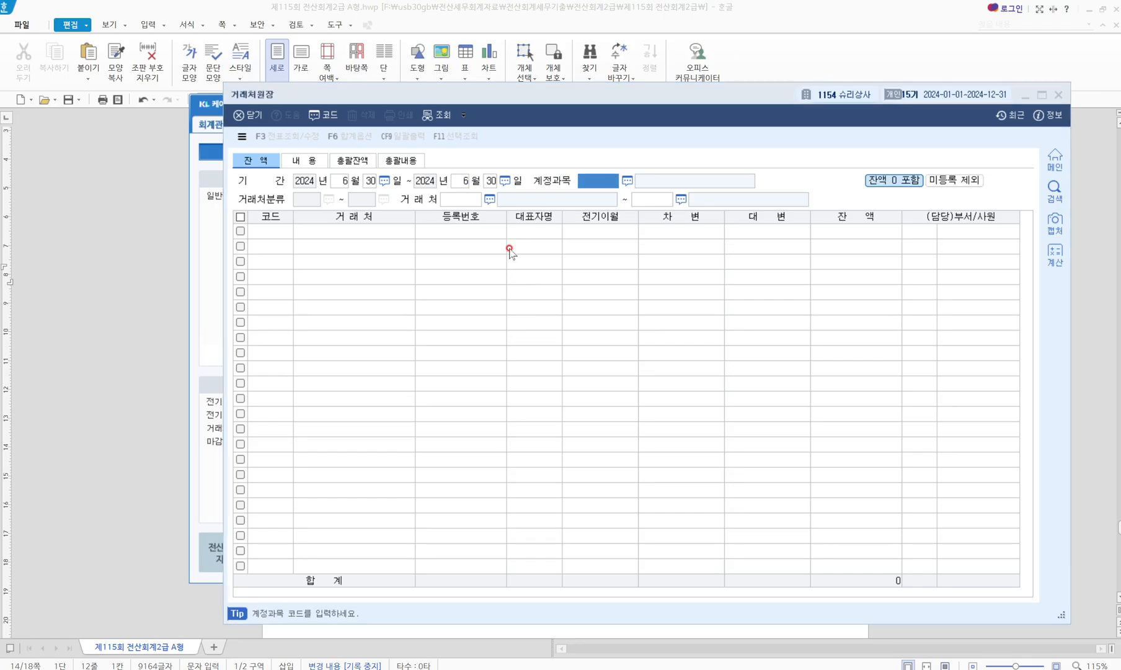
pyautogui.write('외상매')
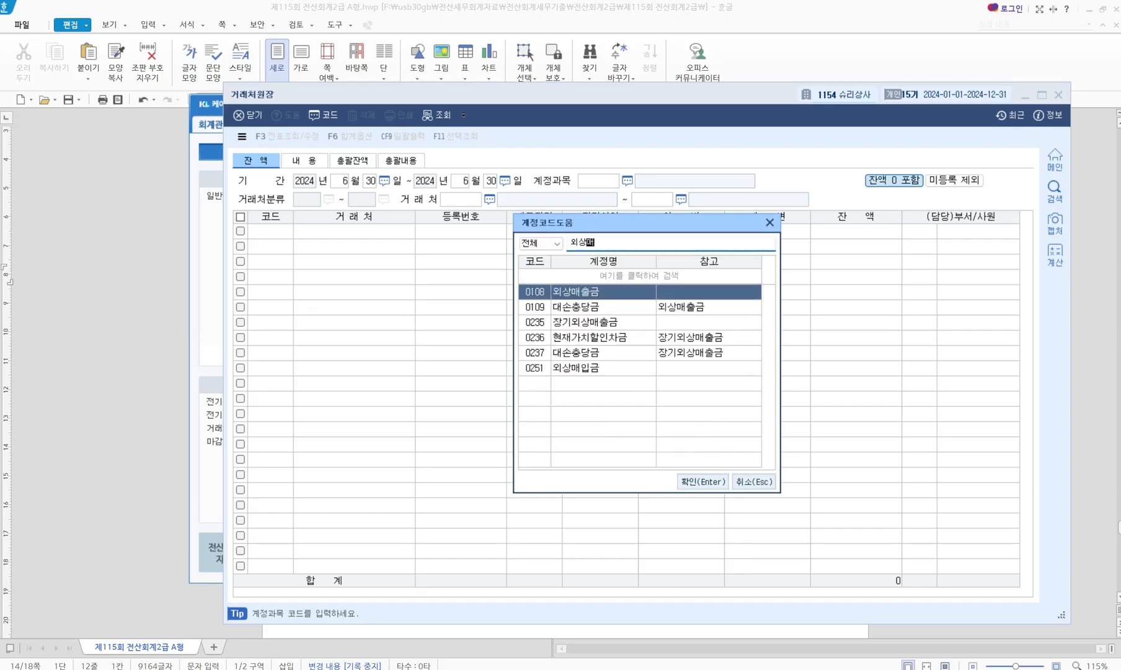
pyautogui.press('Return')
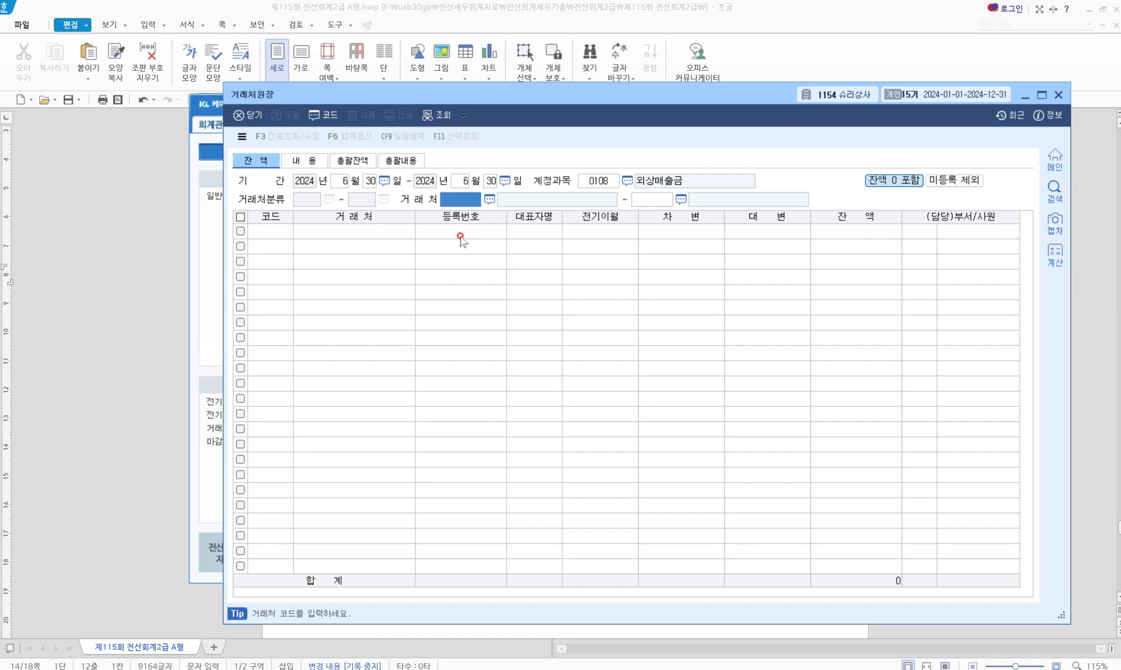
# Step: Load the customer ledger with 유화산업 as both the start and end of the 거래처 range
pyautogui.press('F2')
pyautogui.write('흥화')
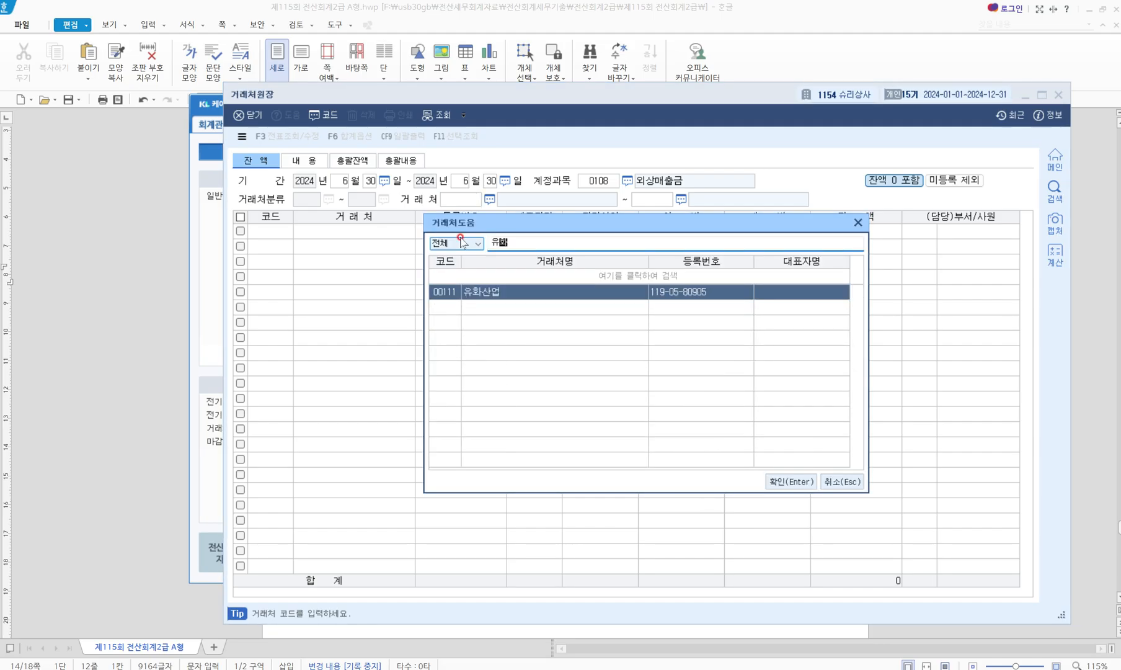
pyautogui.press('Return')
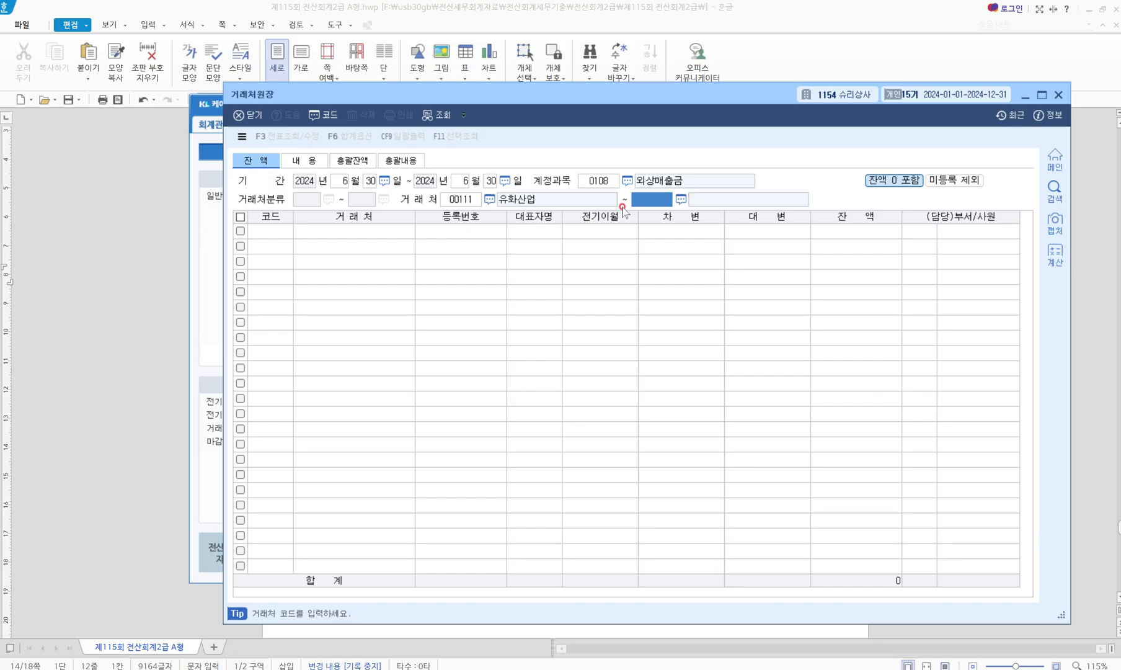
pyautogui.press('F2')
pyautogui.write('유화')
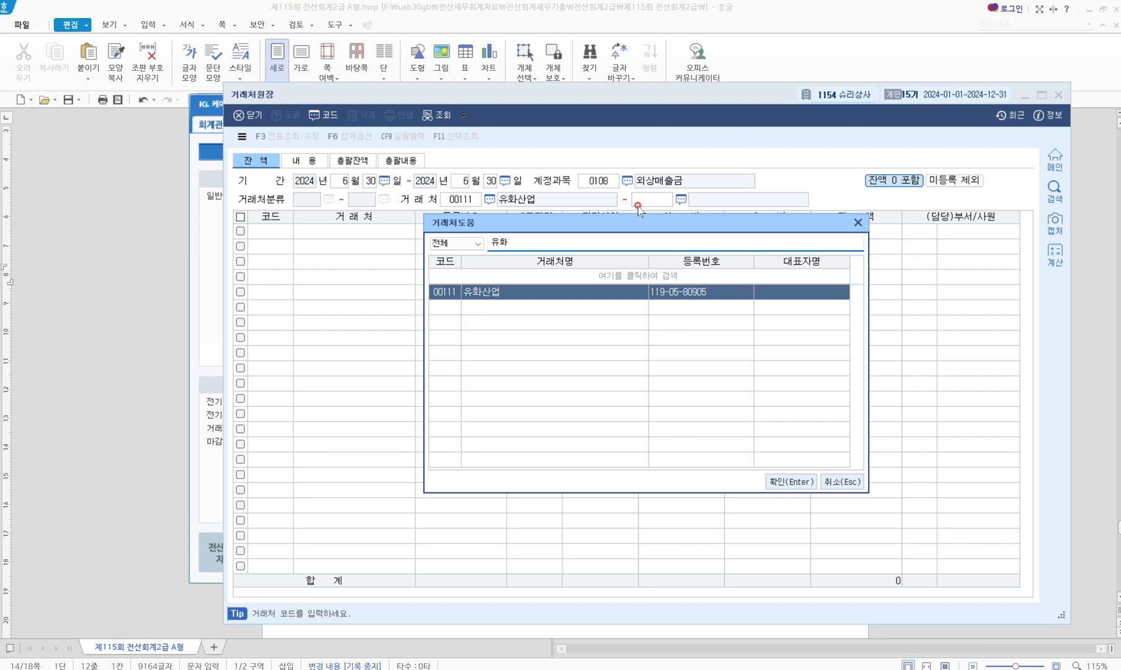
pyautogui.press('Return')
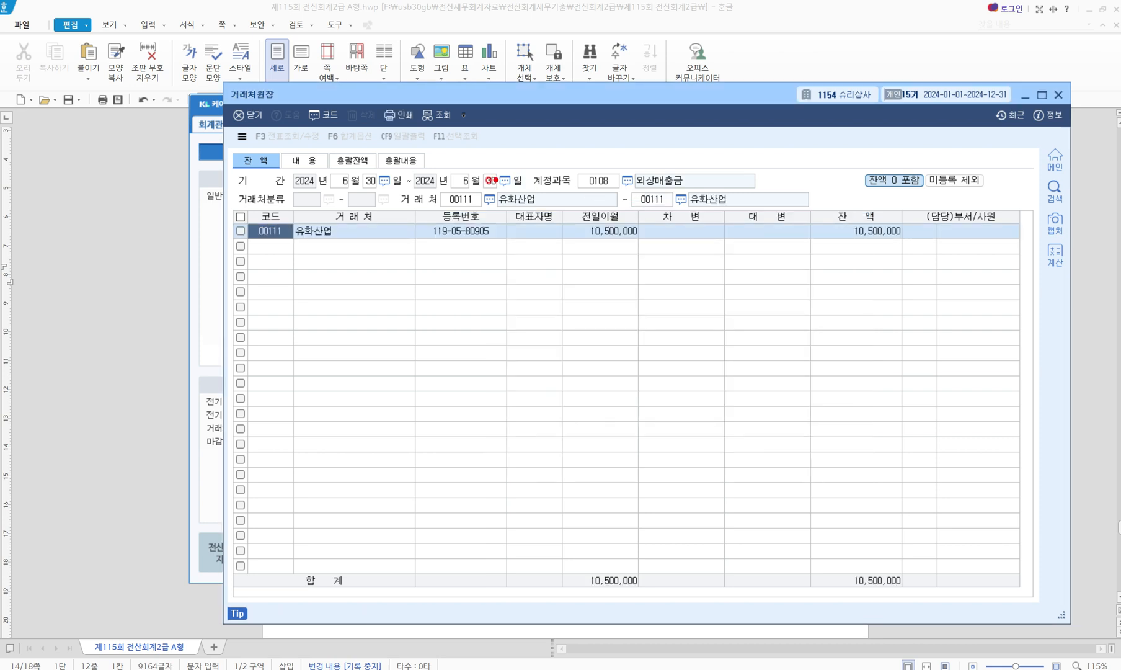
# Step: Check the 외상매출금 balance of 유화산업 in the 잔액 column of the customer ledger
pyautogui.moveTo(475, 180); pyautogui.dragTo(777, 204)
pyautogui.moveTo(805, 198); pyautogui.dragTo(909, 247)
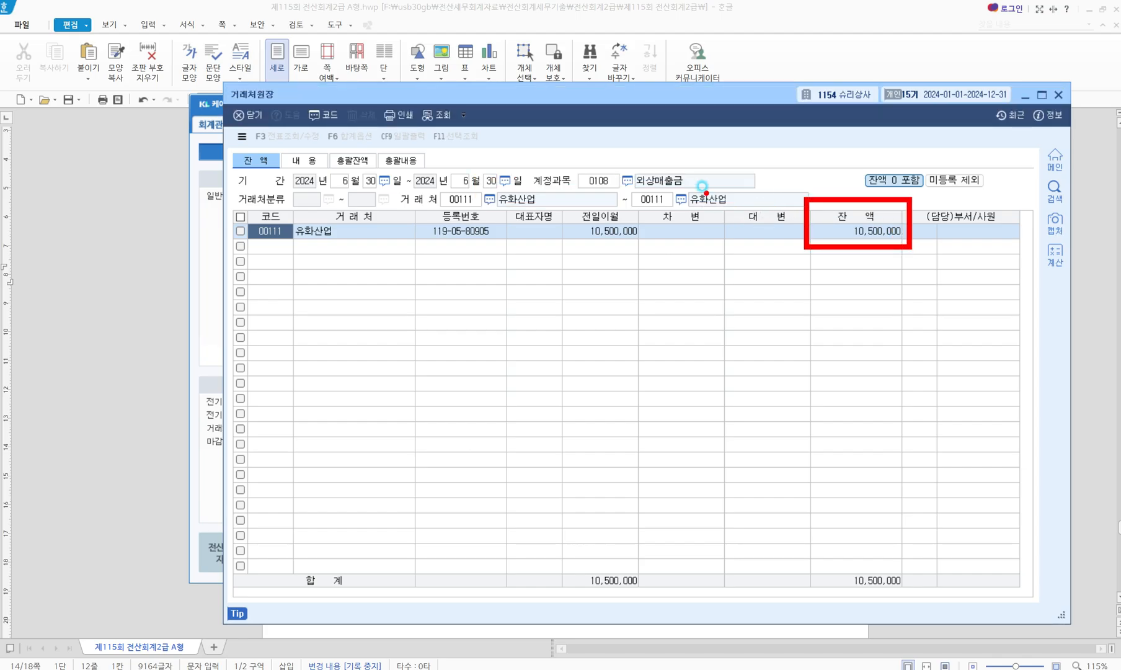
pyautogui.moveTo(612, 165)
pyautogui.mouseDown()
pyautogui.moveTo(704, 198)
pyautogui.moveTo(788, 144)
pyautogui.moveTo(843, 207)
pyautogui.mouseUp()
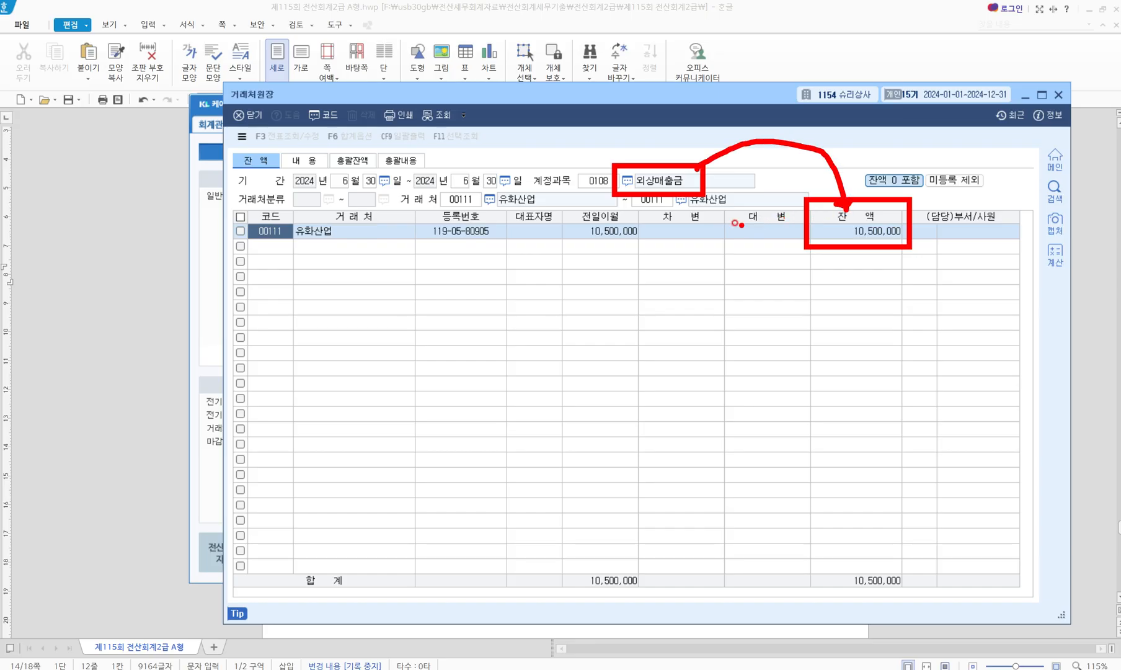
# Step: Change the customer ledger's 계정과목 to 0110 받을어음 for 유화산업 and check the balance in the 잔액 column
pyautogui.click(592, 181)
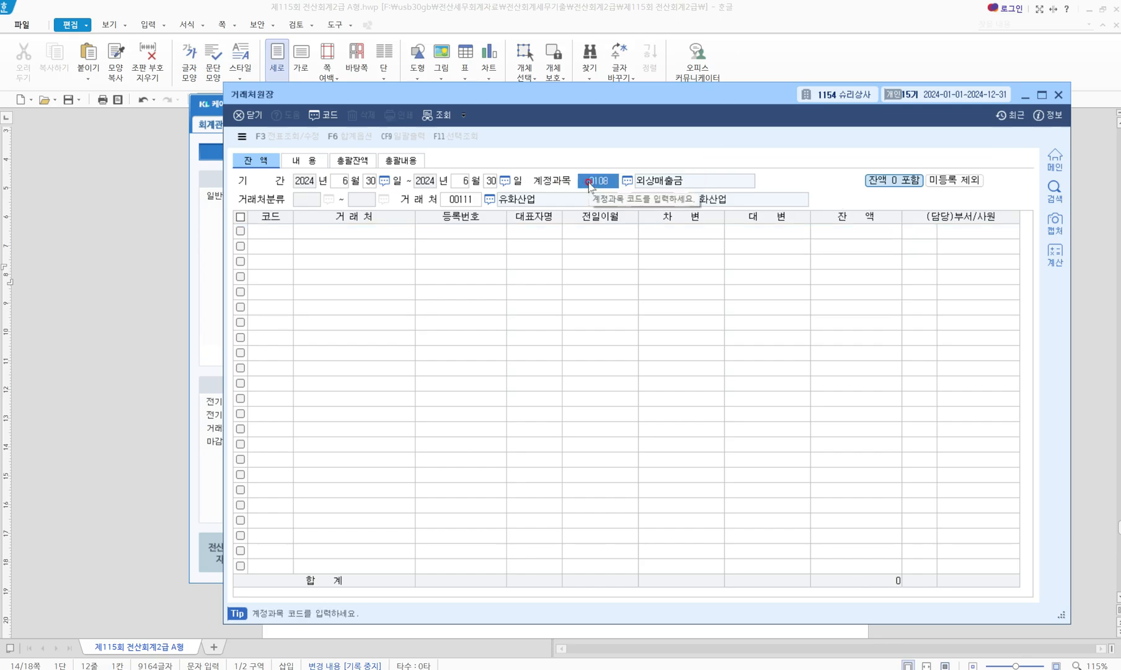
pyautogui.press('F2')
pyautogui.write('받을')
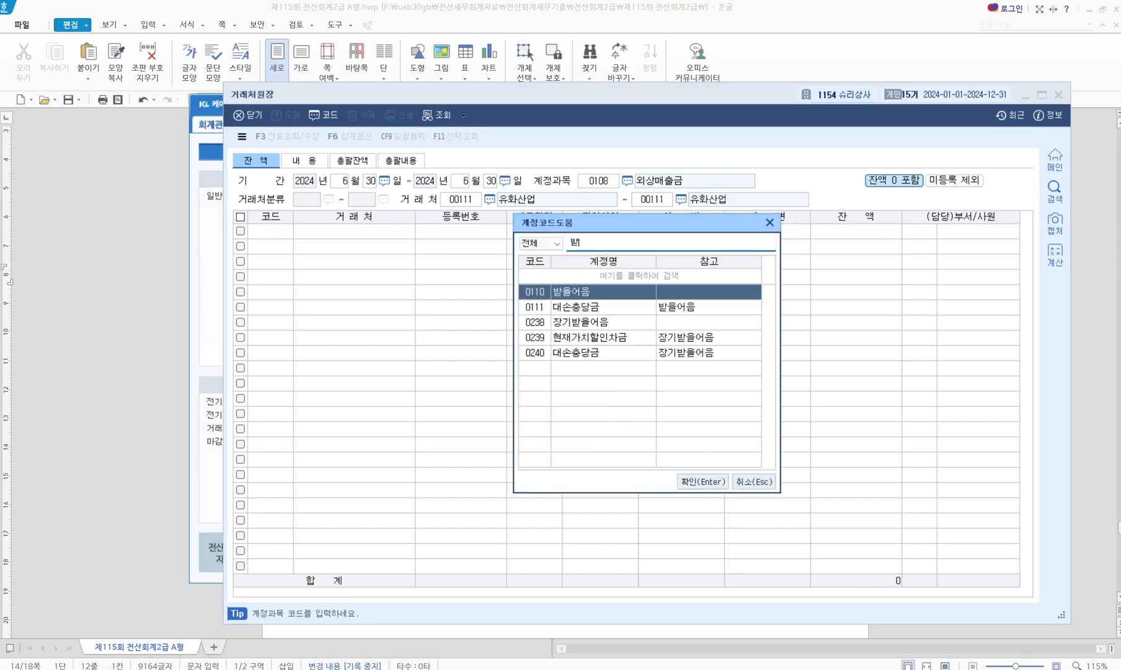
pyautogui.press('Return')
pyautogui.press('Return')
pyautogui.press('Return')
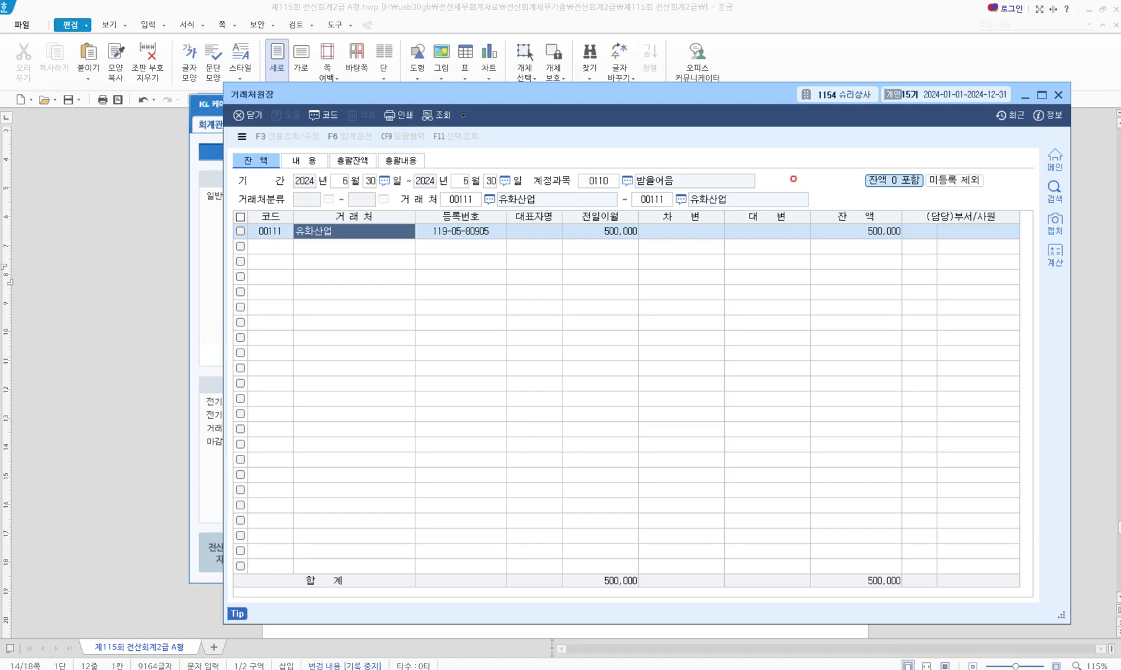
pyautogui.moveTo(810, 188); pyautogui.dragTo(903, 253)
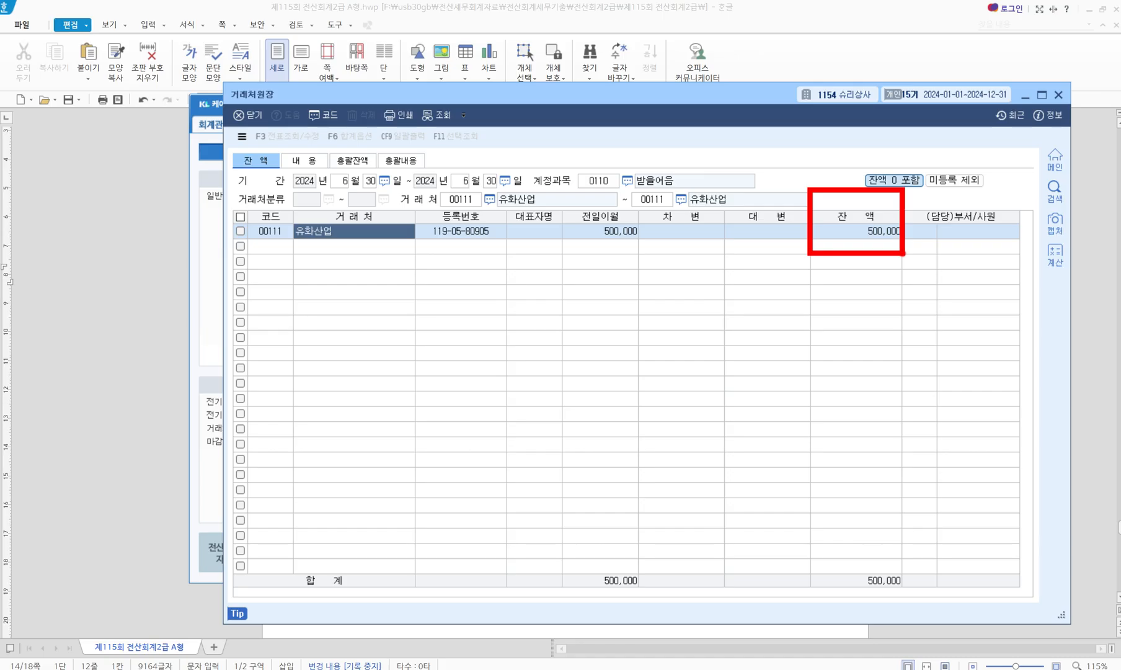
pyautogui.rightClick(903, 252)
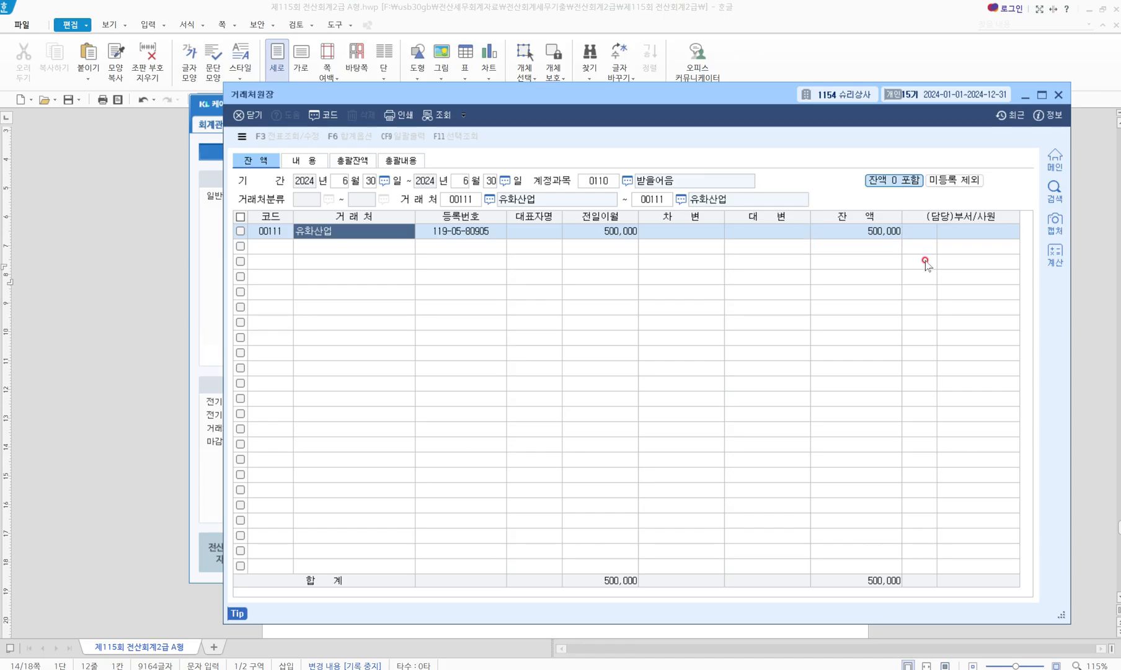